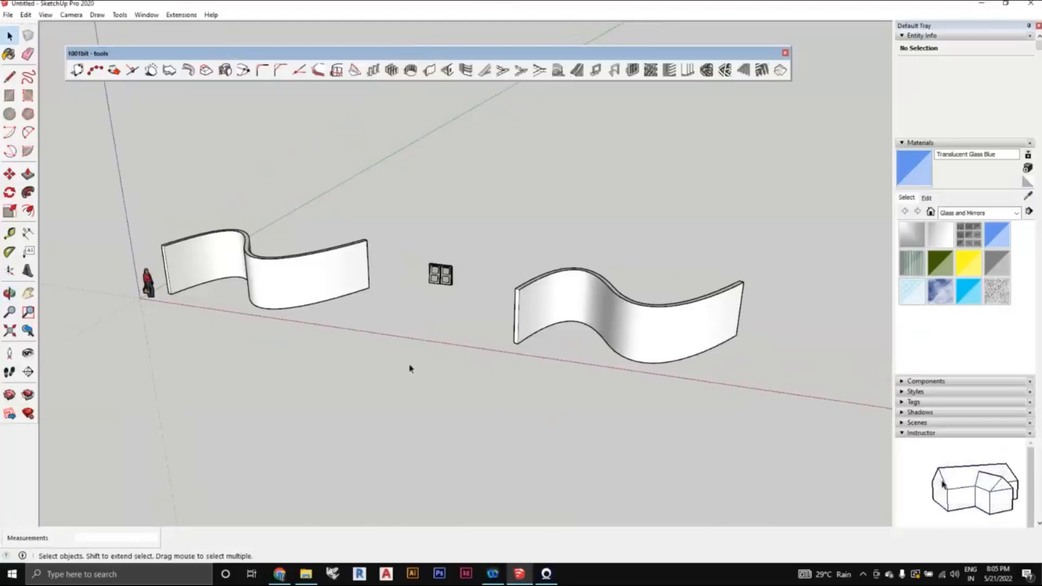
- Examine the two S-shaped curved walls and the window placed between them
middle_click_drag(419, 366, 219, 309)
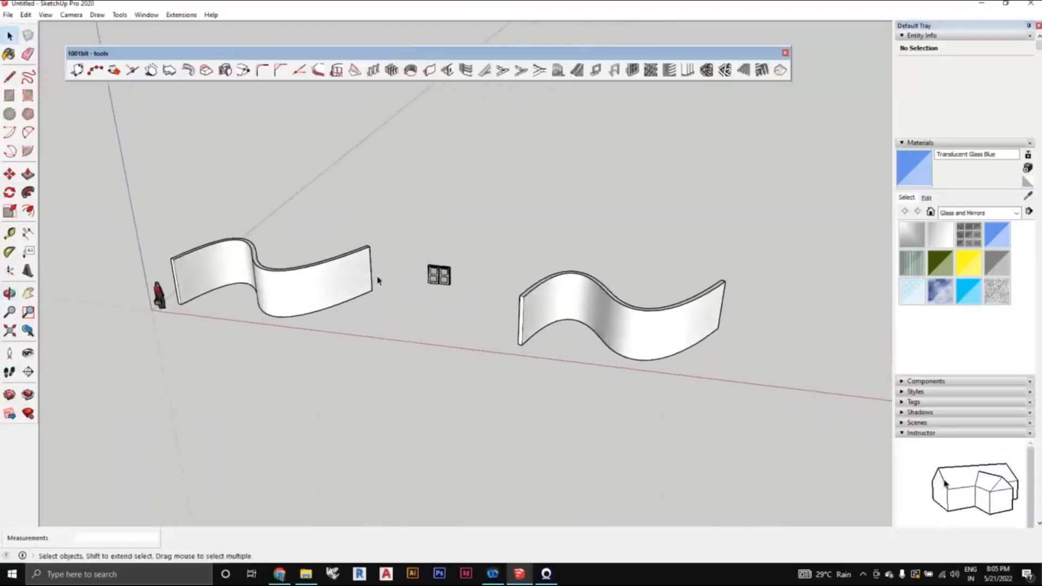
middle_click_drag(388, 323, 322, 300)
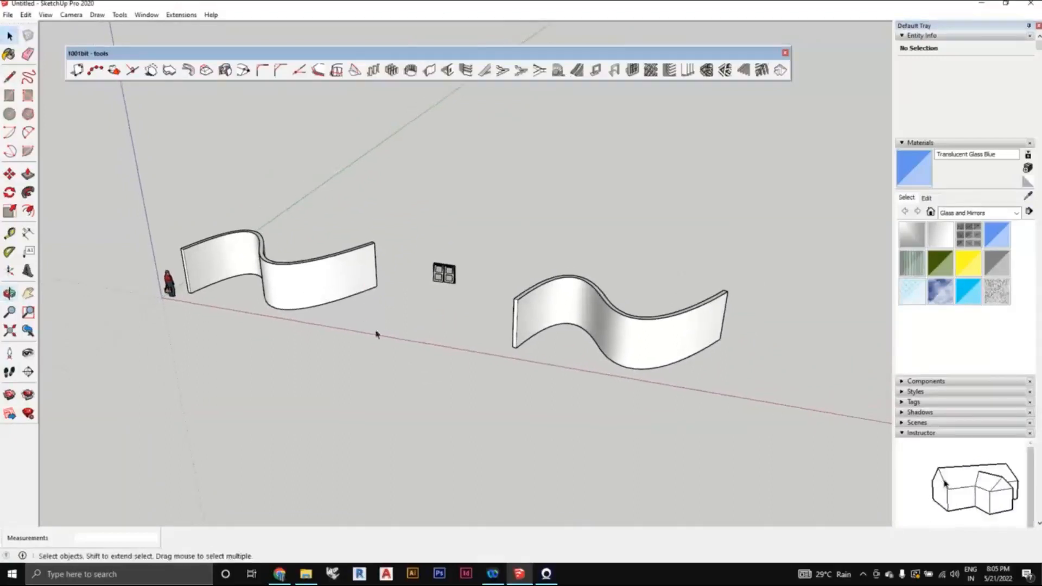
middle_click_drag(377, 334, 356, 317)
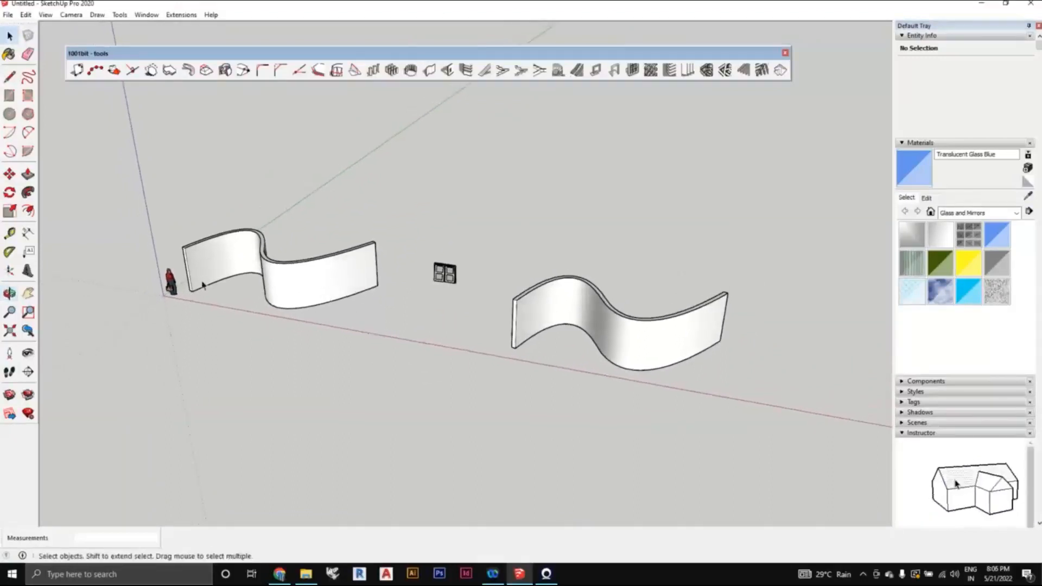
middle_click_drag(319, 284, 333, 302)
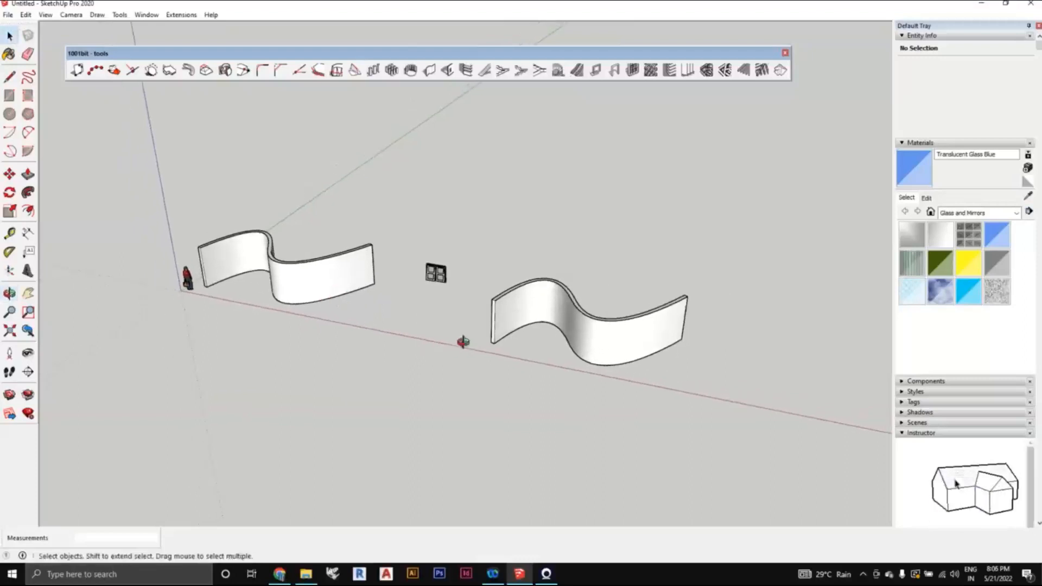
middle_click_drag(463, 341, 452, 320)
scroll(443, 307, "up", 2)
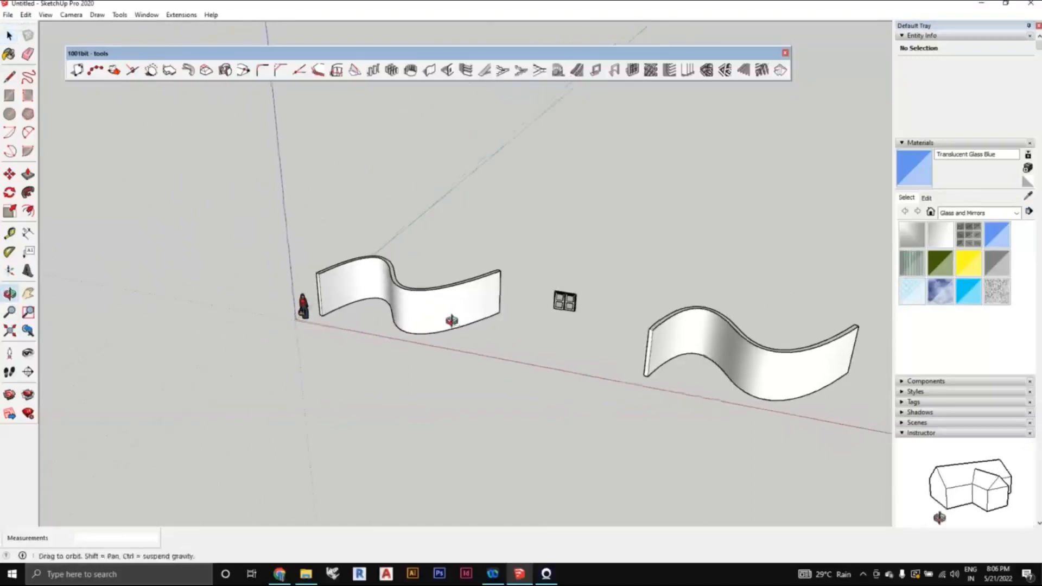
scroll(449, 322, "up", 1)
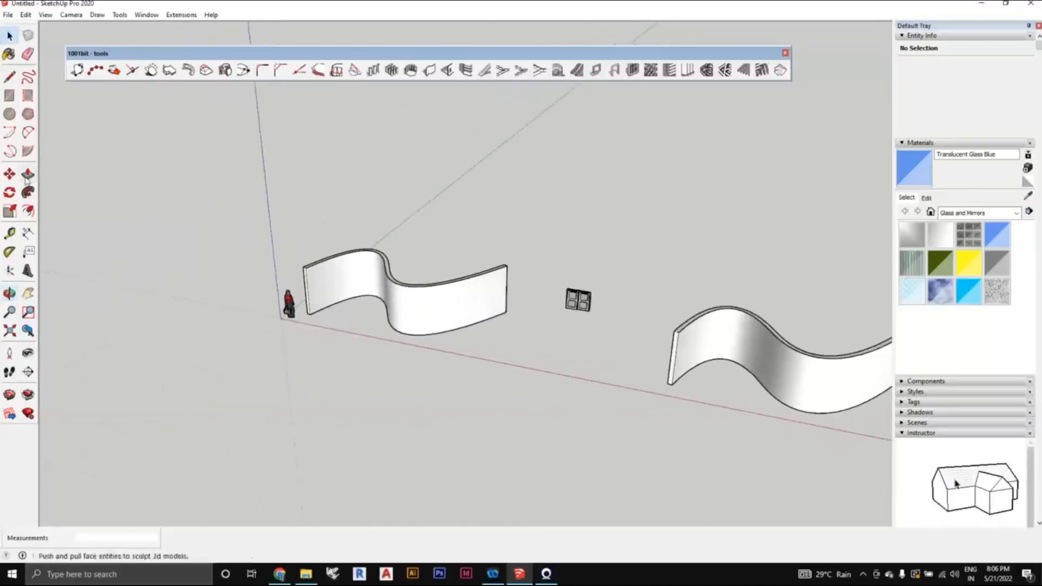
scroll(473, 323, "up", 1)
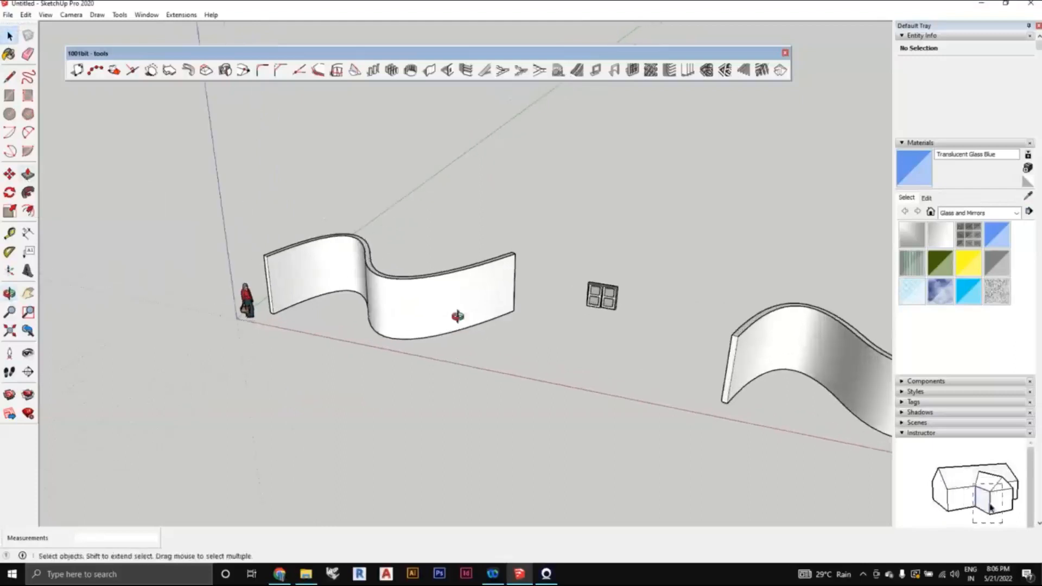
mouse_move(457, 316)
middle_mouse_down()
mouse_move(423, 309)
mouse_move(428, 326)
mouse_move(446, 331)
mouse_move(449, 307)
middle_mouse_up()
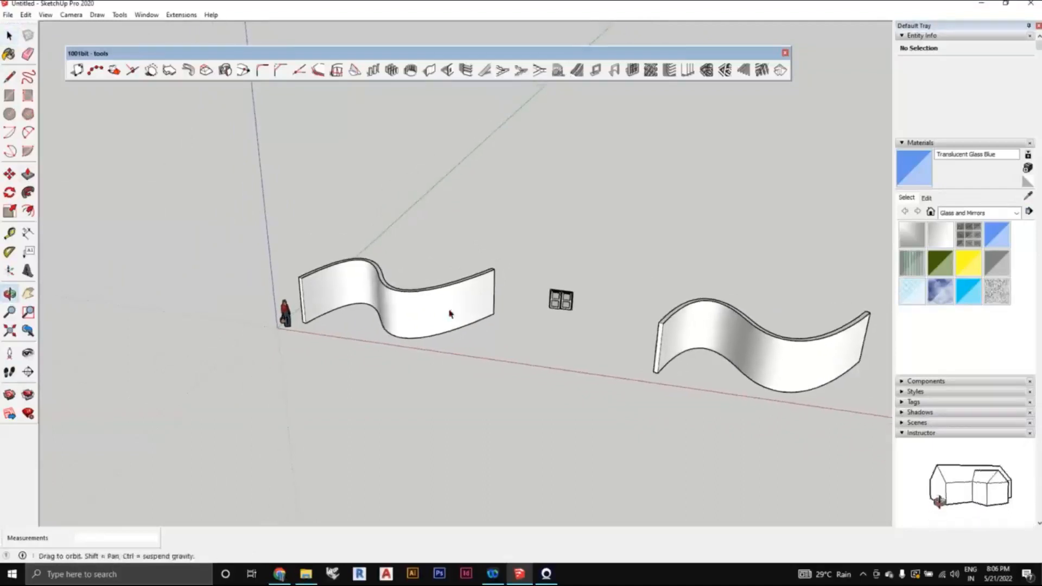
- Show the hidden geometry so the curved walls display their face segments
left_click(46, 16)
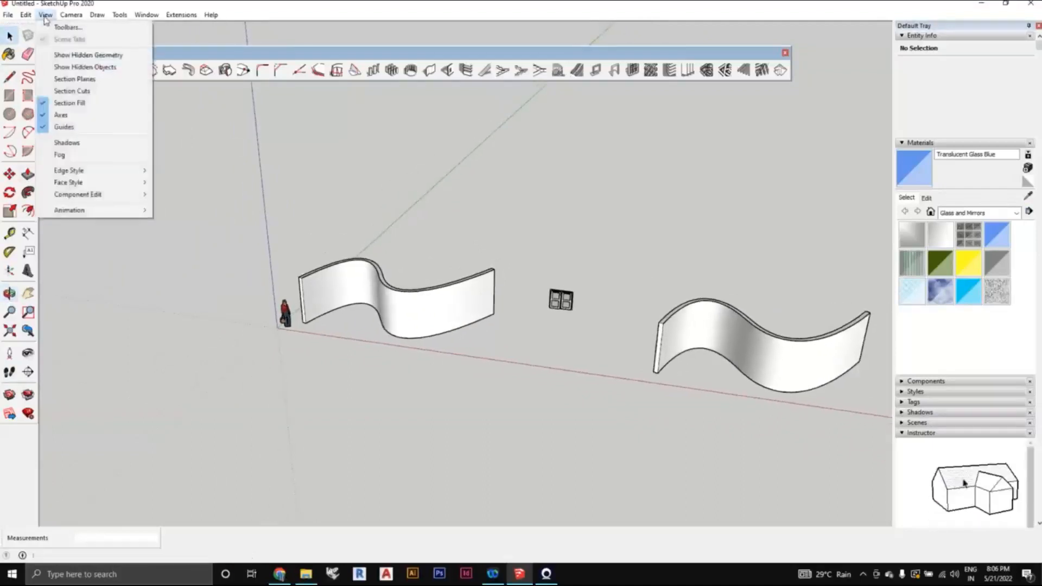
left_click(57, 55)
middle_click_drag(507, 409, 535, 374)
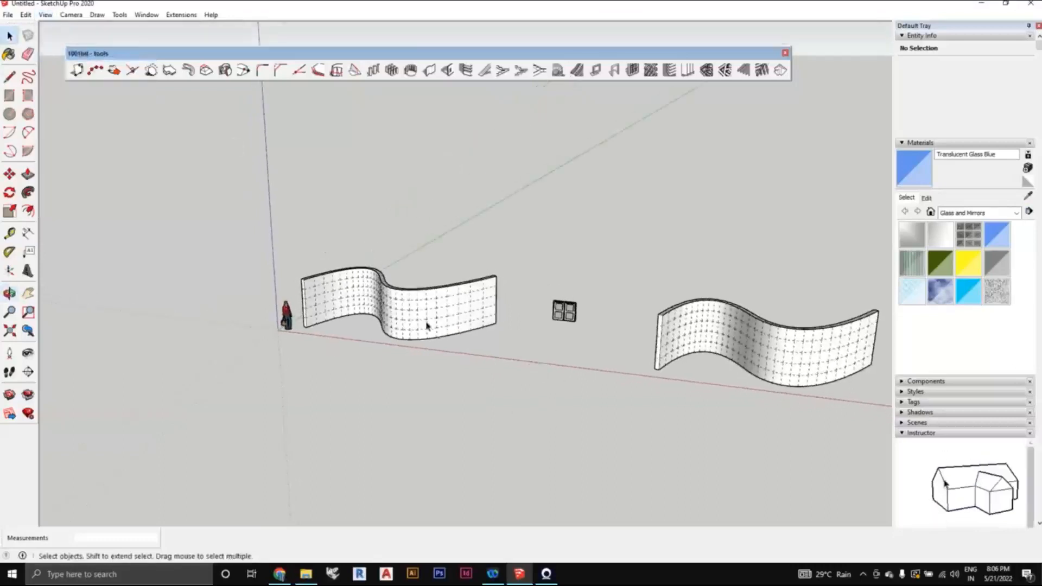
scroll(426, 326, "up", 4)
middle_click_drag(470, 353, 426, 289)
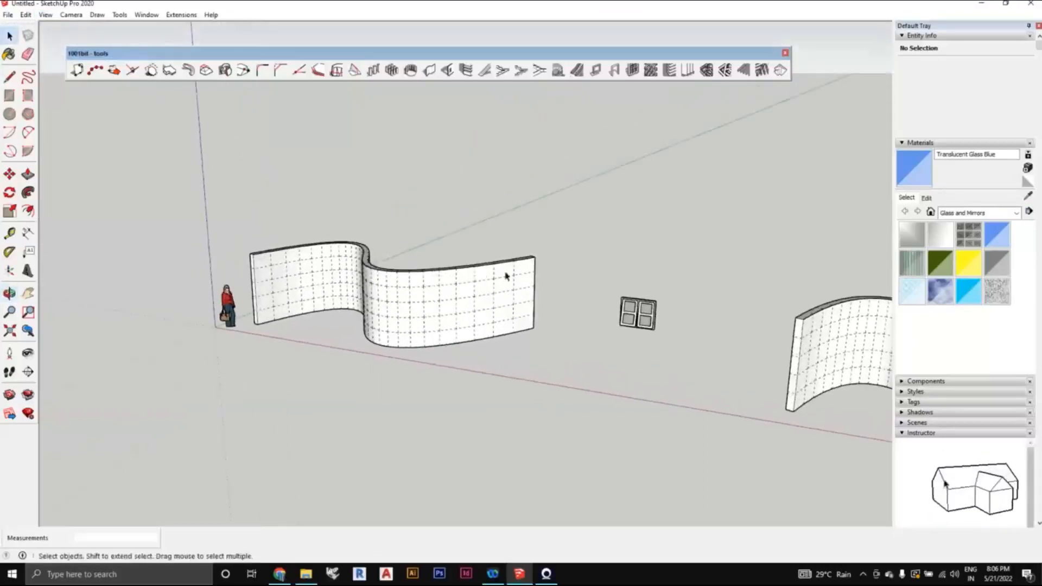
middle_click_drag(525, 351, 460, 340)
scroll(445, 320, "down", 1)
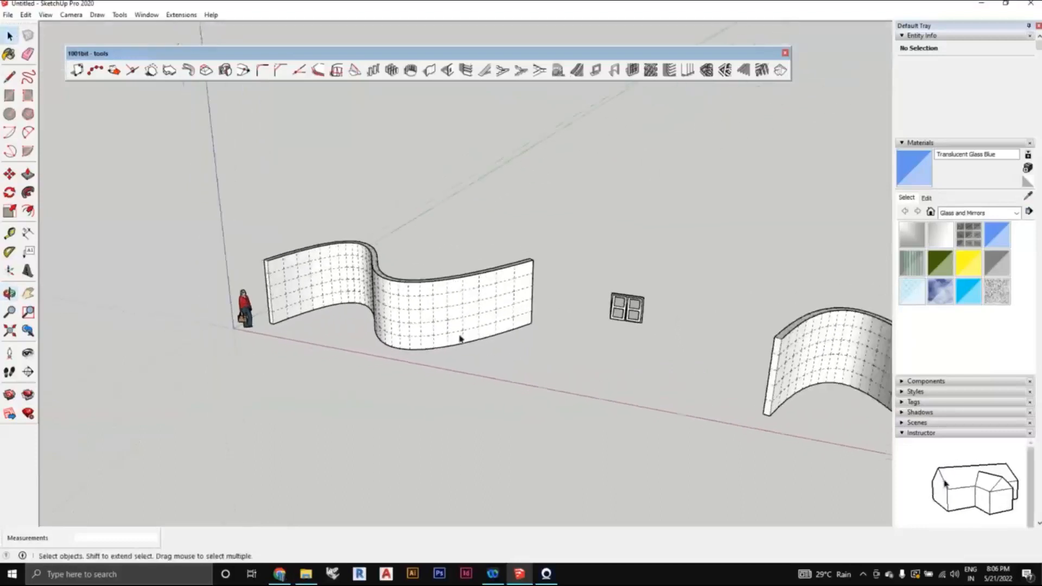
scroll(435, 309, "up", 3)
- Open the group of the curved wall beside the human figure and select single face segments on its front
left_click(434, 304)
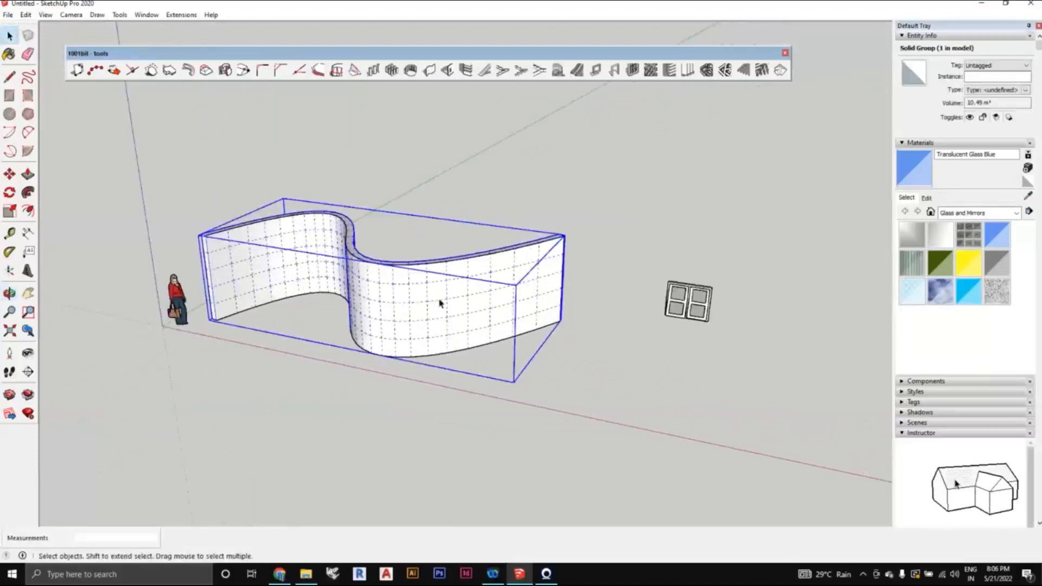
double_click(440, 304)
middle_click_drag(478, 341, 487, 369)
scroll(428, 295, "up", 2)
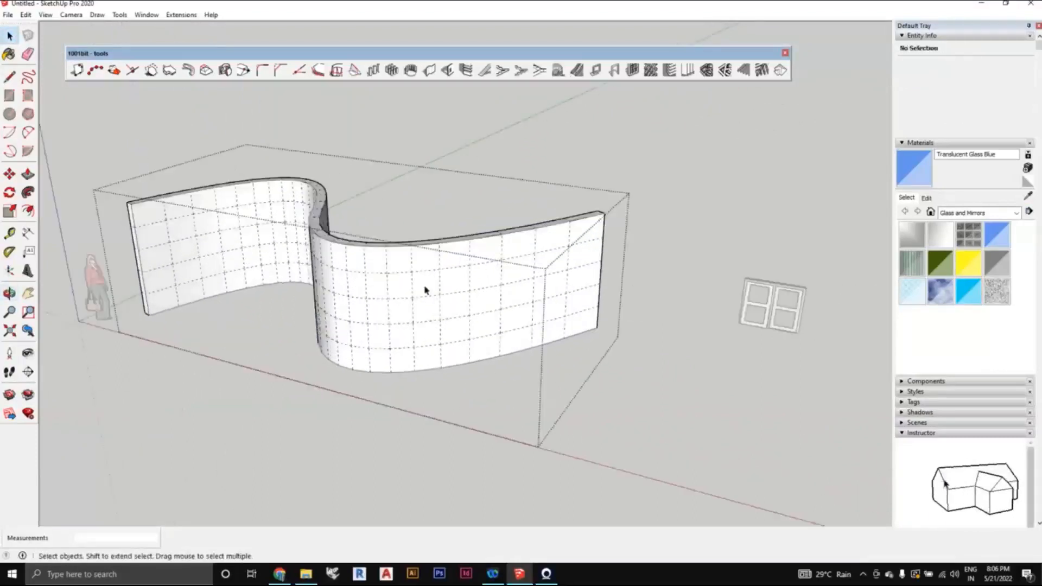
left_click(456, 291)
middle_click_drag(479, 304, 446, 297)
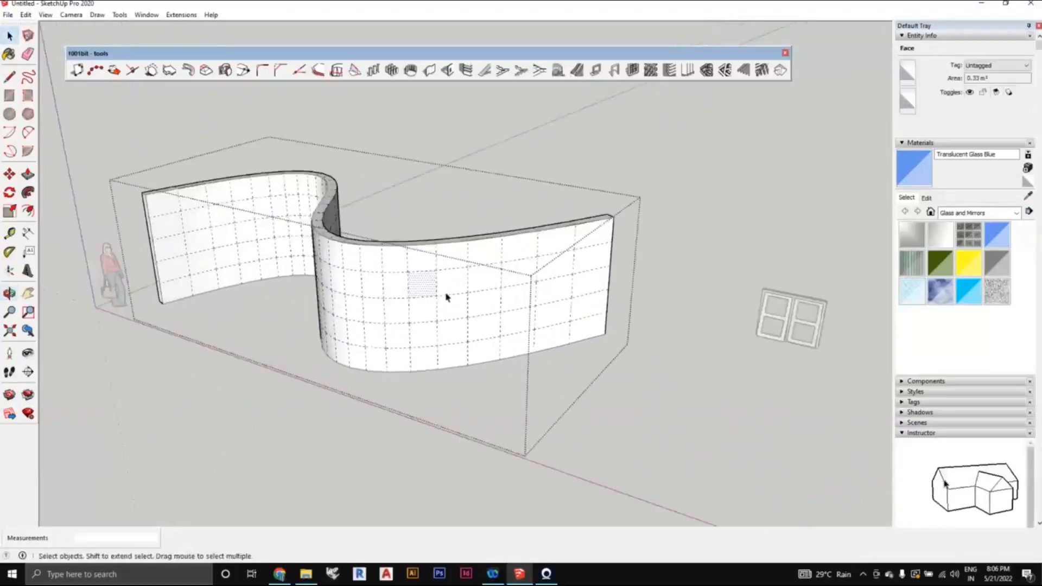
scroll(454, 288, "up", 2)
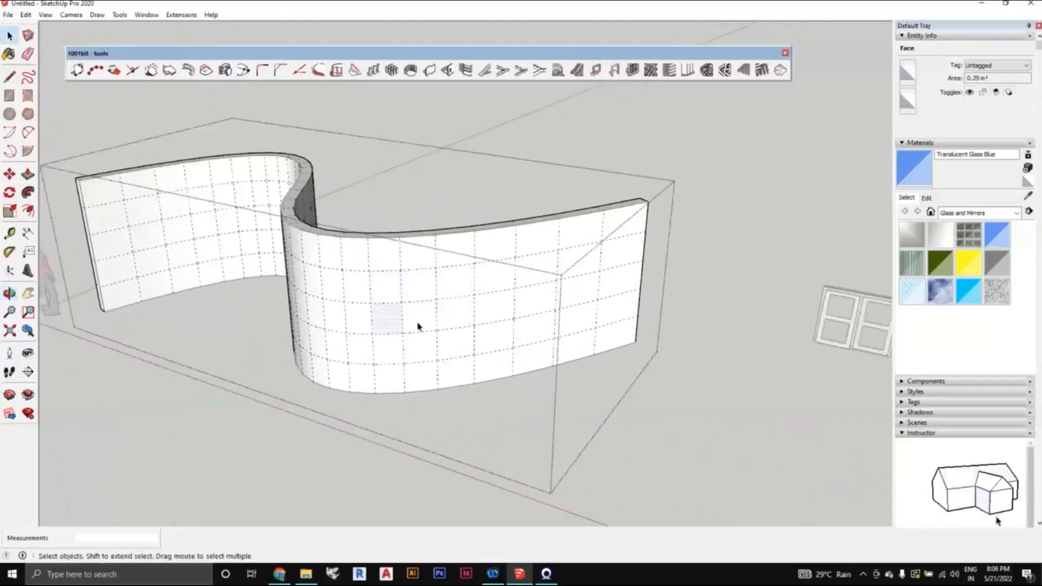
left_click(461, 296)
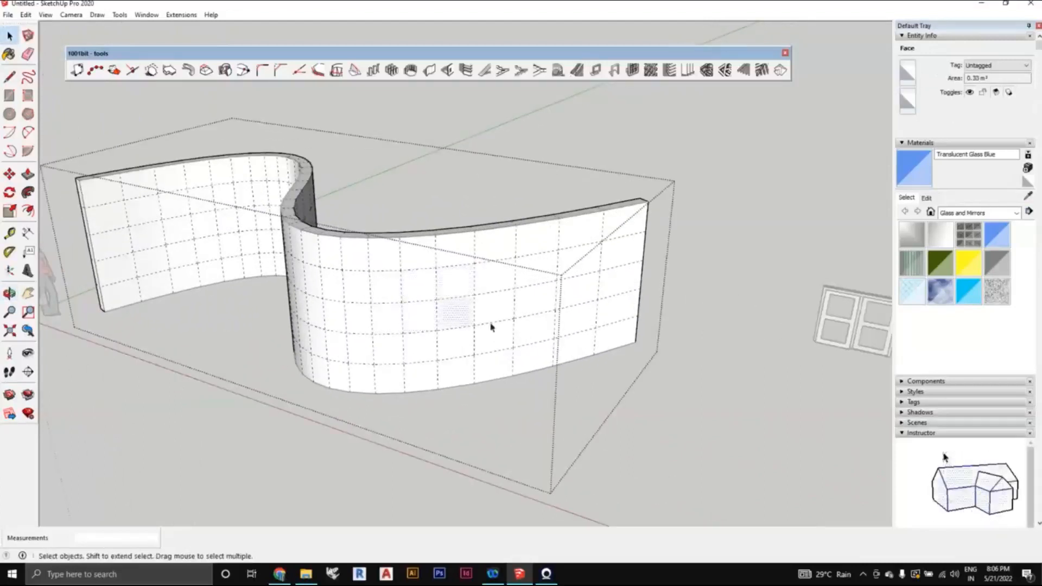
scroll(492, 313, "down", 2)
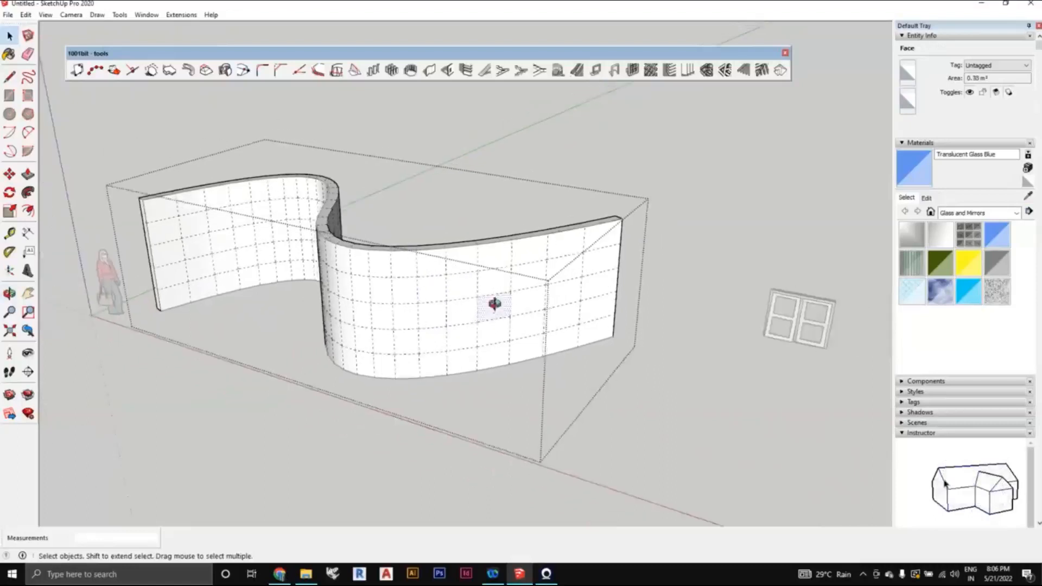
- Turn off hidden geometry and select the wall's front as one whole surface
left_click(45, 15)
left_click(66, 56)
left_click(461, 330)
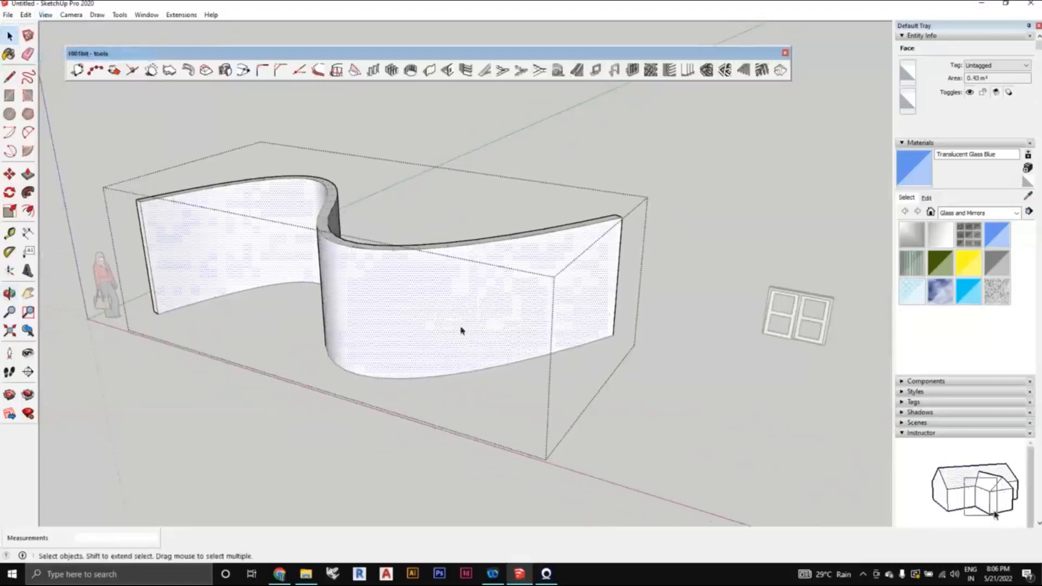
middle_click_drag(469, 336, 421, 309)
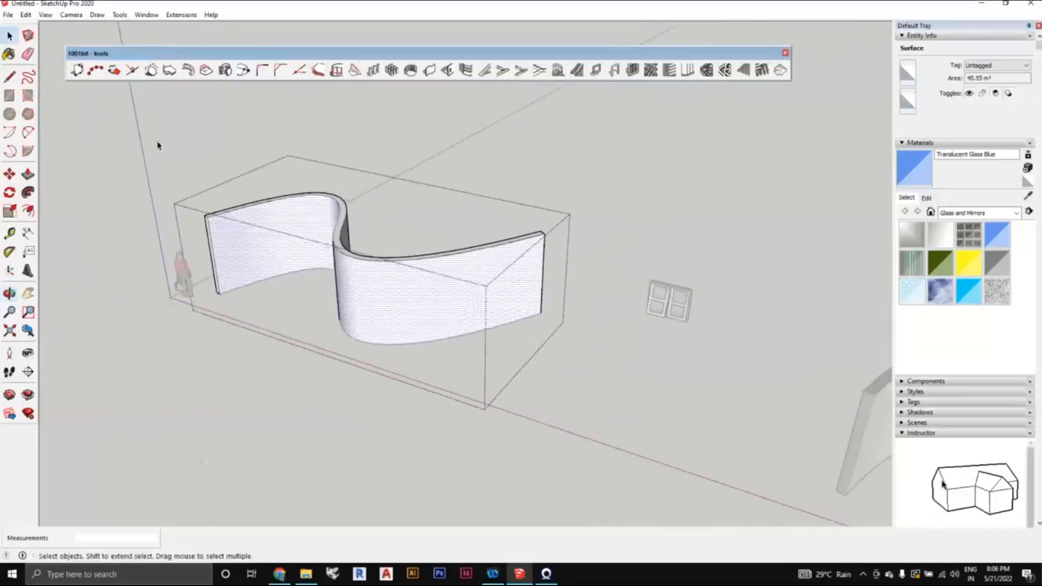
- Turn hidden geometry back on for the curved wall
left_click(45, 15)
left_click(66, 56)
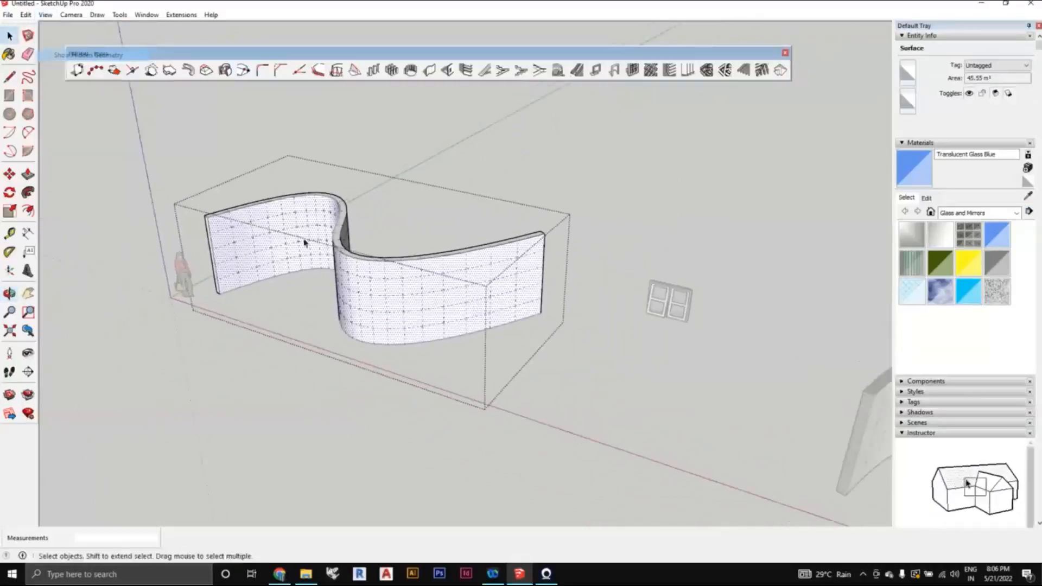
middle_click_drag(304, 237, 440, 324)
- Delete a two-by-two block of face segments from the wall's front surface to start a window opening
left_click(438, 305)
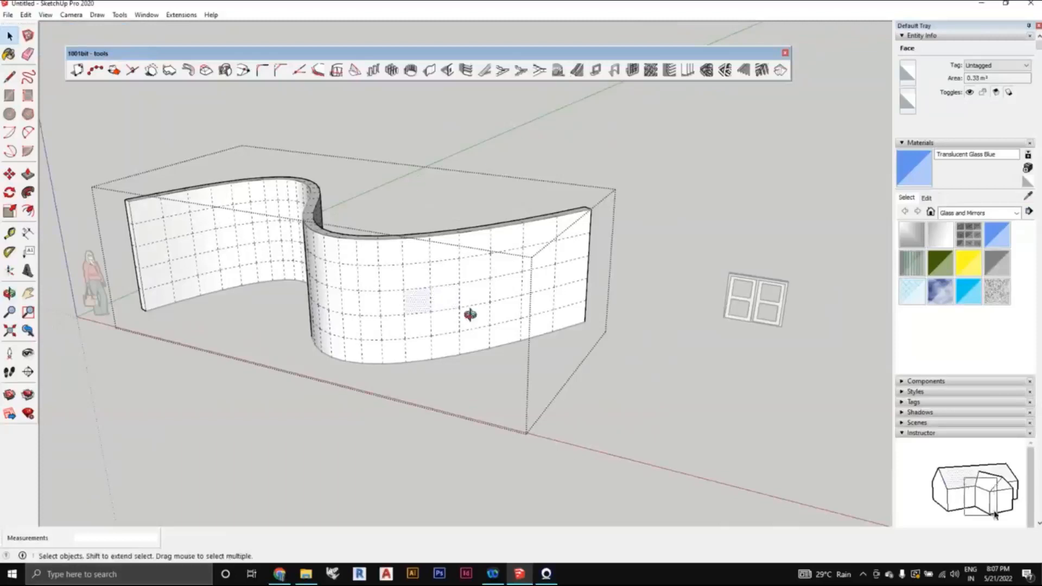
left_click(453, 303, "shift")
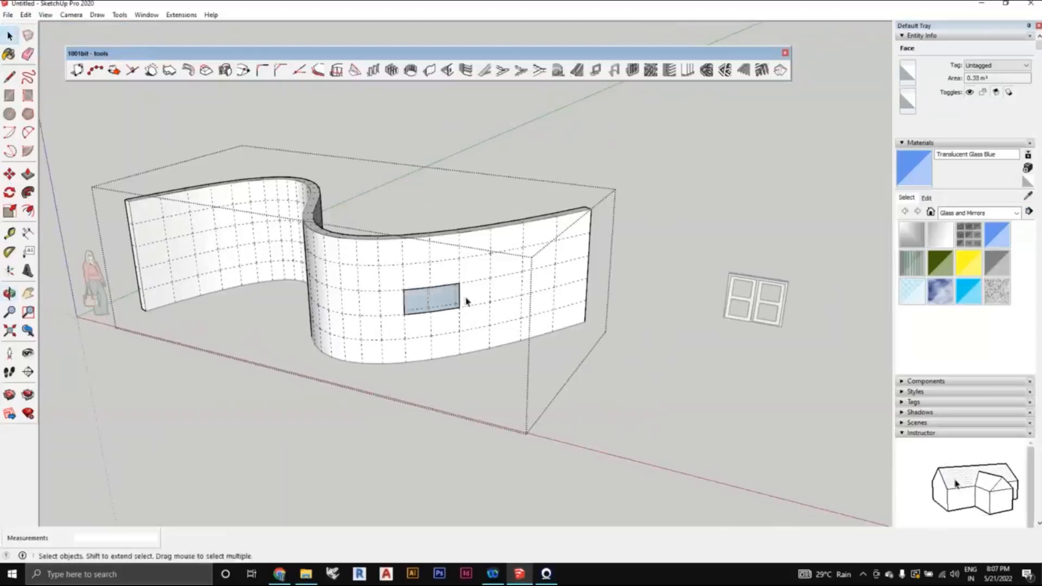
key("Delete")
middle_click_drag(467, 305, 493, 311)
scroll(438, 301, "up", 2)
scroll(436, 302, "down", 1)
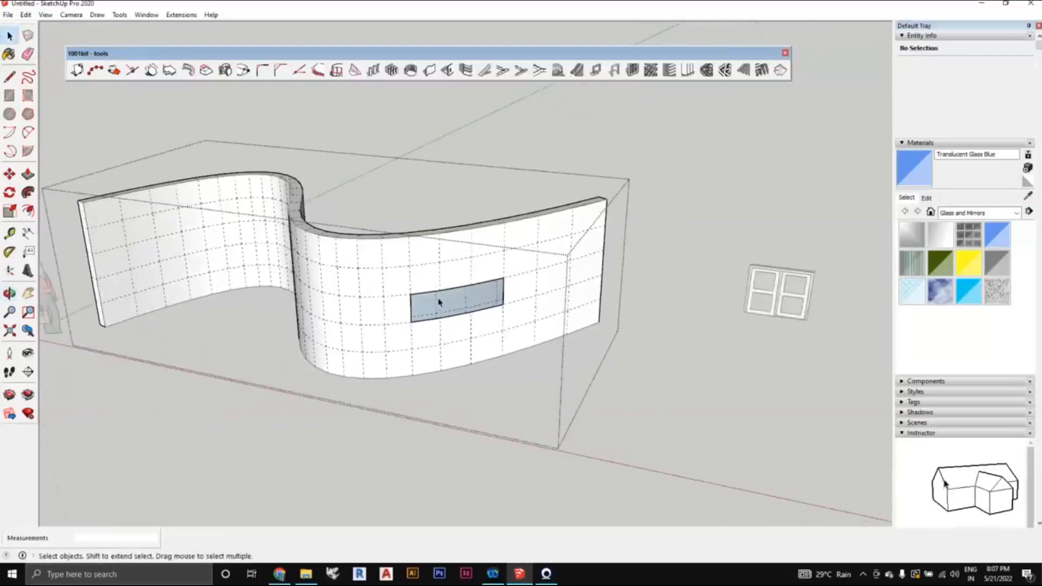
left_click(432, 283)
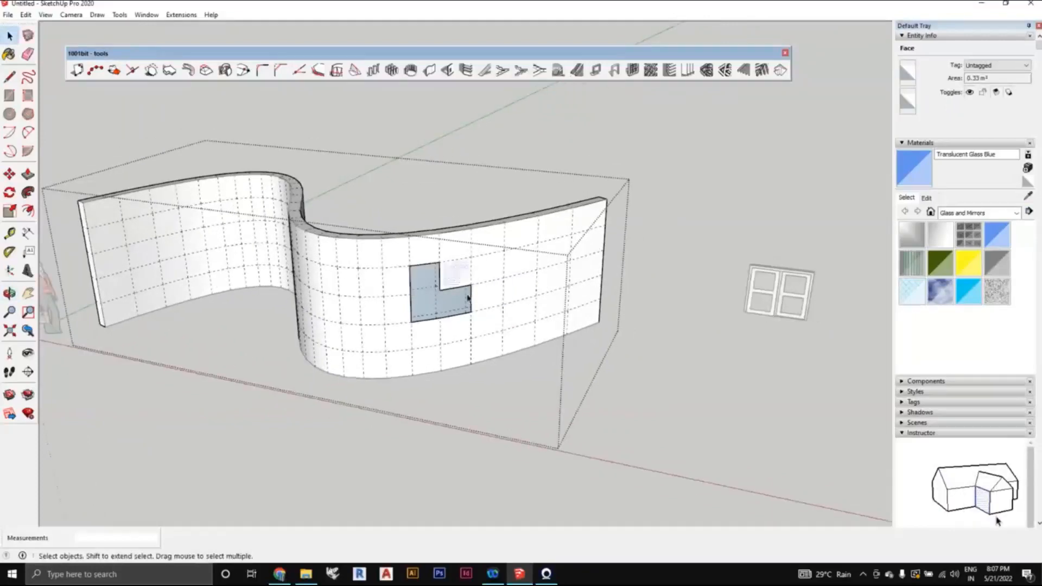
key("Delete")
- Delete the matching rear face segments to cut the opening through the wall, and close the wall group
middle_click_drag(495, 329, 443, 306)
scroll(443, 306, "up", 2)
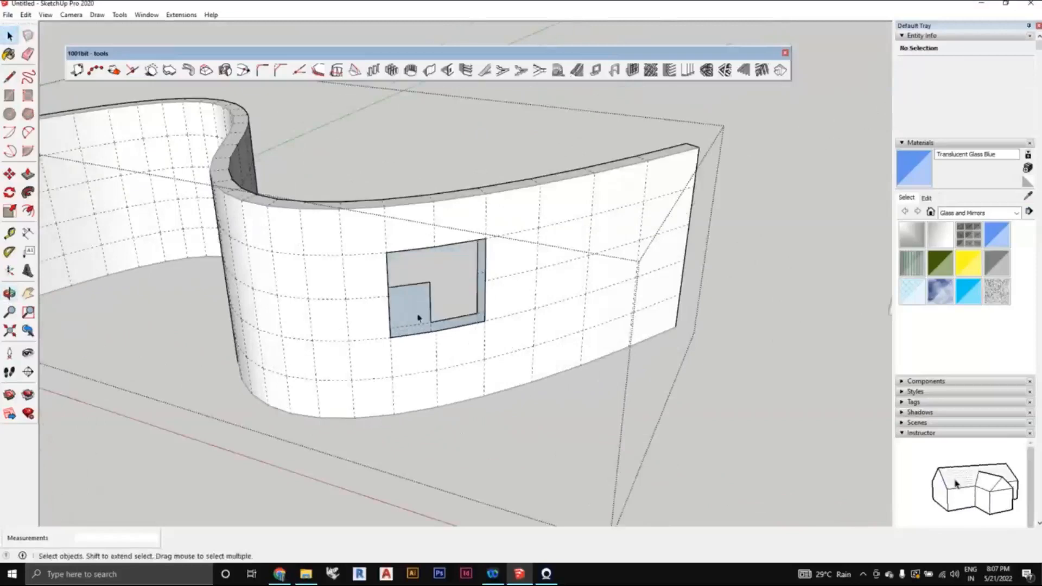
scroll(418, 317, "down", 5)
middle_click_drag(476, 353, 537, 302)
scroll(537, 303, "down", 2)
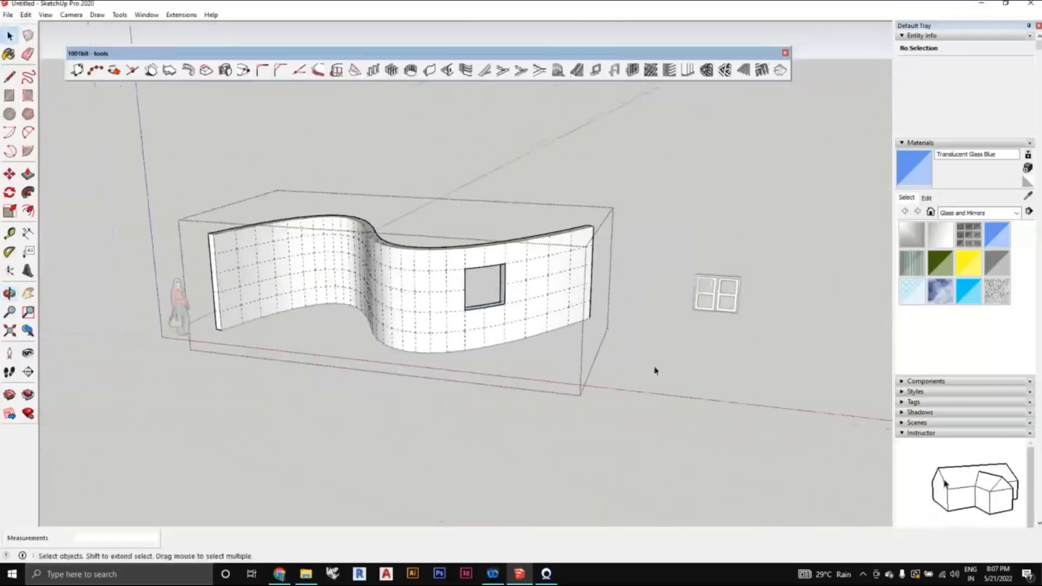
middle_click_drag(658, 372, 717, 345)
left_click(702, 397)
scroll(703, 398, "down", 2)
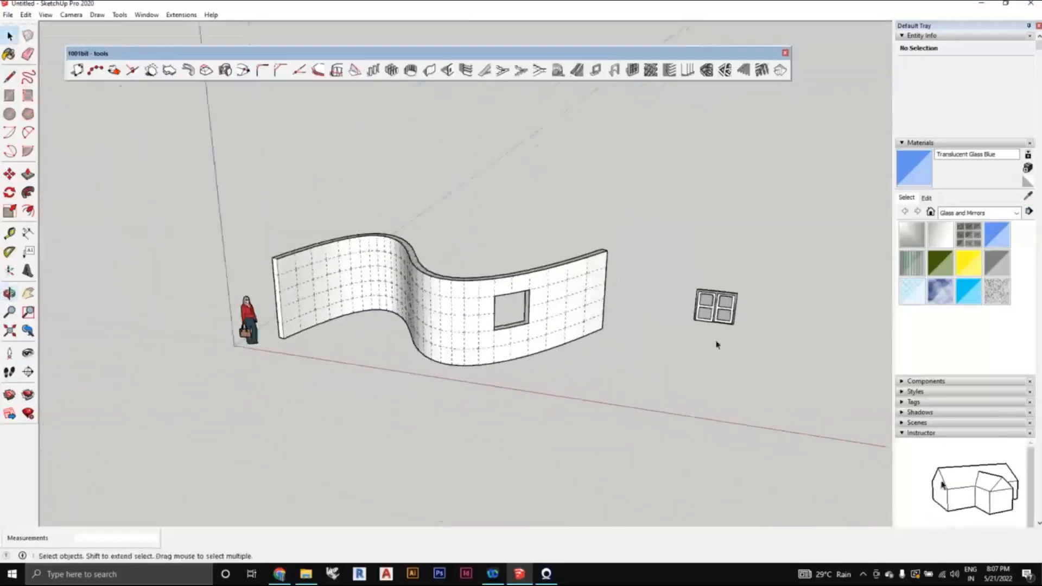
- Move the window group by its lower corner onto the lower corner of the wall opening
scroll(717, 345, "up", 2)
left_click(485, 335)
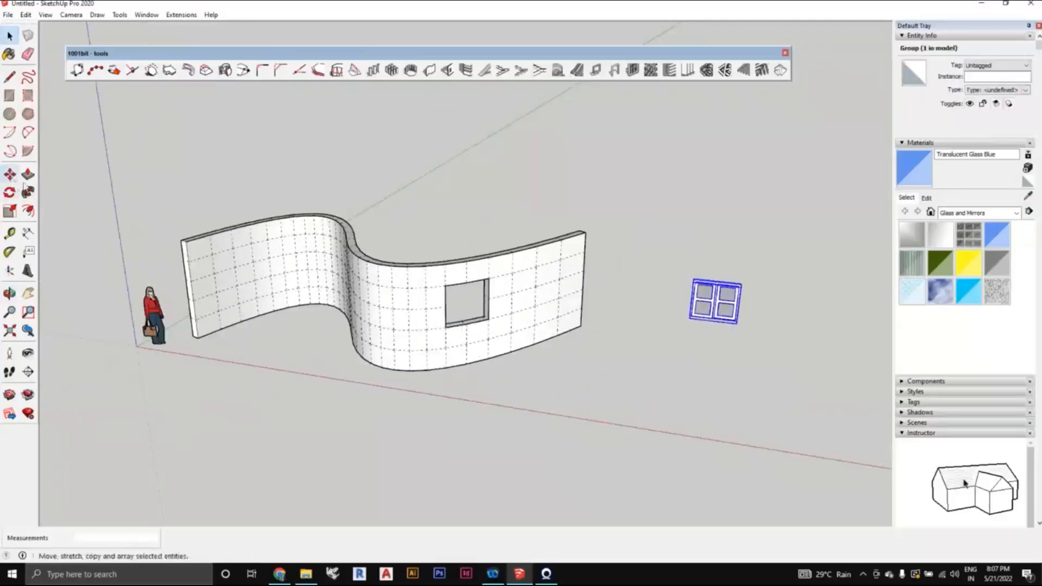
left_click(10, 176)
middle_click_drag(637, 364, 676, 344)
scroll(683, 321, "up", 2)
scroll(665, 293, "up", 2)
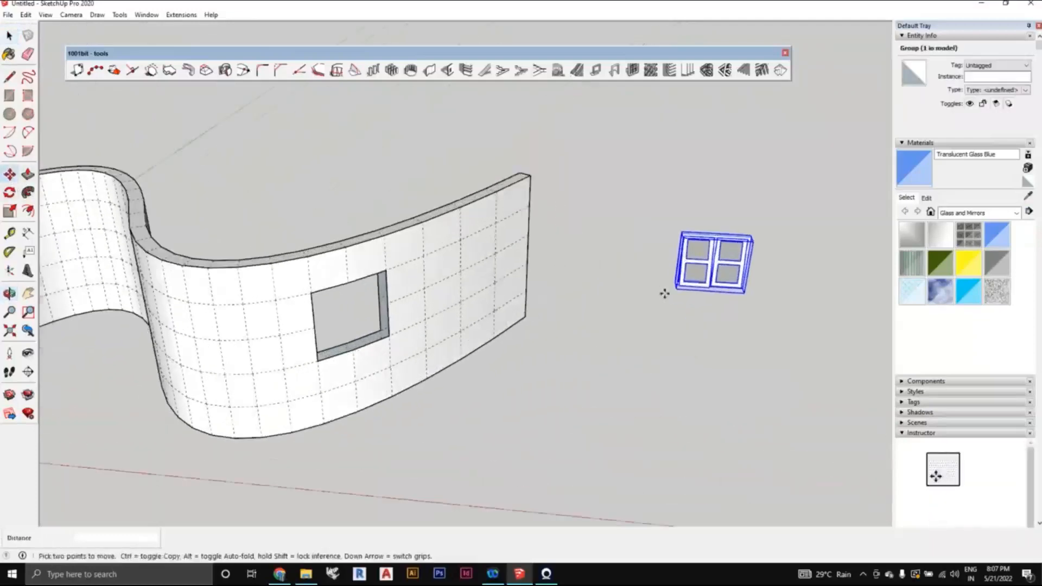
mouse_move(664, 293)
middle_mouse_down()
mouse_move(671, 307)
mouse_move(673, 283)
mouse_move(677, 298)
mouse_move(680, 287)
middle_mouse_up()
scroll(672, 304, "up", 2)
scroll(671, 286, "up", 1)
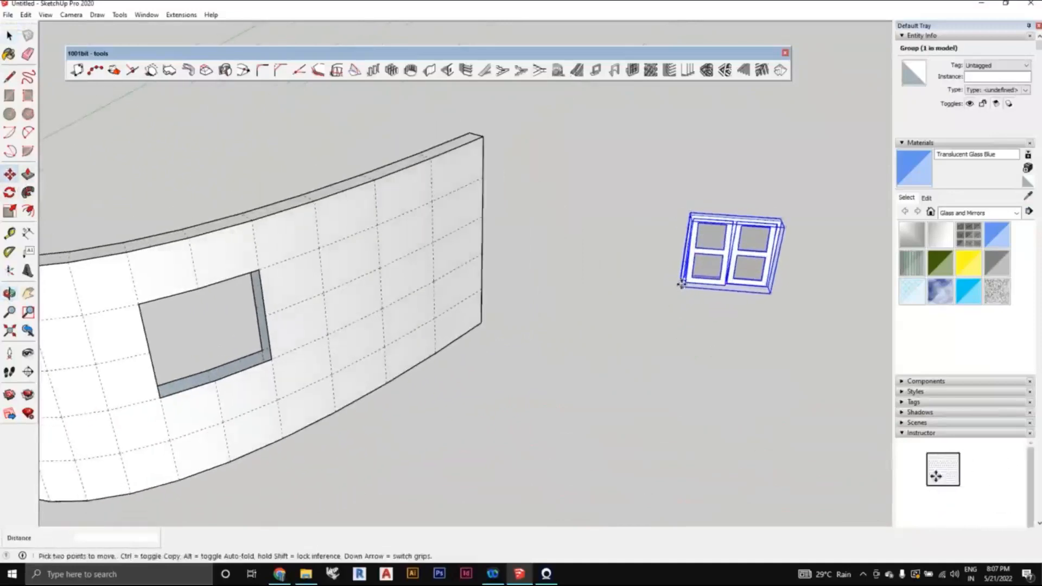
middle_click_drag(456, 396, 343, 314)
scroll(471, 410, "up", 2)
left_click(471, 407)
left_click(299, 297)
- Rotate the window about its lower corner to align it with the opening in the curved wall
left_click(10, 193)
scroll(264, 305, "up", 2)
middle_click_drag(489, 337, 511, 308)
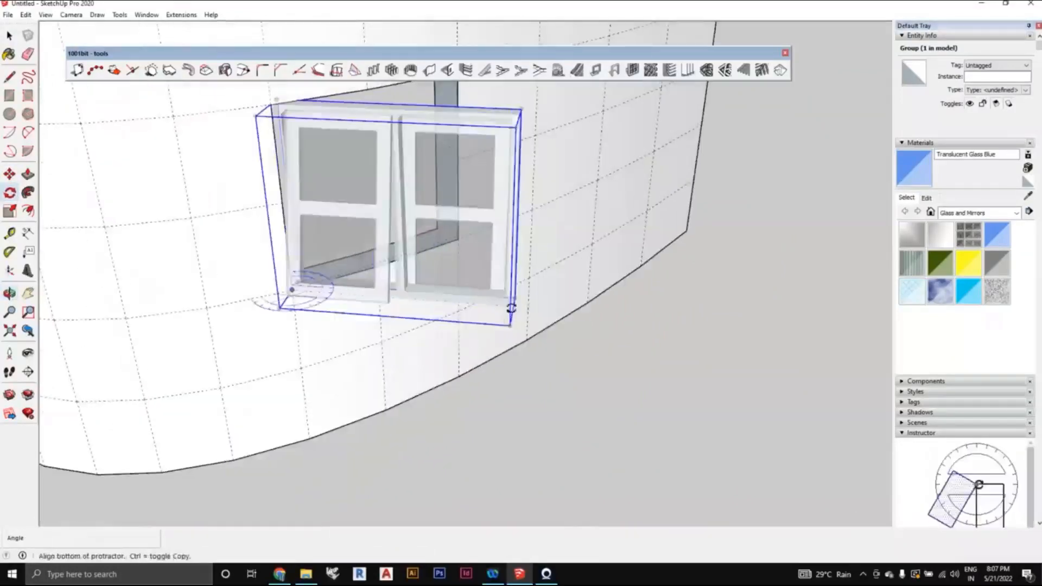
left_click(510, 304)
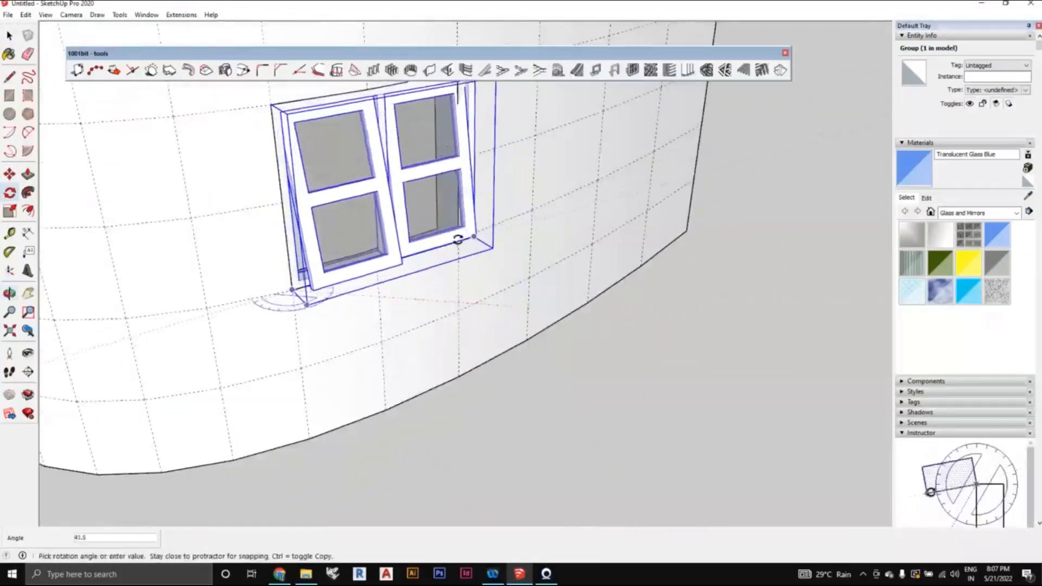
middle_click_drag(458, 240, 452, 278)
- Scale the window's width to fit the opening in the curved wall
key("s")
left_click_drag(472, 202, 453, 196)
scroll(503, 373, "down", 2)
middle_click_drag(502, 373, 488, 304)
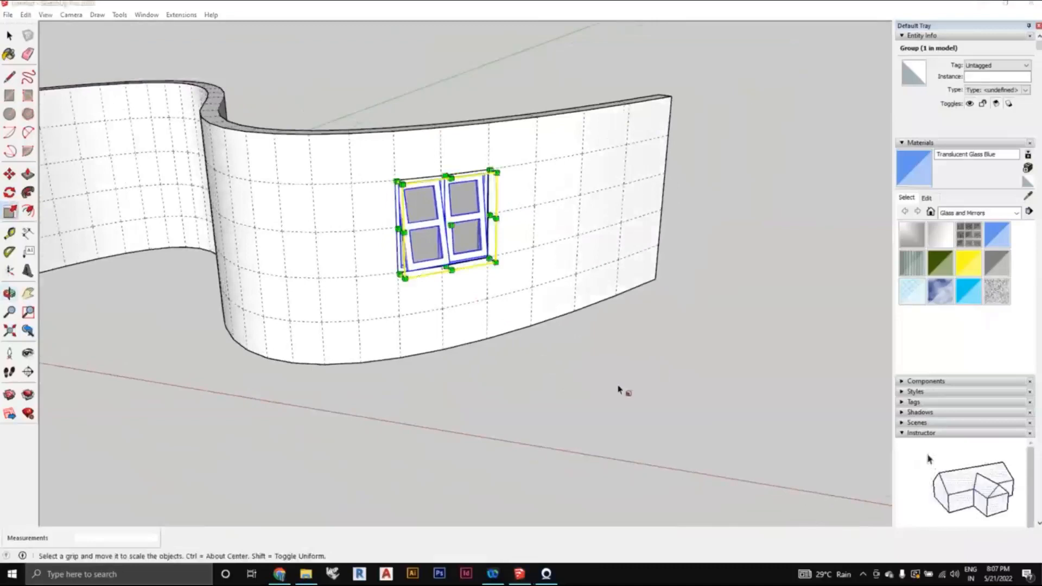
middle_click_drag(621, 388, 634, 416)
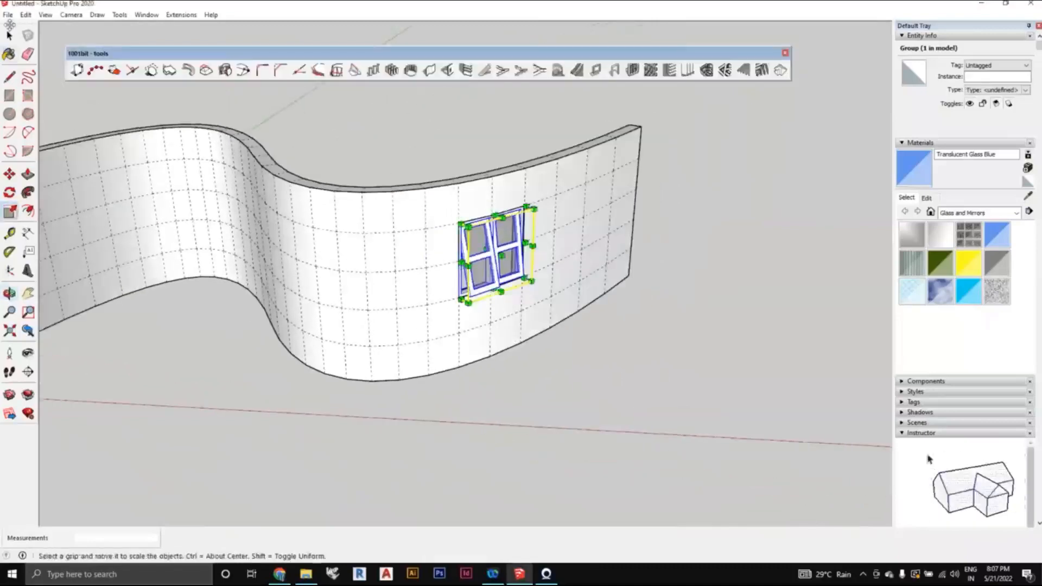
- Undo the window's scaling, rotation and move into the first curved wall's opening
key("space")
left_click(564, 383)
scroll(564, 384, "down", 1)
middle_click_drag(586, 358, 572, 346)
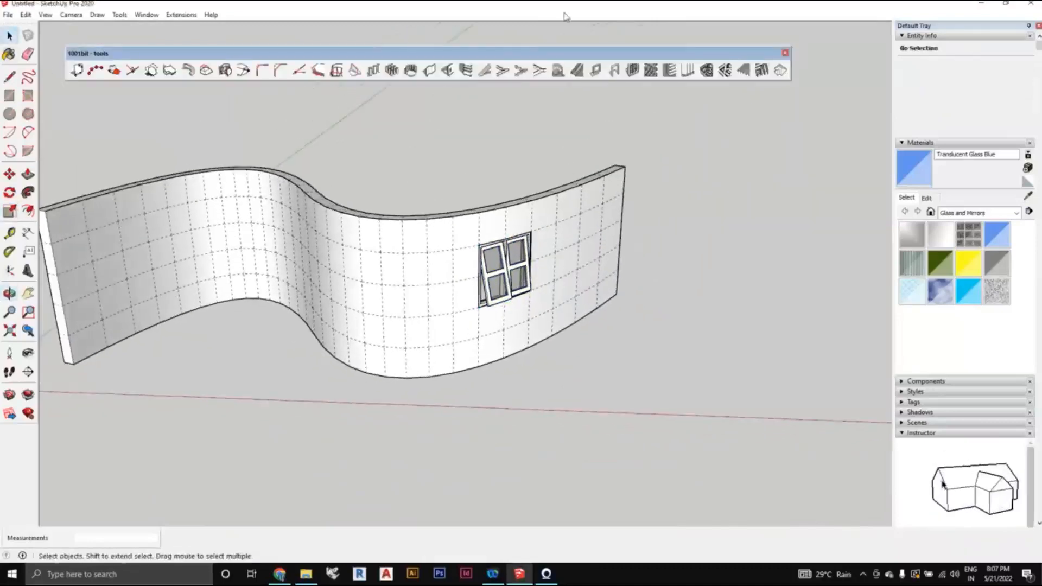
left_click(587, 17)
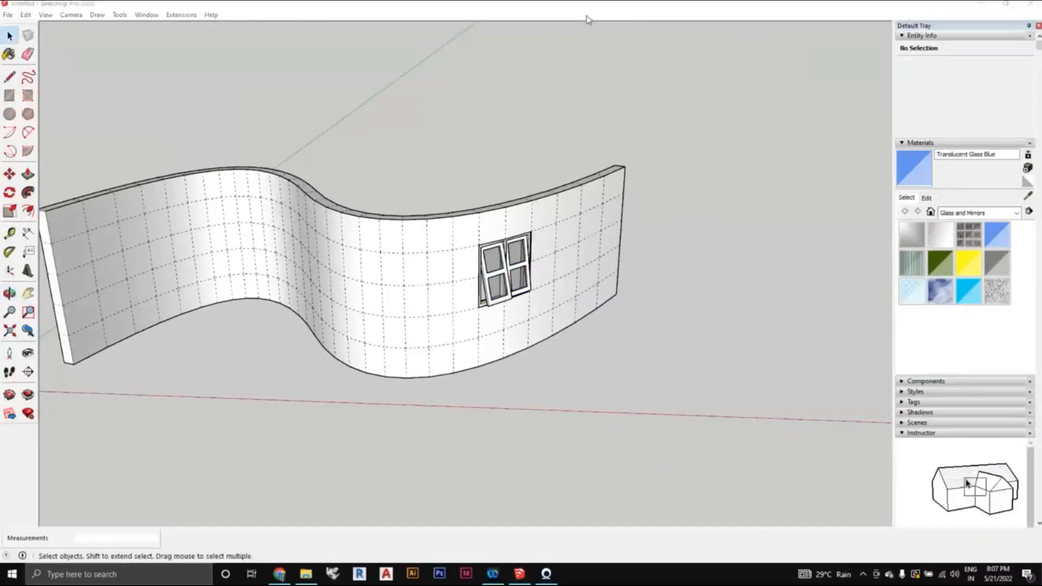
left_click(770, 263)
scroll(689, 356, "down", 2)
mouse_move(688, 356)
middle_mouse_down()
mouse_move(669, 383)
mouse_move(573, 380)
middle_mouse_up()
scroll(707, 405, "down", 1)
scroll(653, 399, "down", 1)
middle_click_drag(653, 398, 516, 392, "shift")
scroll(520, 389, "down", 1)
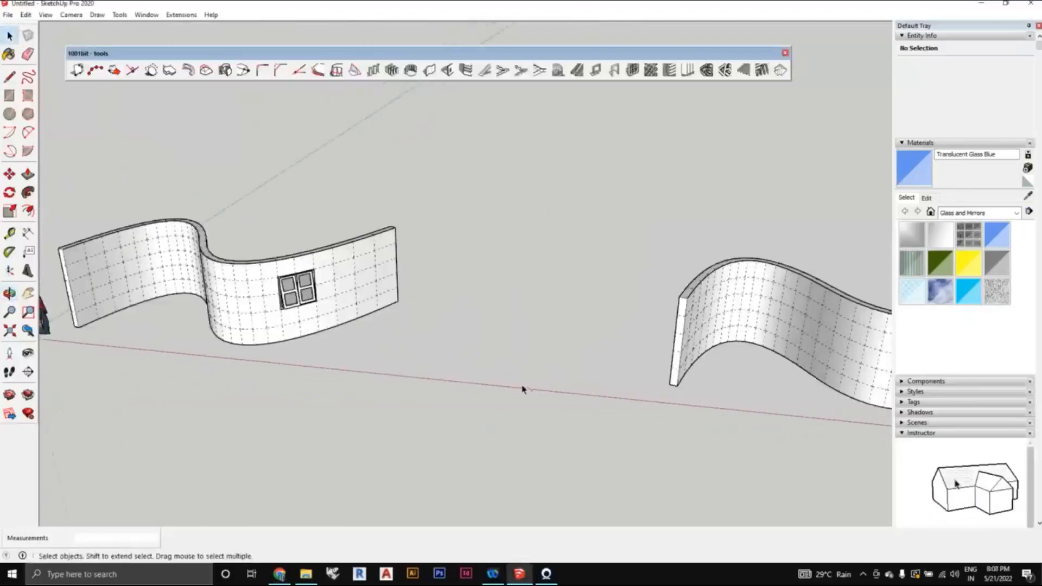
key("ctrl+z")
key("ctrl+z")
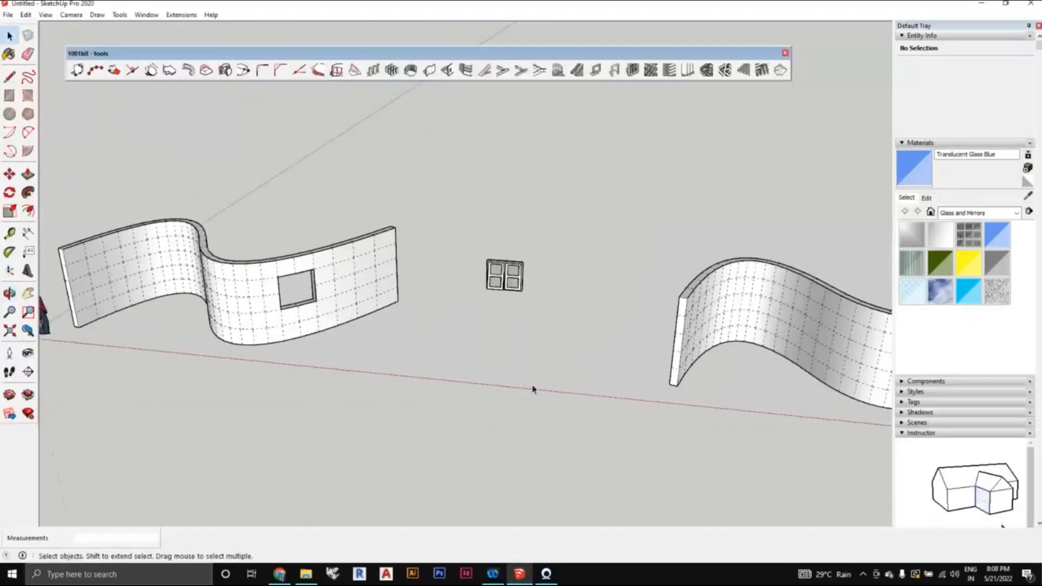
- Turn off the display of hidden geometry in the model
scroll(534, 391, "down", 2)
middle_click_drag(580, 410, 518, 391, "shift")
middle_click_drag(654, 411, 562, 404, "shift")
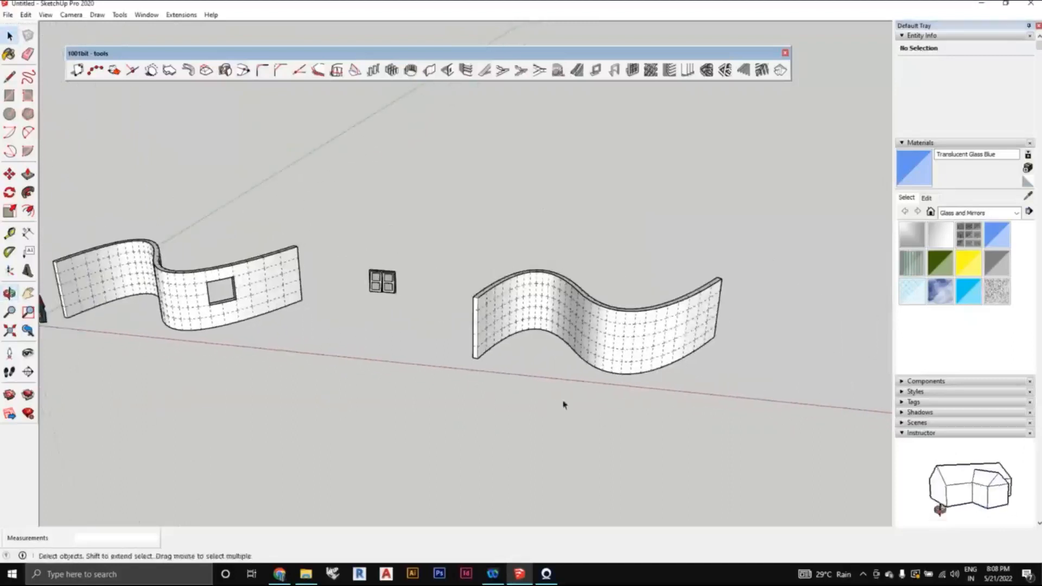
left_click(42, 15)
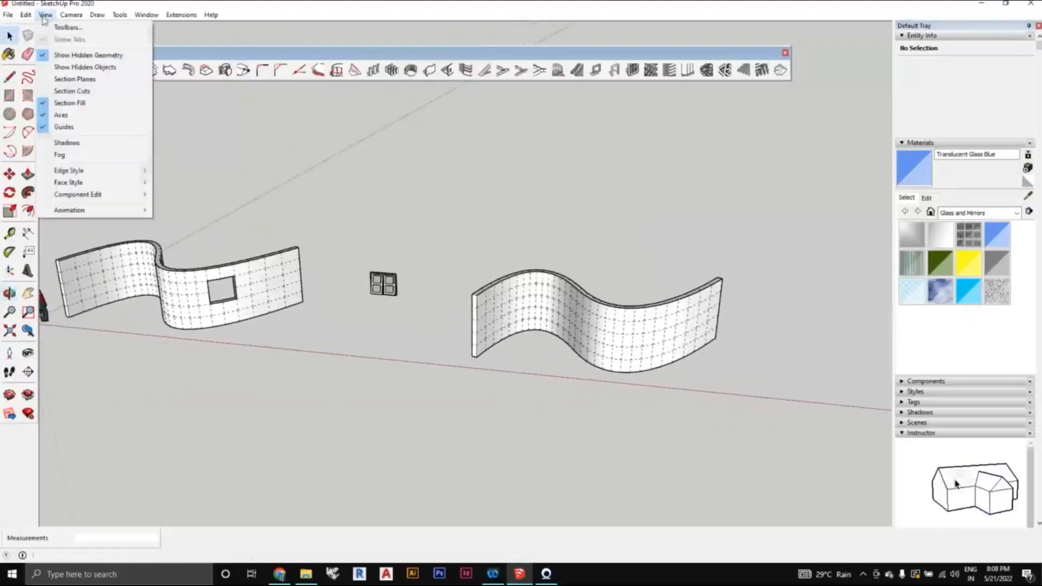
left_click(59, 56)
- Open the second curved wall's group for editing and draw a 1350 x 1150 mm rectangle over the window's outline
middle_click_drag(602, 343, 559, 399)
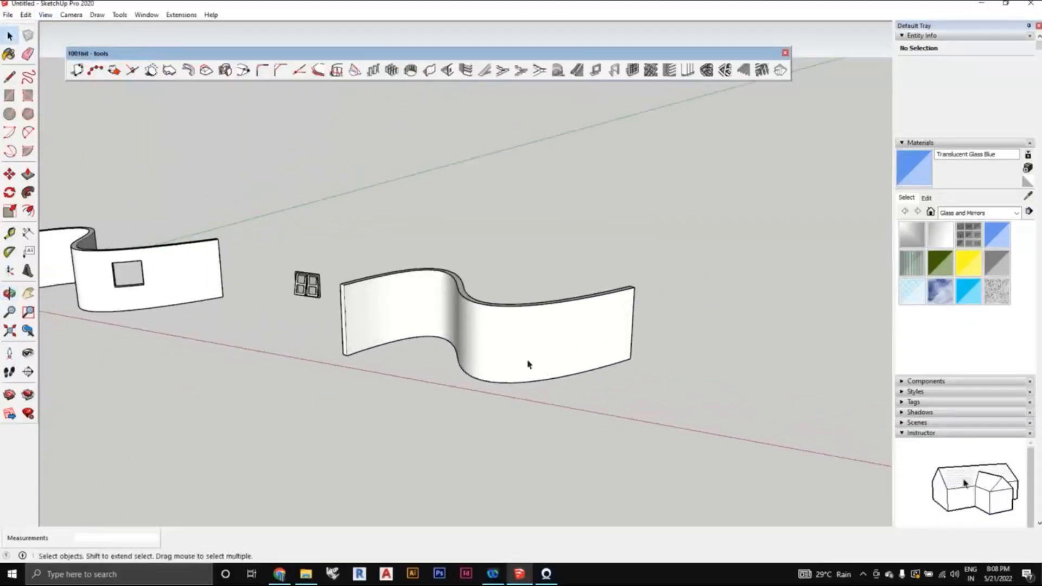
middle_click_drag(529, 364, 485, 366)
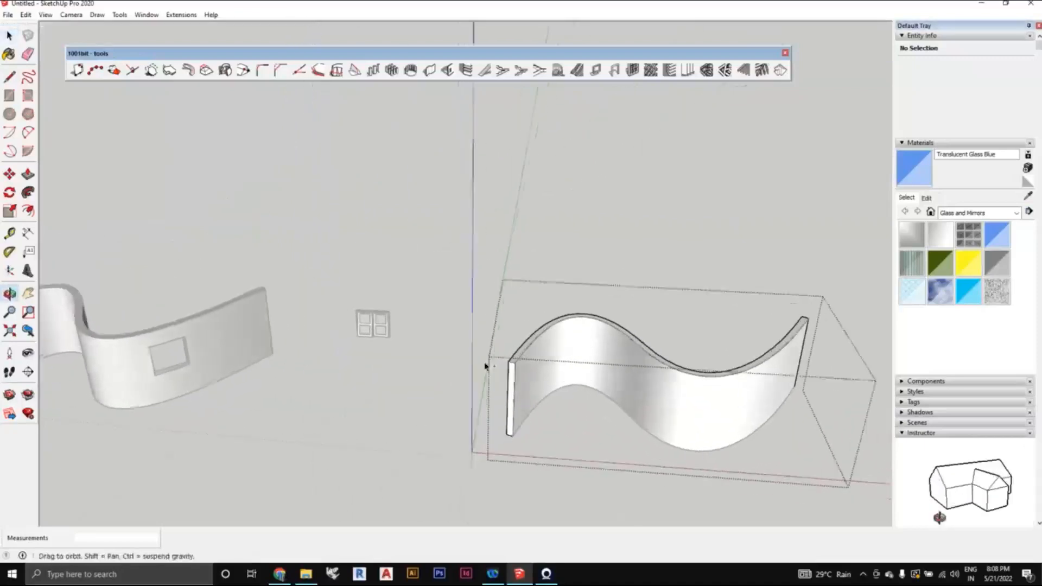
scroll(380, 335, "up", 3)
middle_click_drag(379, 335, 414, 355)
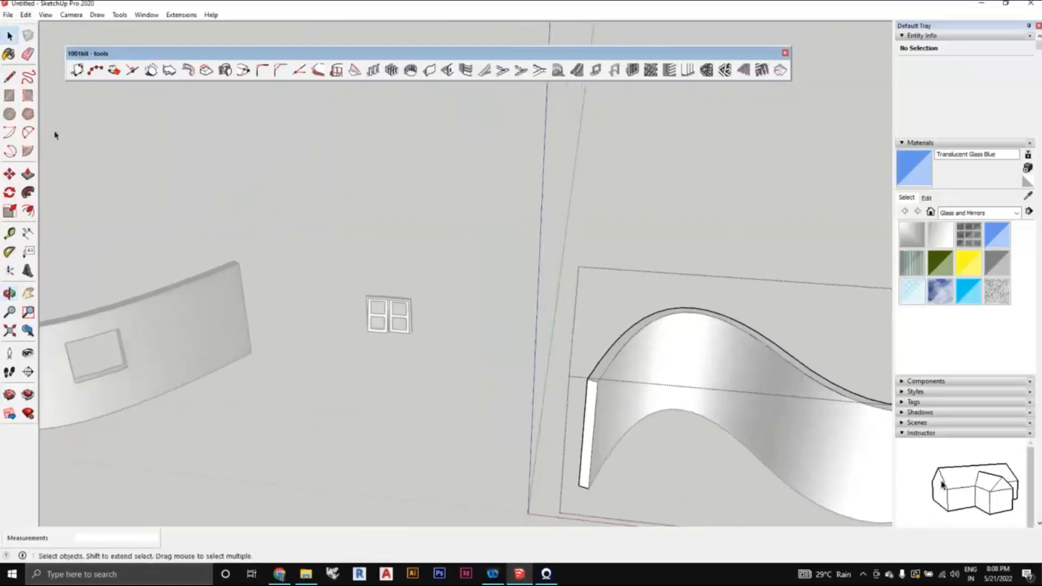
left_click(7, 96)
middle_click_drag(400, 295, 350, 287)
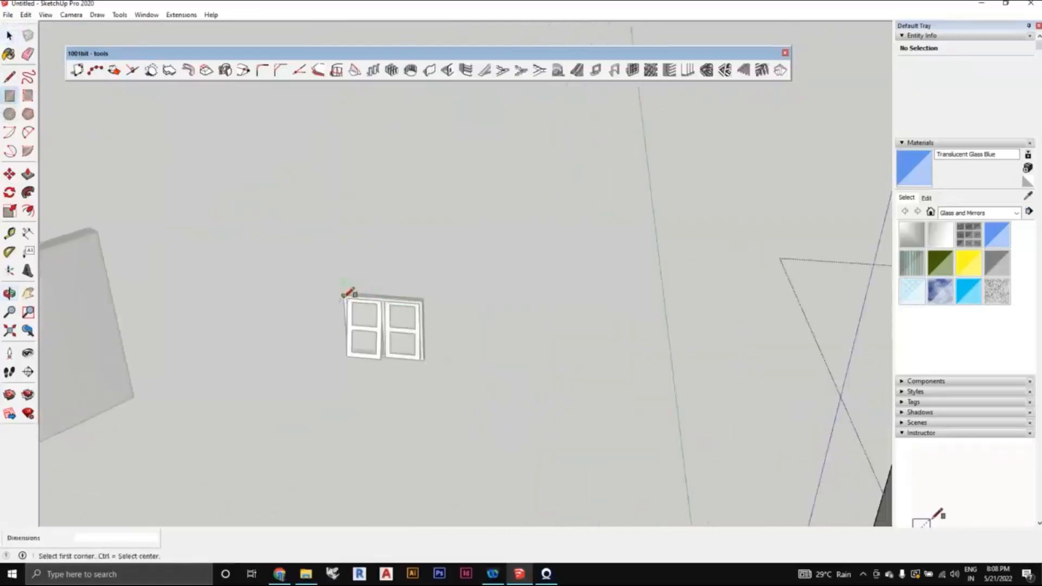
middle_click_drag(448, 375, 442, 358)
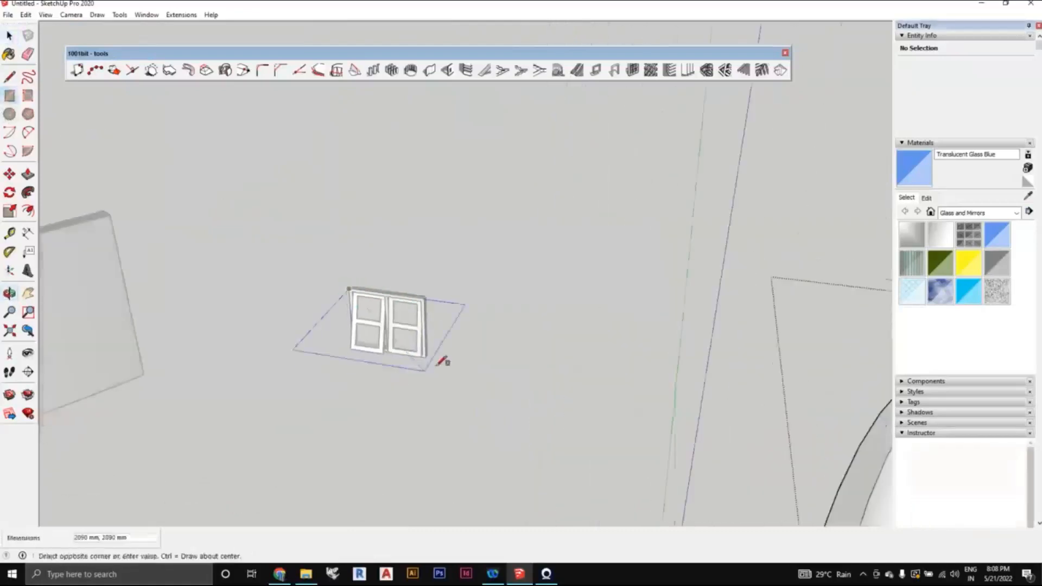
left_click(426, 356)
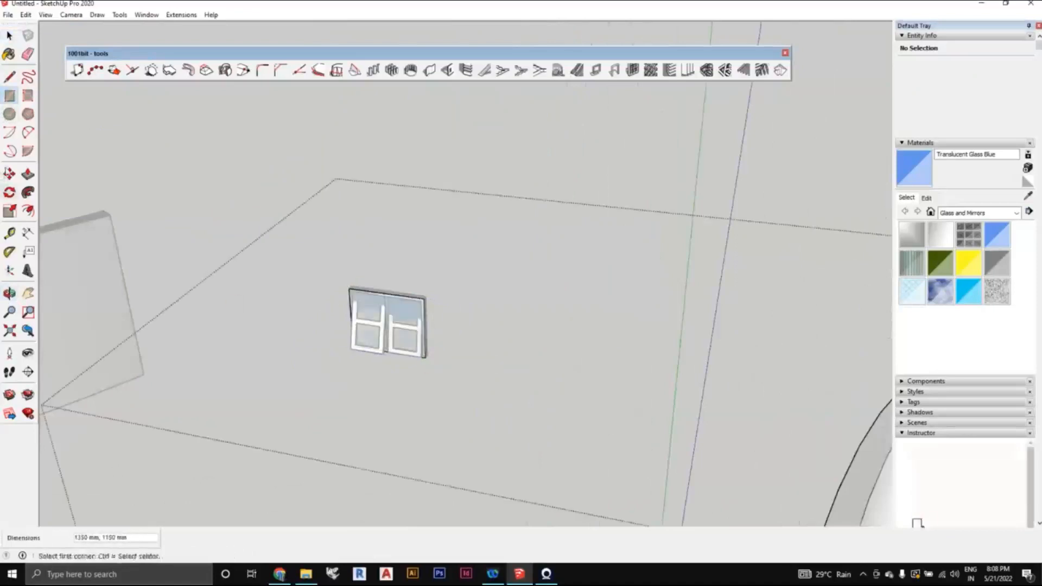
- Push/Pull the rectangle about 1586 mm into a box
key("p")
left_click(395, 302)
left_click(320, 324)
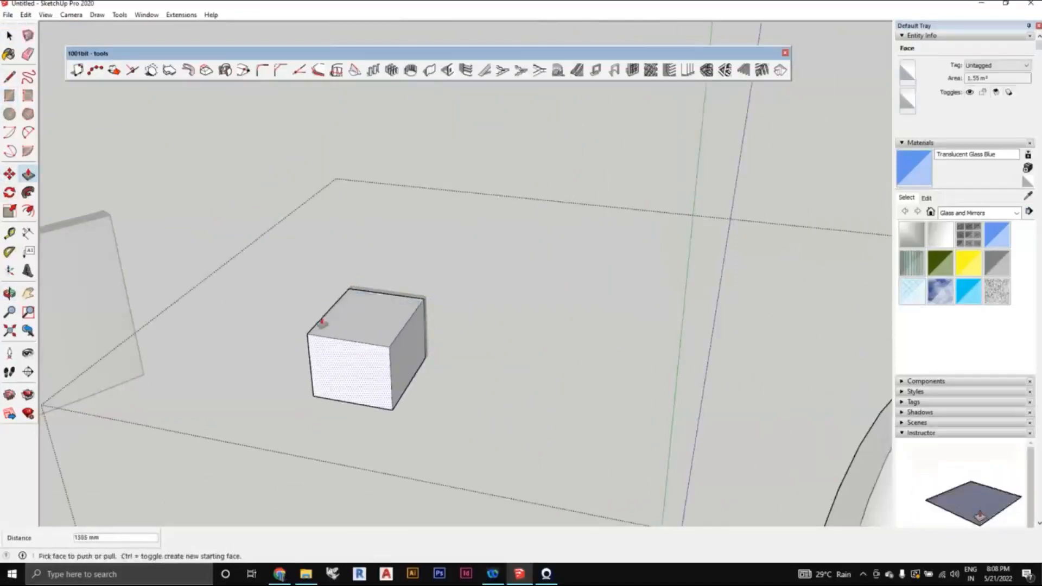
scroll(374, 364, "down", 6)
middle_click_drag(497, 417, 453, 318, "shift")
- Select the whole box and make it a group
key("space")
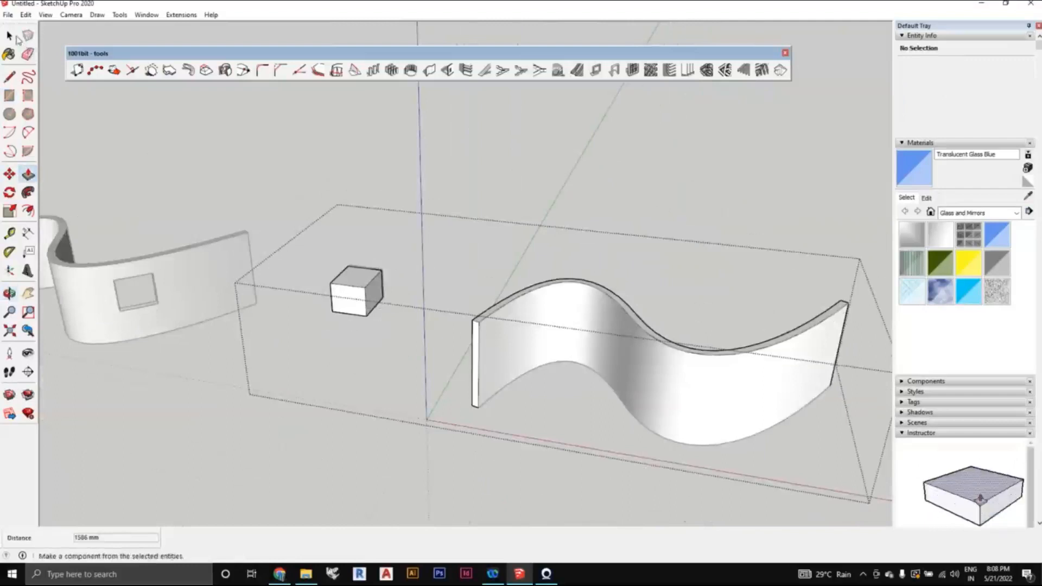
left_click_drag(396, 346, 397, 347)
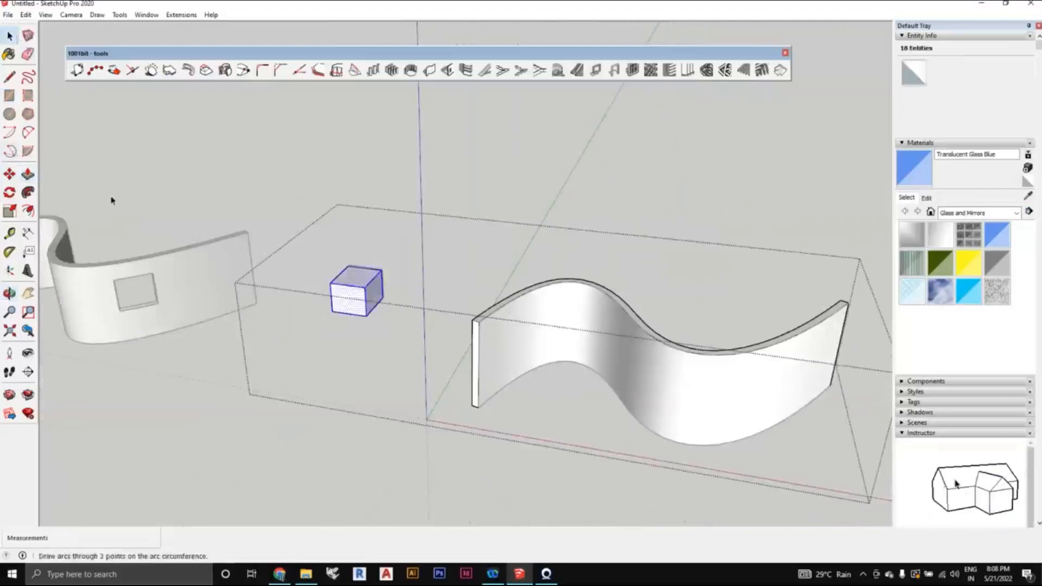
right_click(349, 278)
left_click(386, 370)
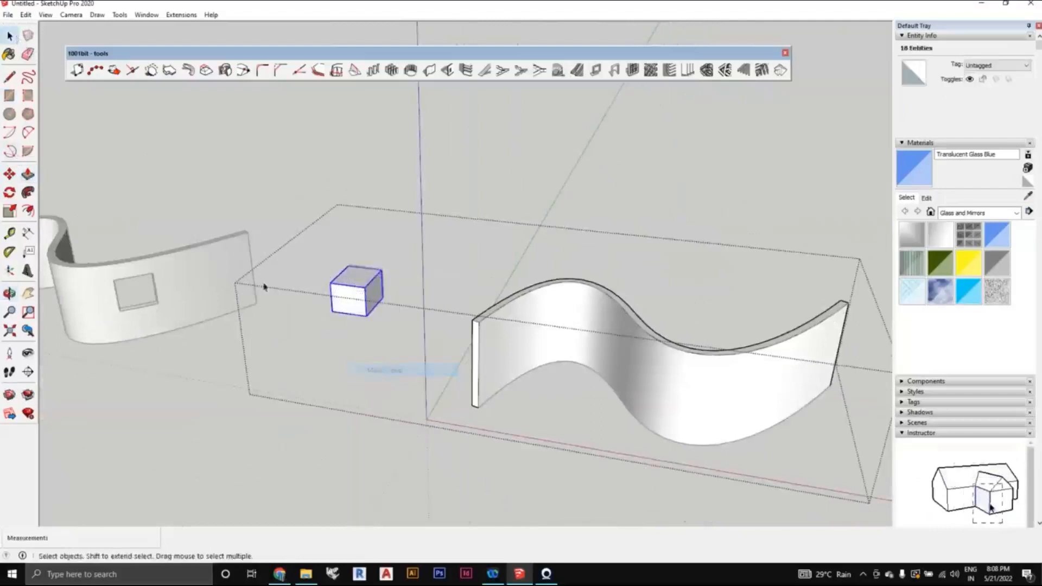
- Move the box by its lower corner about 16 m, to the front of the second curved wall near its far end
key("m")
left_click(367, 316)
scroll(535, 424, "down", 2)
middle_click_drag(700, 447, 427, 417, "shift")
scroll(473, 407, "up", 1)
left_click(508, 454)
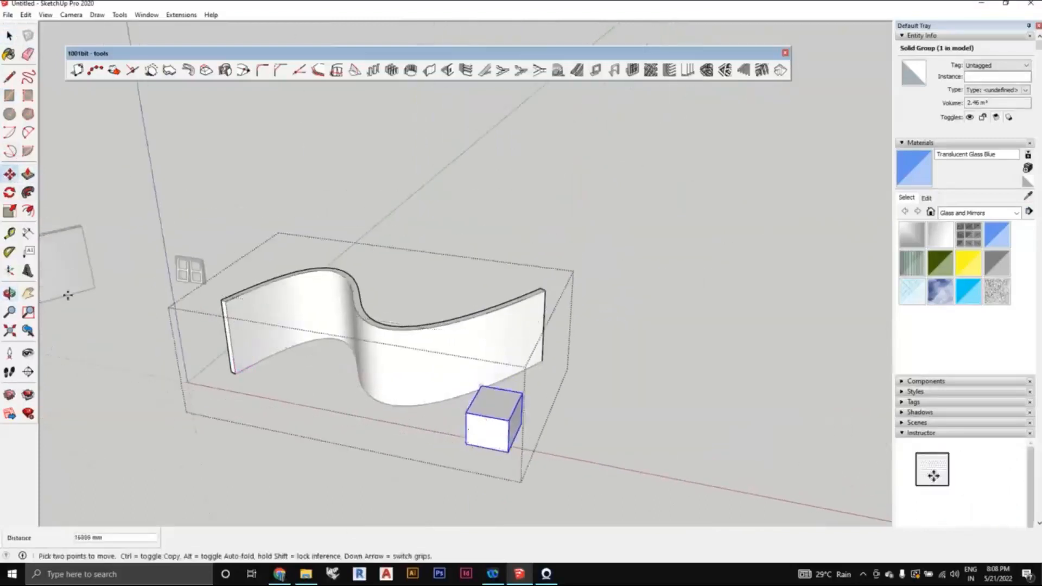
- Rotate the box 45 degrees about its lower corner to face the curved wall
left_click(9, 192)
scroll(472, 440, "up", 2)
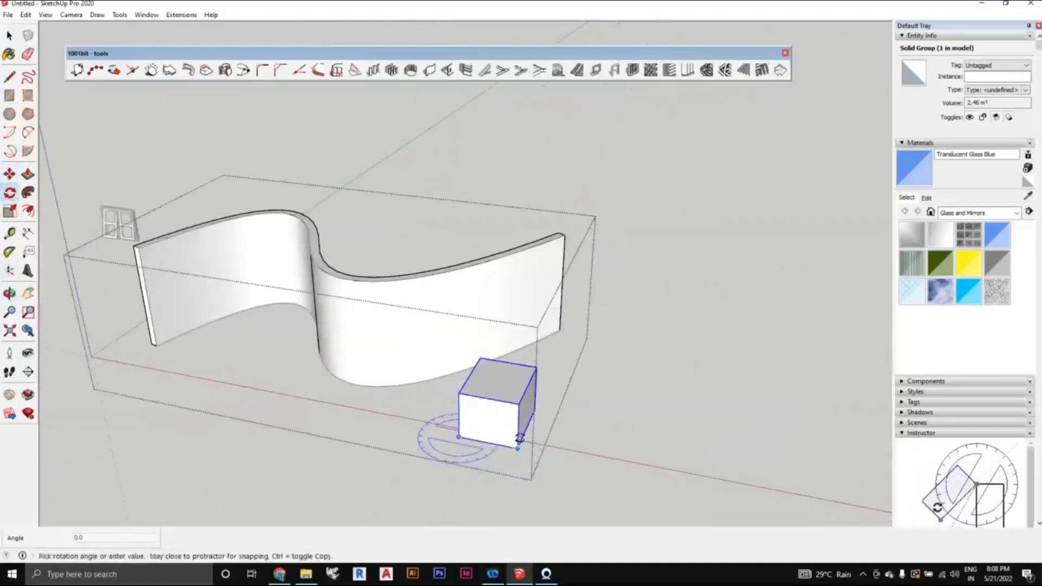
left_click(526, 417)
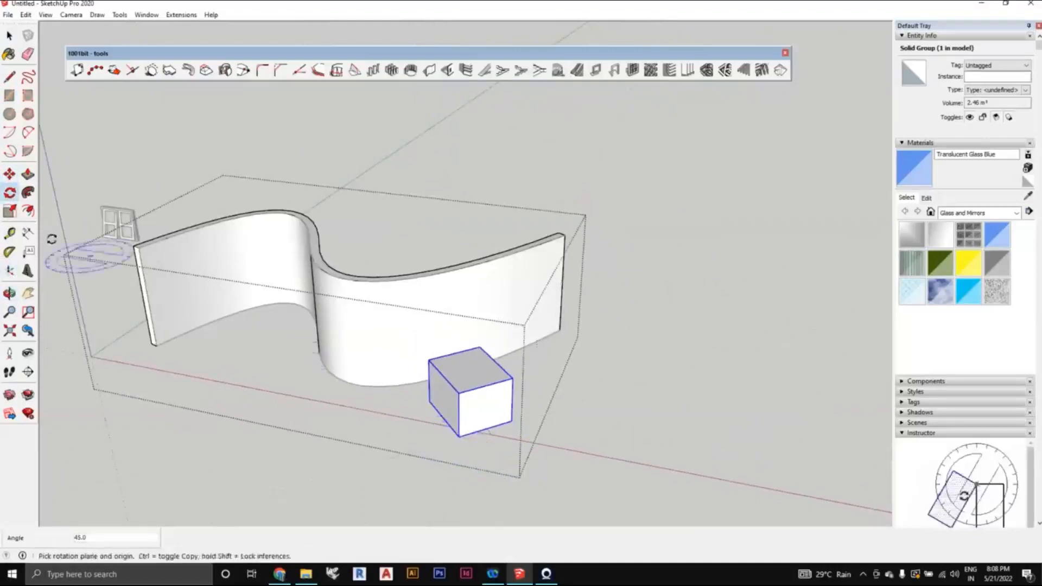
- Raise the box to window height and move it so it passes through the curved wall near its far end
left_click(9, 174)
scroll(519, 420, "up", 1)
left_click(522, 428)
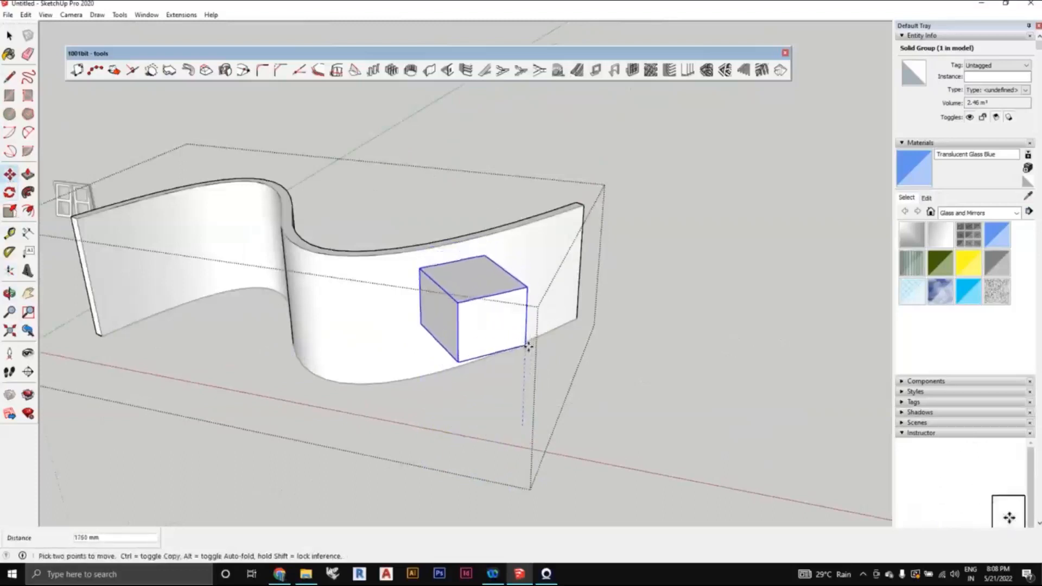
mouse_move(530, 344)
middle_mouse_down()
mouse_move(539, 367)
mouse_move(532, 356)
middle_mouse_up()
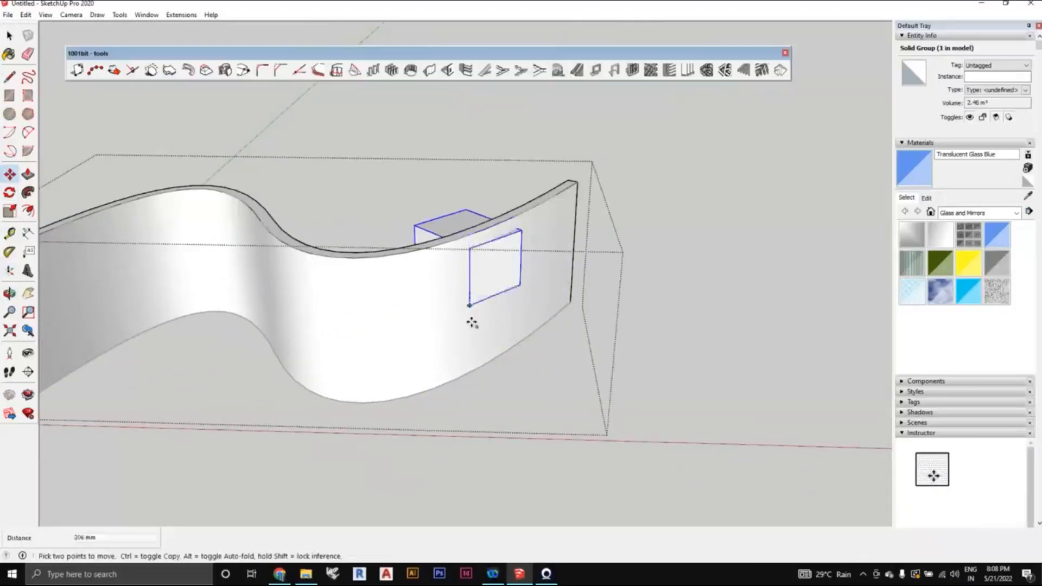
left_click(471, 340)
middle_click_drag(471, 341, 539, 360)
left_click(470, 341)
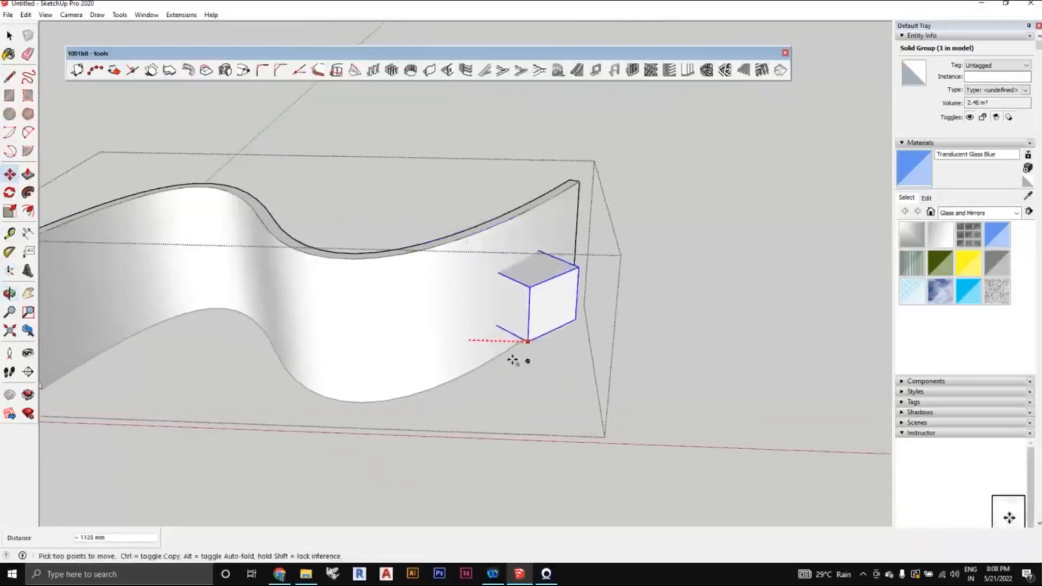
middle_click_drag(513, 358, 649, 412)
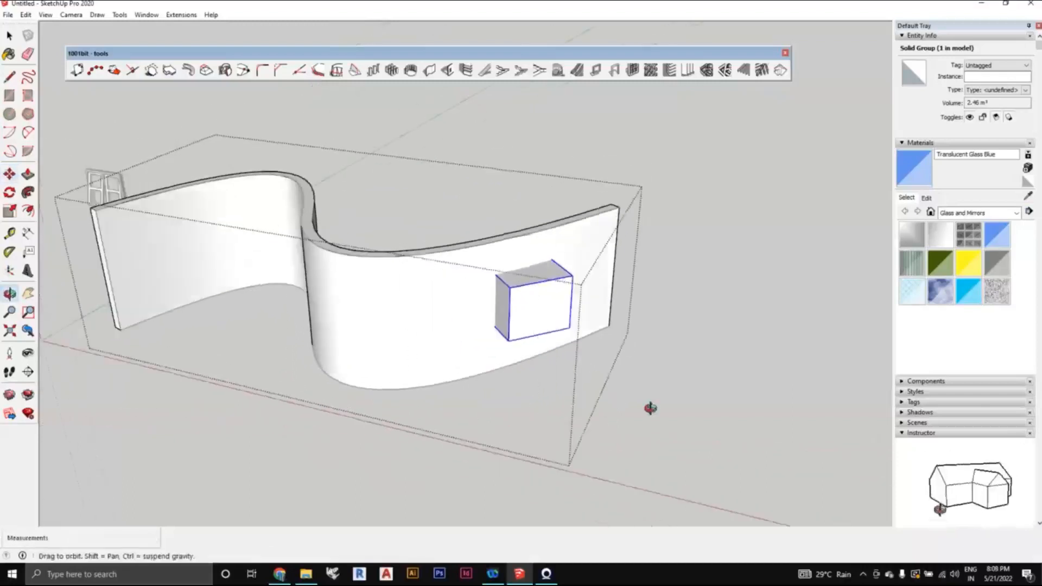
- Select all of the curved wall's geometry together with the box and intersect their faces with the model
left_click(9, 35)
middle_click_drag(380, 318, 488, 333)
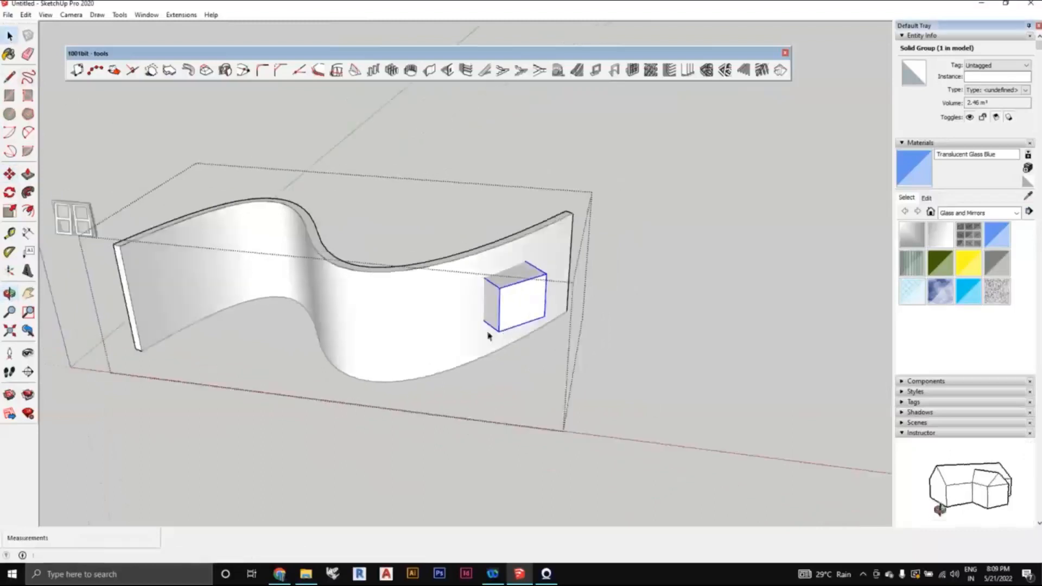
triple_click(442, 341)
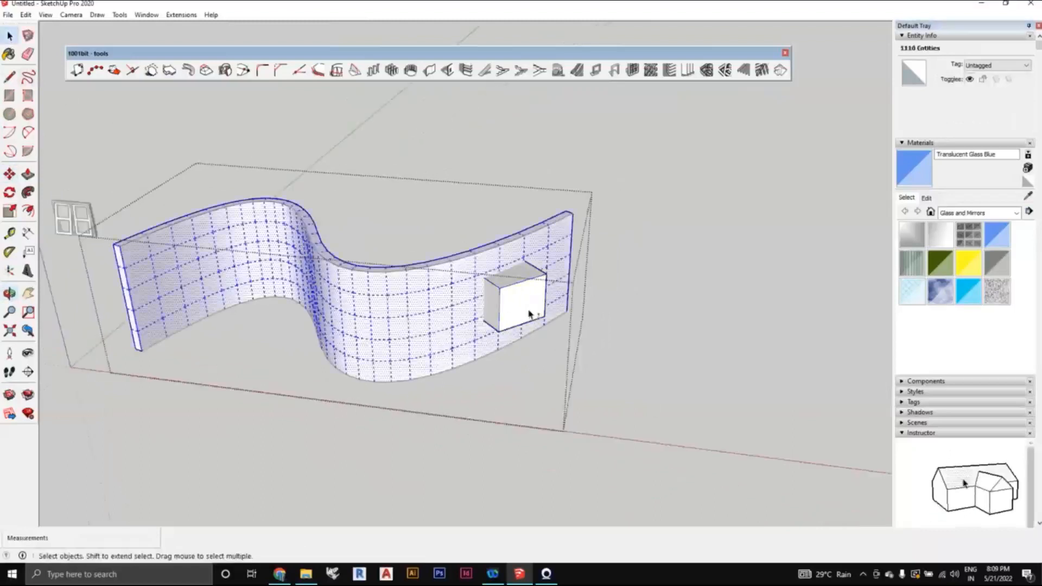
middle_click_drag(561, 335, 609, 372)
left_click(525, 295, "shift")
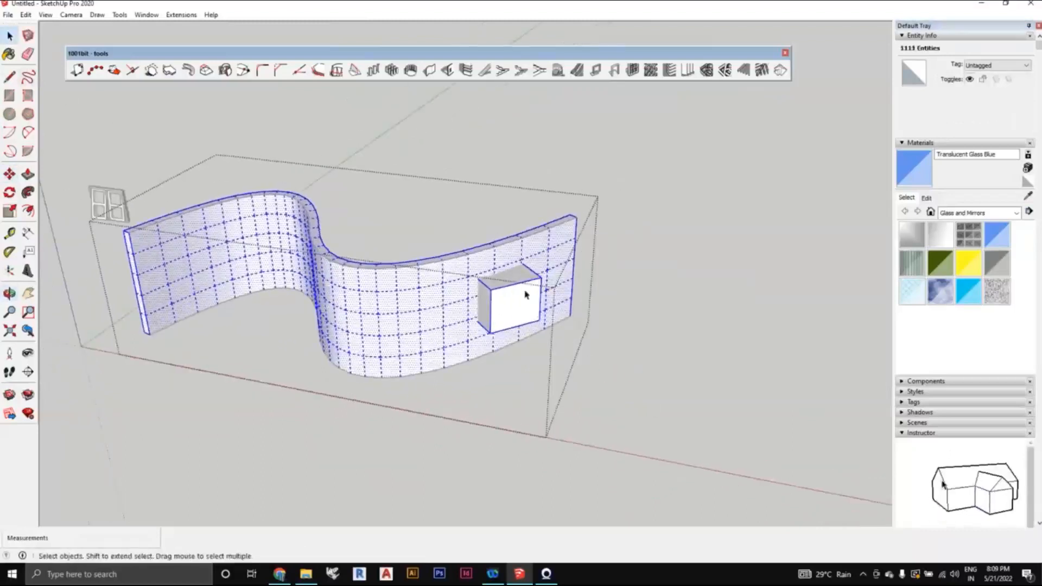
right_click(526, 295)
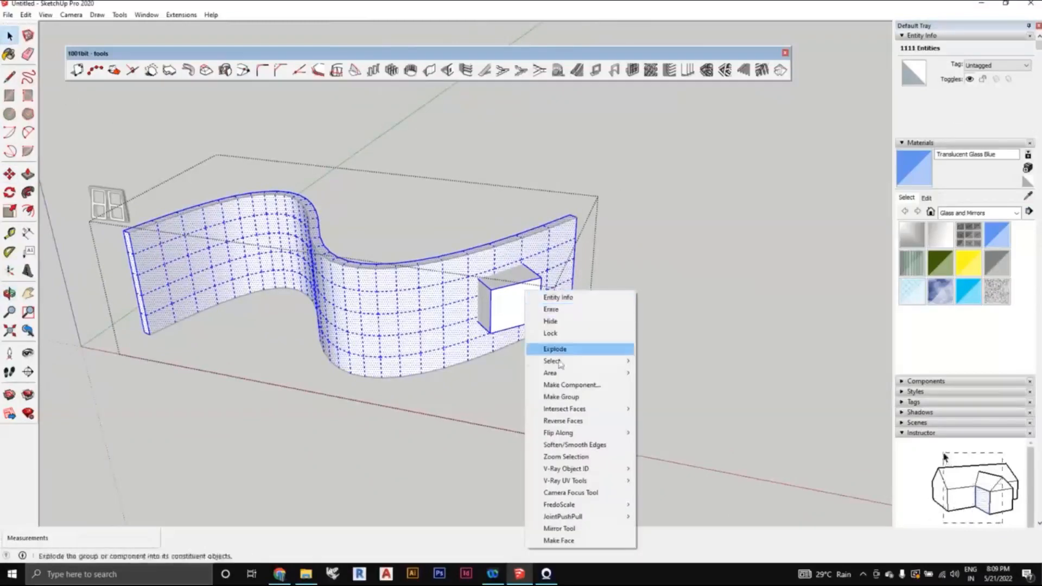
mouse_move(570, 413)
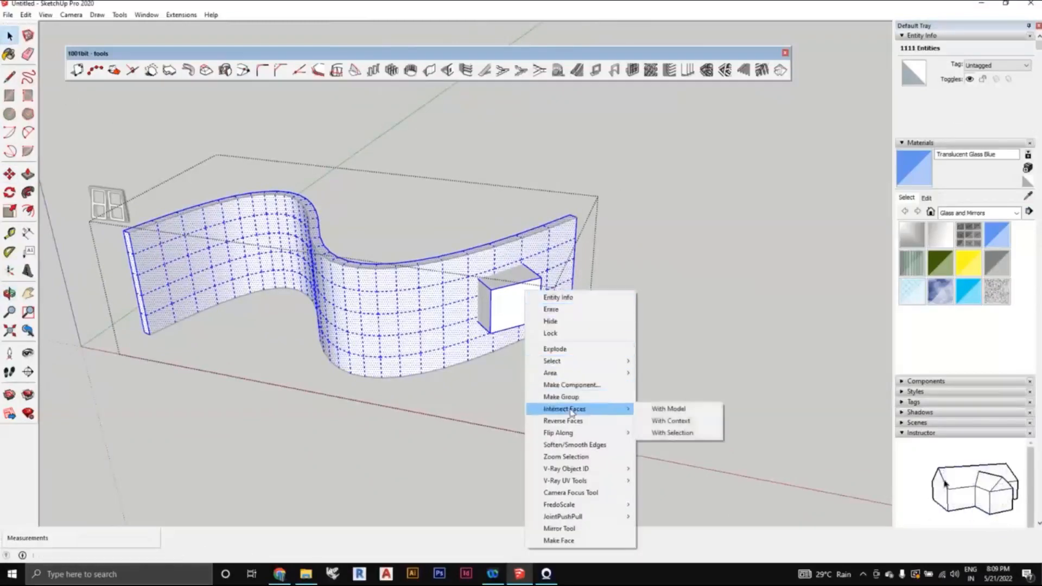
left_click(666, 409)
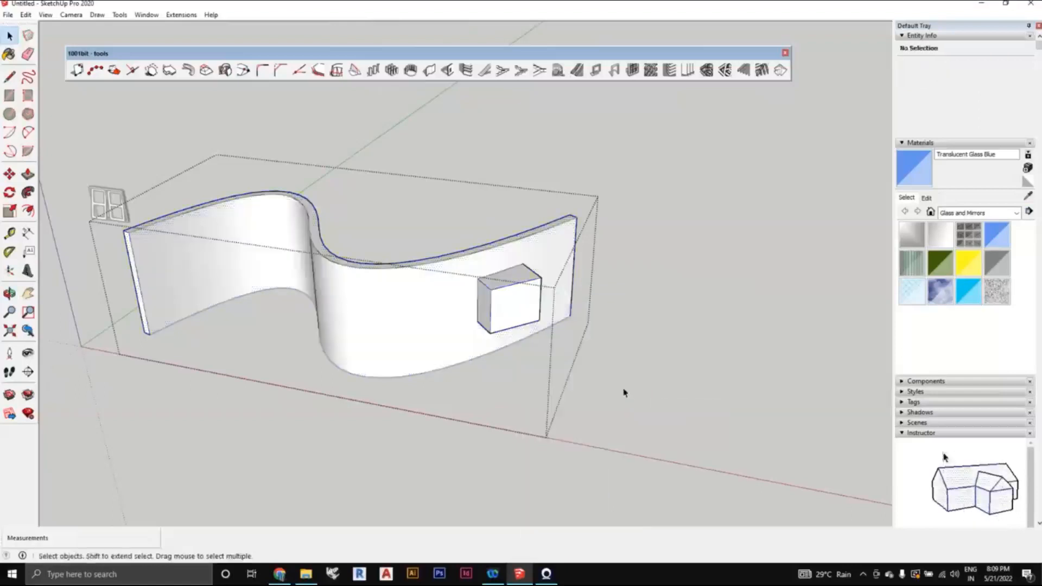
- Delete the box group from the curved wall
scroll(542, 347, "down", 1)
scroll(528, 323, "up", 2)
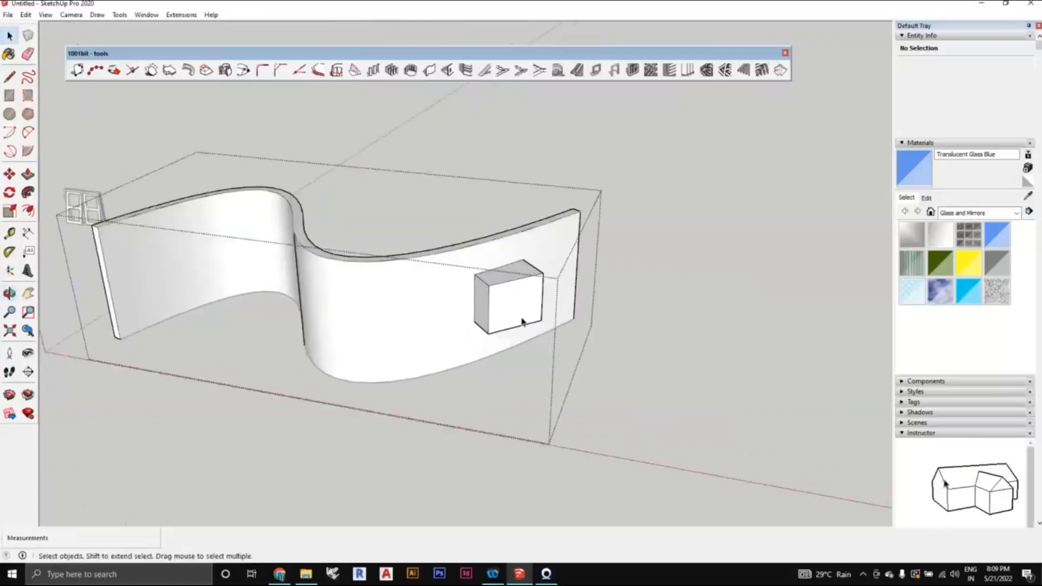
left_click(522, 322)
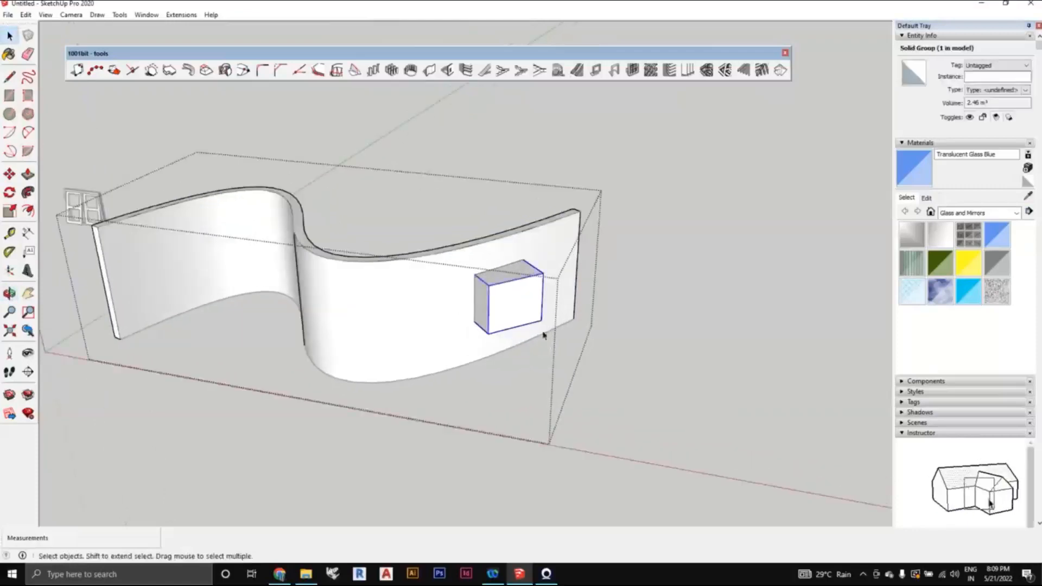
key("Delete")
middle_click_drag(632, 372, 619, 361)
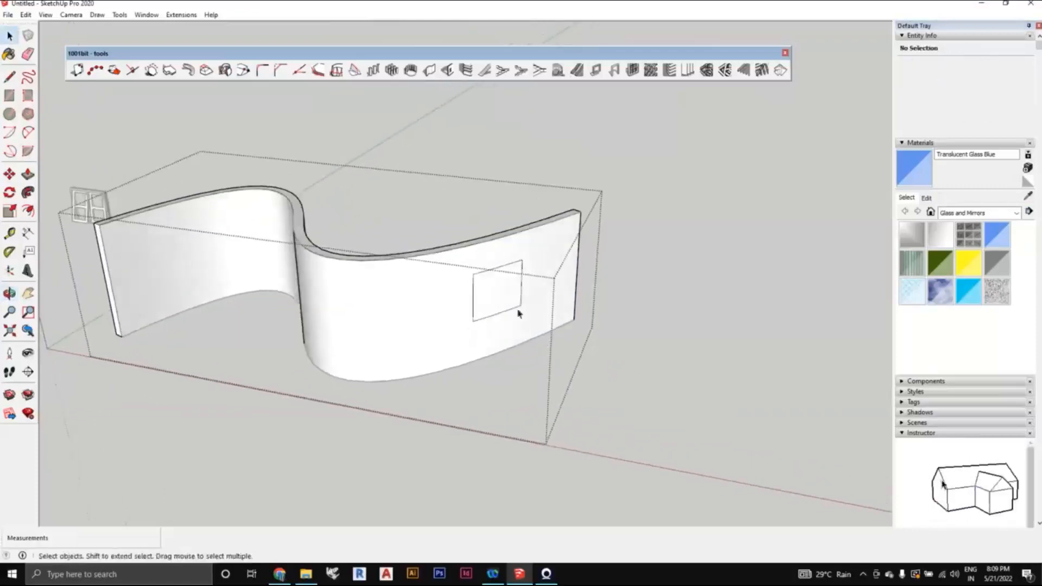
- Delete the outlined window surfaces on the wall's front and rear to cut the opening through, and close the wall group
scroll(518, 314, "up", 2)
left_click(505, 302)
mouse_move(504, 303)
middle_mouse_down()
mouse_move(548, 360)
mouse_move(544, 342)
mouse_move(489, 305)
mouse_move(98, 432)
mouse_move(461, 367)
mouse_move(365, 222)
middle_mouse_up()
left_click(544, 342)
left_click(488, 305)
left_click(578, 329)
left_click(500, 308)
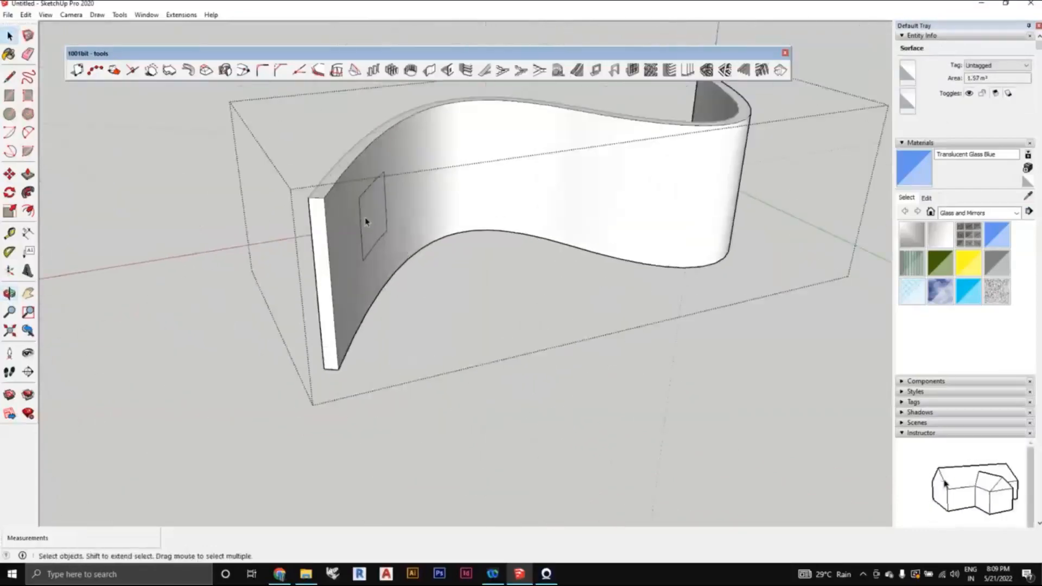
left_click(350, 247)
mouse_move(350, 336)
middle_mouse_down()
mouse_move(655, 379)
mouse_move(754, 366)
middle_mouse_up()
left_click(467, 277)
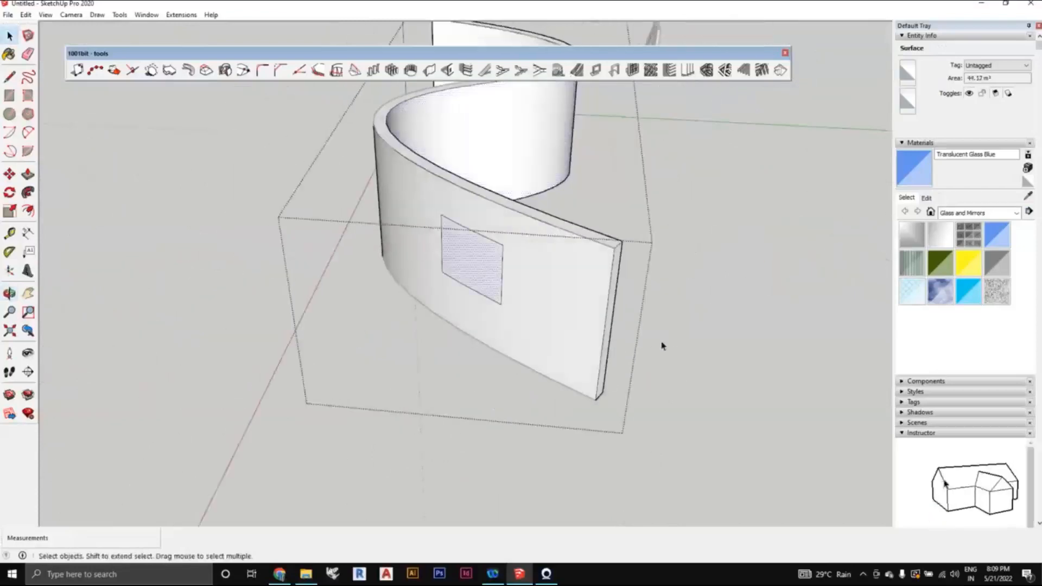
left_click(660, 346)
middle_click_drag(661, 346, 233, 331)
middle_click_drag(332, 233, 371, 131)
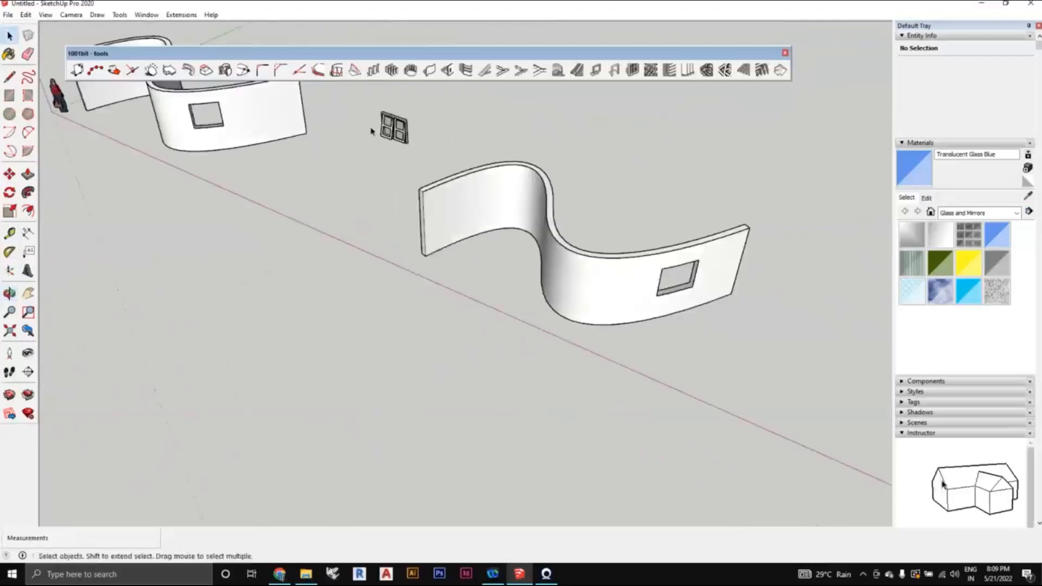
- Move the four-pane window group by its lower corner to the lower corner of the opening in the second curved wall
left_click(392, 129)
key("m")
scroll(409, 140, "up", 2)
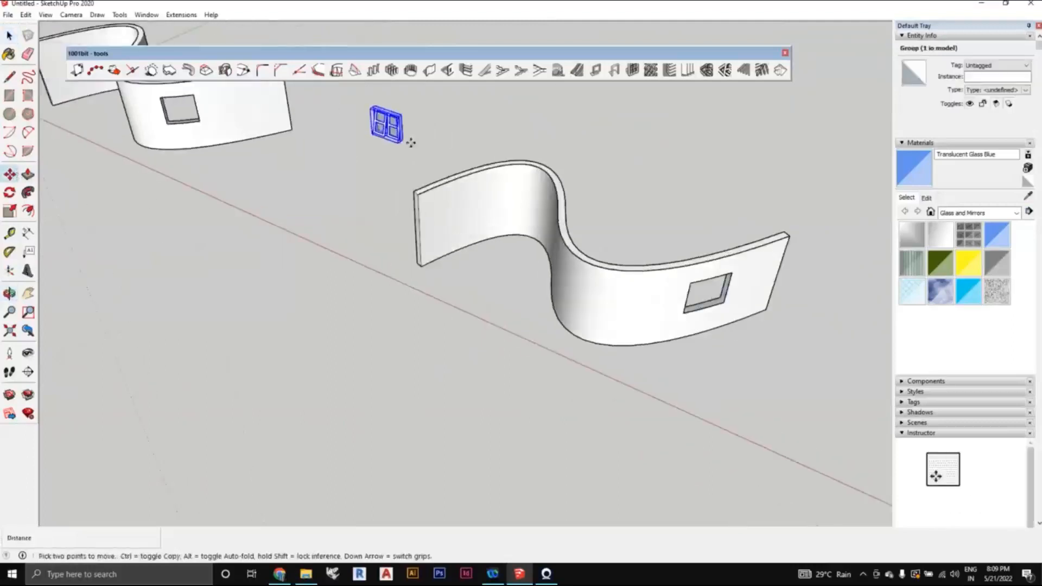
left_click(404, 139)
middle_click_drag(700, 450, 304, 390)
scroll(458, 339, "up", 2)
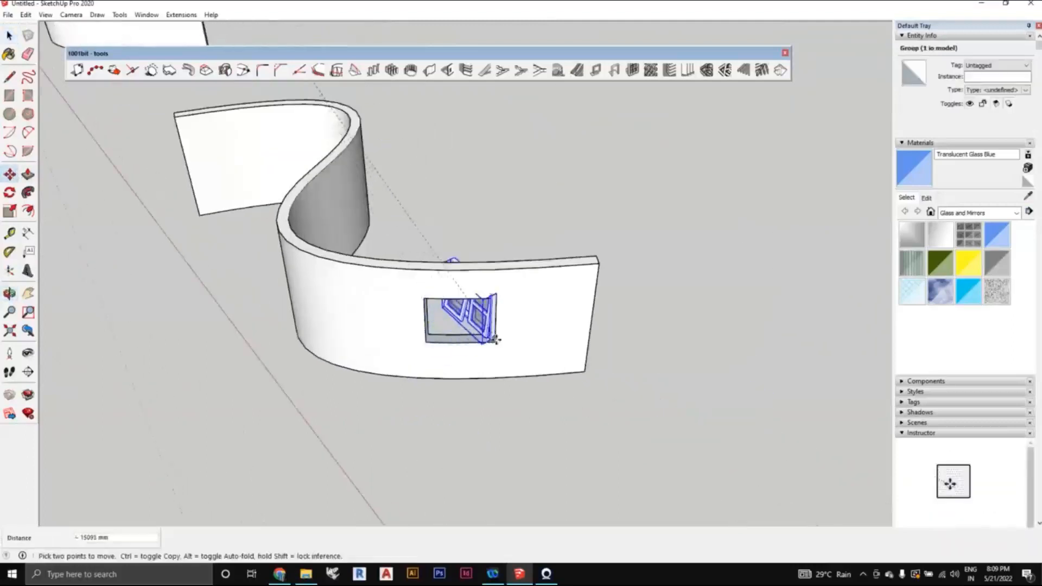
left_click(496, 341)
- Rotate the window about its lower corner by about 54 degrees so it lines up with the wall opening, and deselect it
key("q")
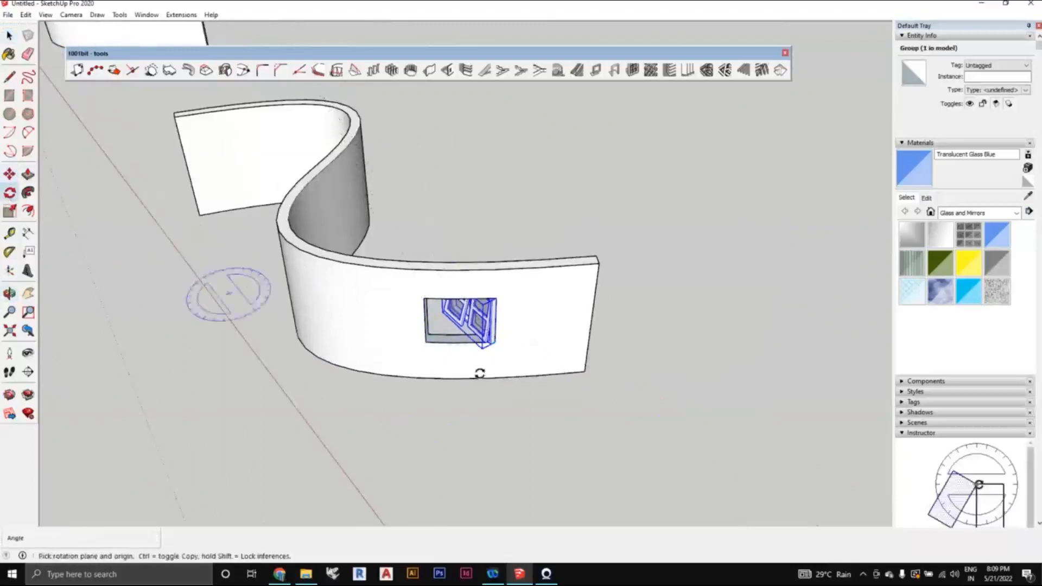
scroll(477, 372, "up", 3)
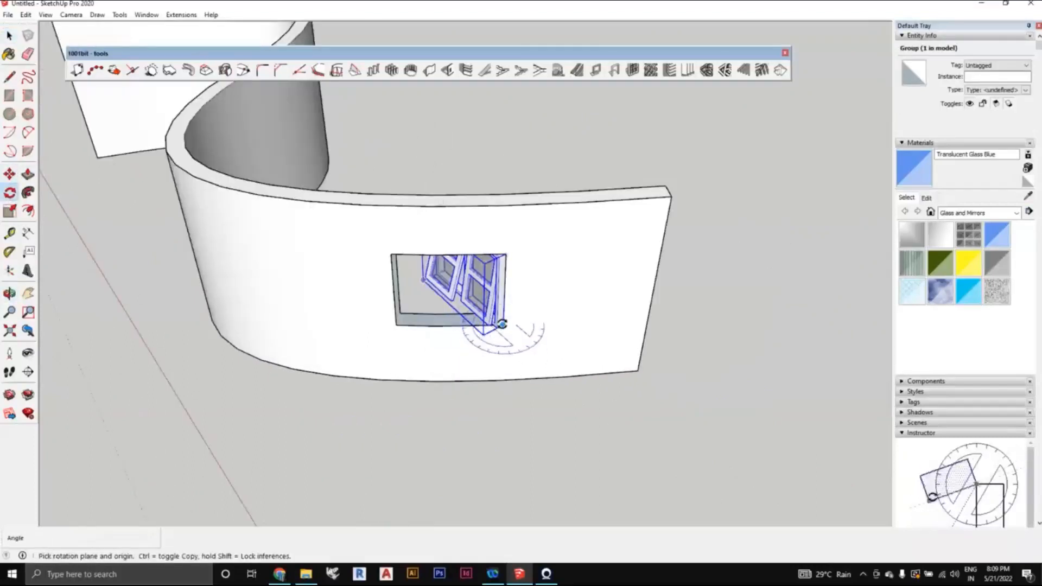
left_click(503, 325)
left_click(513, 336)
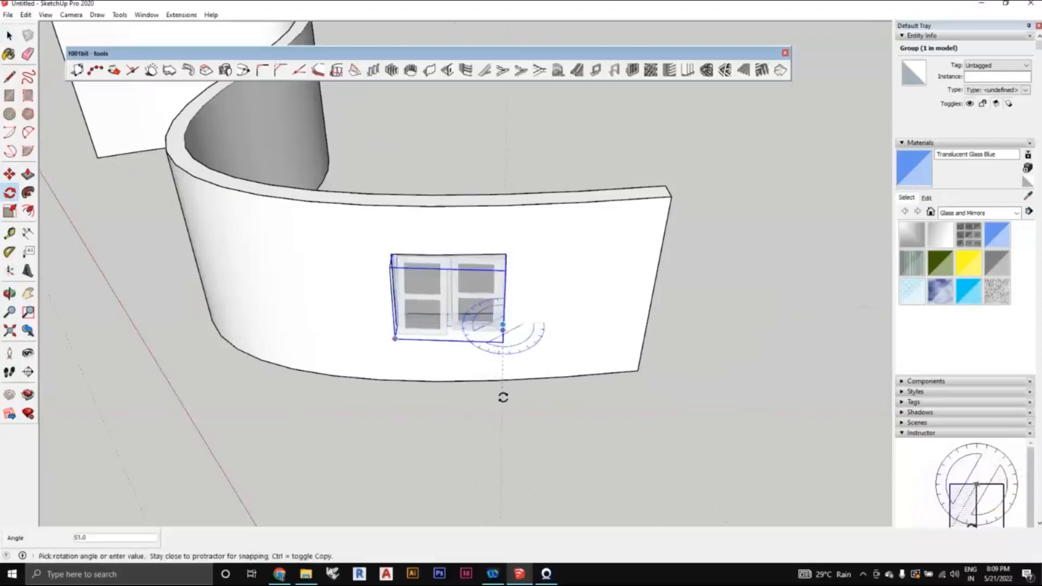
left_click(505, 397)
key("space")
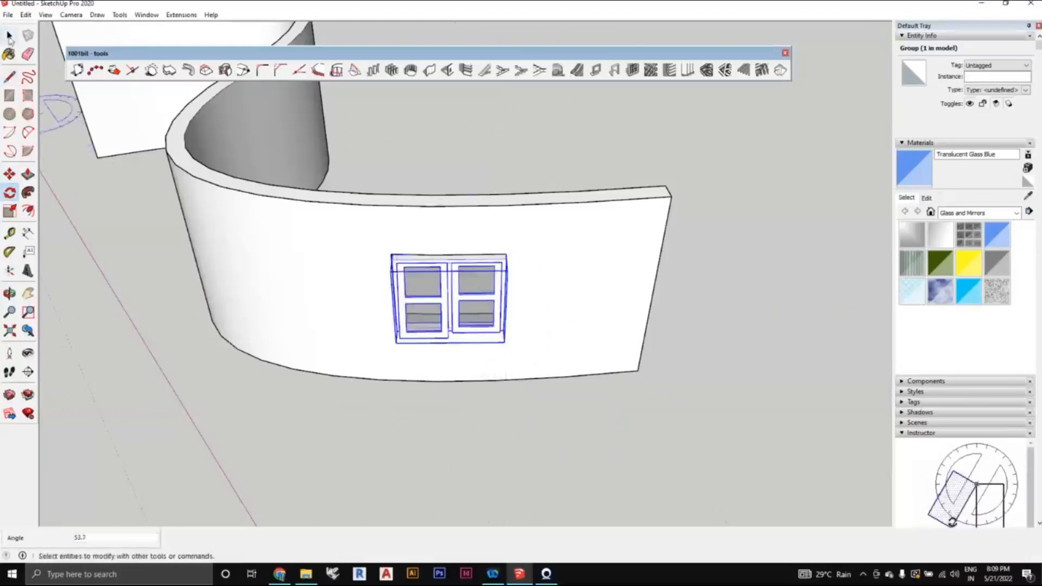
left_click(389, 421)
- Examine both curved walls, comparing the open window hole with the fitted window
scroll(529, 372, "down", 5)
scroll(514, 375, "down", 3)
middle_click_drag(515, 374, 577, 352)
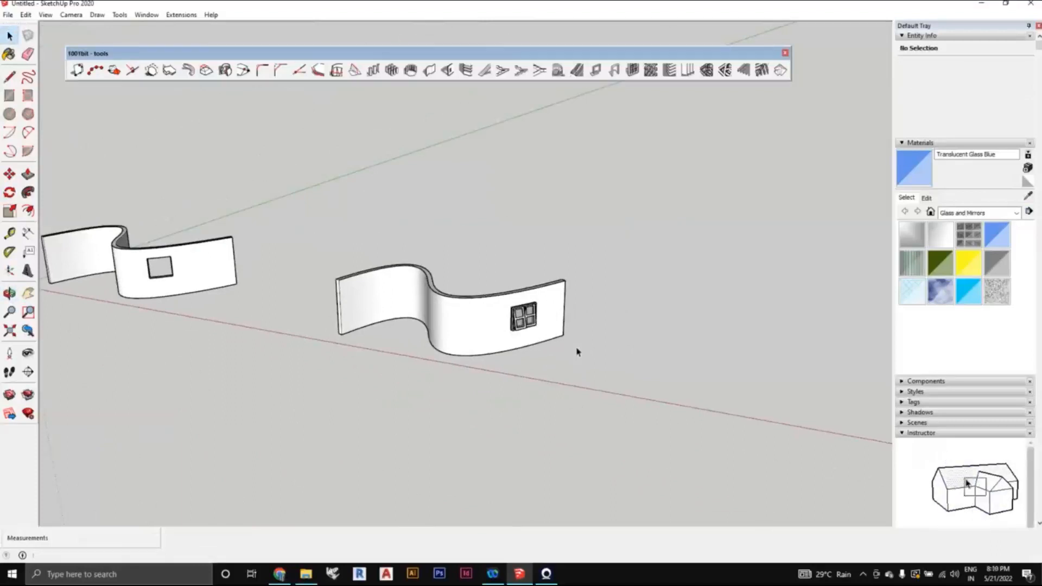
scroll(577, 352, "down", 4)
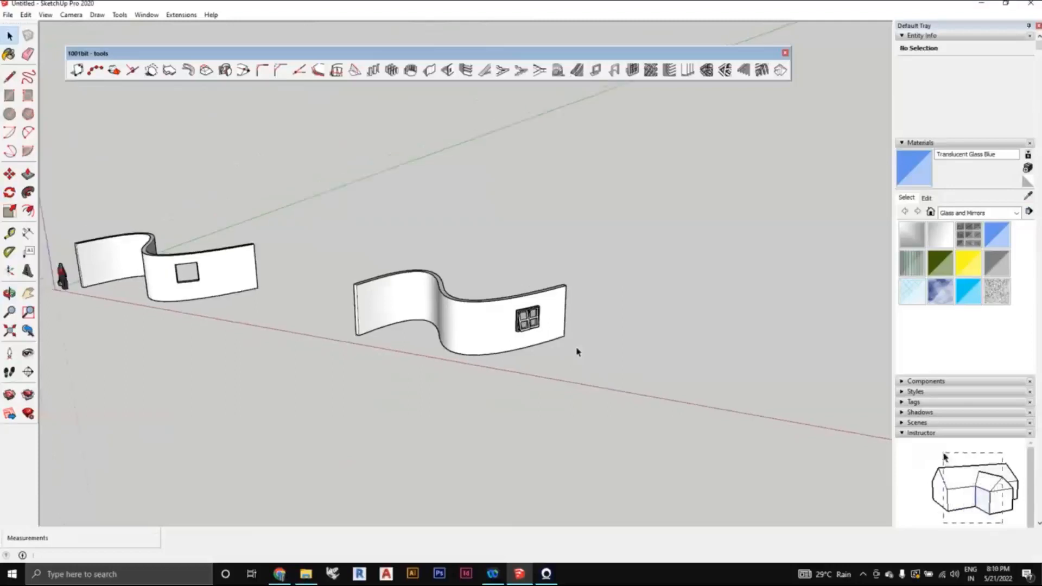
middle_click_drag(580, 352, 521, 360)
scroll(531, 354, "up", 1)
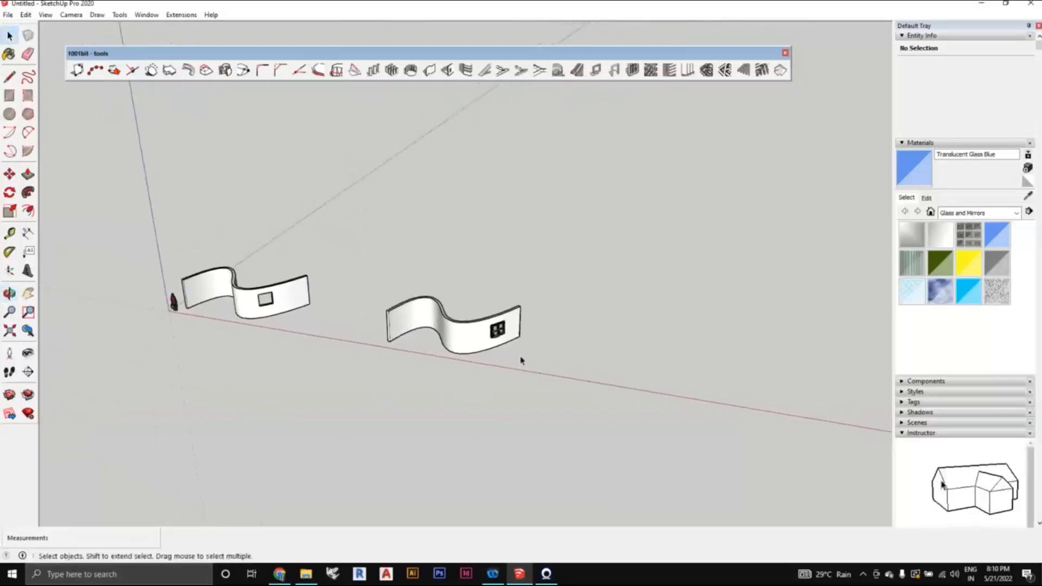
scroll(591, 404, "down", 1)
middle_click_drag(593, 404, 521, 350, "shift")
scroll(544, 373, "down", 2)
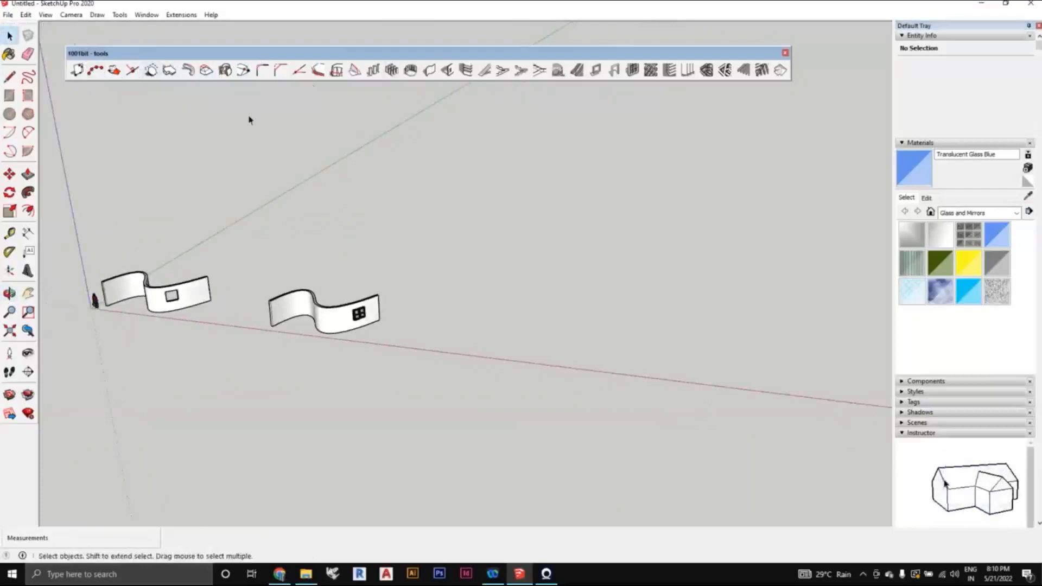
- Check the 1001bit - tools entry in the list of available toolbars and close the list
left_click(46, 15)
left_click(54, 28)
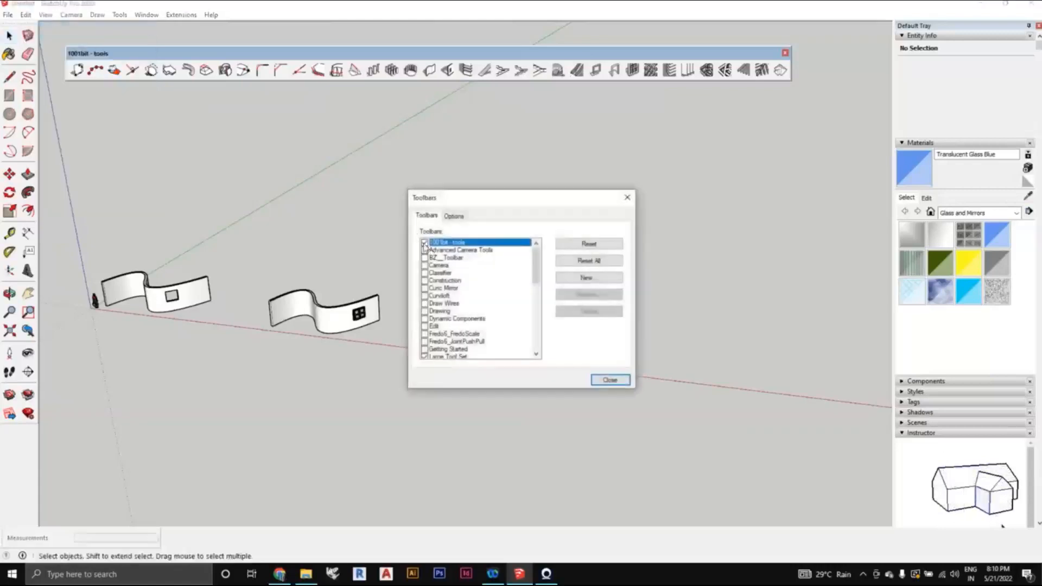
left_click(607, 381)
- Look through the functions of the 1001bit tools, including dividing edges and creating linear arrays of groups or components
scroll(521, 296, "down", 1)
middle_click_drag(521, 296, 389, 340)
scroll(521, 294, "down", 2)
scroll(433, 368, "down", 1)
scroll(434, 367, "up", 2)
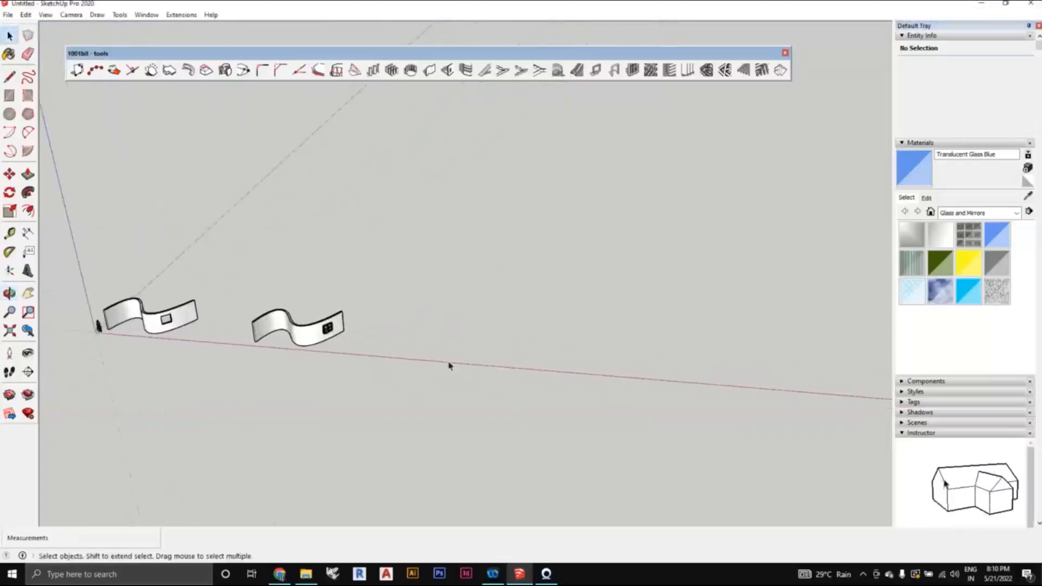
scroll(449, 363, "down", 1)
middle_click_drag(457, 344, 461, 326)
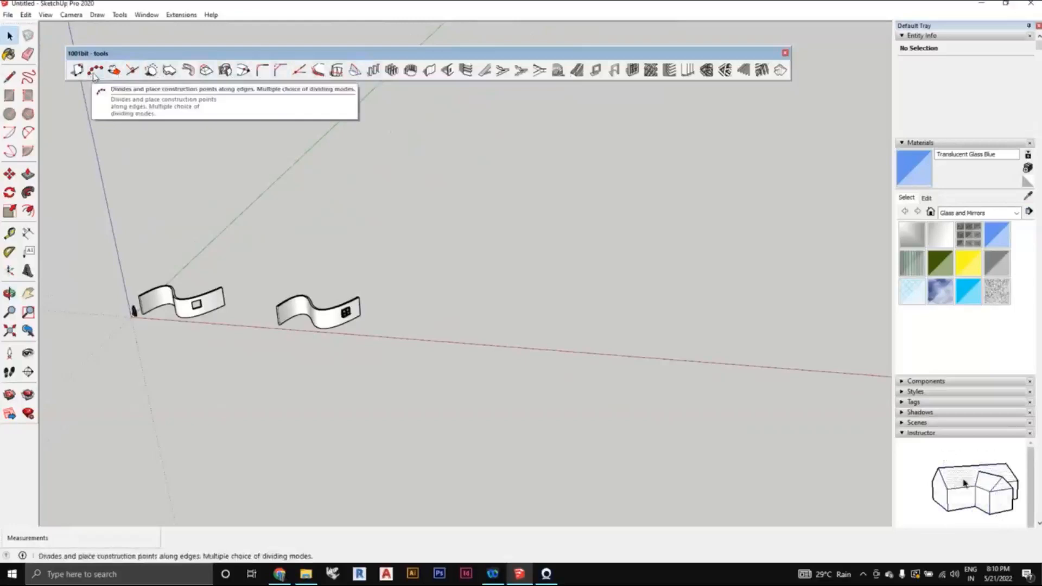
key("o")
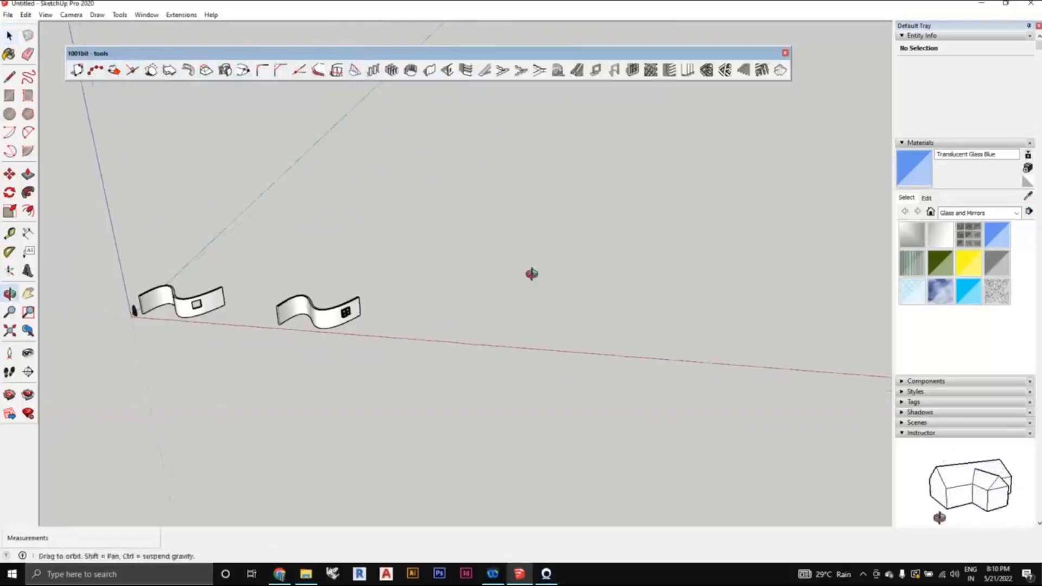
middle_click_drag(531, 274, 559, 280)
scroll(559, 280, "up", 1)
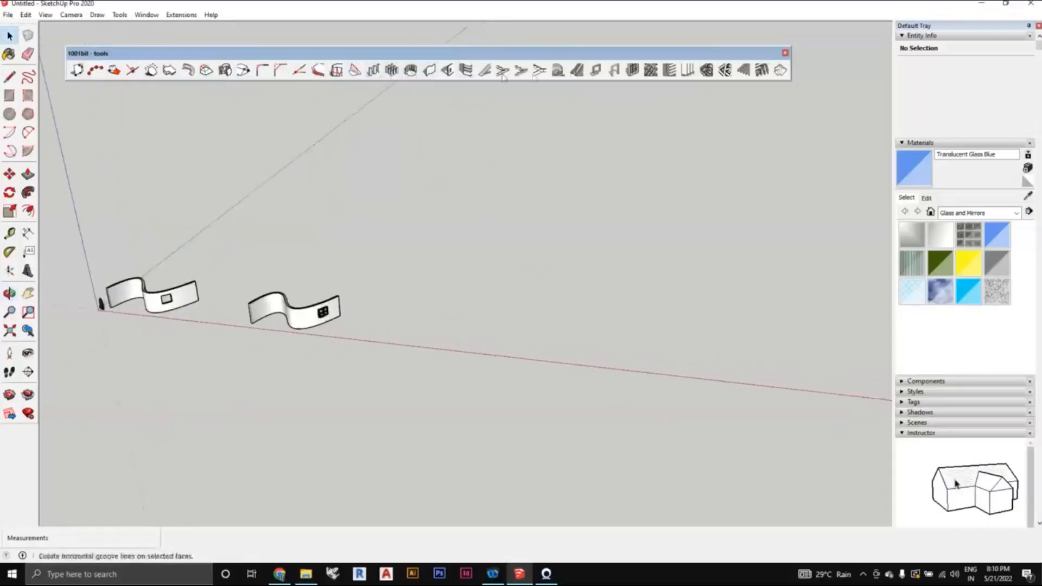
scroll(647, 234, "down", 1)
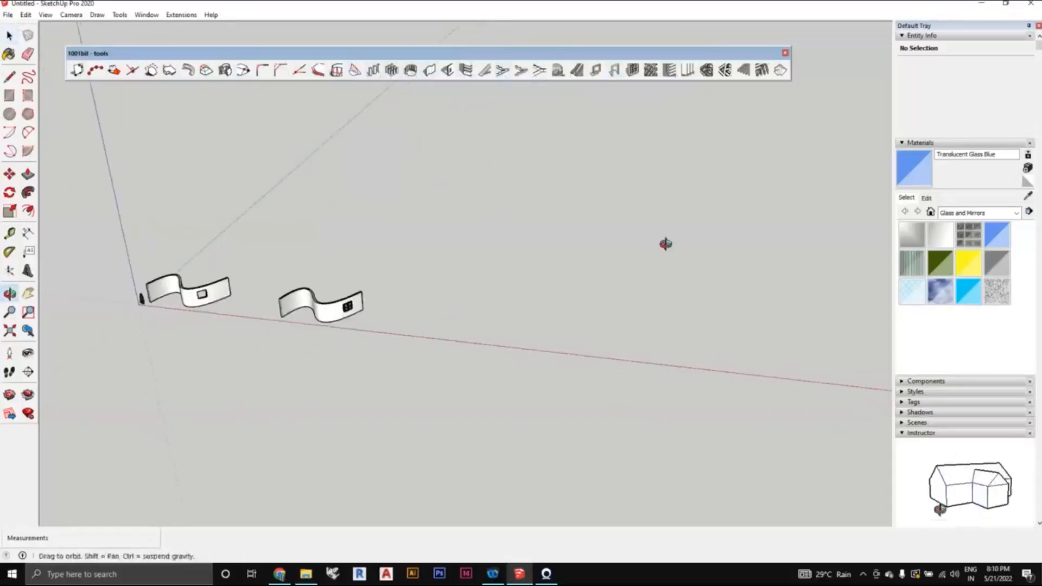
scroll(668, 239, "down", 1)
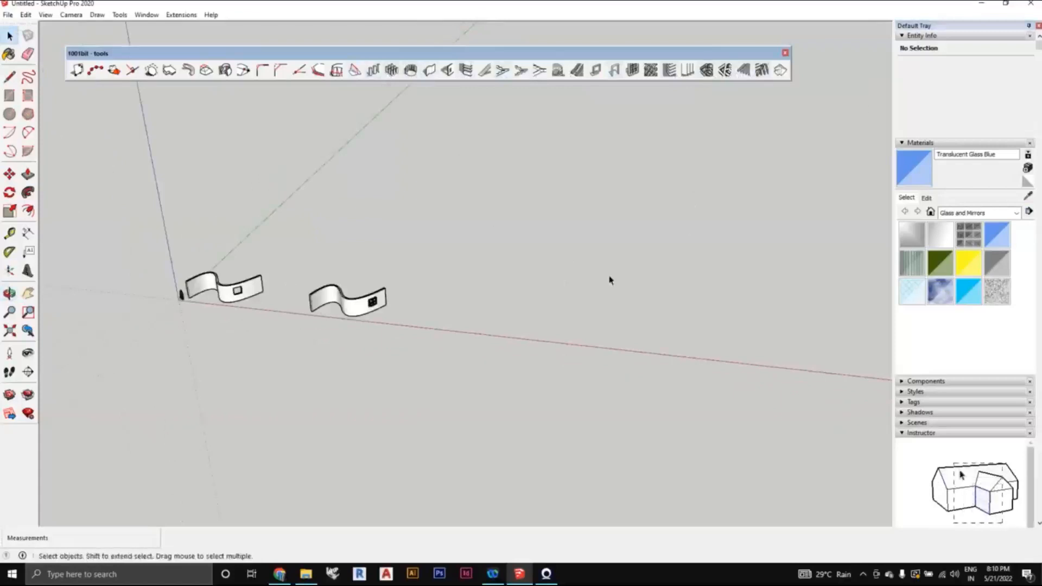
scroll(653, 240, "up", 1)
middle_click_drag(683, 227, 644, 253)
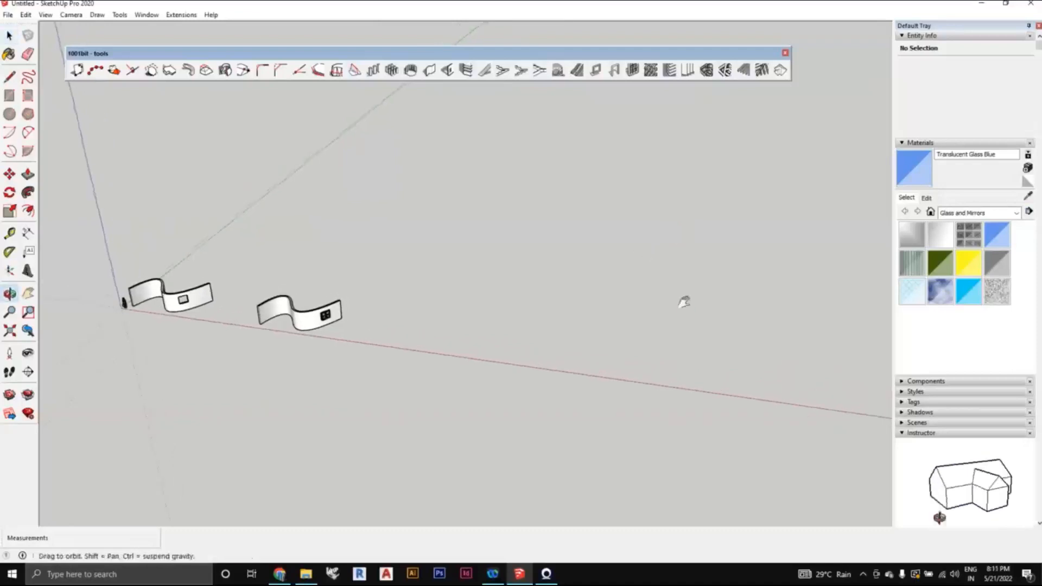
middle_click_drag(684, 300, 610, 267)
scroll(505, 264, "up", 1)
middle_click_drag(507, 268, 570, 337)
scroll(405, 333, "up", 5)
scroll(341, 324, "down", 2)
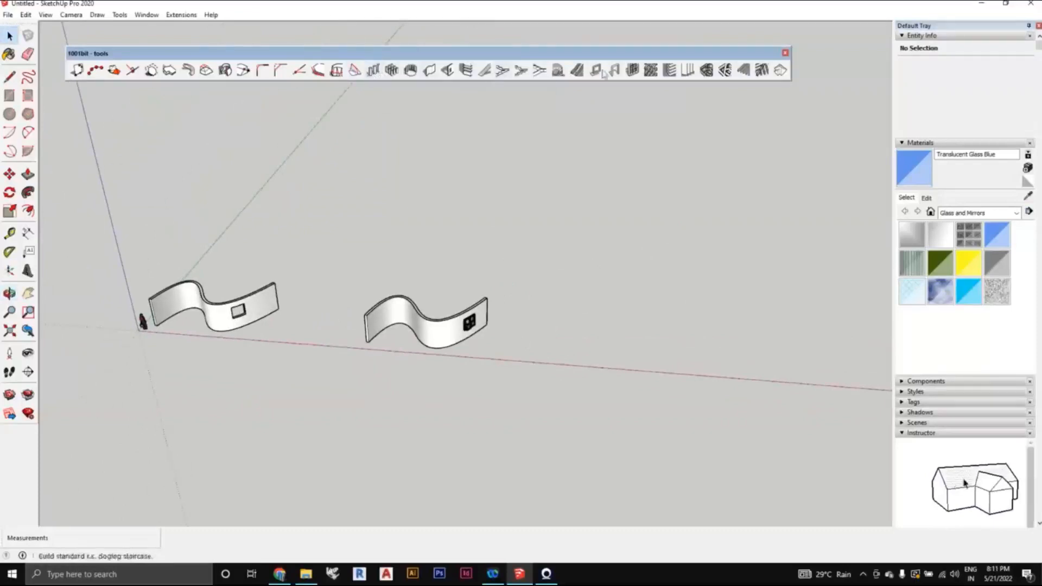
scroll(691, 189, "down", 1)
middle_click_drag(691, 188, 569, 200, "shift")
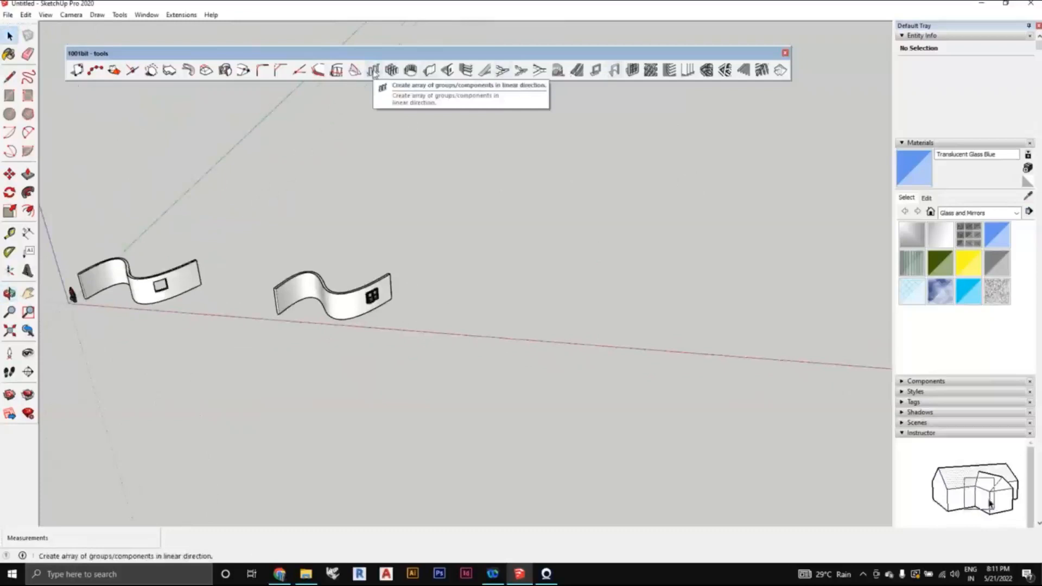
middle_click_drag(486, 279, 510, 293)
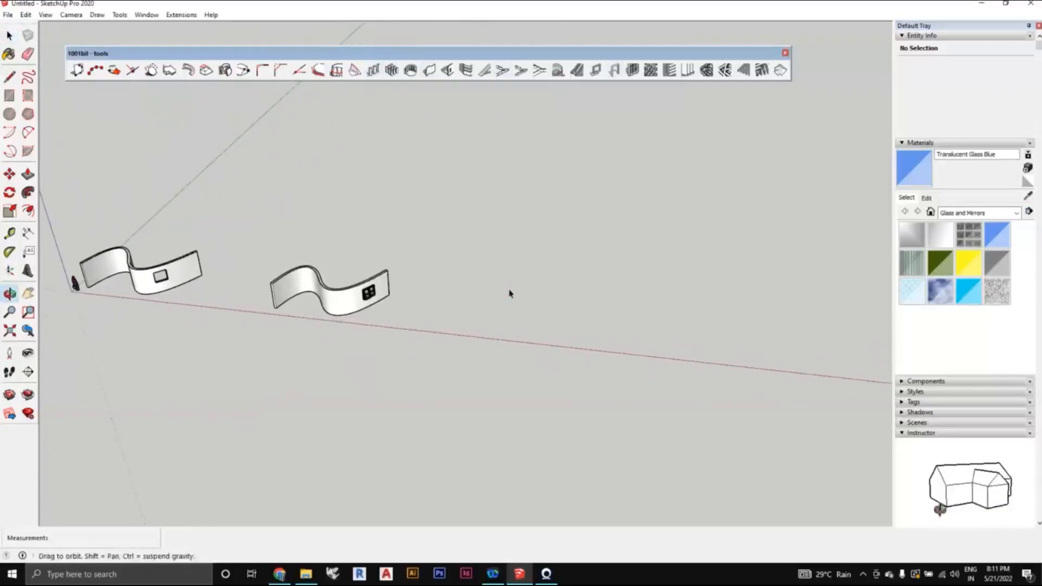
- Draw a long straight line on the ground parallel to the red axis, beyond the second curved wall
left_click(10, 78)
middle_click_drag(566, 314, 461, 265)
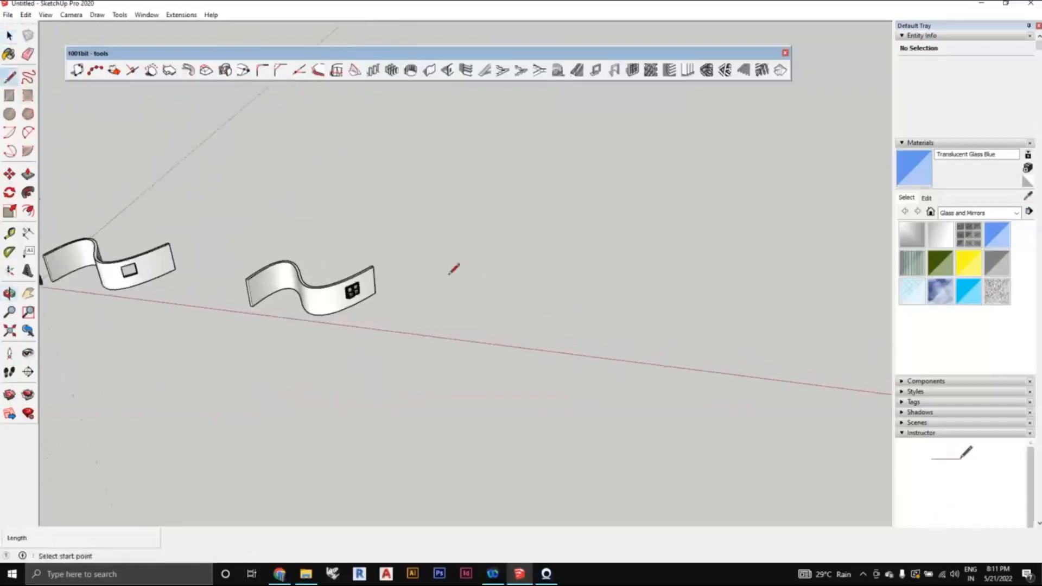
left_click(429, 324)
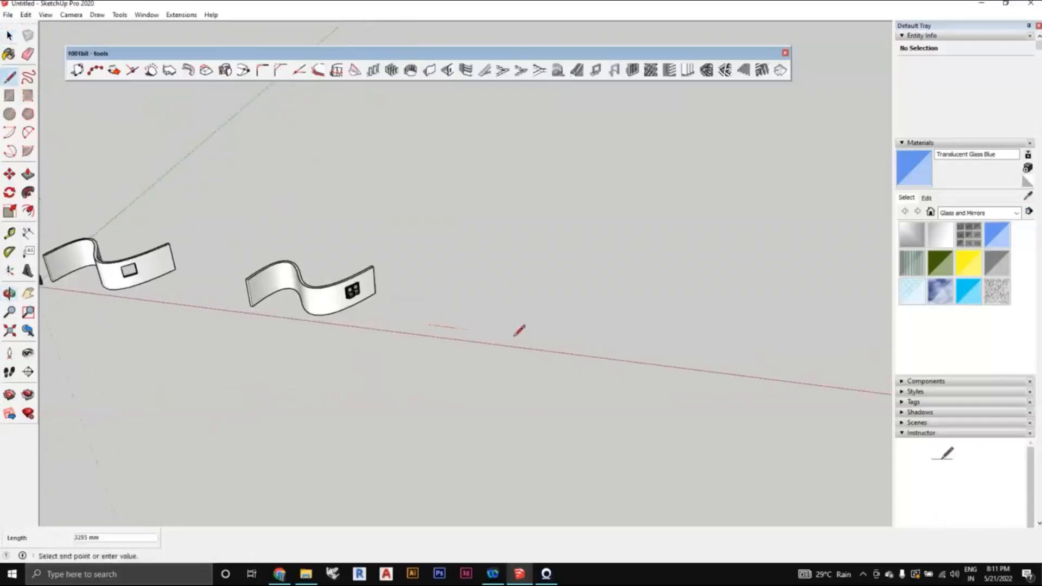
left_click(714, 359)
key("Escape")
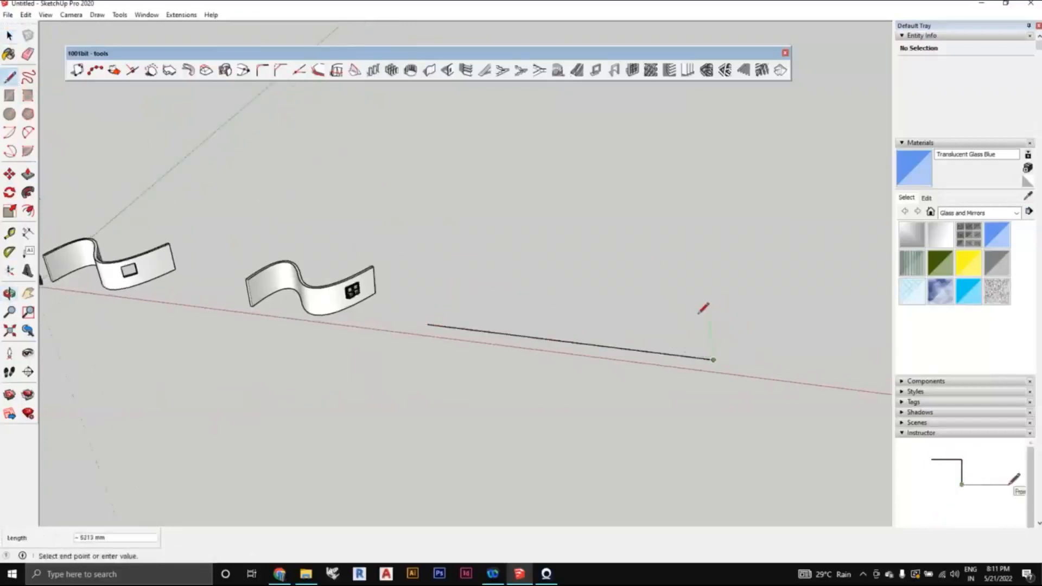
scroll(730, 362, "down", 1)
mouse_move(727, 361)
middle_mouse_down()
mouse_move(723, 398)
mouse_move(711, 372)
middle_mouse_up()
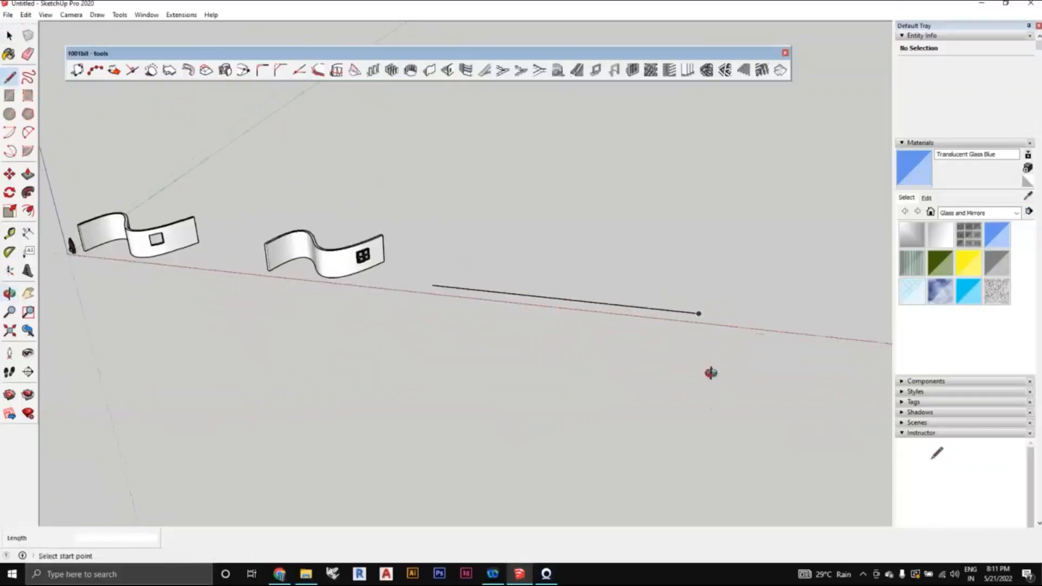
scroll(712, 358, "up", 2)
left_click(10, 36)
middle_click_drag(430, 318, 440, 323)
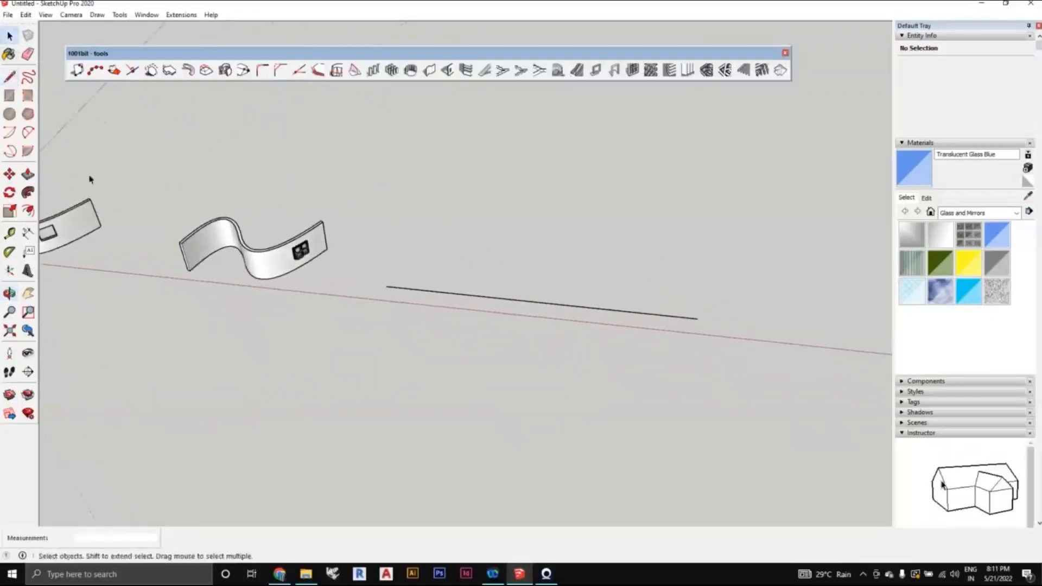
- Try a 5000 by 5000 mm square on the ground beside the line's start, and undo it
left_click(9, 95)
scroll(391, 282, "up", 5)
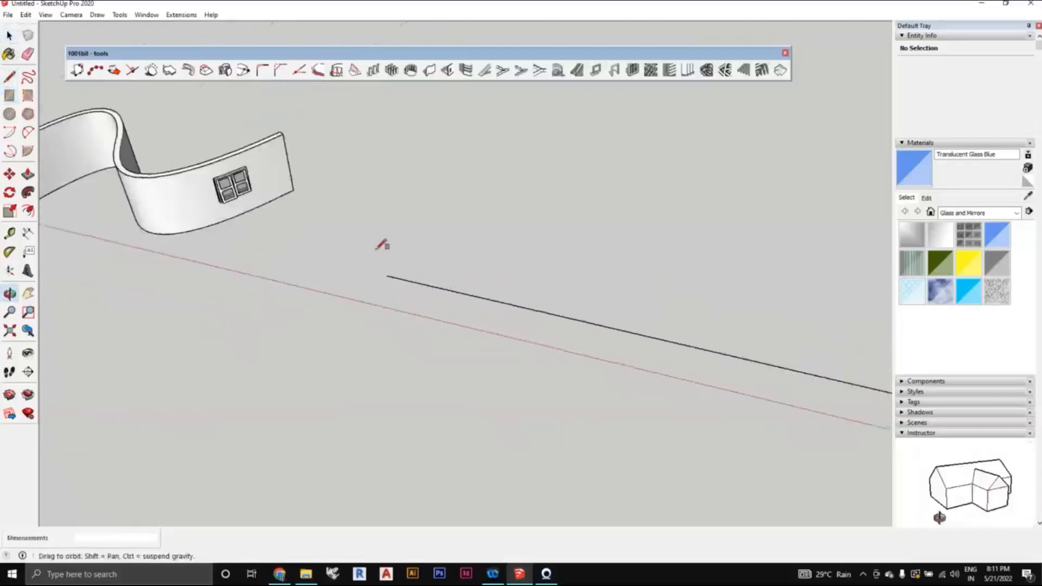
middle_click_drag(393, 282, 400, 271)
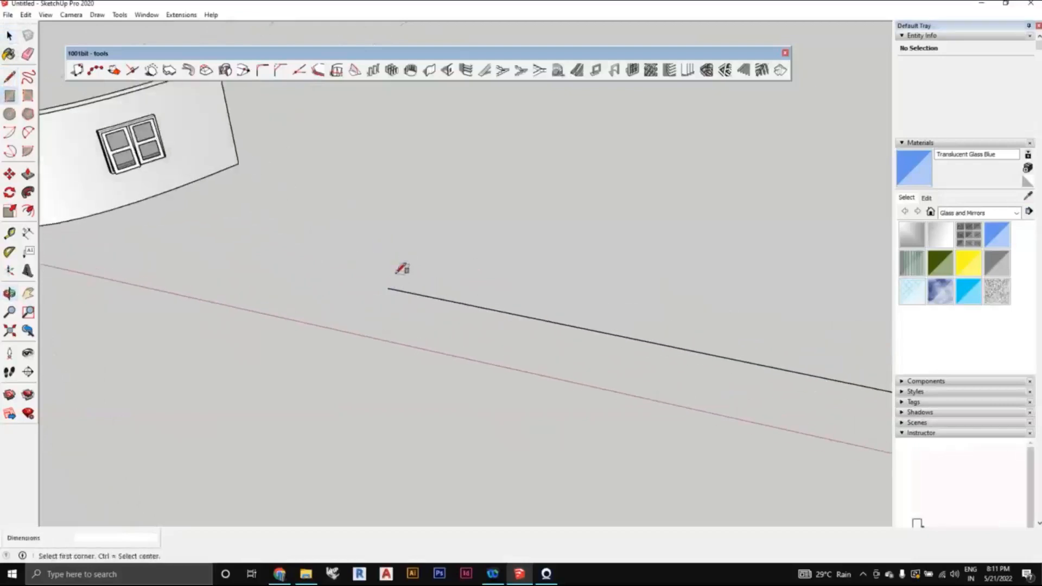
left_click(396, 273)
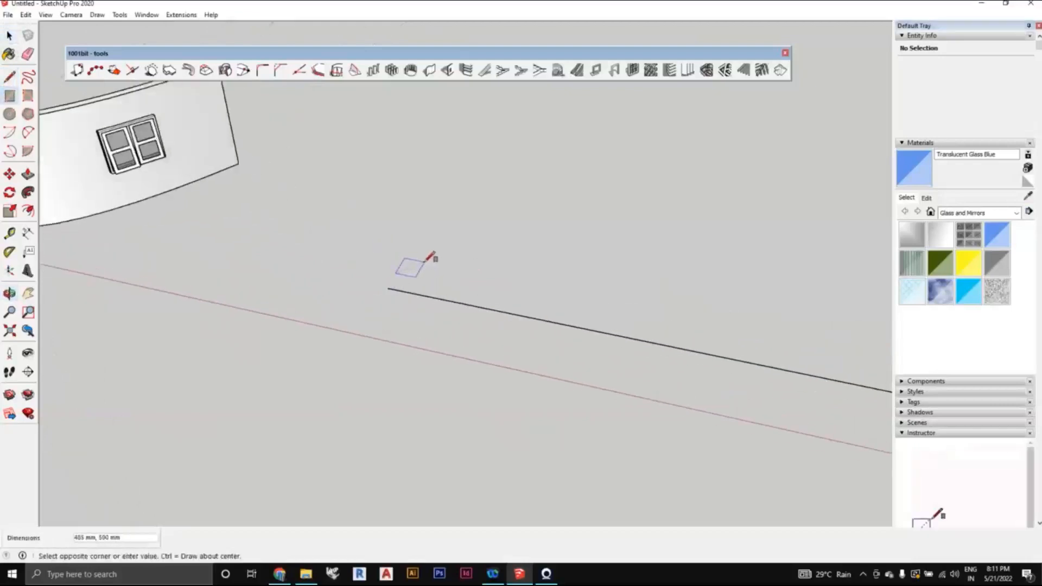
type("5000,5000")
key("Return")
scroll(434, 272, "down", 8)
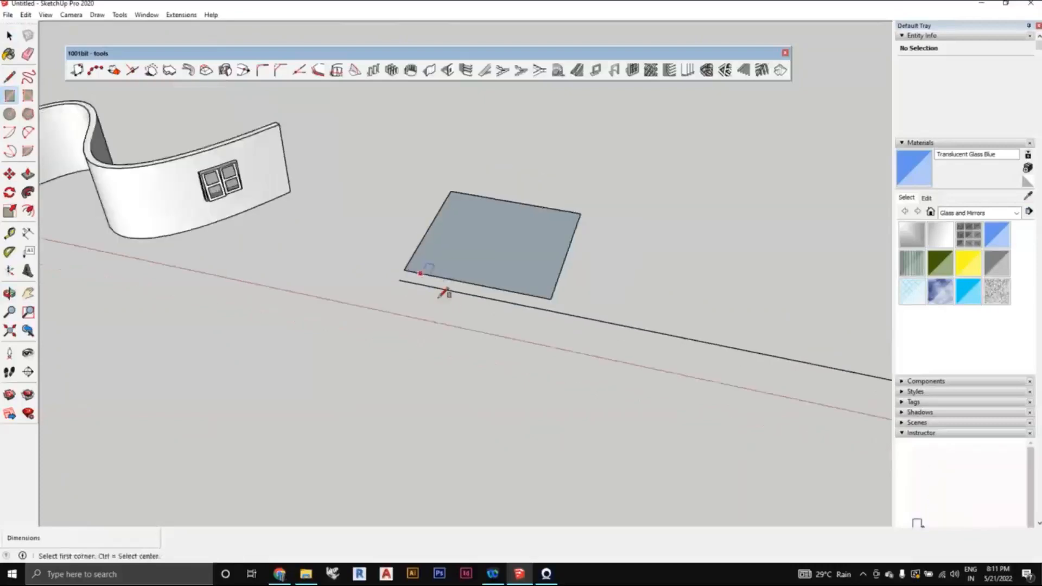
key("ctrl+z")
- Try an upright 500 by 500 mm square beside the line's start
scroll(442, 303, "up", 4)
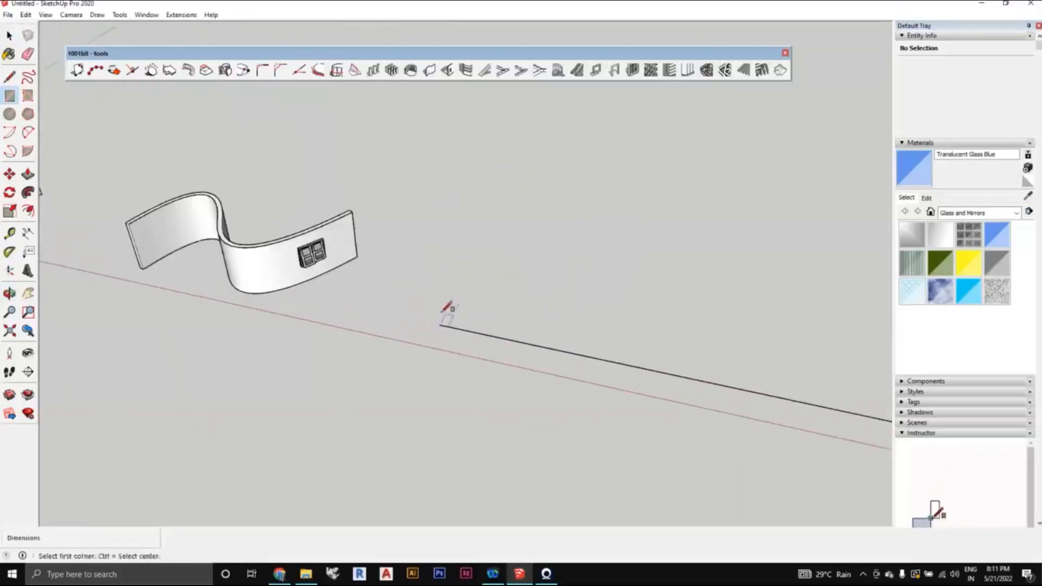
left_click(447, 314)
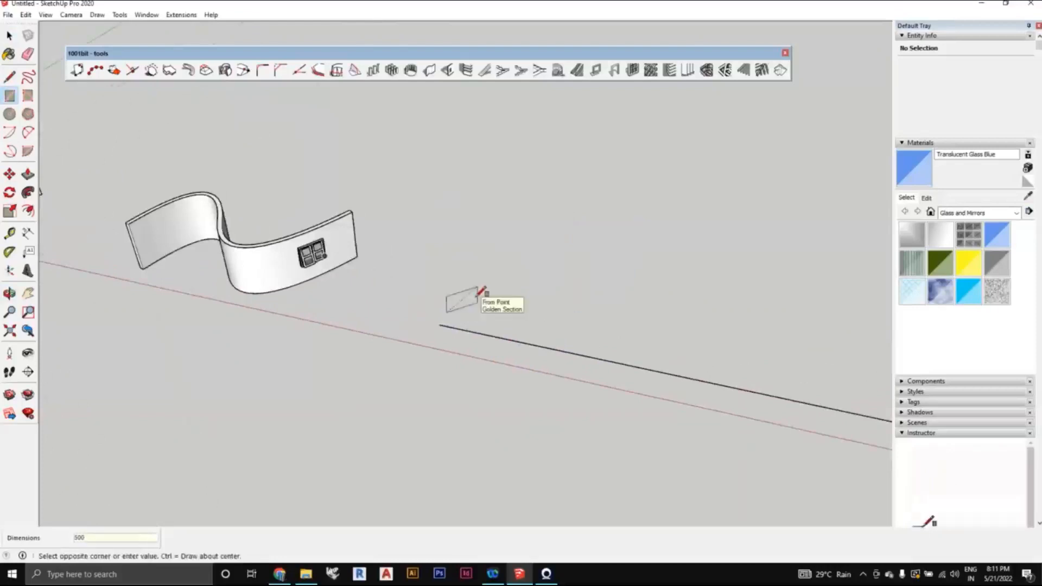
type("500,500")
key("Return")
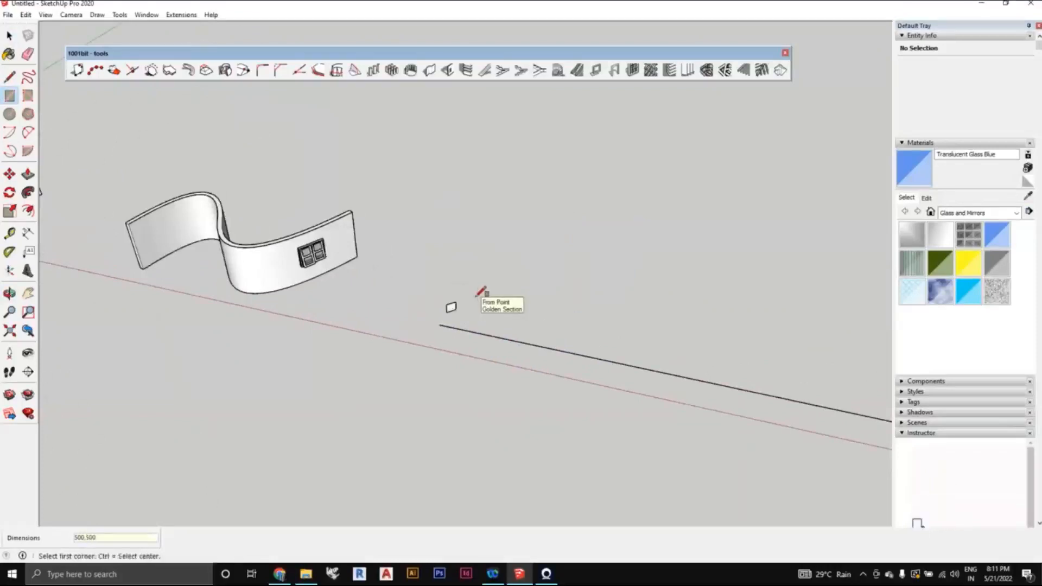
- Draw a 500 by 500 mm square flat on the ground beside the line's start
scroll(460, 314, "up", 2)
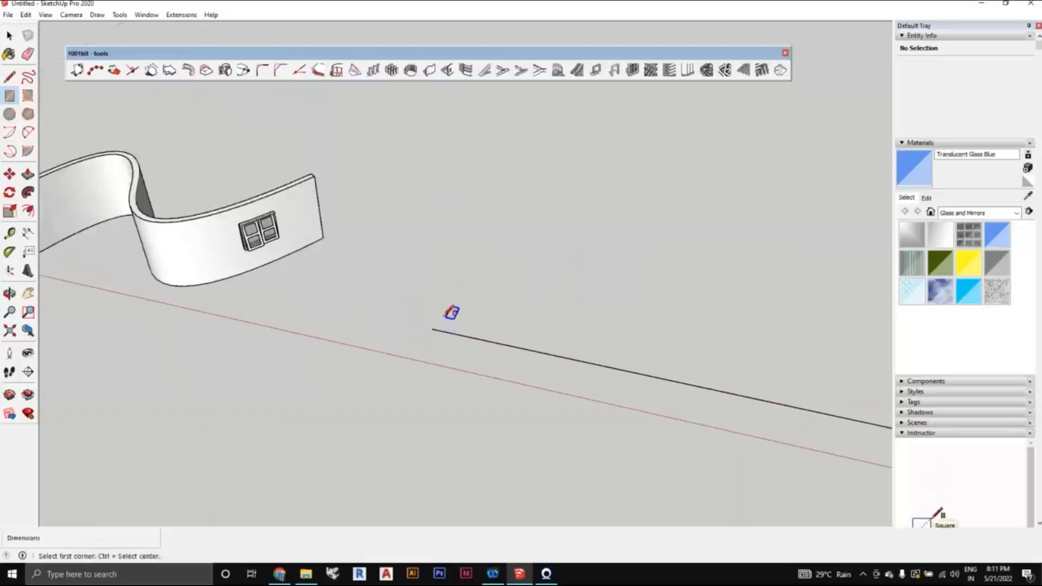
left_click(438, 314)
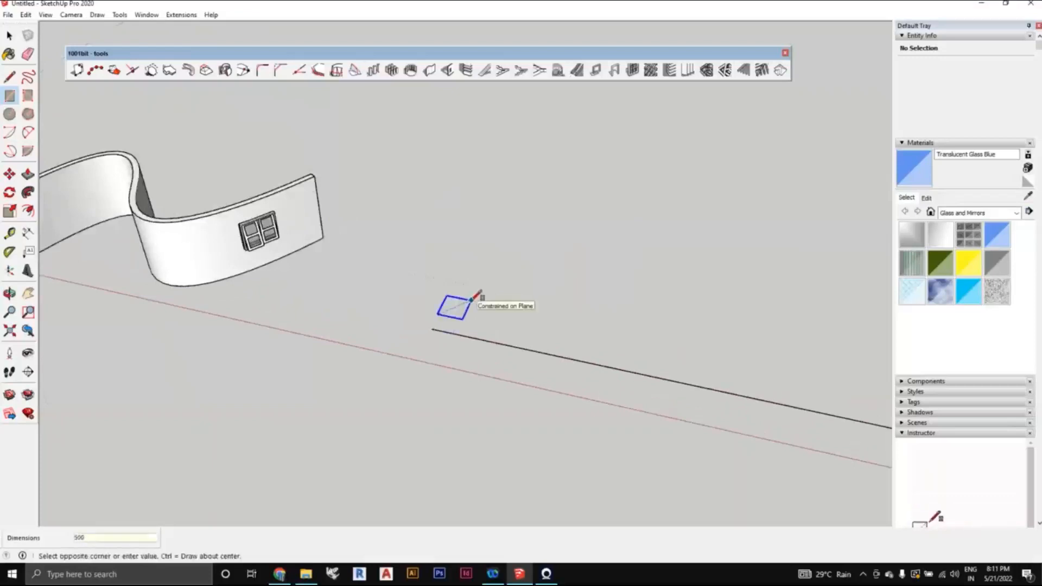
key("Return")
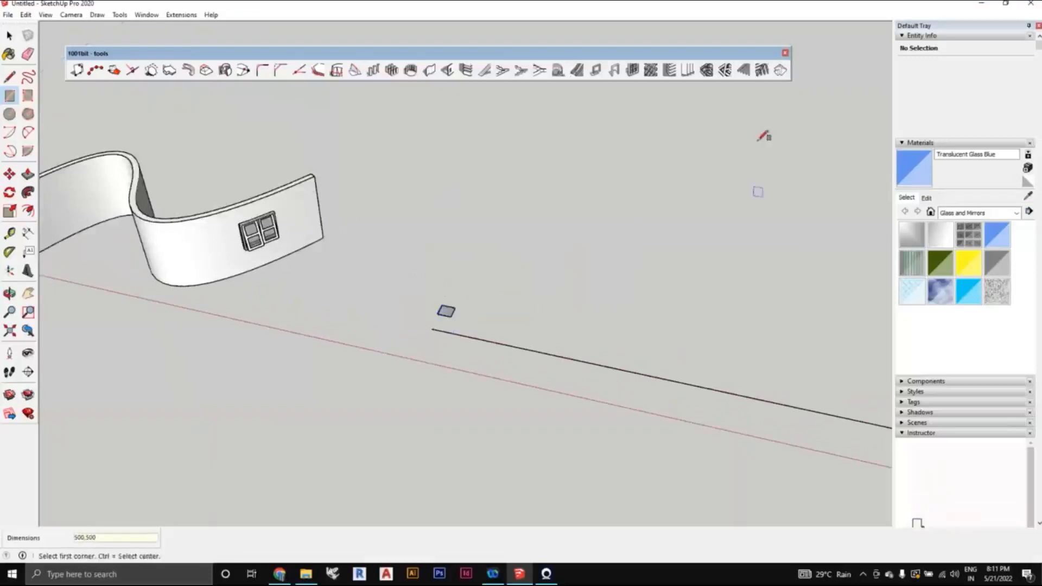
- Extrude the ground square upward into a column about 4125 mm tall
scroll(756, 179, "down", 2)
middle_click_drag(699, 294, 514, 307)
left_click(28, 174)
scroll(509, 297, "up", 2)
left_click(490, 279)
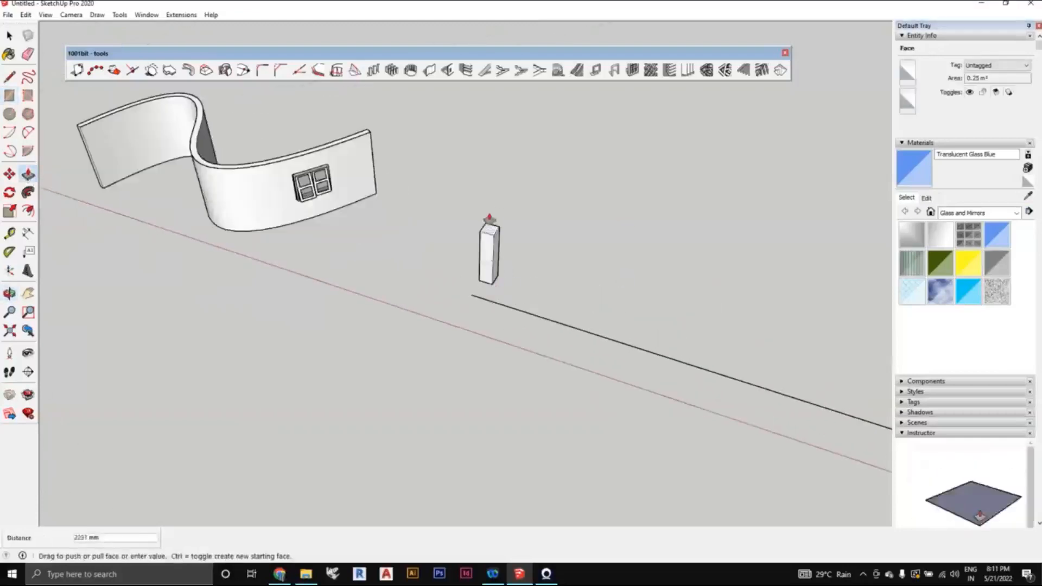
middle_click_drag(490, 197, 491, 160)
left_click(488, 175)
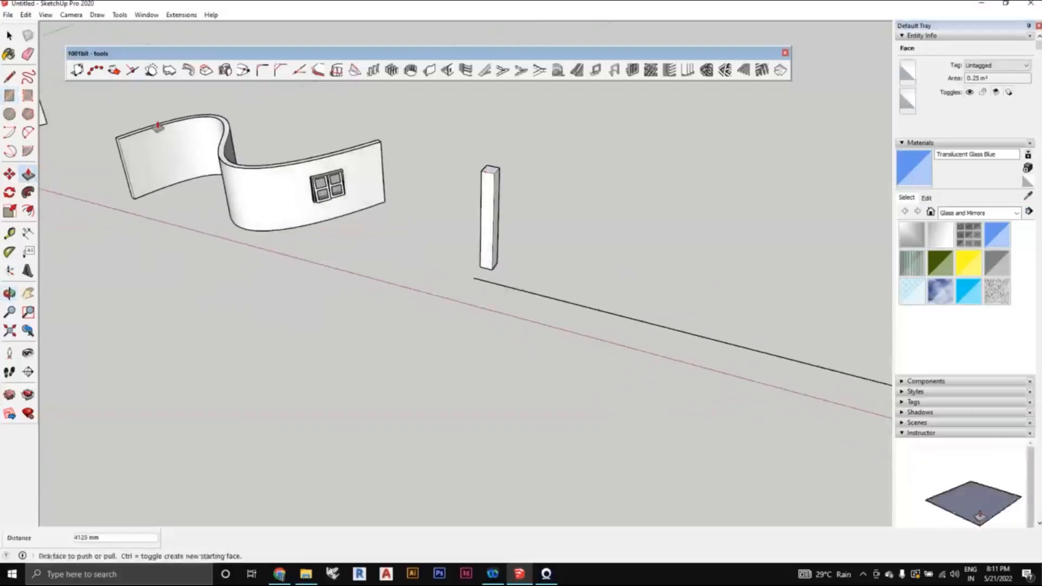
- Make the whole column, with all its faces and edges, into a group
key("space")
left_click(487, 217)
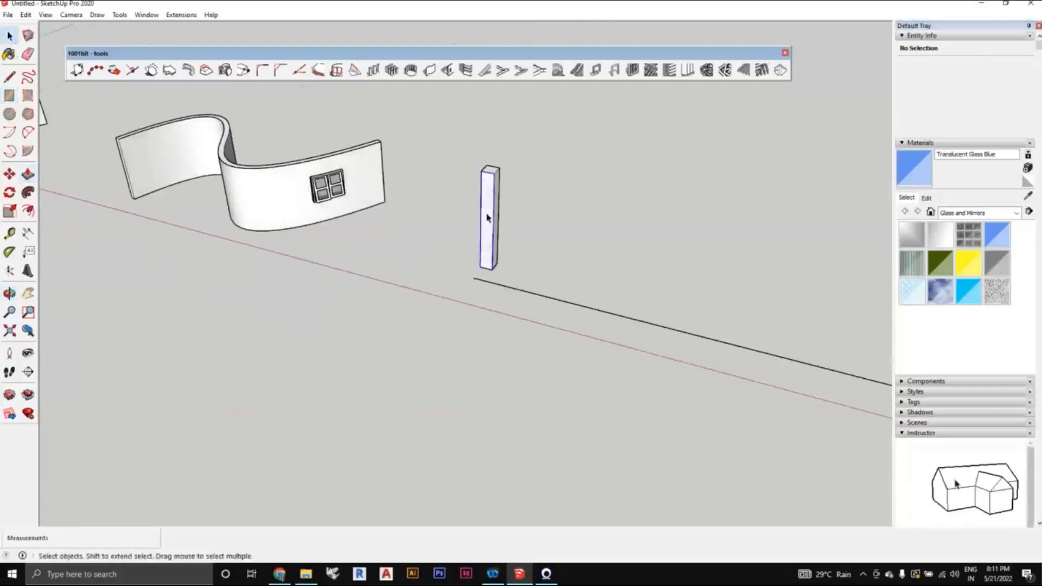
triple_click(487, 218)
right_click(487, 217)
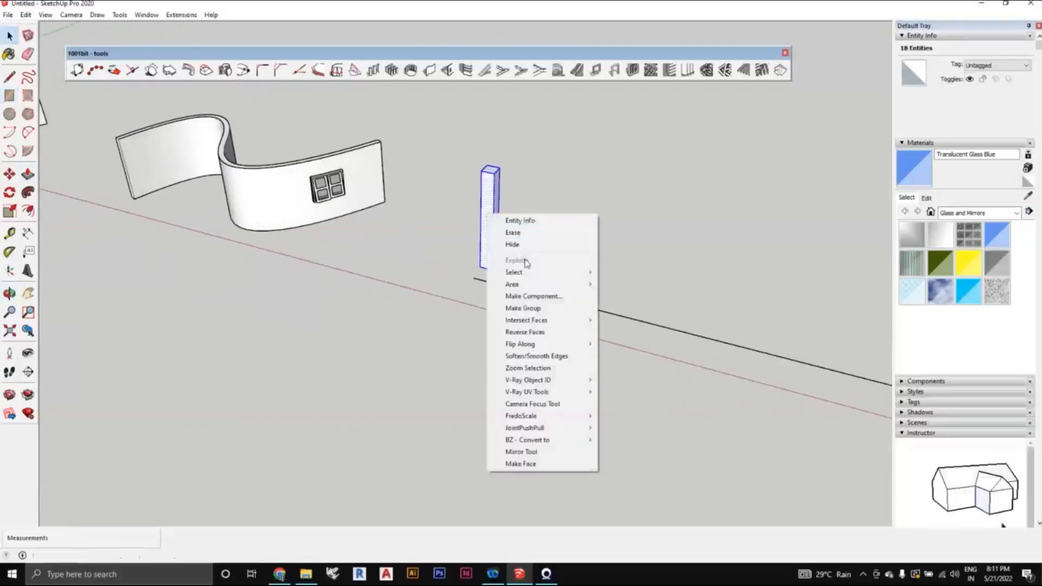
left_click(526, 308)
scroll(607, 384, "down", 4)
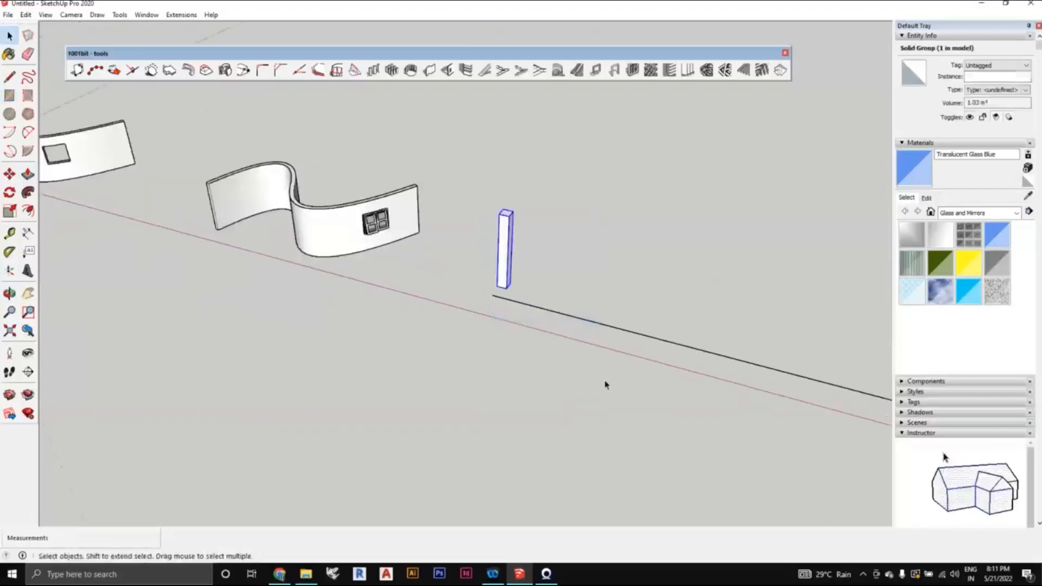
middle_click_drag(634, 386, 514, 351, "shift")
scroll(513, 351, "down", 1)
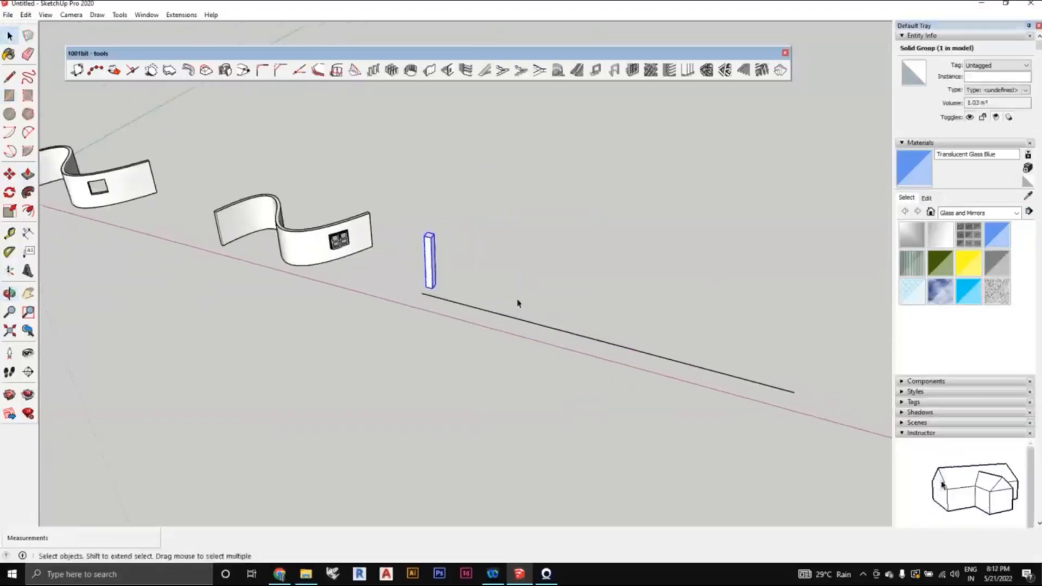
scroll(461, 311, "up", 3)
scroll(434, 293, "down", 3)
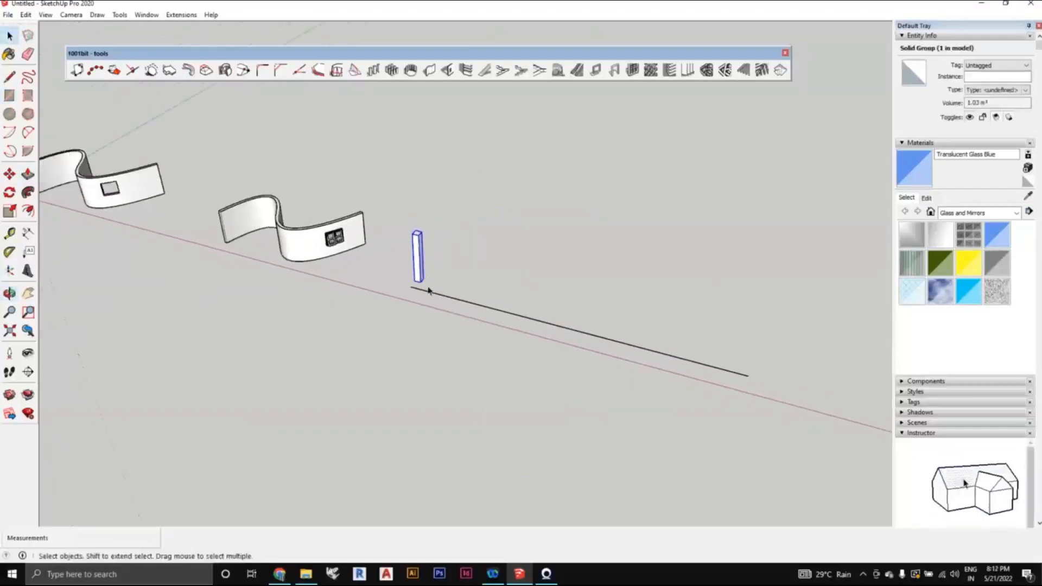
scroll(423, 285, "up", 1)
scroll(422, 283, "up", 1)
scroll(422, 282, "down", 2)
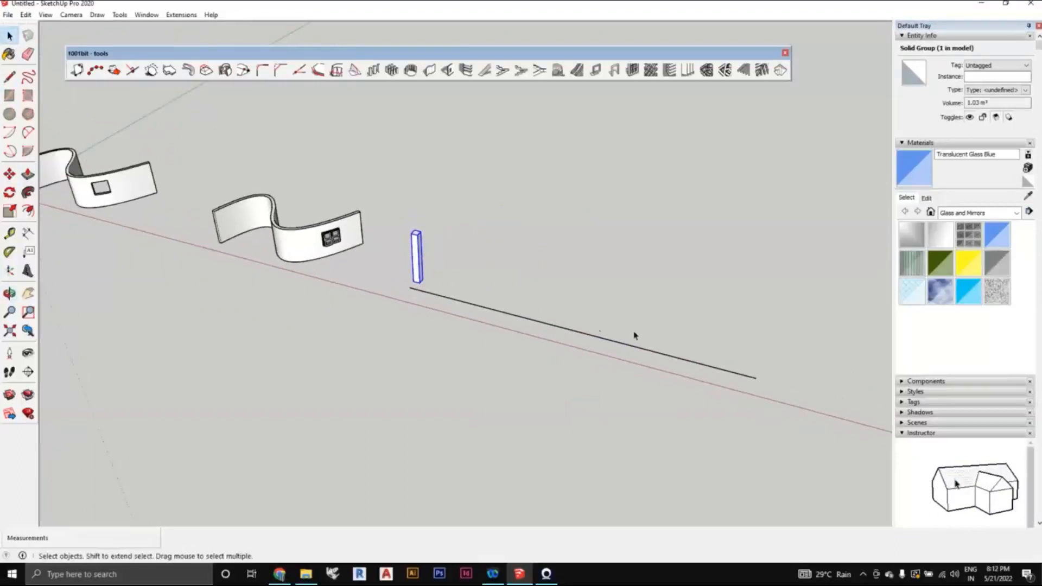
scroll(429, 217, "up", 1)
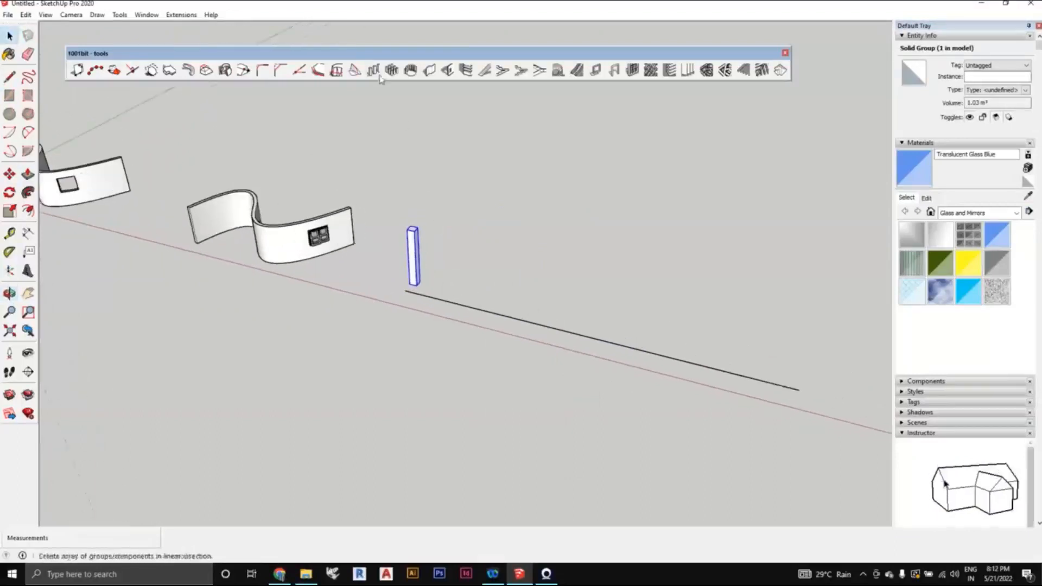
left_click(423, 265)
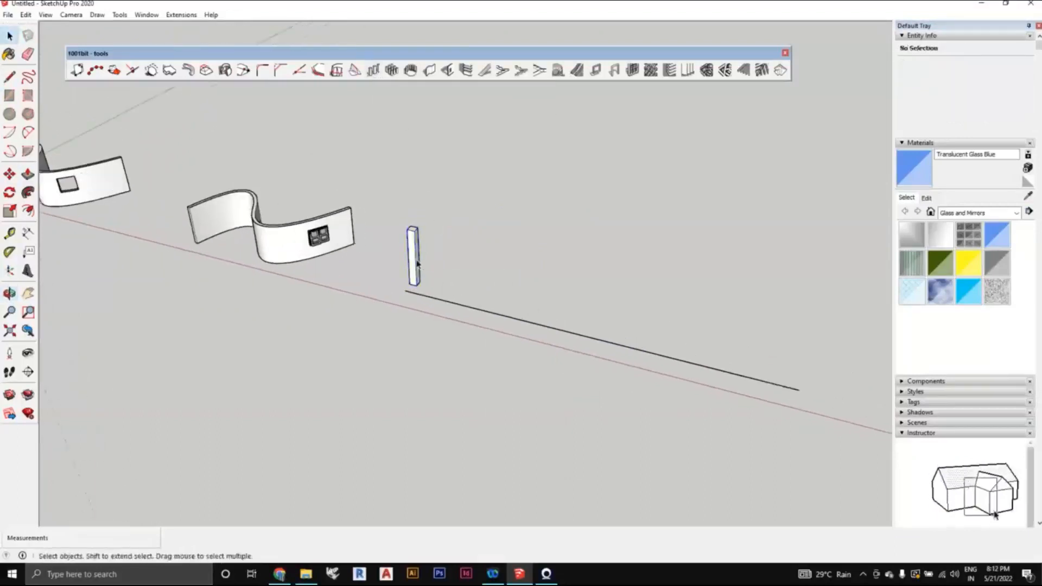
left_click(417, 263)
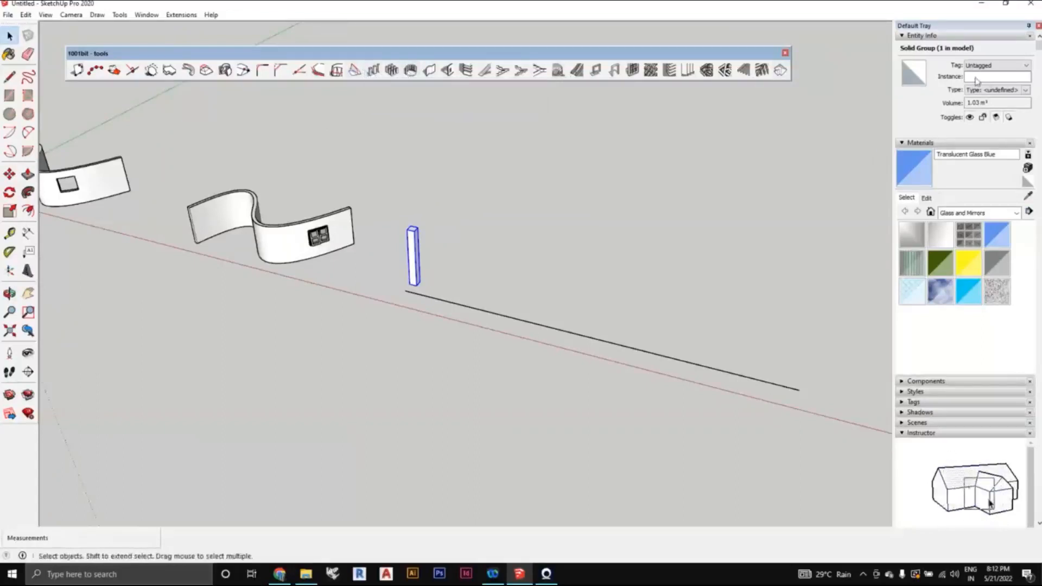
left_click(508, 134)
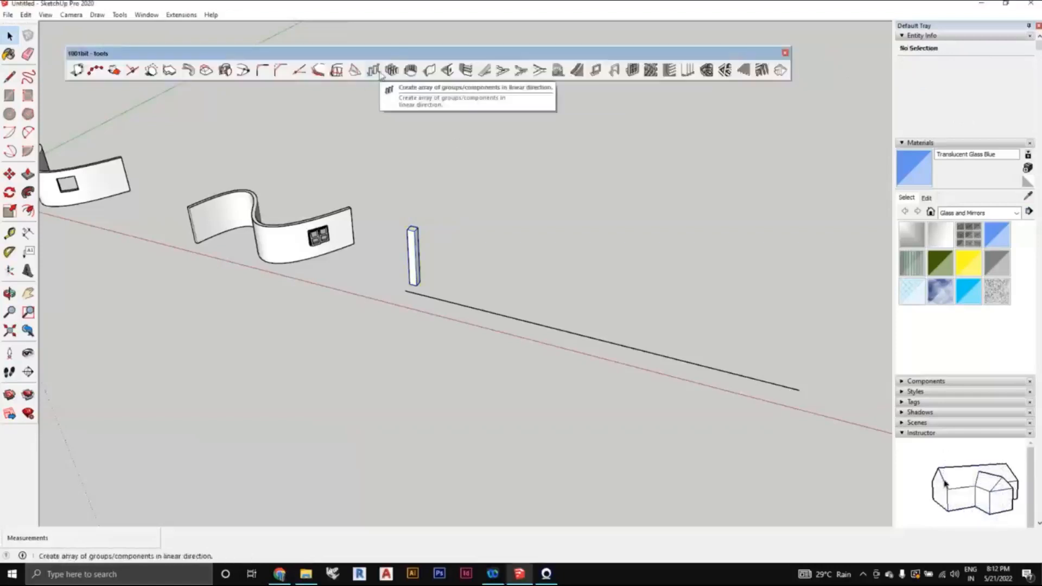
middle_click_drag(423, 282, 453, 284)
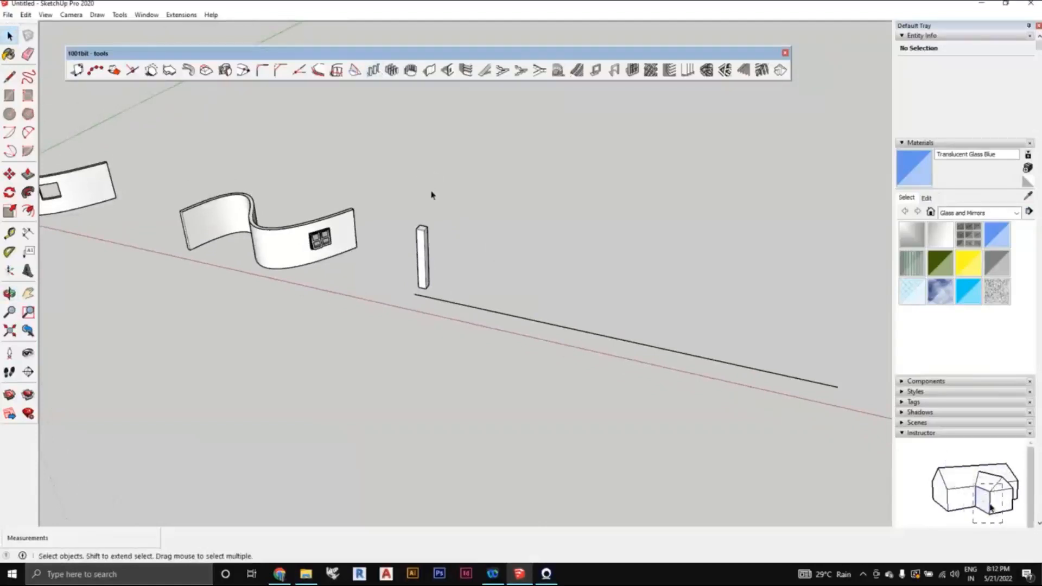
scroll(486, 239, "up", 3)
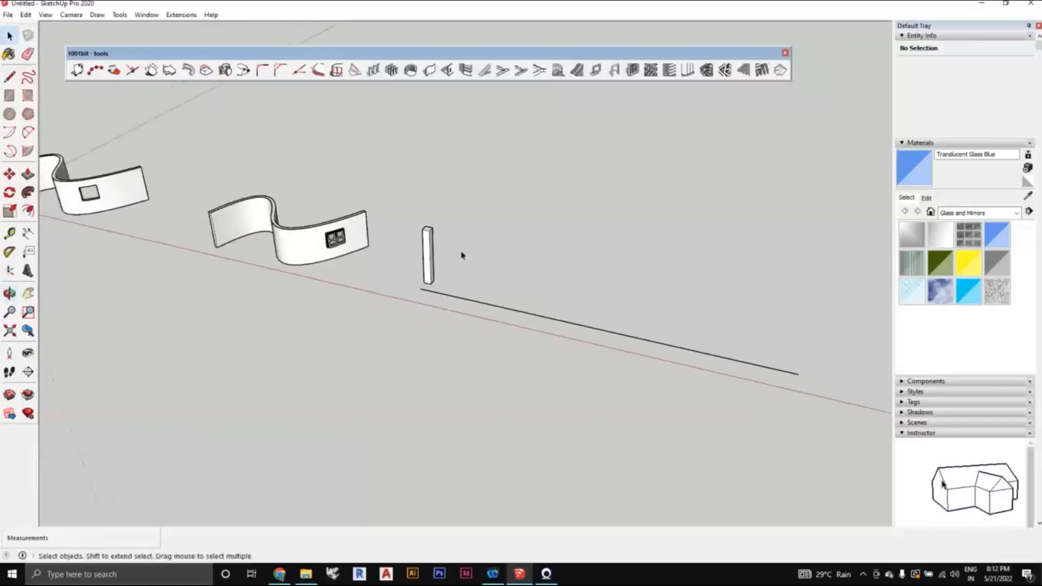
- Open the 1001bit Linear Array settings for the column group beside the line
left_click(424, 269)
scroll(537, 281, "down", 3)
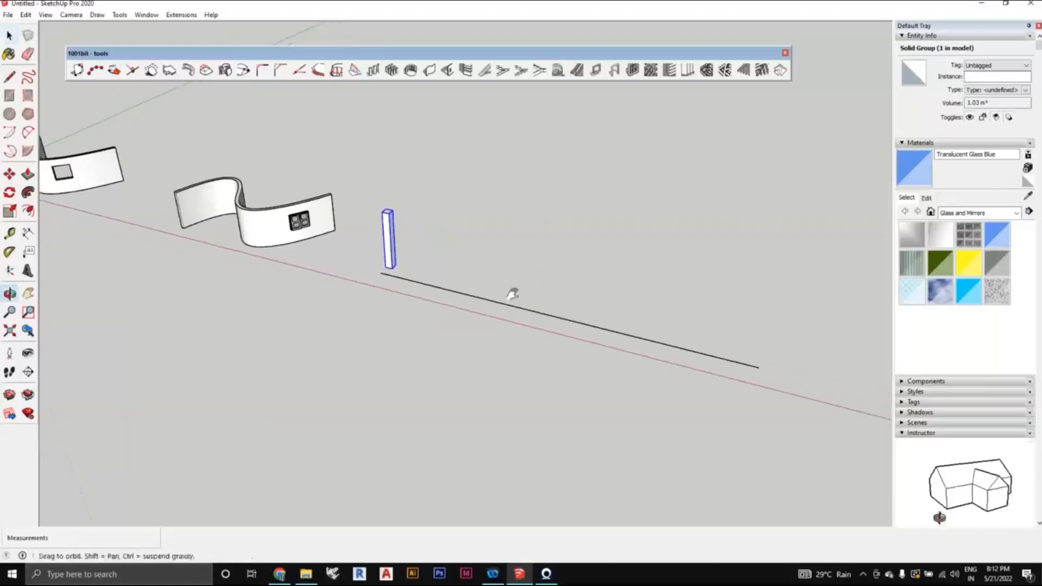
scroll(513, 304, "up", 1)
middle_click_drag(511, 307, 516, 307)
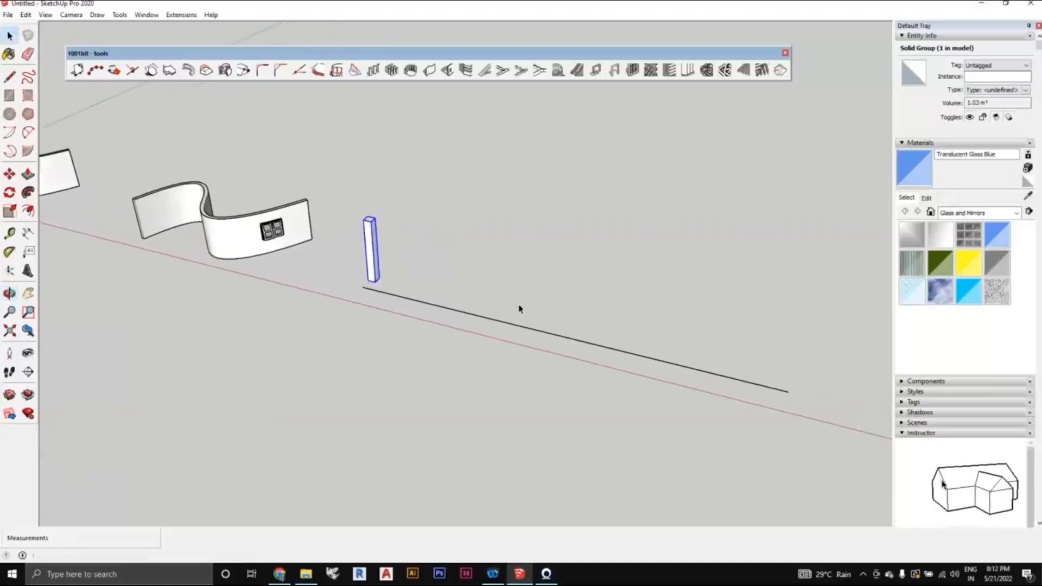
scroll(512, 300, "up", 2)
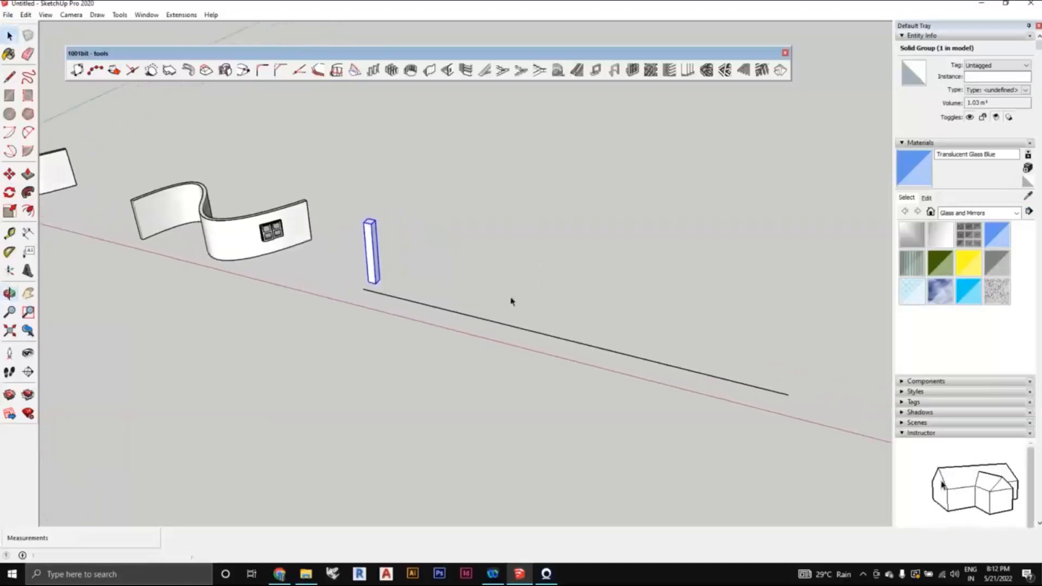
scroll(476, 263, "down", 2)
middle_click_drag(476, 261, 439, 246)
scroll(382, 228, "up", 2)
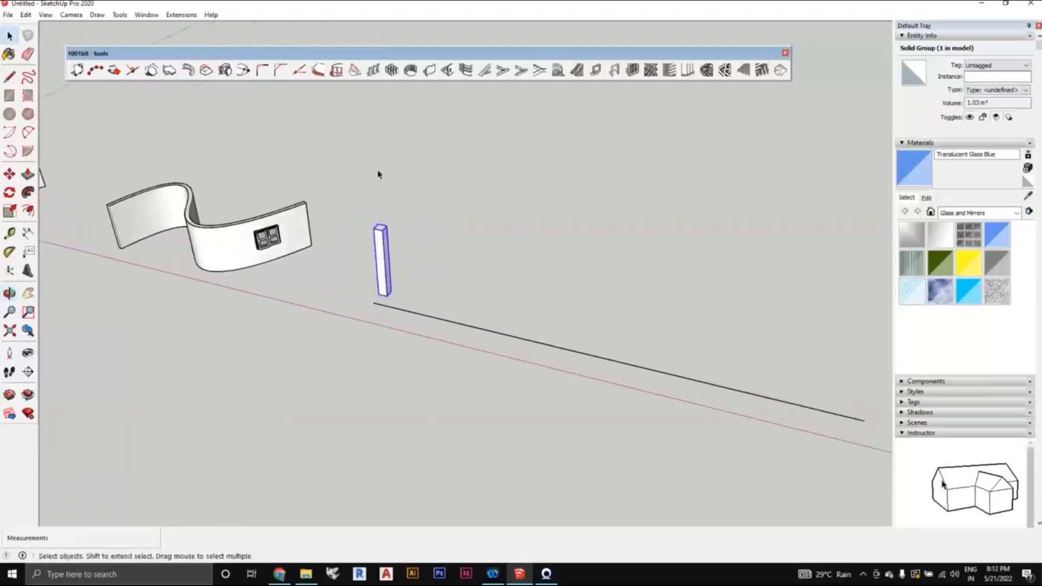
left_click(373, 71)
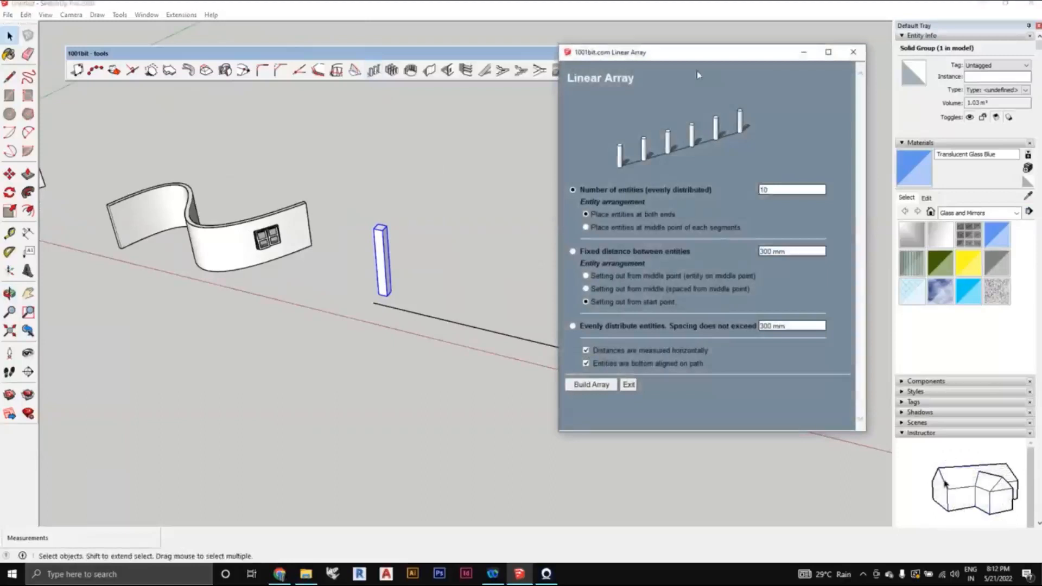
left_click_drag(697, 56, 702, 100)
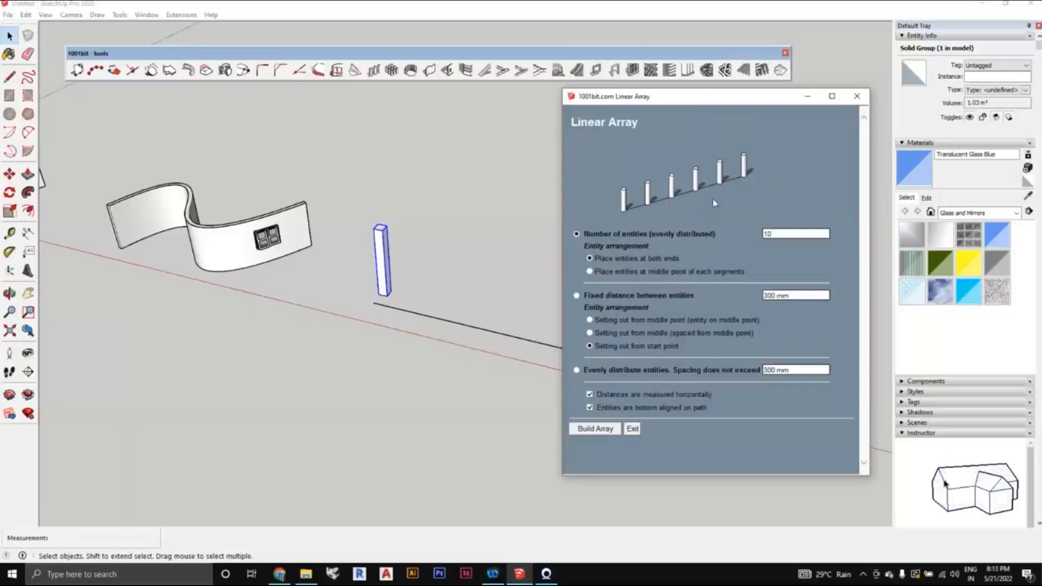
- Compare the two arrangements for a set number of entities: at both ends, and at the middle point of each segment
double_click(775, 234)
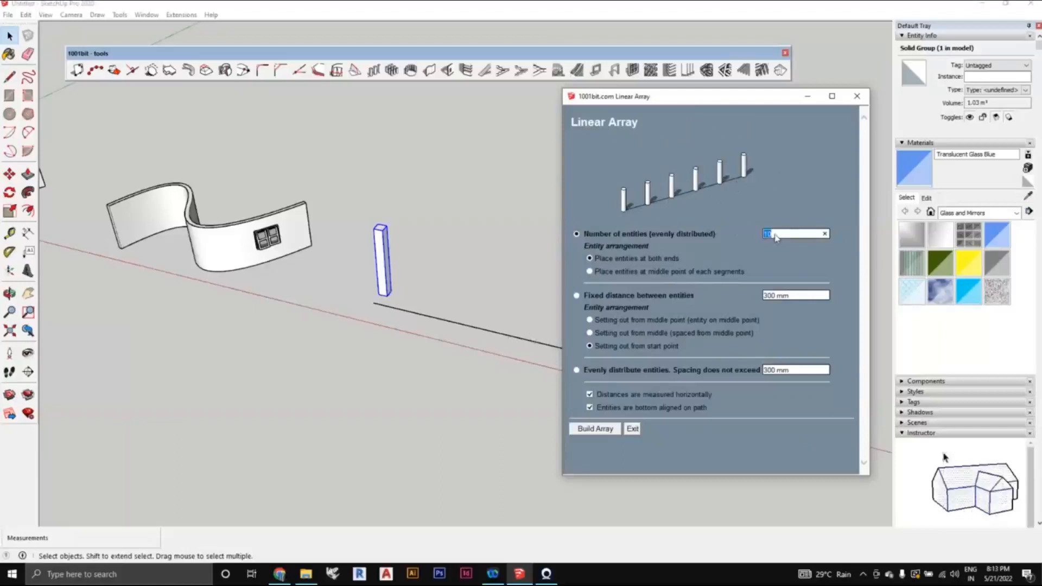
left_click(814, 239)
left_click(590, 272)
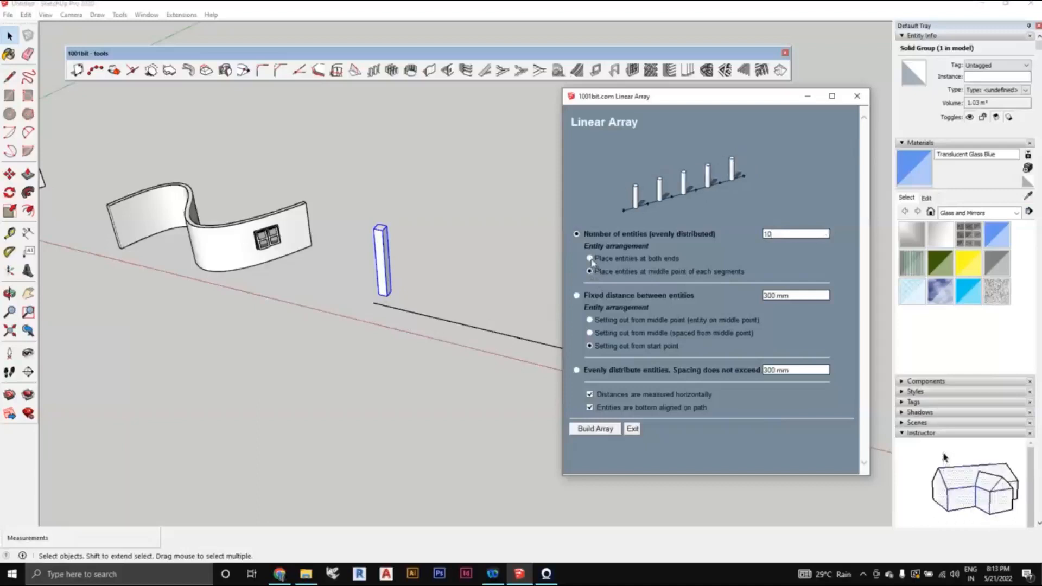
left_click(590, 259)
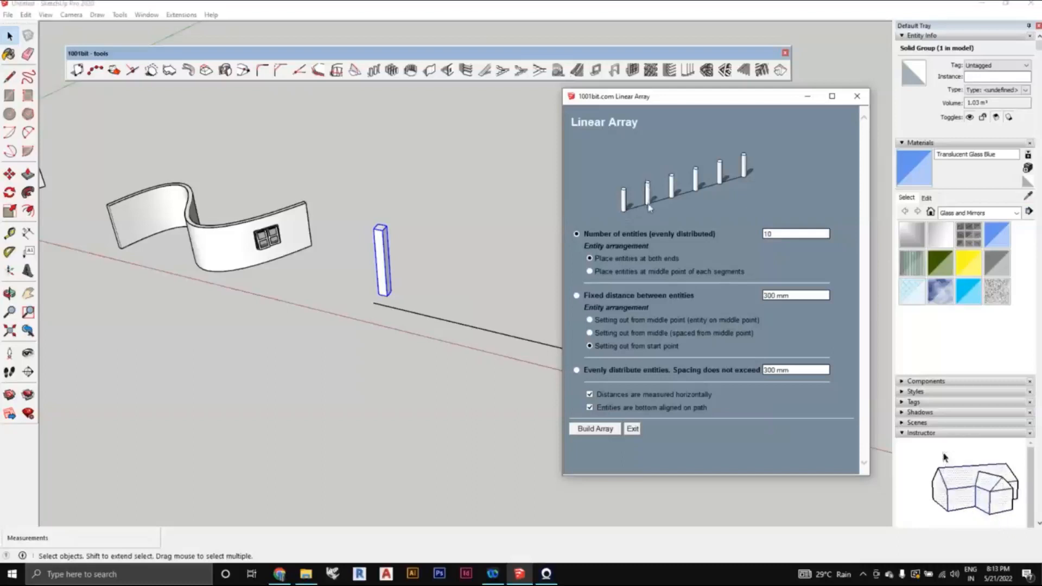
left_click(589, 272)
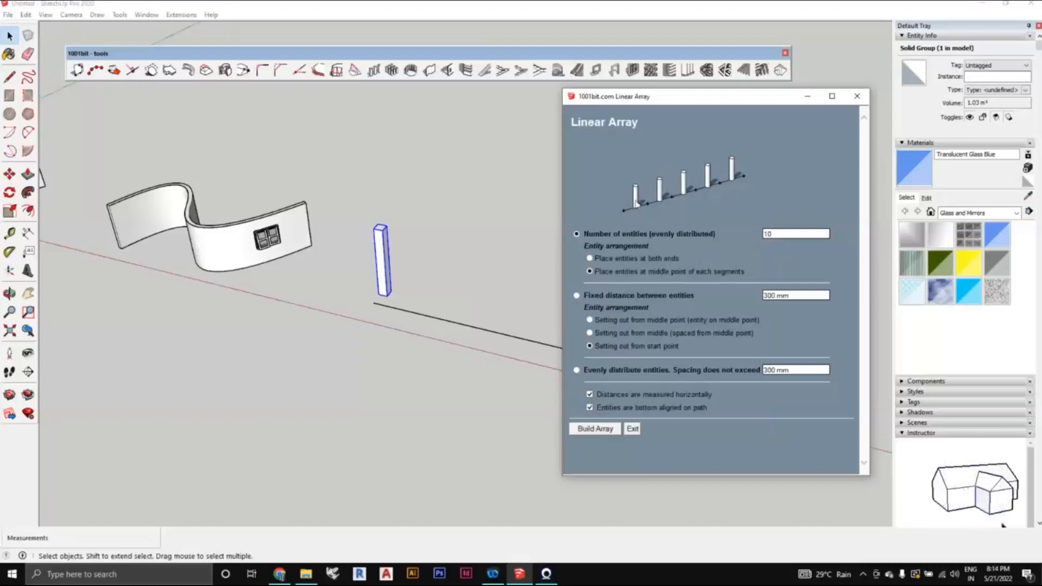
left_click(590, 259)
left_click(590, 270)
left_click(590, 258)
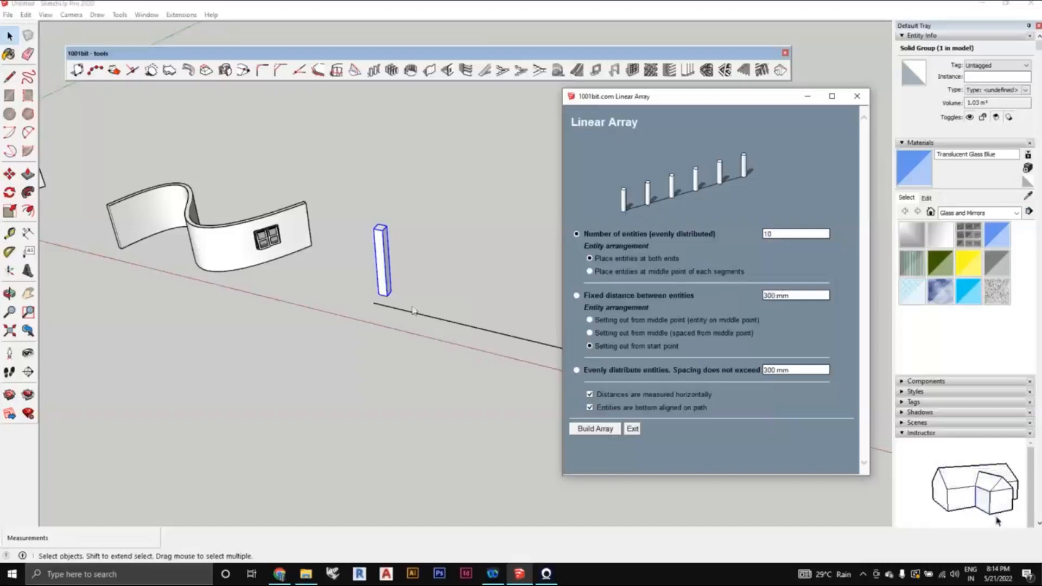
- Switch the array to a fixed distance between entities and set that distance to 1000 mm
left_click(781, 295)
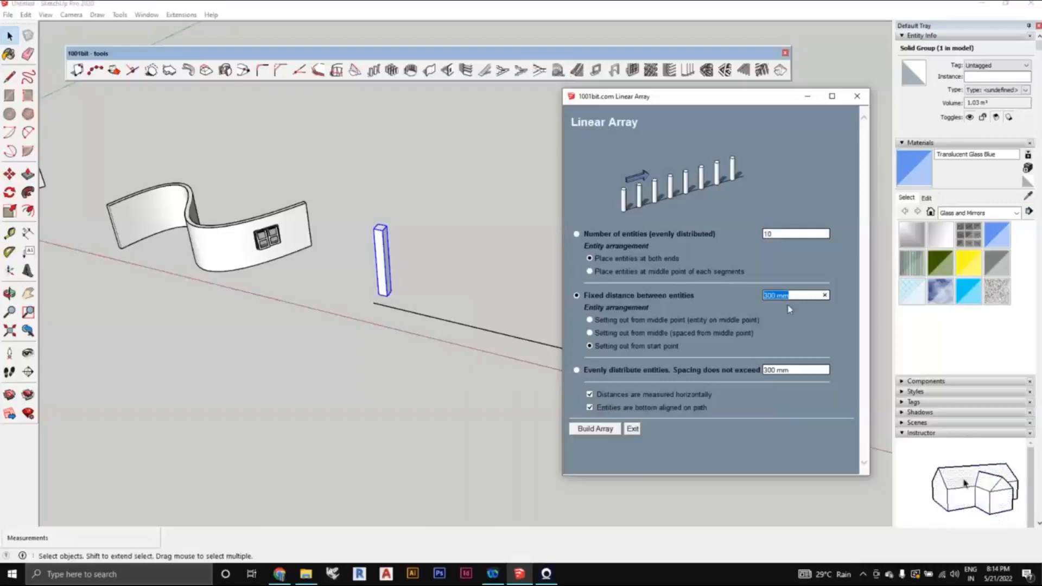
type("5000")
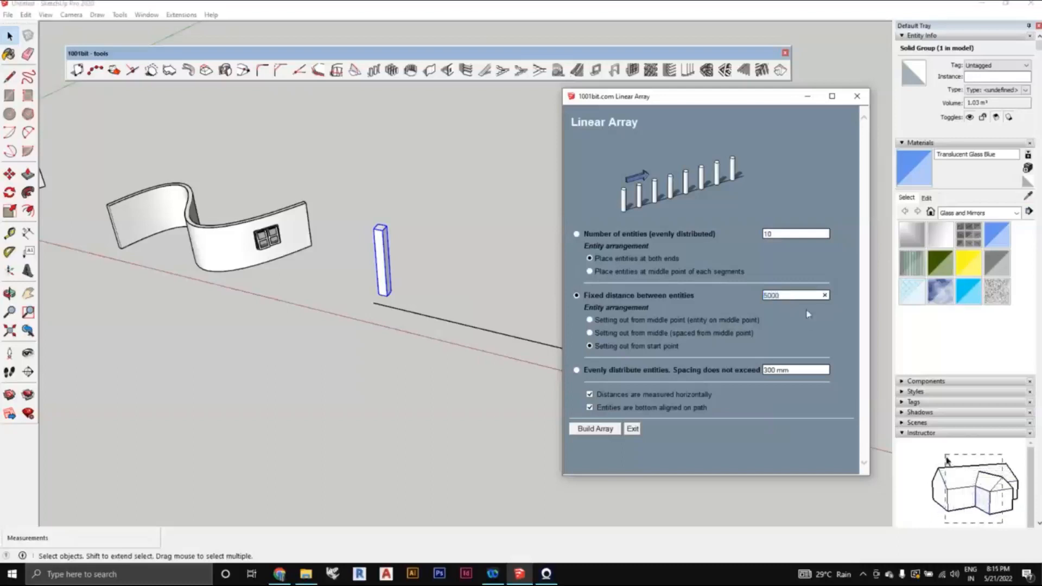
double_click(786, 296)
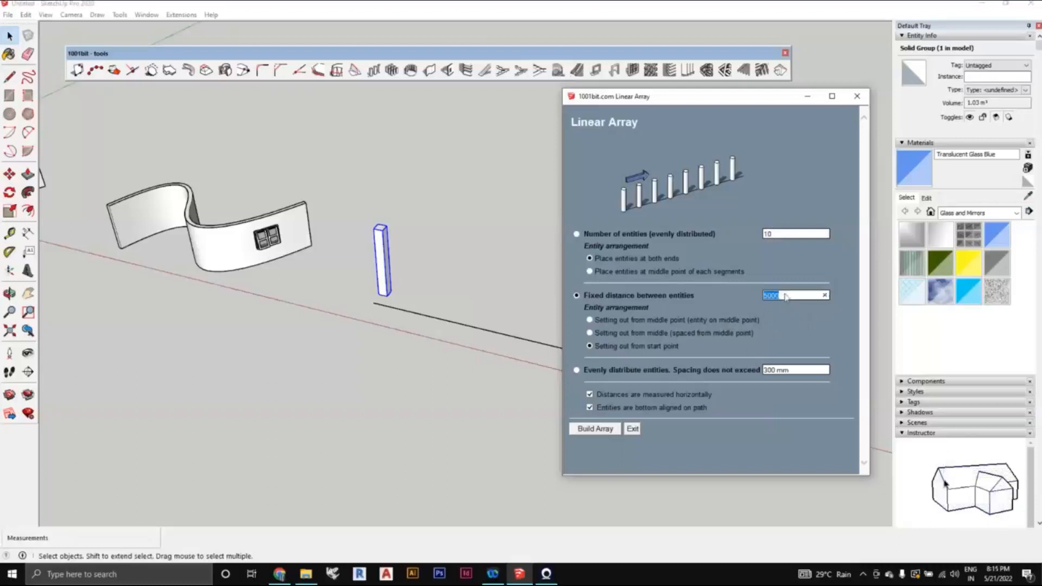
type("1000")
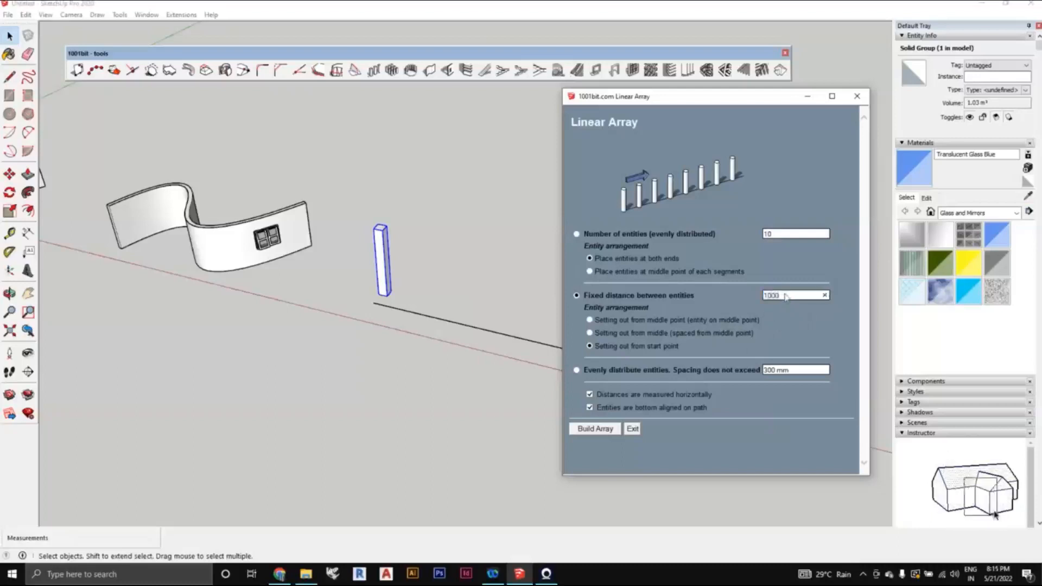
- Compare the fixed-distance arrangements: entity on the middle point, spaced from the middle point, and setting out from the start point
left_click(590, 320)
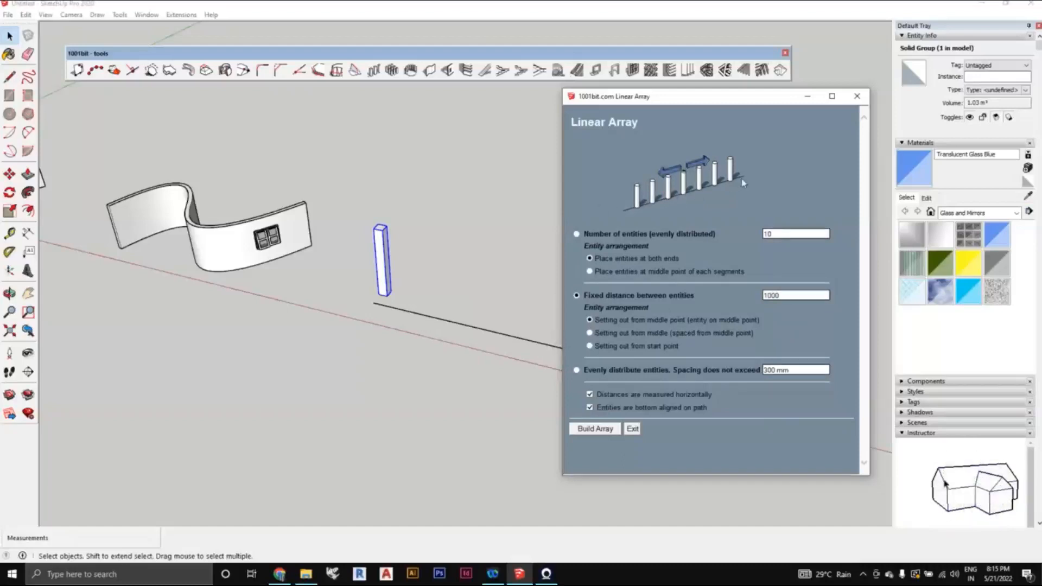
left_click(589, 333)
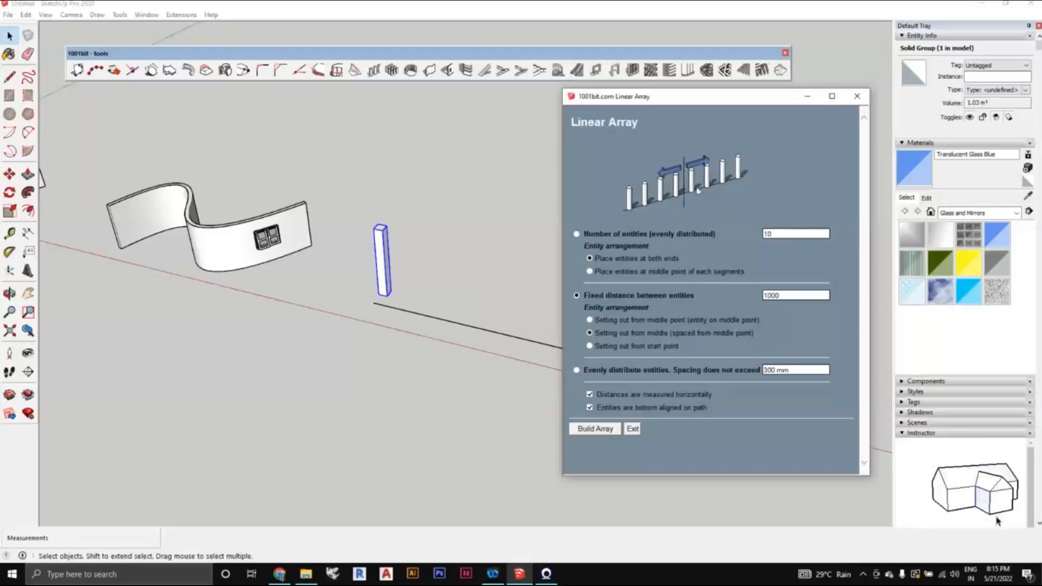
left_click(590, 347)
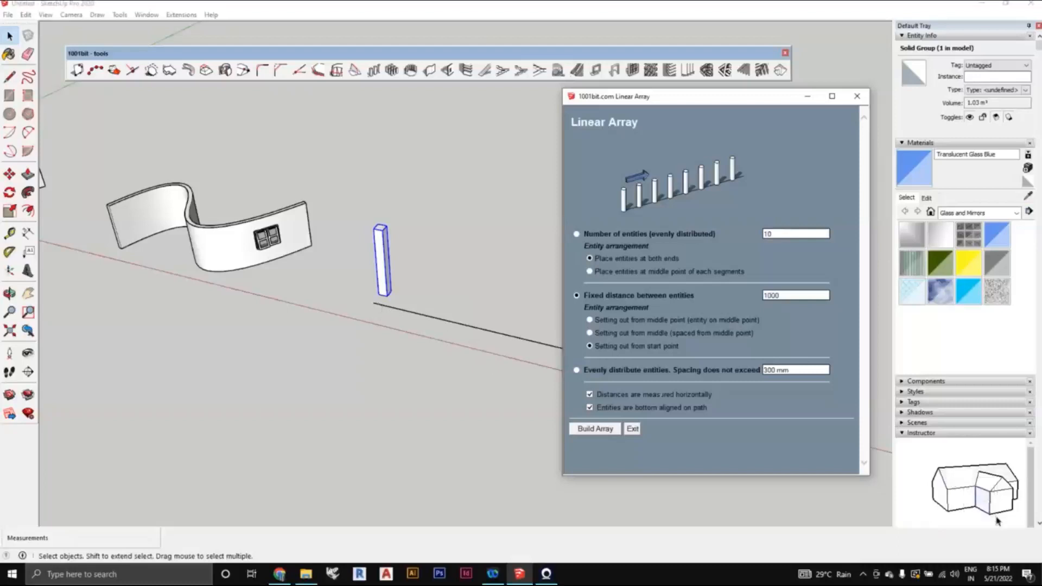
- Compare the previews of the three distribution methods: number of entities, fixed distance between entities, and even distribution with a maximum spacing
left_click(578, 371)
left_click(576, 371)
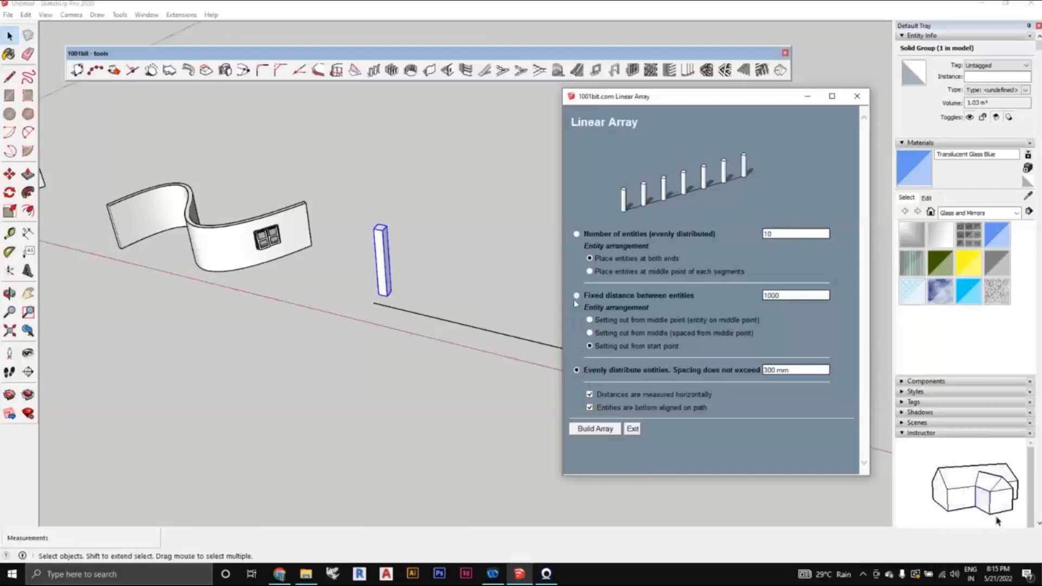
left_click(577, 235)
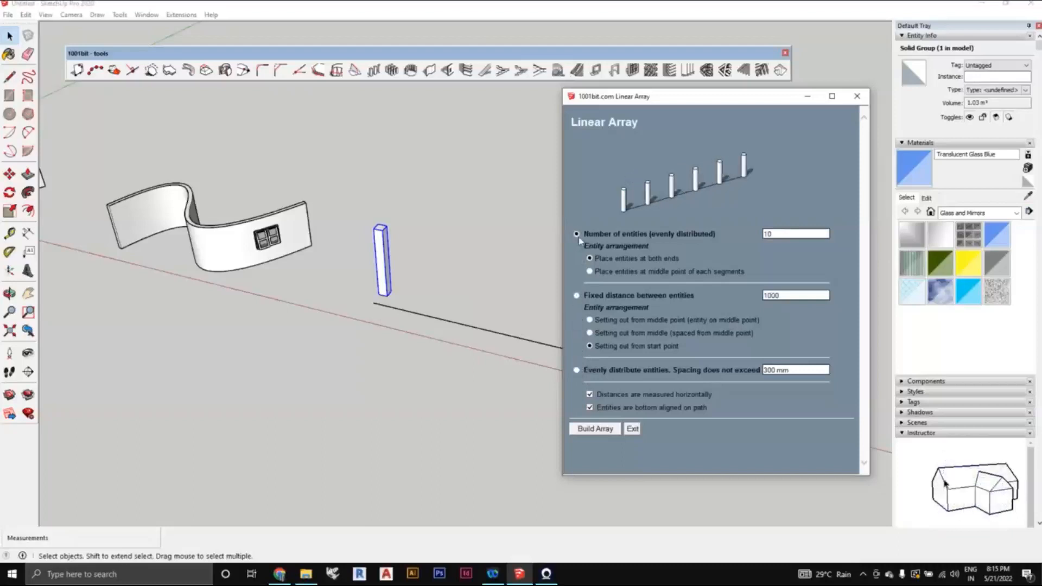
left_click(576, 296)
left_click(576, 370)
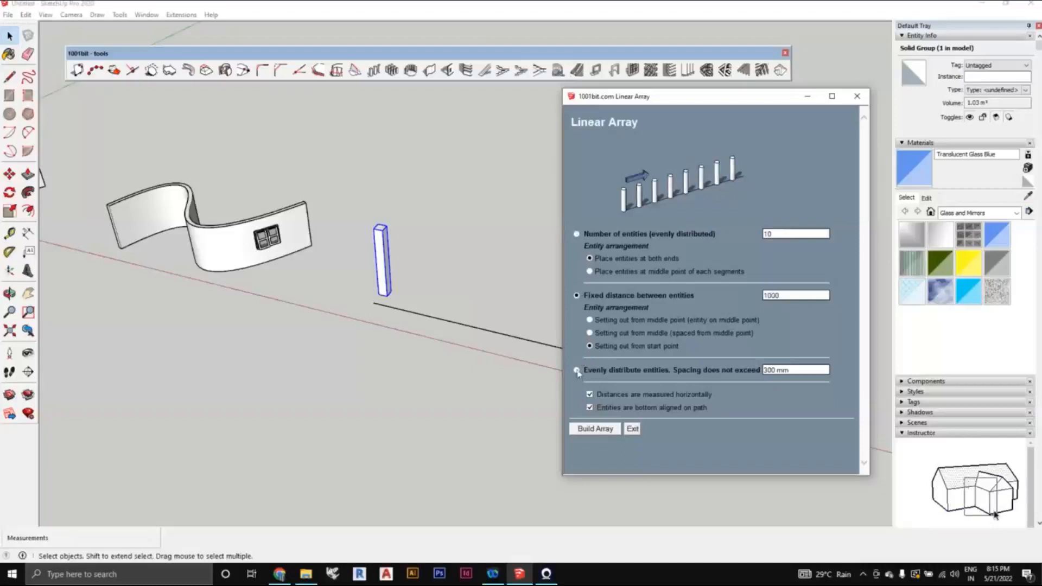
left_click(577, 237)
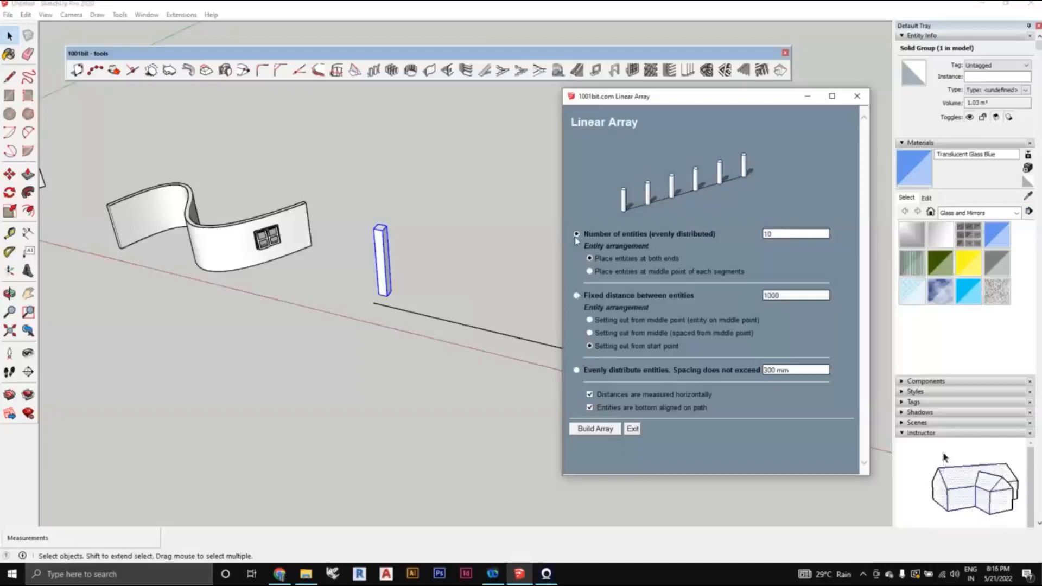
left_click(576, 300)
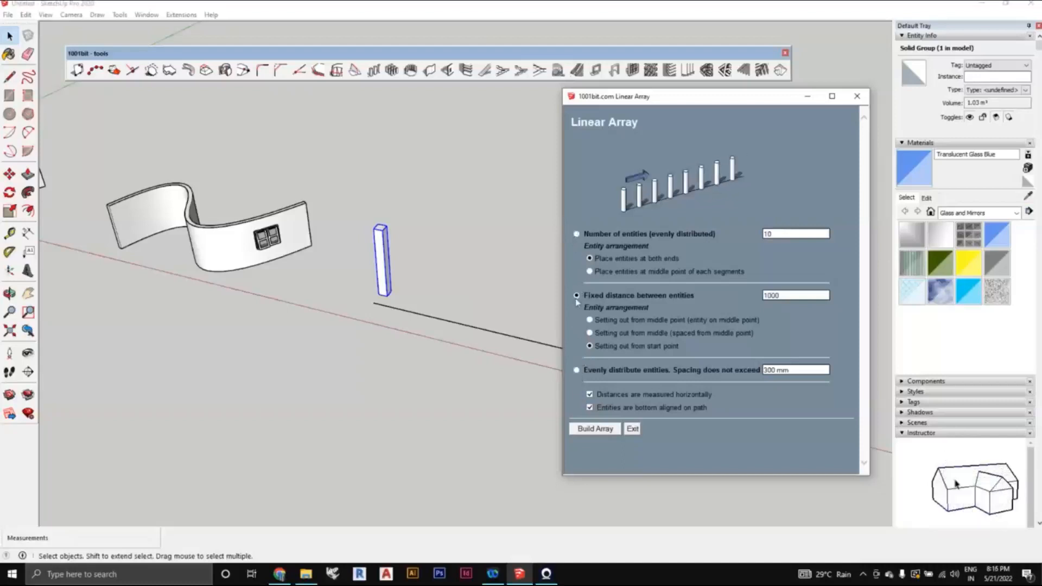
left_click(577, 371)
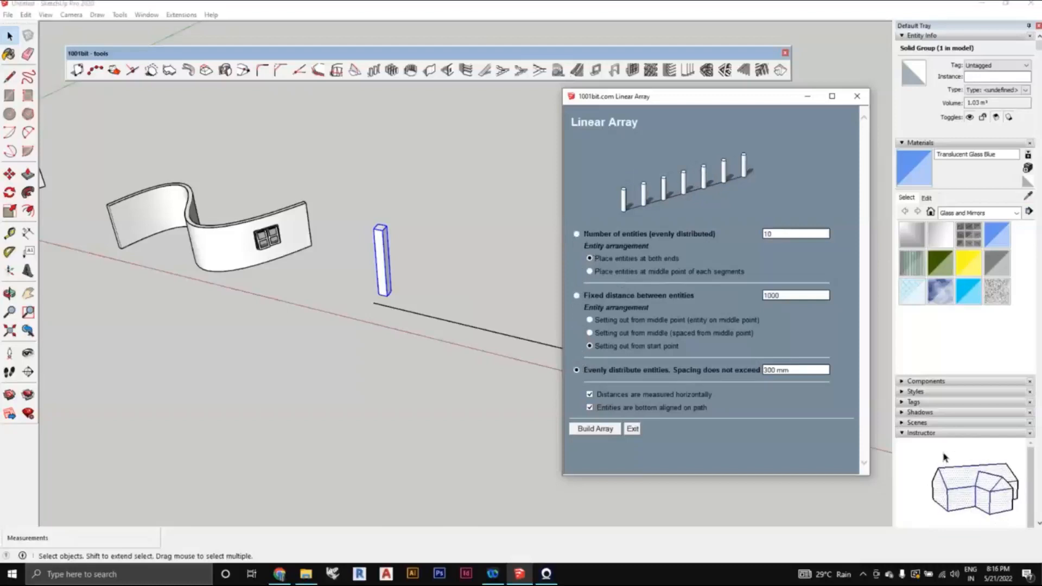
left_click(577, 234)
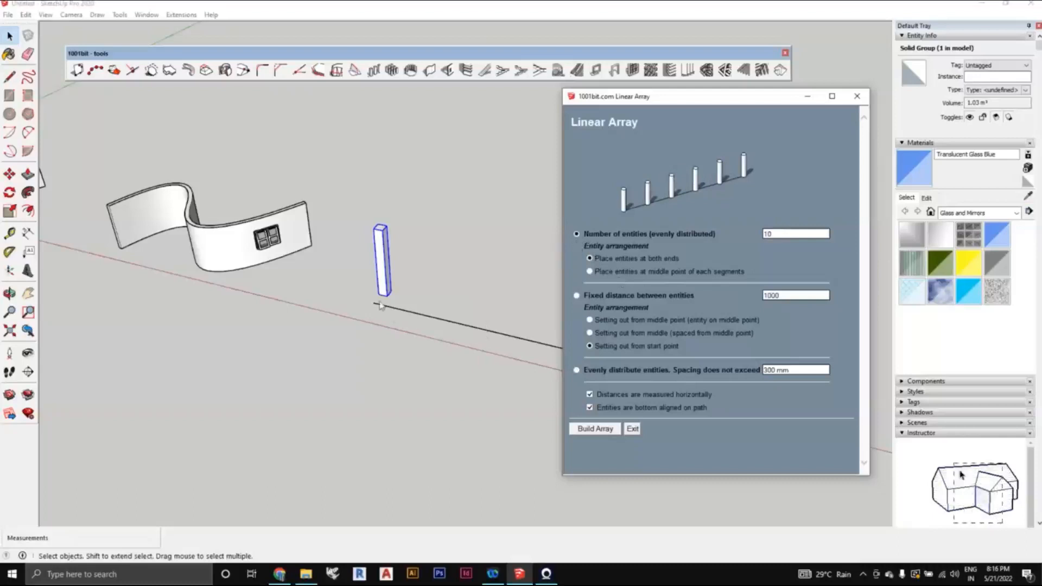
left_click(576, 295)
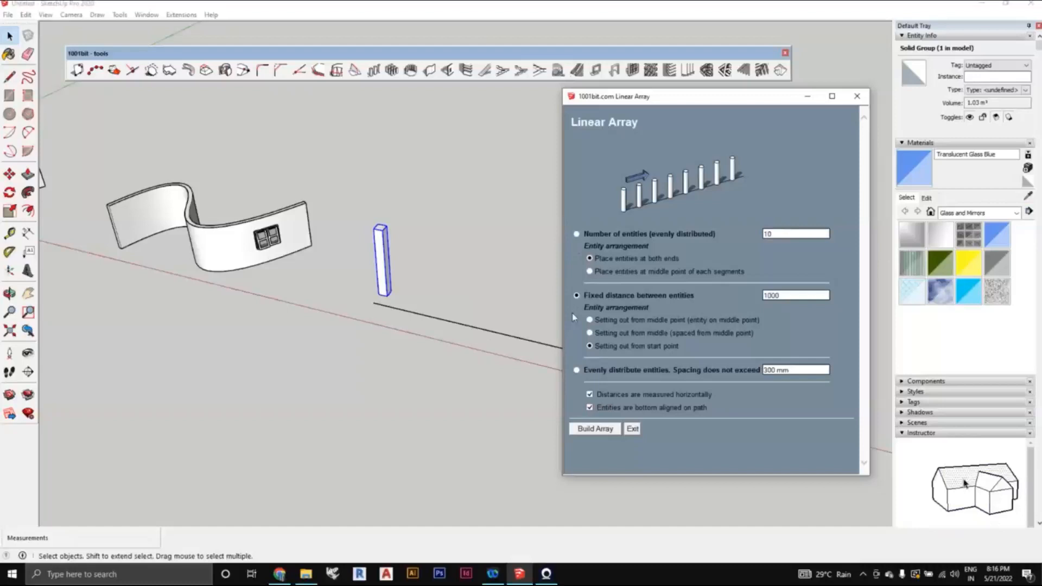
left_click(579, 373)
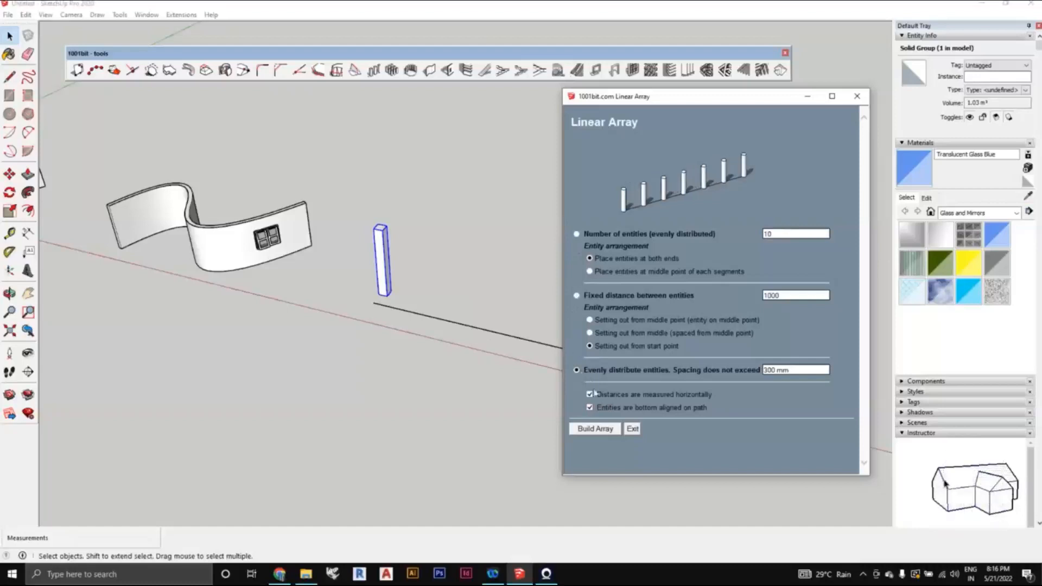
- Array the column group from the line's start to its end as 10 evenly distributed entities placed at both ends, referenced from its bottom corner
left_click(576, 235)
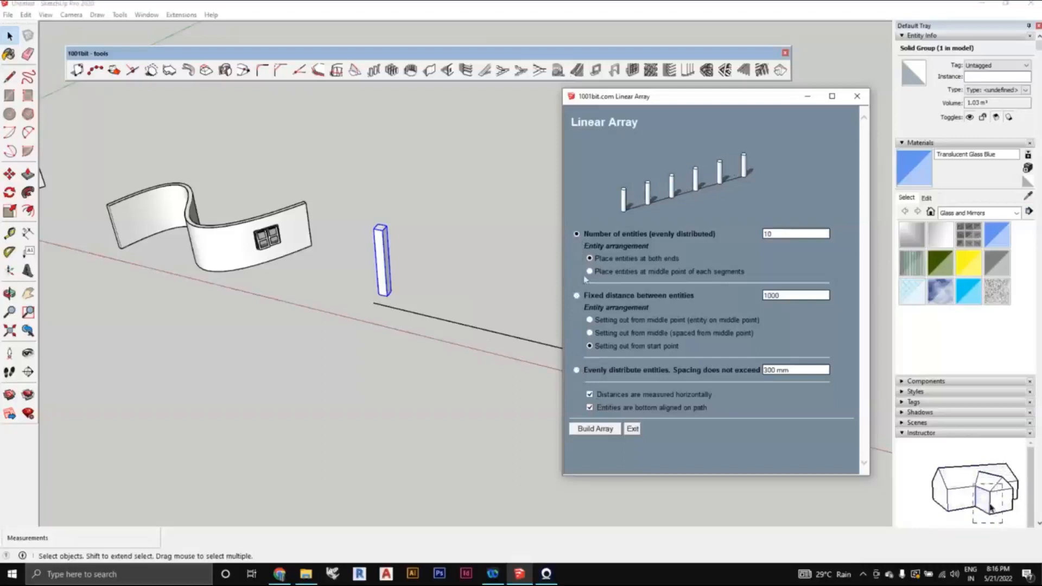
left_click(595, 428)
scroll(530, 360, "down", 4)
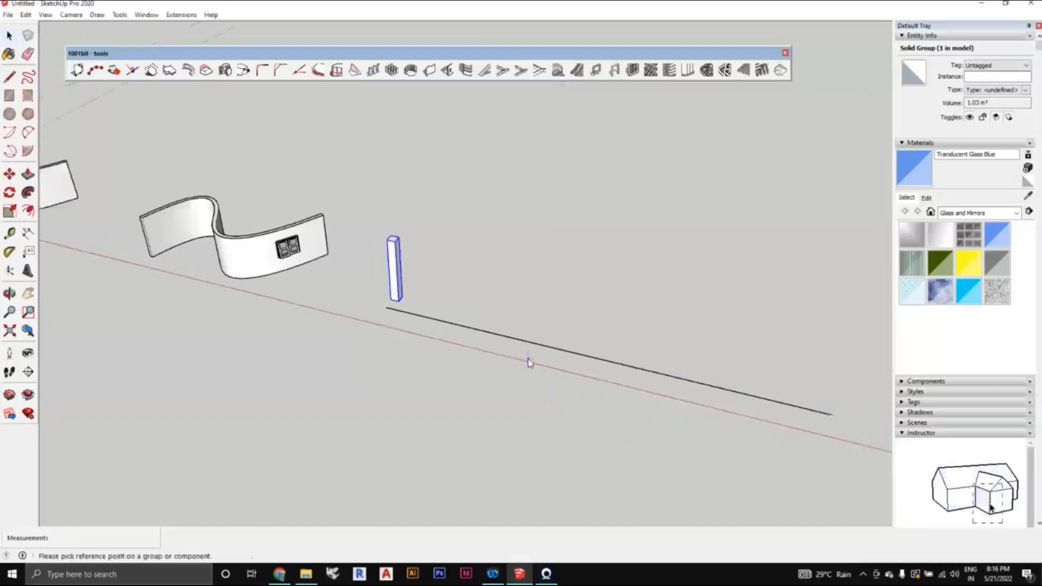
scroll(484, 349, "up", 5)
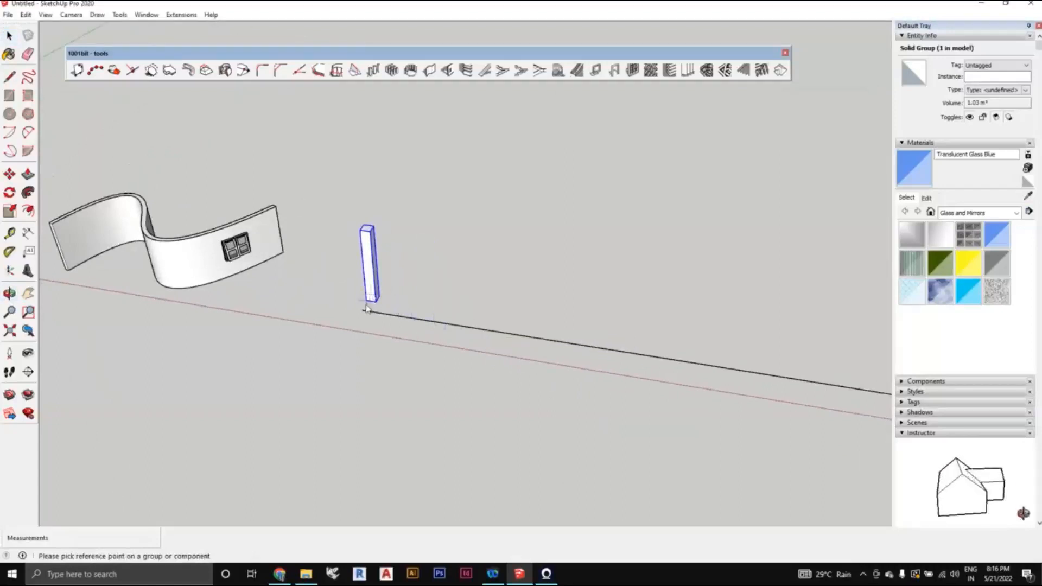
scroll(367, 308, "up", 1)
left_click(377, 306)
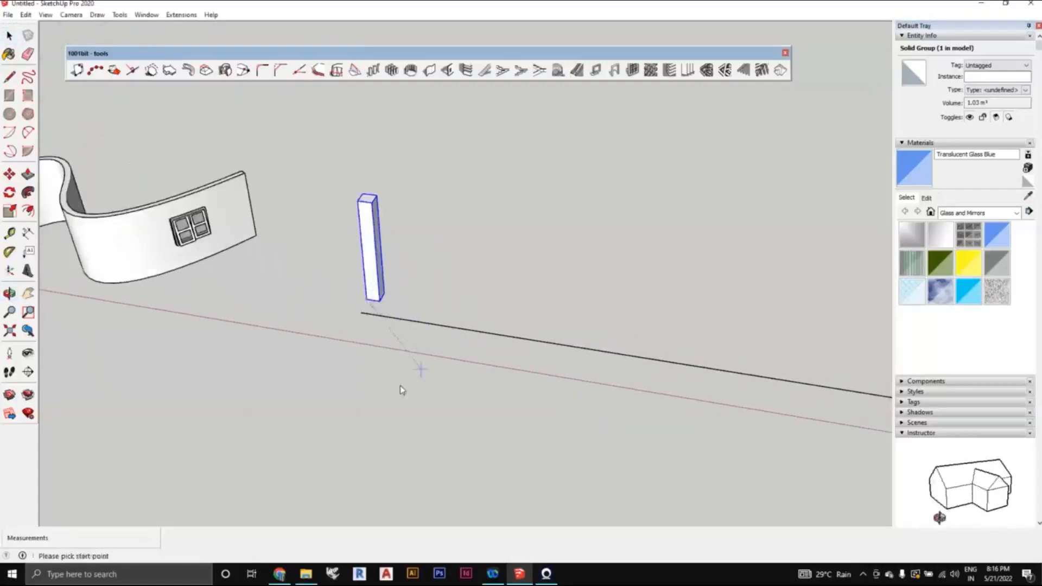
scroll(342, 390, "down", 1)
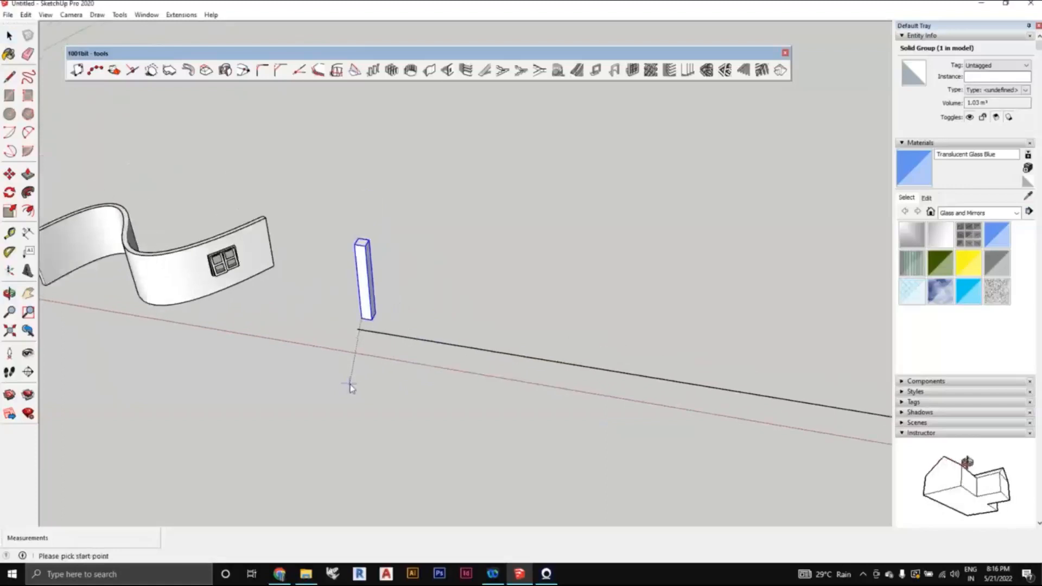
scroll(358, 341, "up", 2)
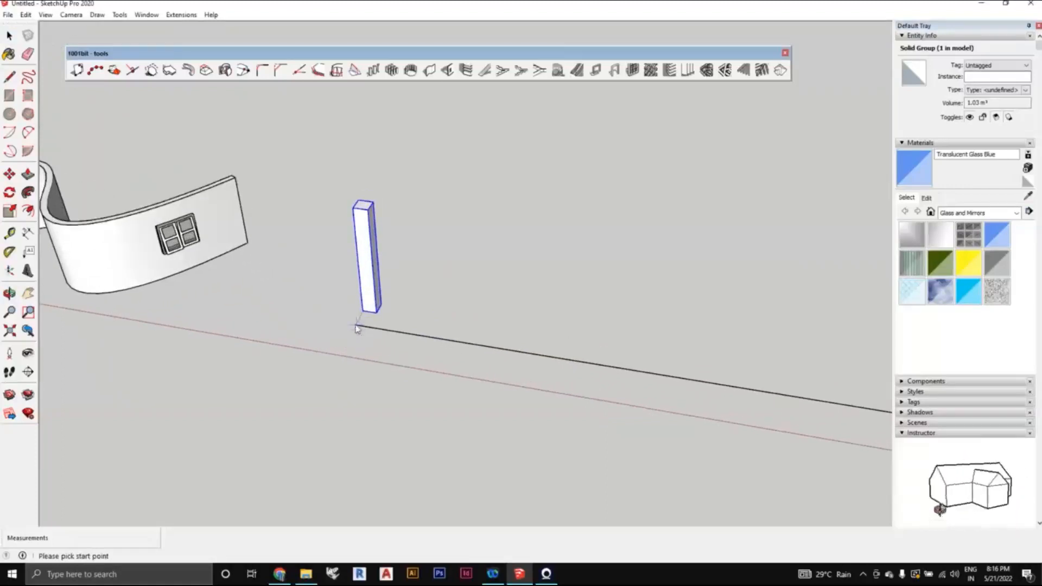
left_click(357, 329)
scroll(597, 423, "down", 3)
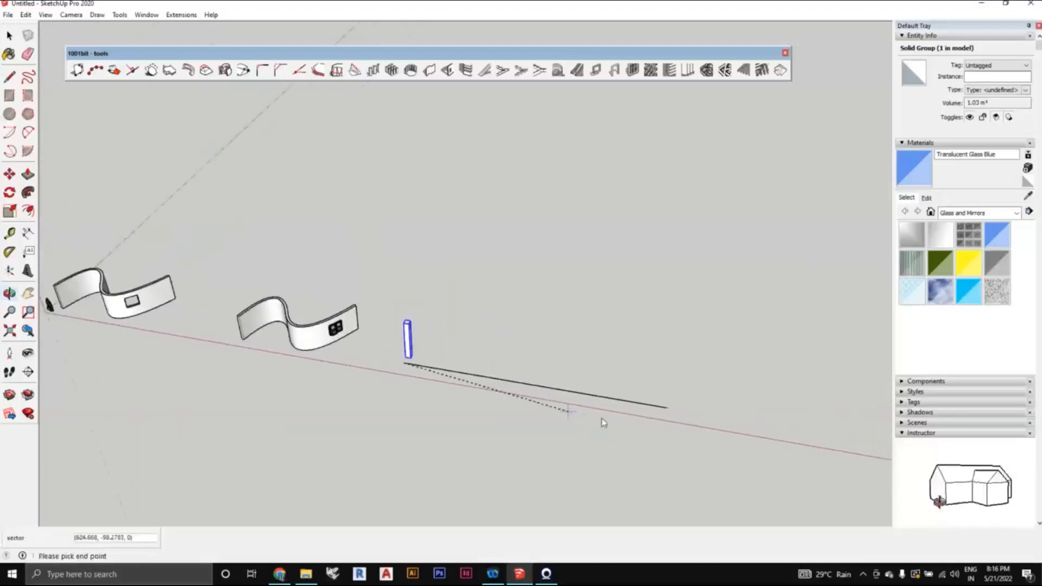
scroll(601, 422, "up", 2)
left_click(682, 408)
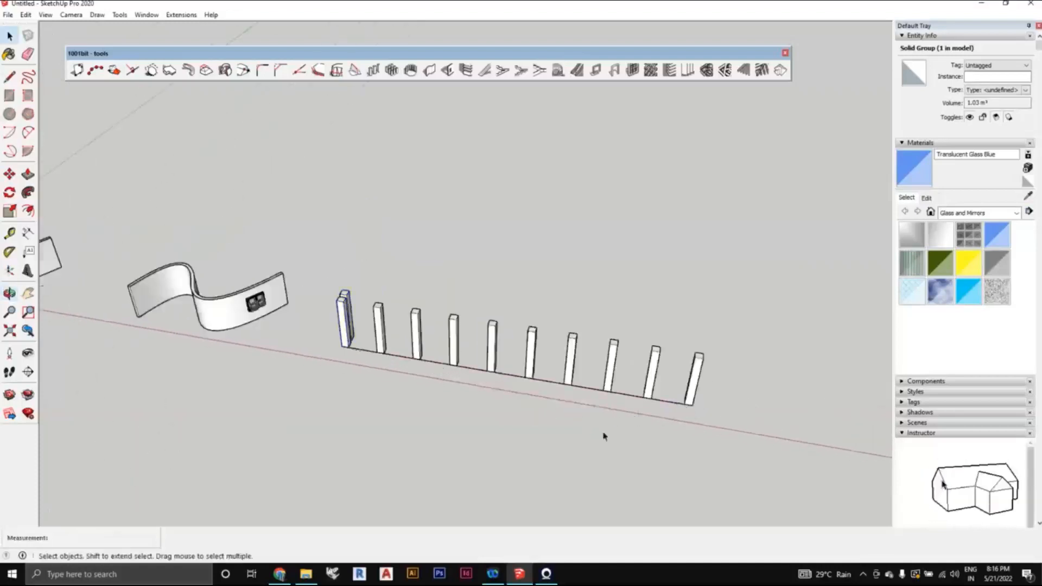
middle_click_drag(603, 432, 634, 378)
scroll(631, 404, "up", 3)
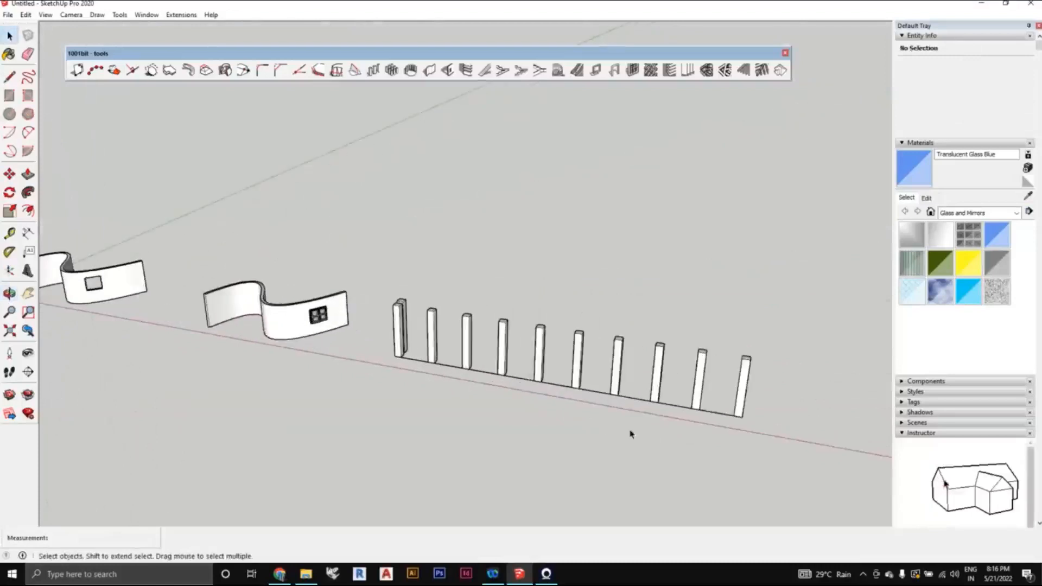
scroll(455, 367, "down", 1)
scroll(374, 339, "down", 1)
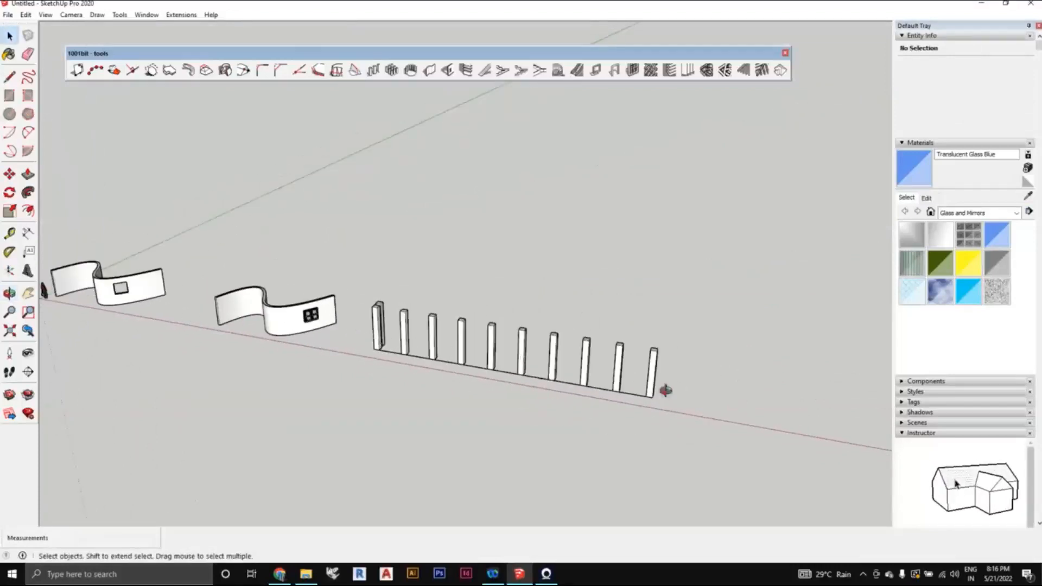
middle_click_drag(665, 391, 555, 383)
scroll(510, 316, "down", 2)
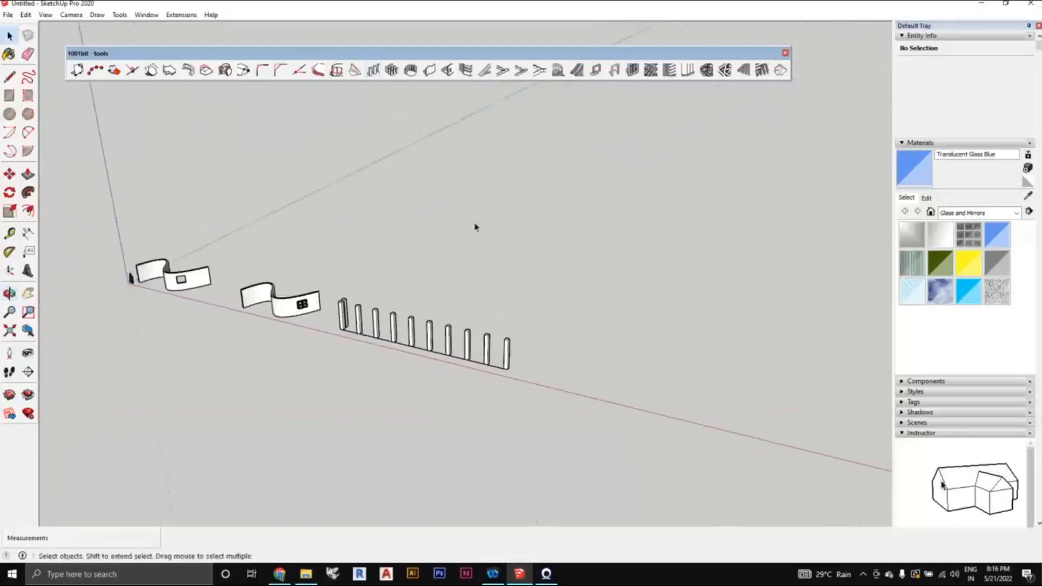
- Reopen the Linear Array settings for the original column group and switch the distribution to a fixed distance between entities
left_click(374, 71)
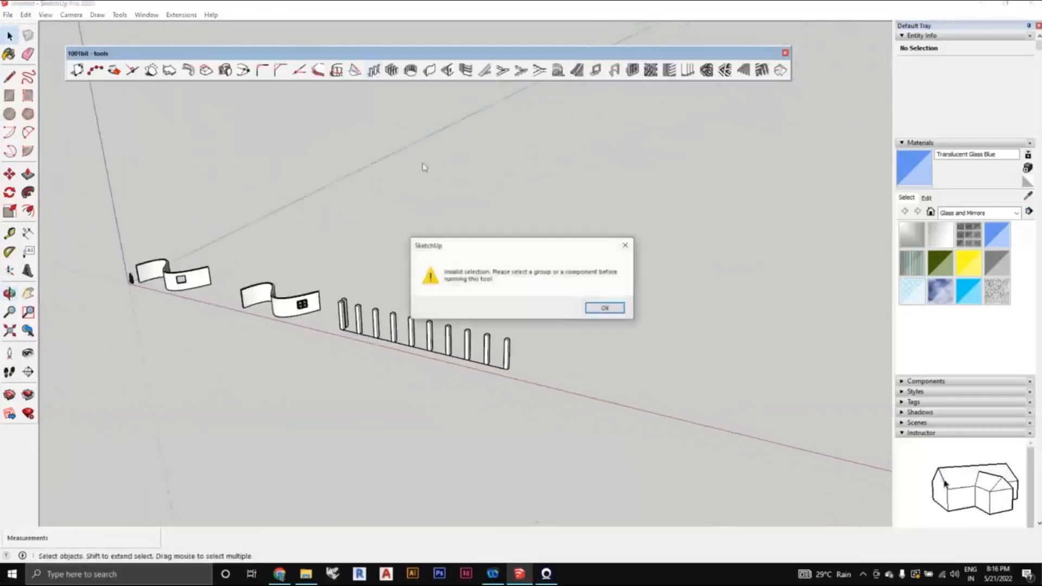
left_click(626, 246)
scroll(456, 355, "up", 2)
middle_click_drag(459, 358, 471, 338)
scroll(347, 347, "up", 3)
middle_click_drag(350, 356, 341, 295)
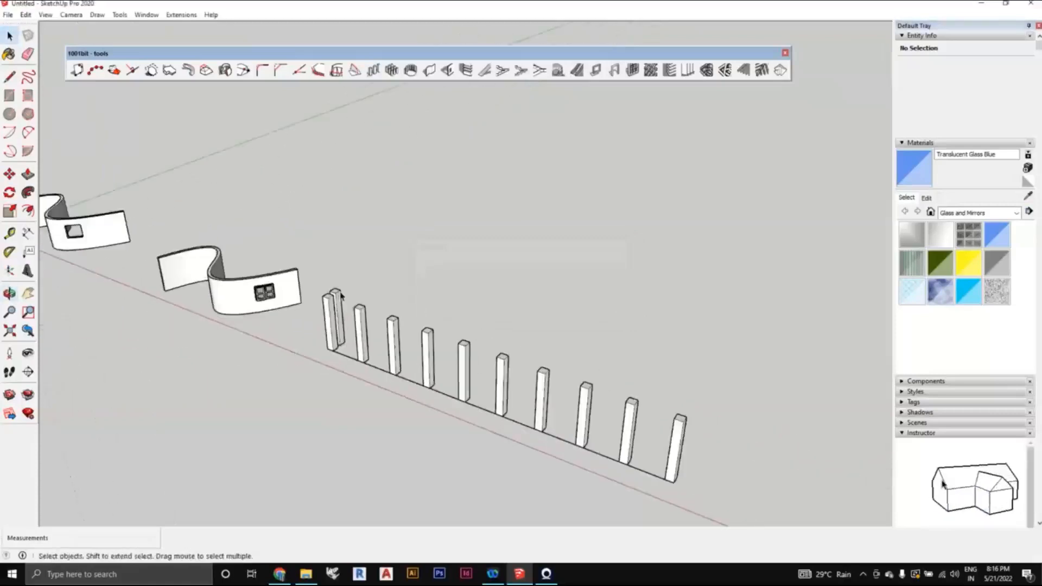
left_click(374, 70)
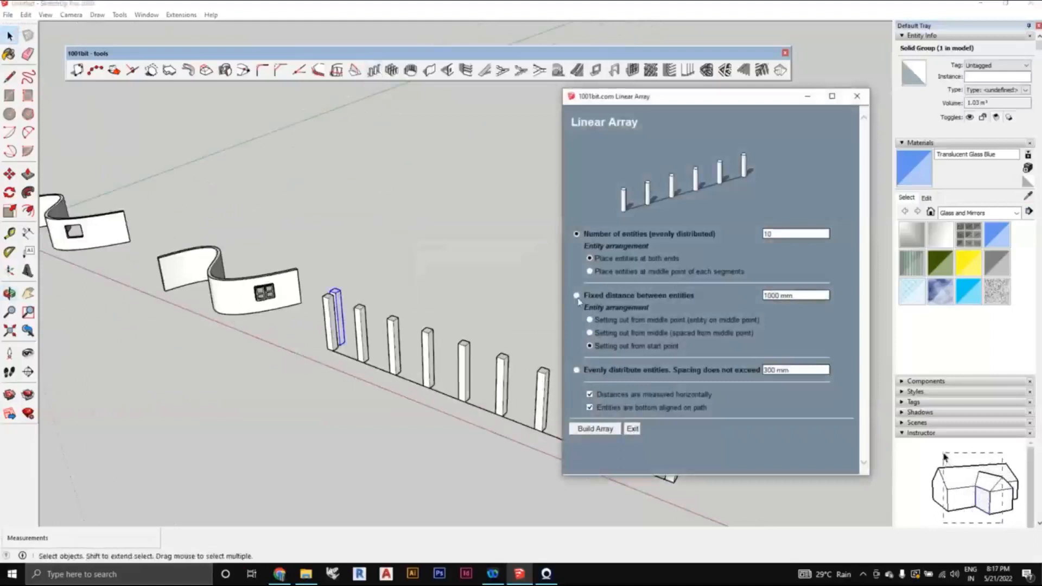
left_click(577, 296)
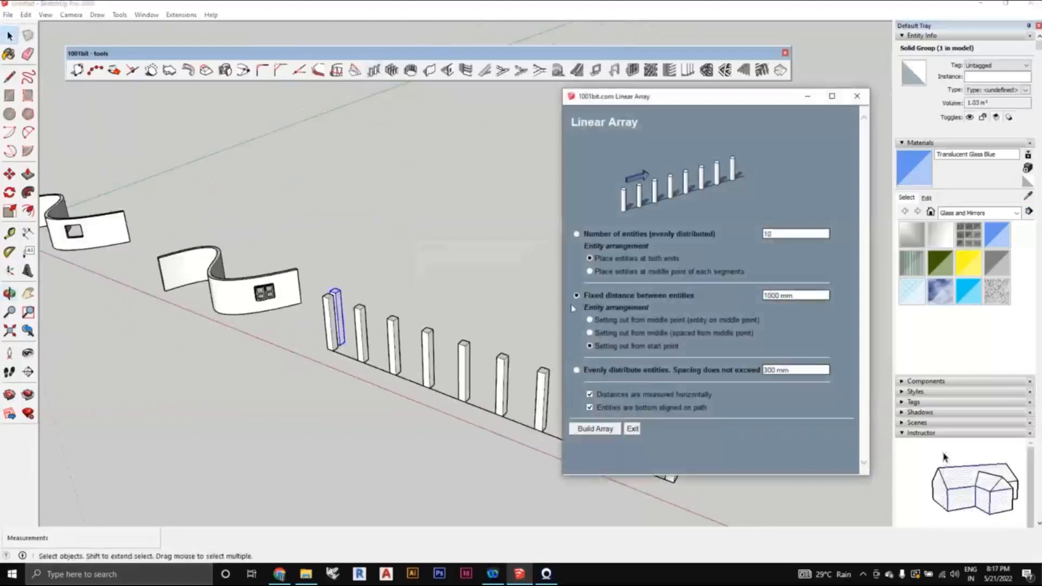
left_click(593, 429)
scroll(379, 402, "up", 6)
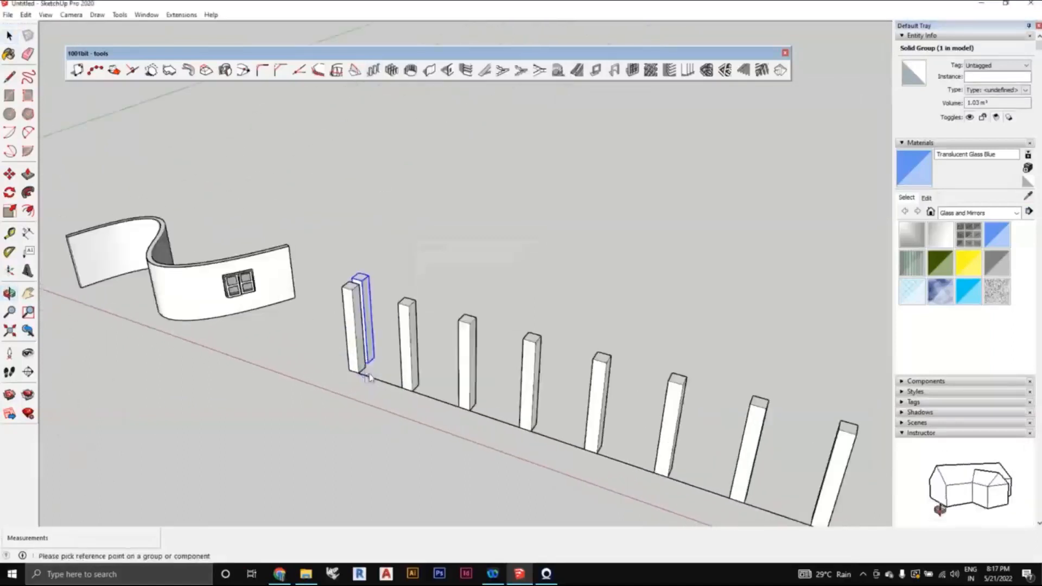
middle_click_drag(357, 376, 444, 405)
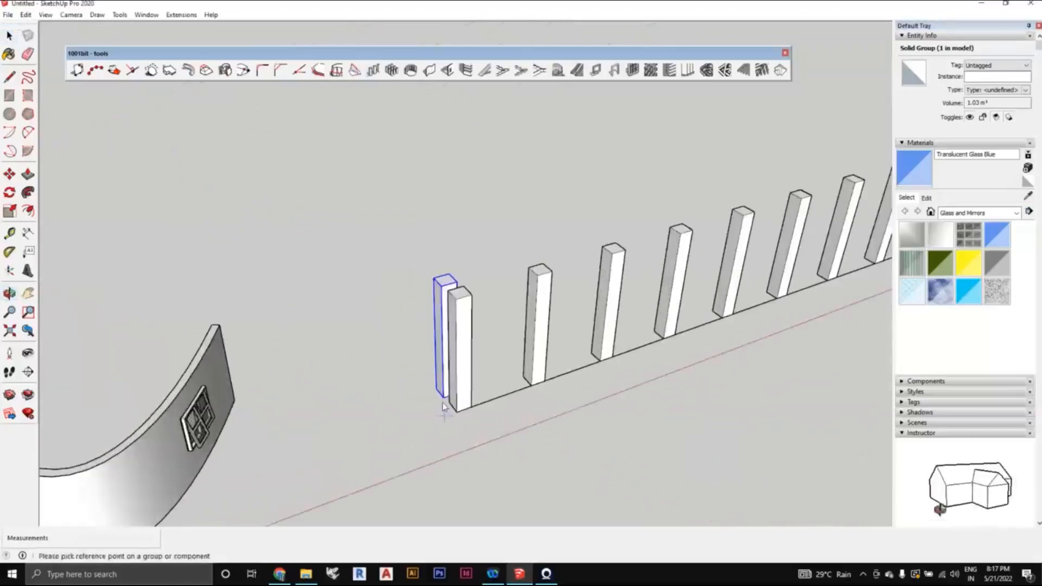
left_click(444, 407)
middle_click_drag(490, 432, 441, 429)
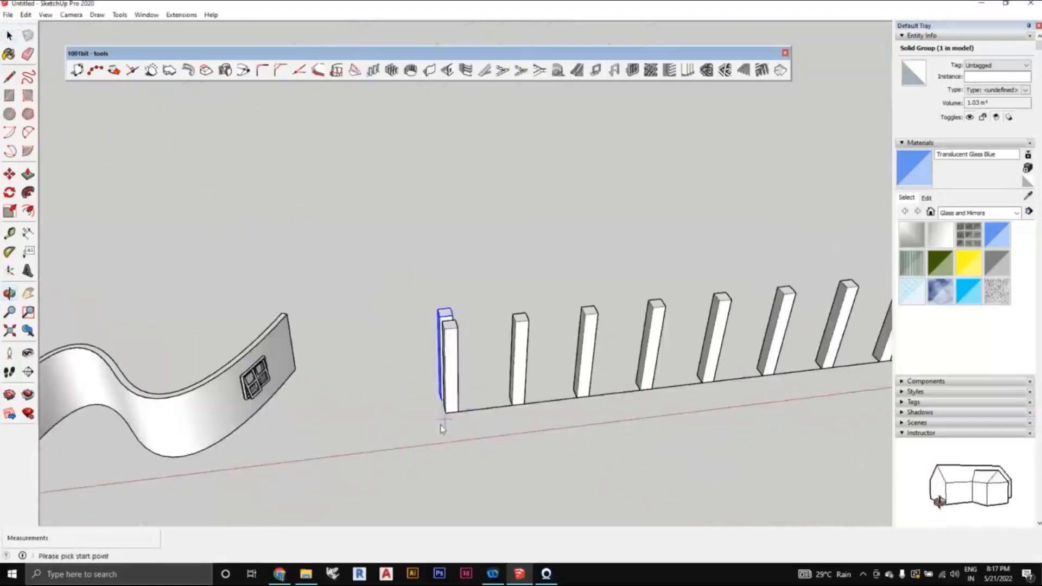
scroll(441, 429, "down", 4)
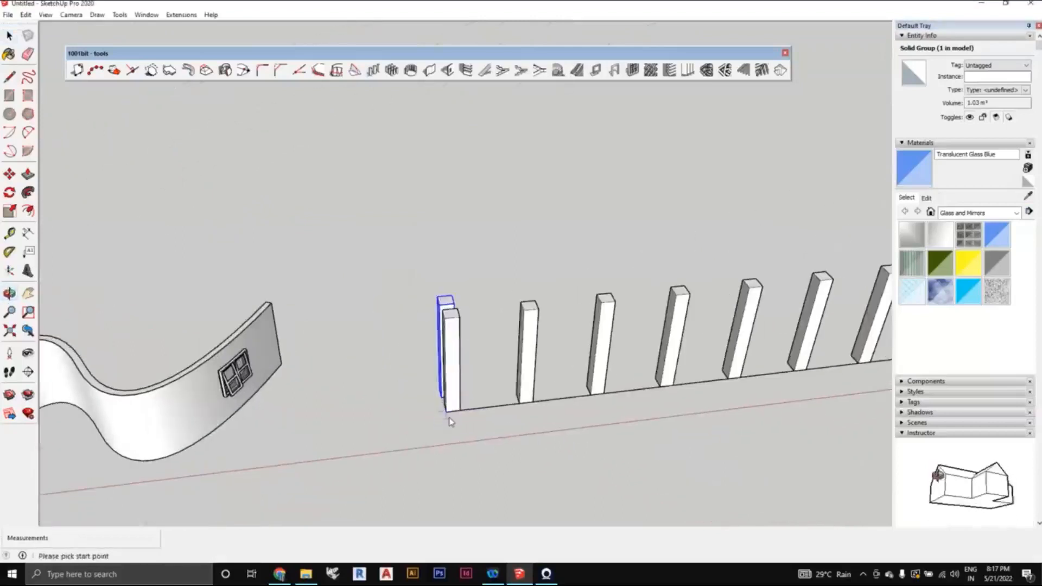
- Draw a second line along the red axis direction in front of the column row, roughly matching the row's length
left_click(10, 78)
mouse_move(391, 353)
middle_mouse_down()
mouse_move(423, 326)
mouse_move(400, 360)
middle_mouse_up()
left_click(393, 310)
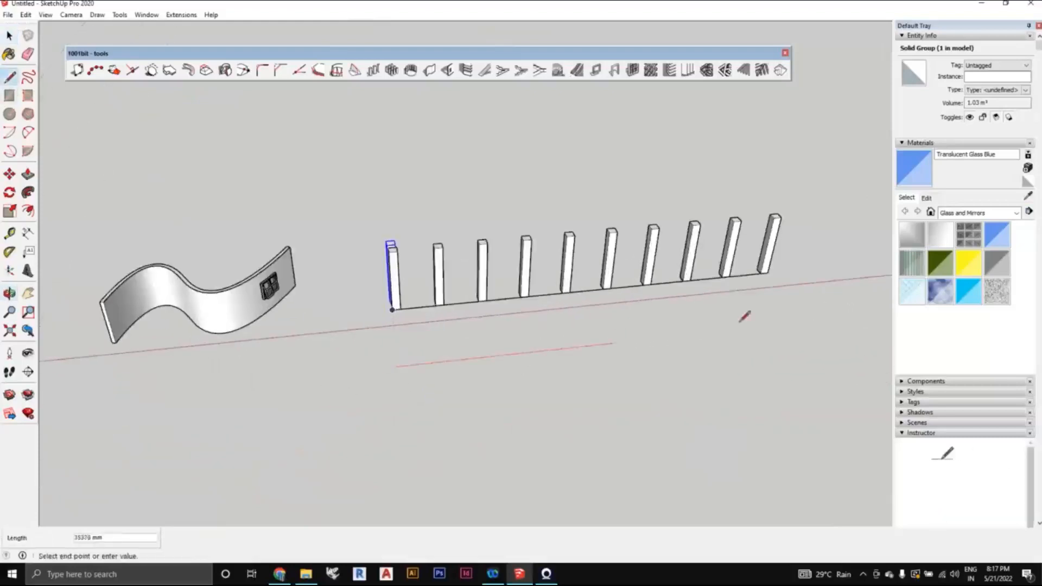
left_click(792, 324)
left_click(9, 36)
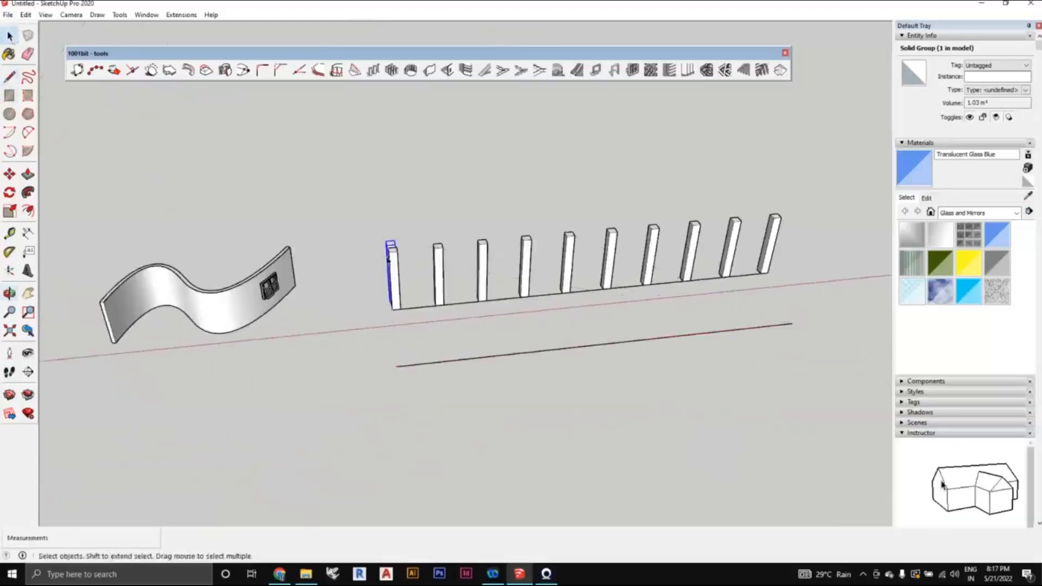
- Array the original column group along the new line at a fixed distance of 1000 mm, setting out from the start point
middle_click_drag(414, 283, 407, 239)
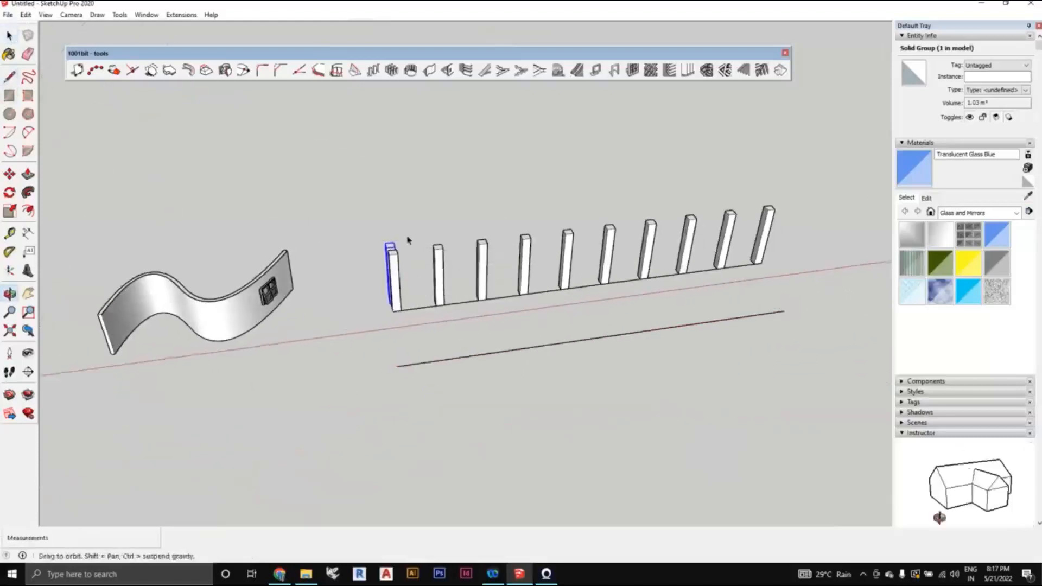
left_click(373, 71)
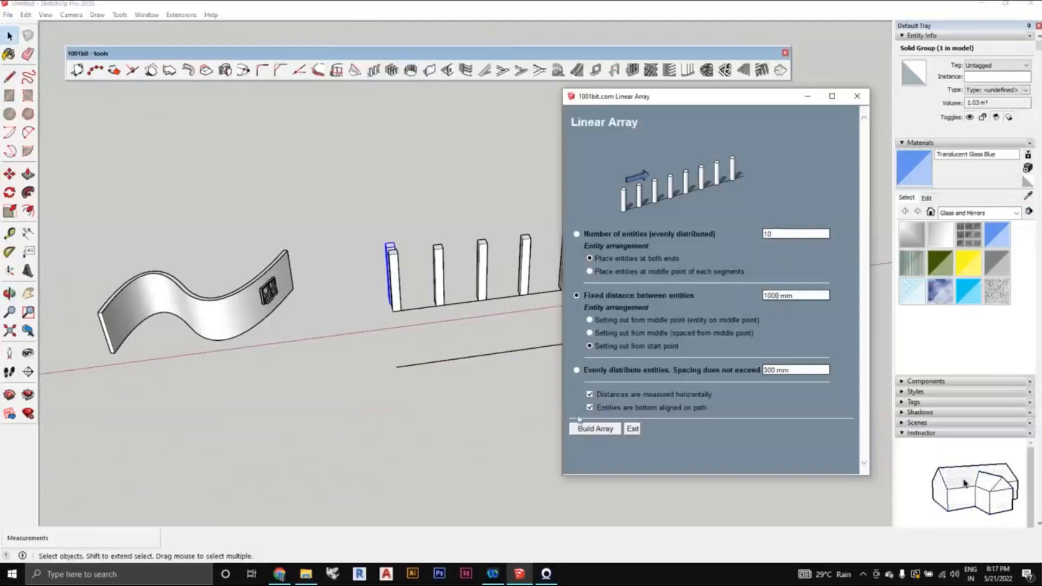
left_click(595, 429)
scroll(404, 318, "up", 5)
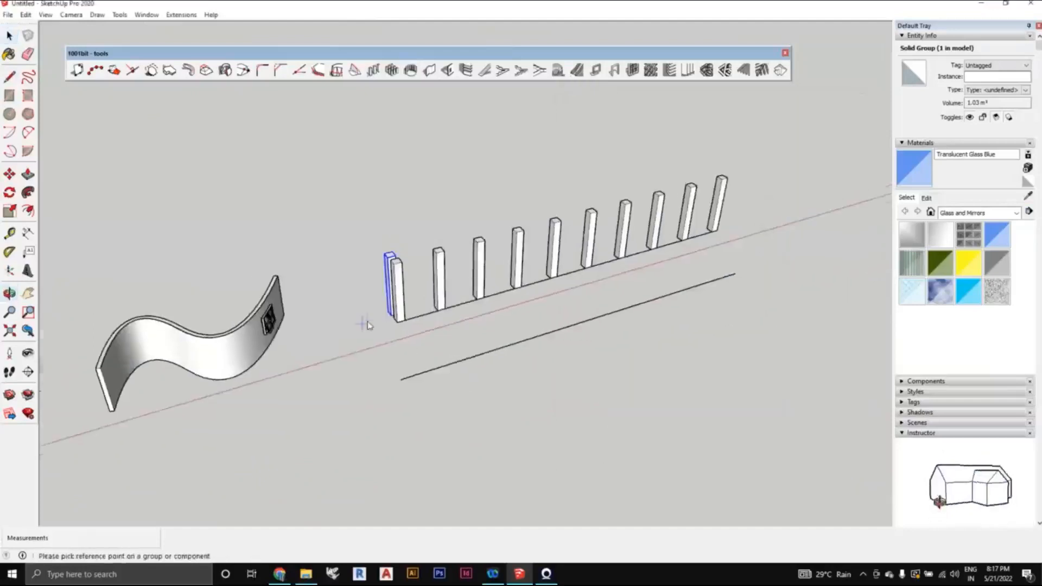
left_click(405, 318)
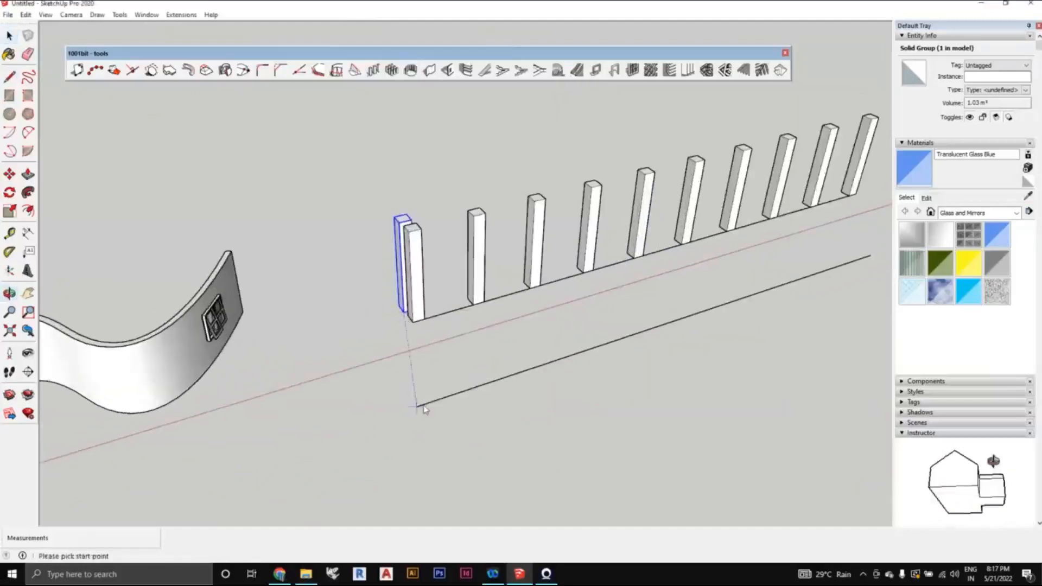
left_click(417, 405)
middle_click_drag(499, 386, 630, 328)
middle_click_drag(839, 416, 716, 312, "shift")
left_click(824, 401)
left_click(10, 36)
scroll(517, 347, "down", 2)
middle_click_drag(581, 392, 635, 395)
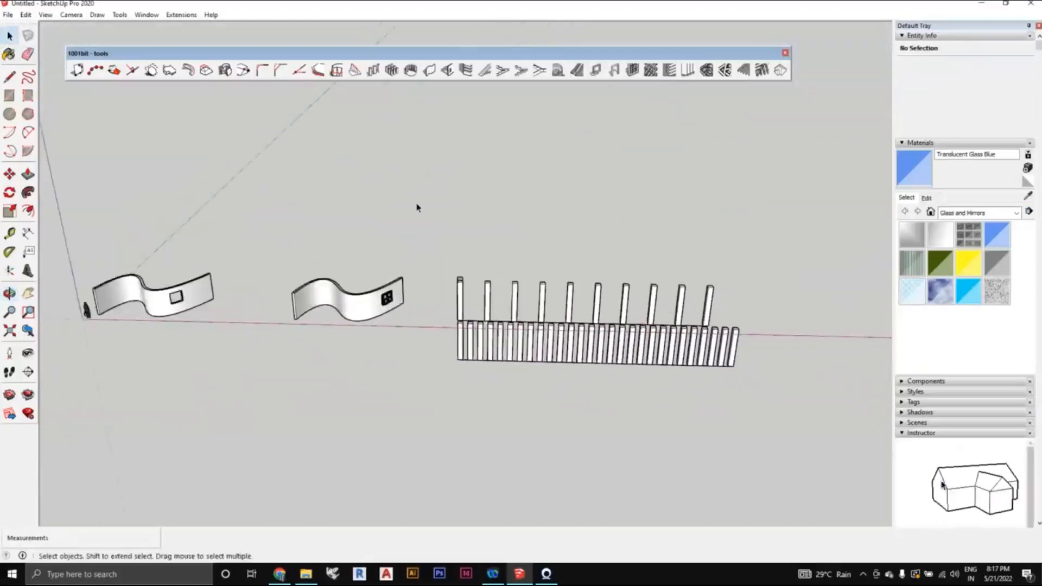
middle_click_drag(375, 182, 421, 167)
middle_click_drag(558, 305, 646, 327)
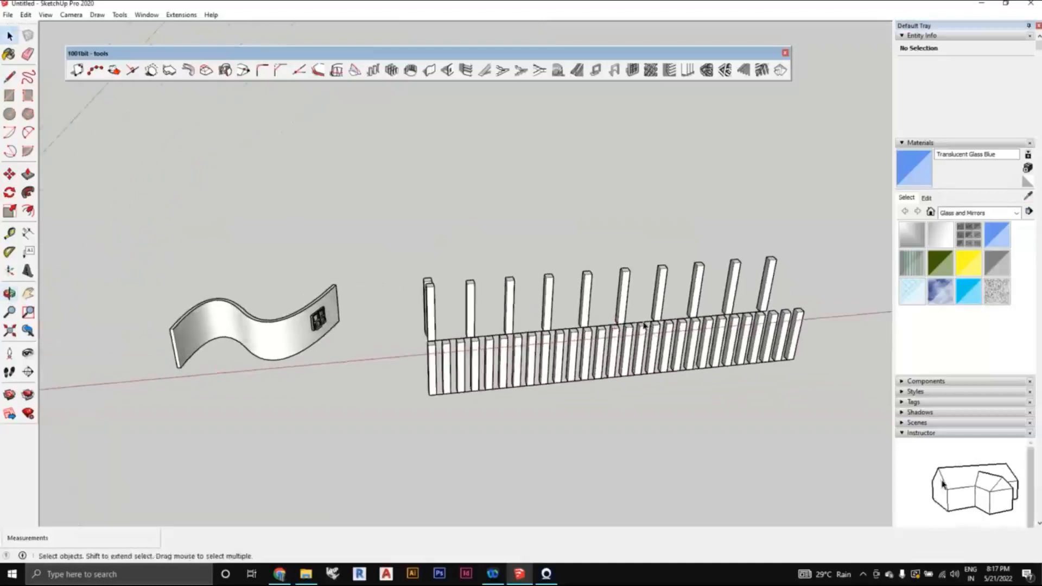
scroll(646, 327, "down", 2)
middle_click_drag(579, 321, 574, 322)
middle_click_drag(638, 317, 600, 298)
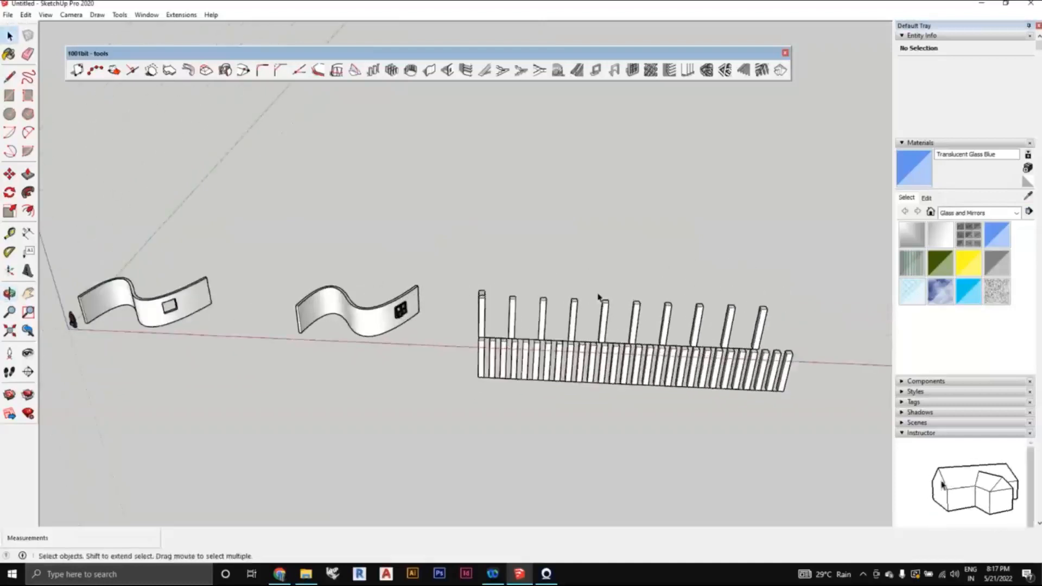
scroll(600, 298, "down", 2)
middle_click_drag(549, 323, 539, 361, "shift")
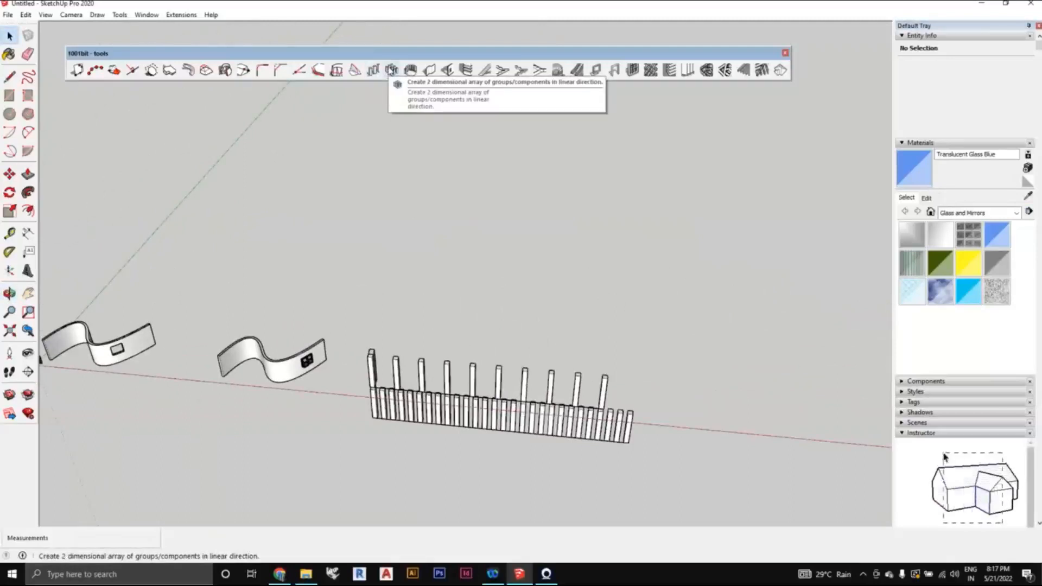
- Draw a ground rectangle about 17.6 m by 28.5 m in the empty area behind the column rows
middle_click_drag(488, 233, 522, 306)
key("r")
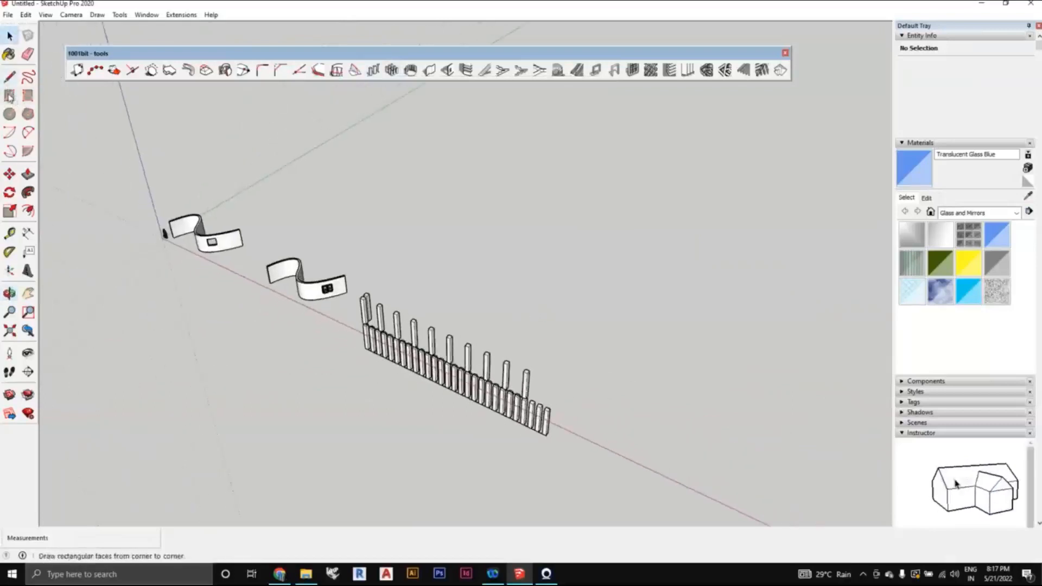
scroll(493, 261, "up", 1)
left_click(464, 284)
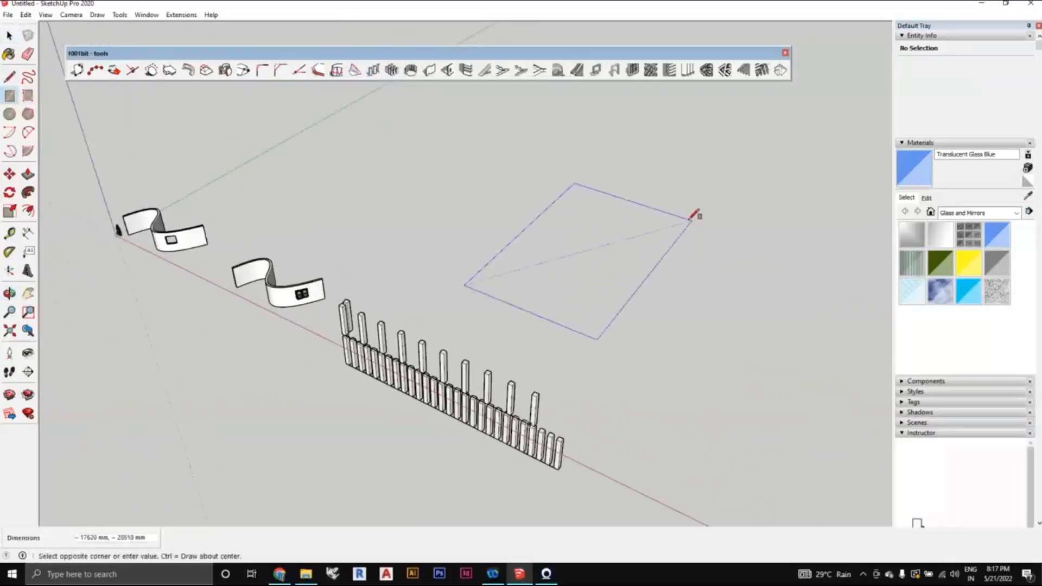
left_click(692, 217)
middle_click_drag(702, 319, 519, 206)
scroll(517, 209, "up", 1)
middle_click_drag(506, 363, 385, 332)
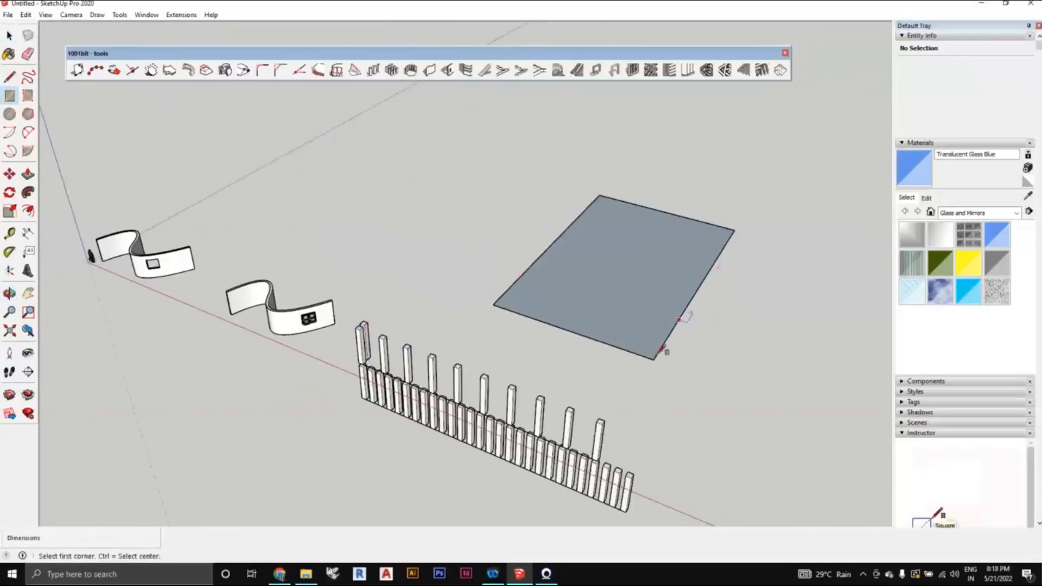
mouse_move(618, 338)
middle_mouse_down()
mouse_move(644, 331)
mouse_move(617, 327)
middle_mouse_up()
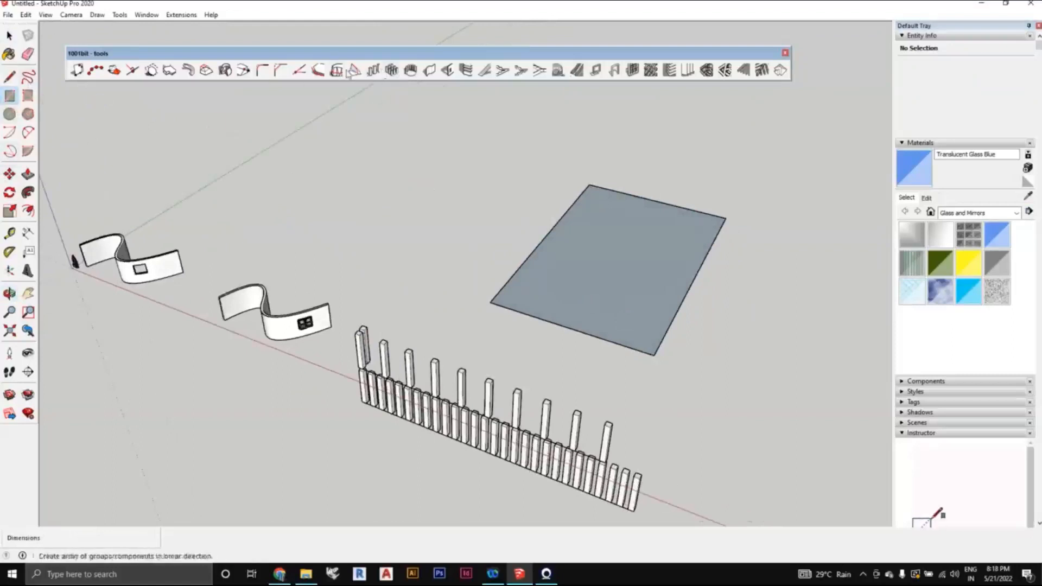
- Start a 1001bit Rectangular Array of the original column group with 5 columns and 3000 mm column and row distances
left_click(8, 40)
middle_click_drag(480, 359, 453, 372)
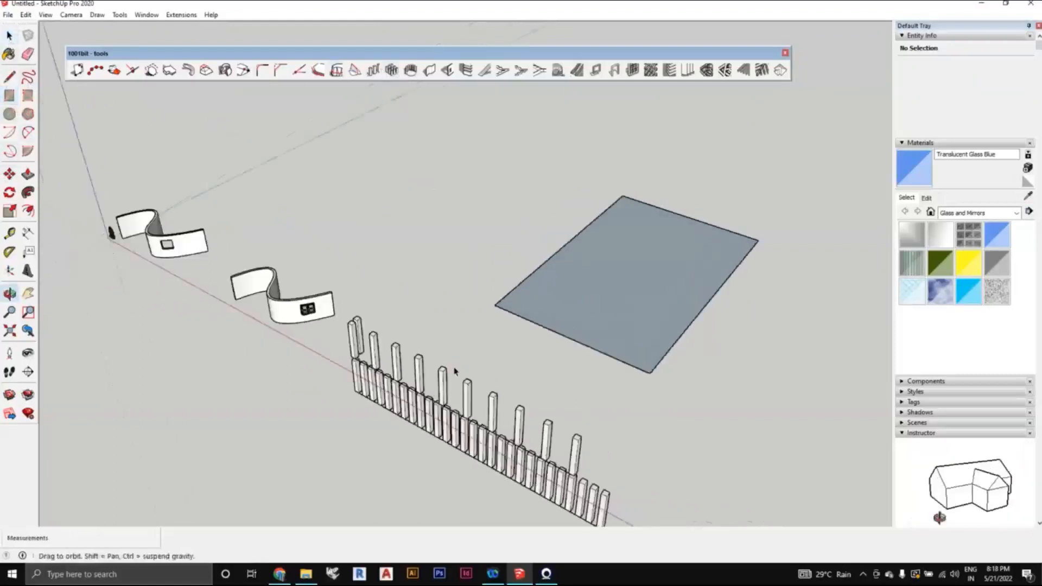
scroll(354, 320, "up", 2)
left_click(347, 320)
middle_click_drag(472, 337, 575, 341)
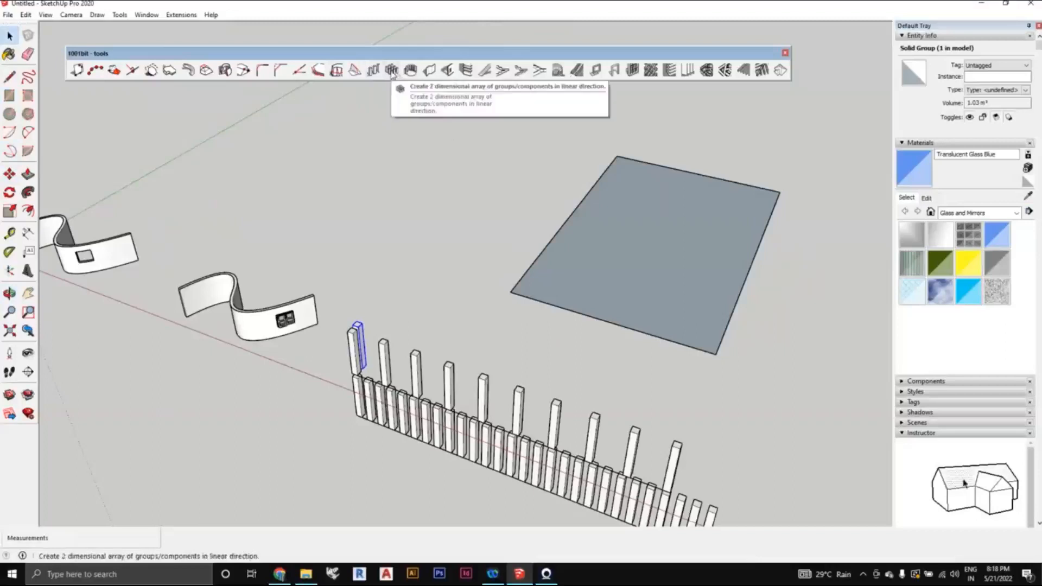
left_click(391, 70)
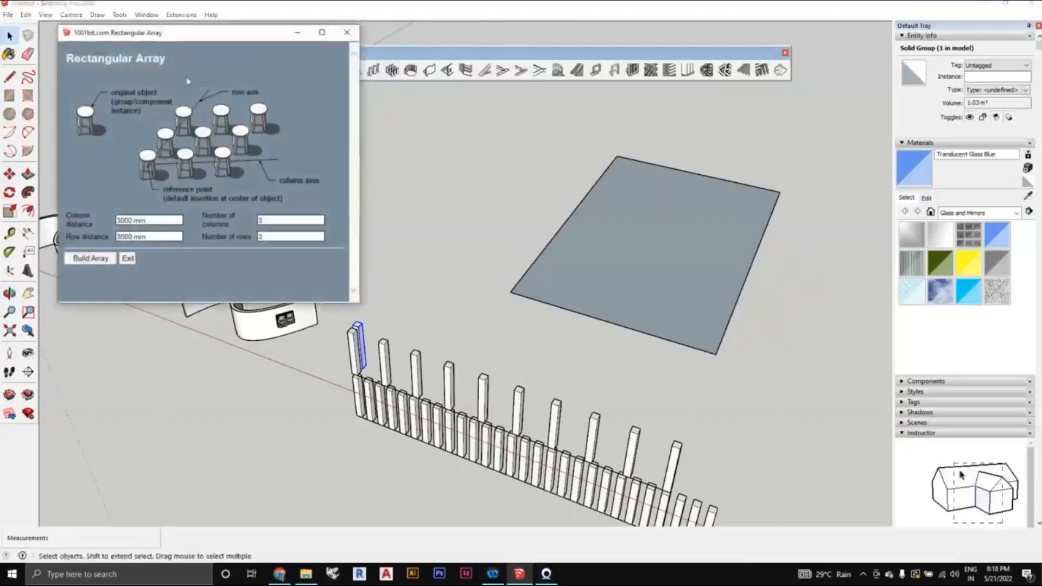
left_click_drag(187, 34, 259, 75)
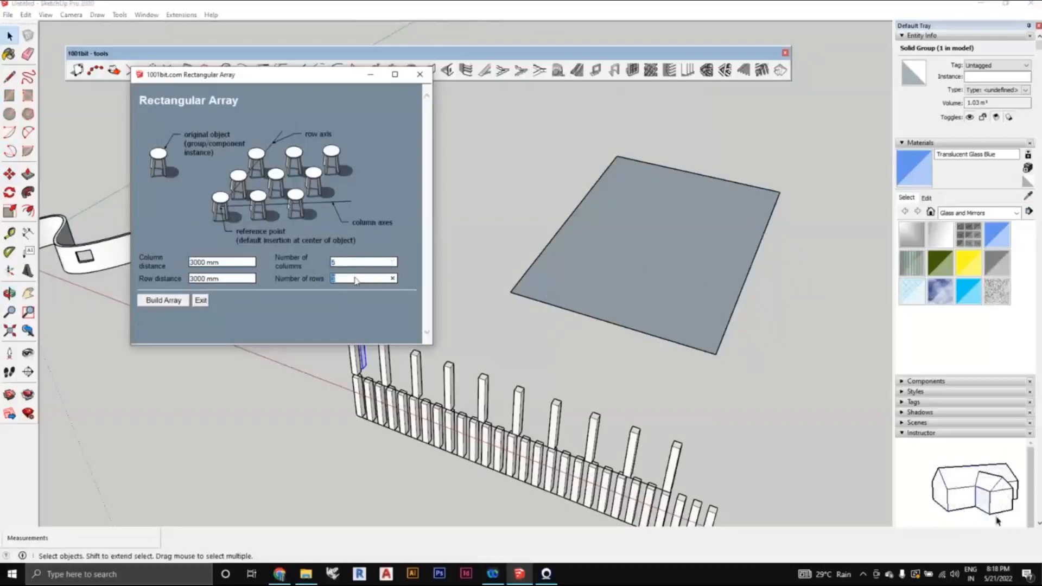
left_click(165, 300)
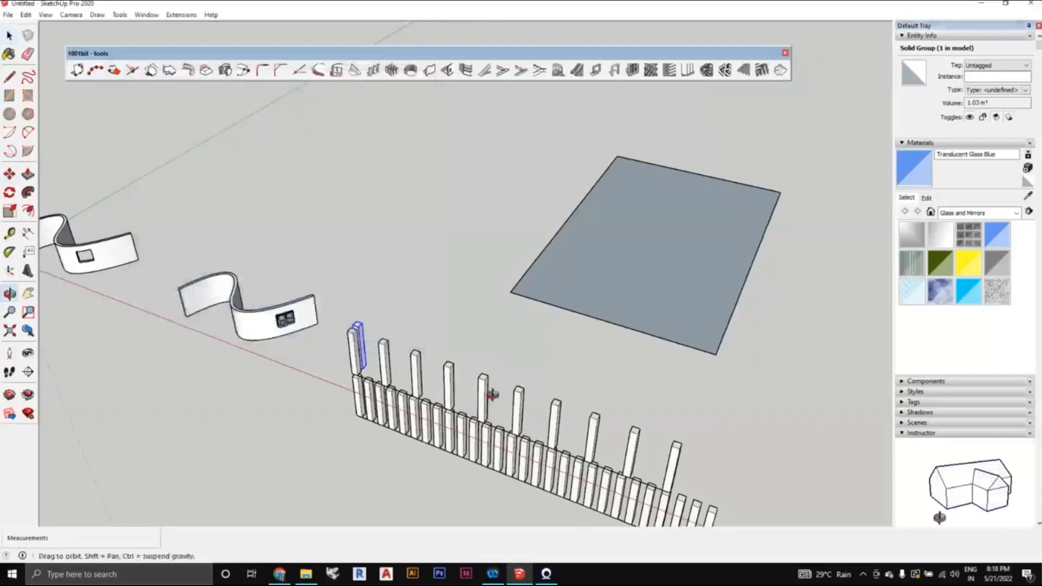
- Place the rectangular array from the ground rectangle's near corner, directed along its edge parallel to the green axis
scroll(542, 361, "up", 6)
middle_click_drag(443, 363, 568, 206)
left_click(481, 357)
mouse_move(642, 212)
middle_mouse_down()
mouse_move(693, 242)
mouse_move(541, 344)
mouse_move(481, 326)
middle_mouse_up()
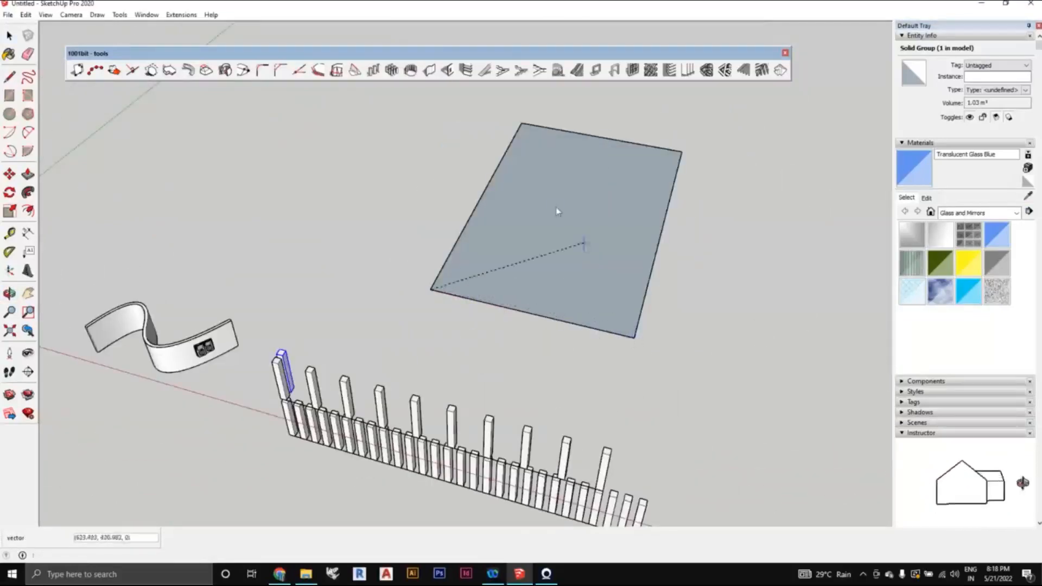
middle_click_drag(558, 211, 512, 338)
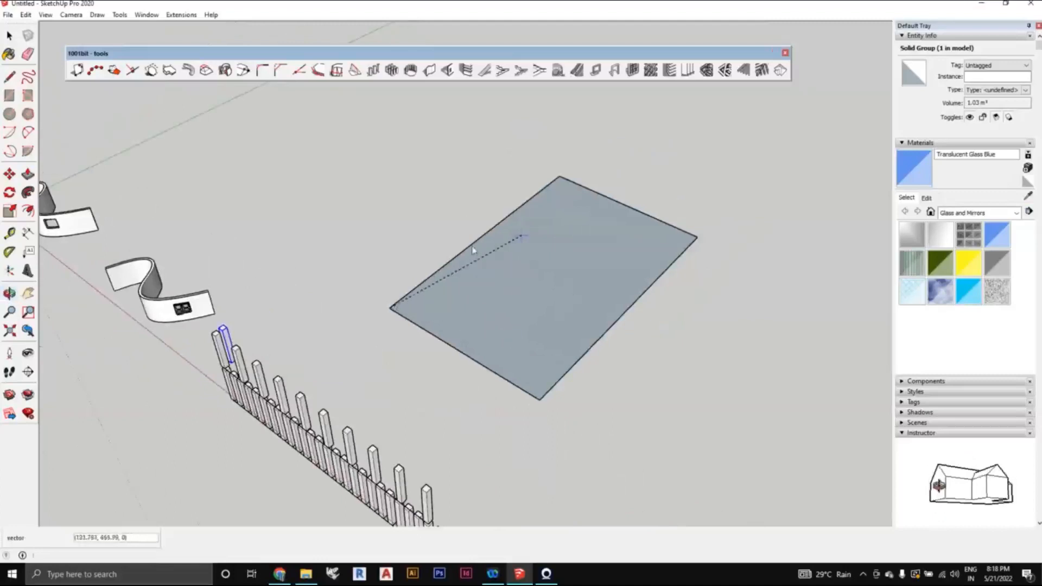
left_click(556, 180)
middle_click_drag(555, 363, 609, 418)
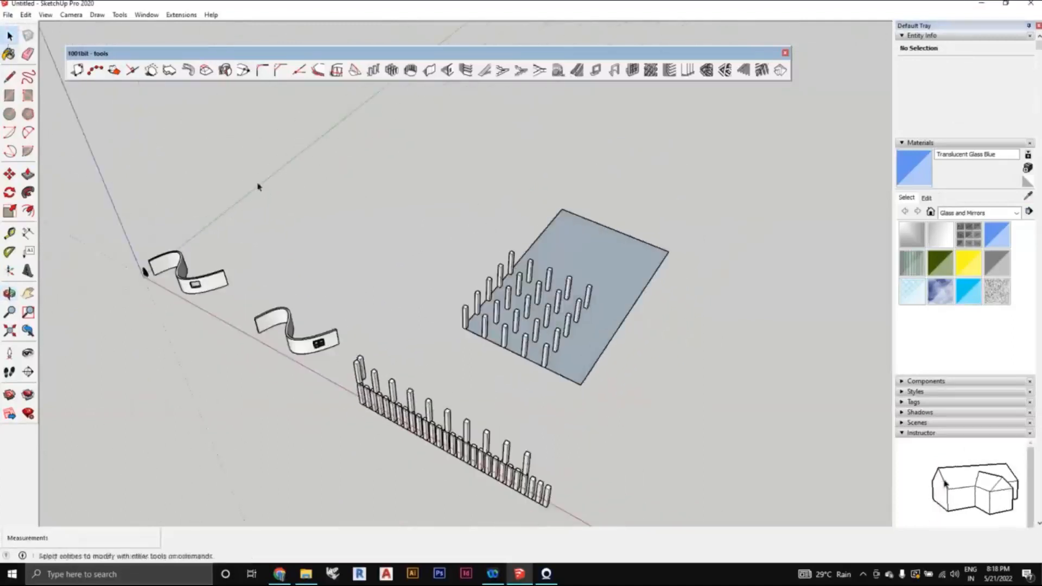
- Examine the column grid on the rectangle alongside the linear column rows from several angles
scroll(536, 404, "up", 1)
middle_click_drag(536, 404, 602, 341)
middle_click_drag(569, 404, 604, 375)
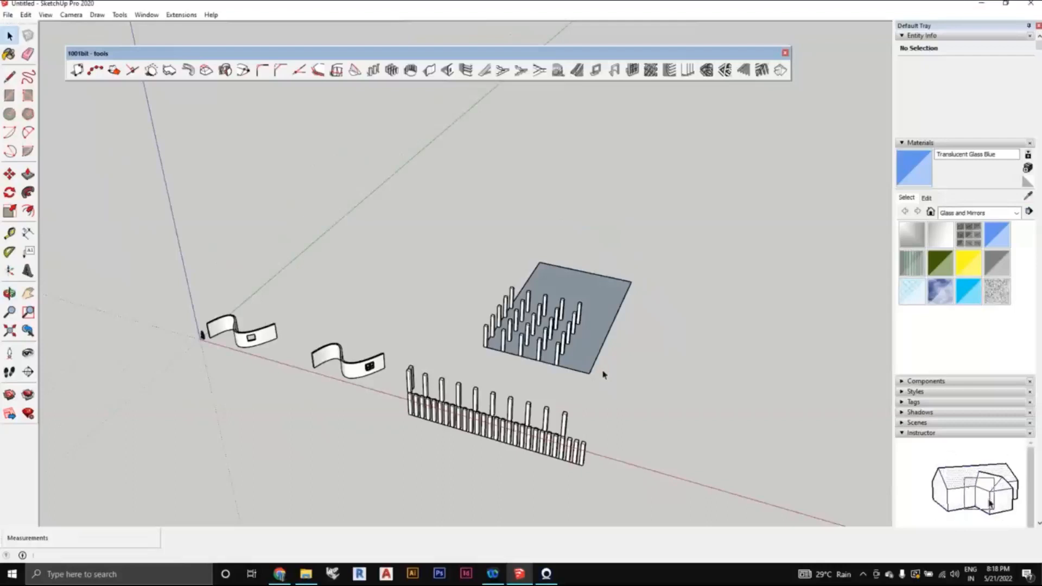
scroll(603, 374, "down", 2)
middle_click_drag(631, 349, 558, 328, "shift")
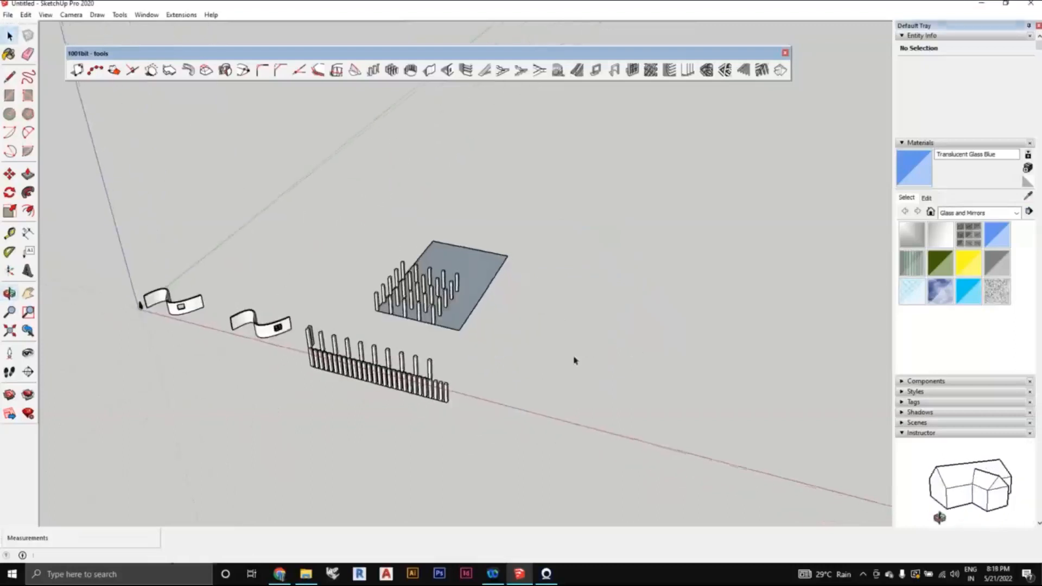
scroll(574, 361, "up", 1)
middle_click_drag(556, 365, 561, 355)
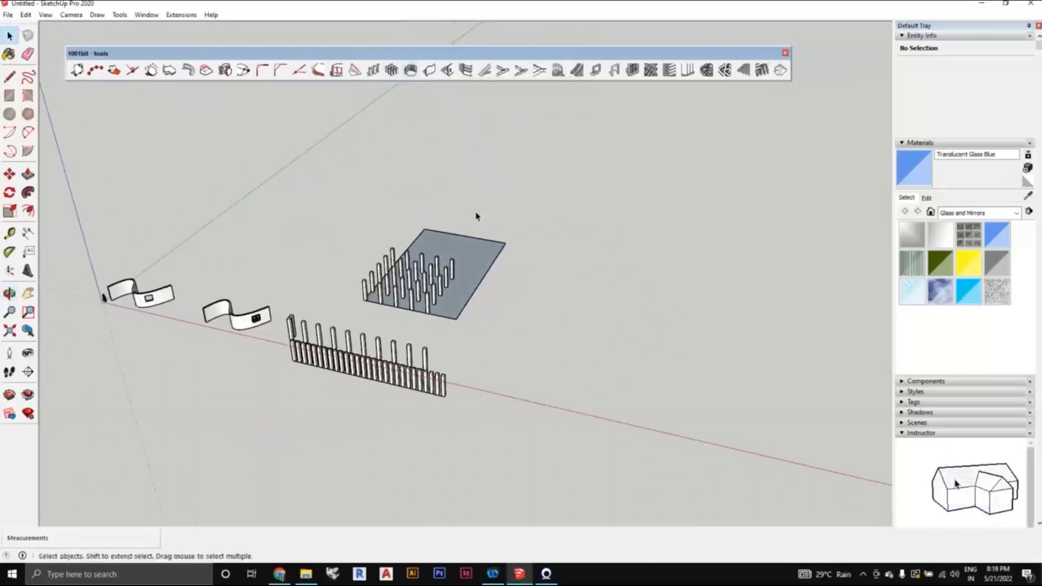
scroll(495, 348, "up", 2)
scroll(338, 324, "up", 1)
scroll(361, 310, "down", 2)
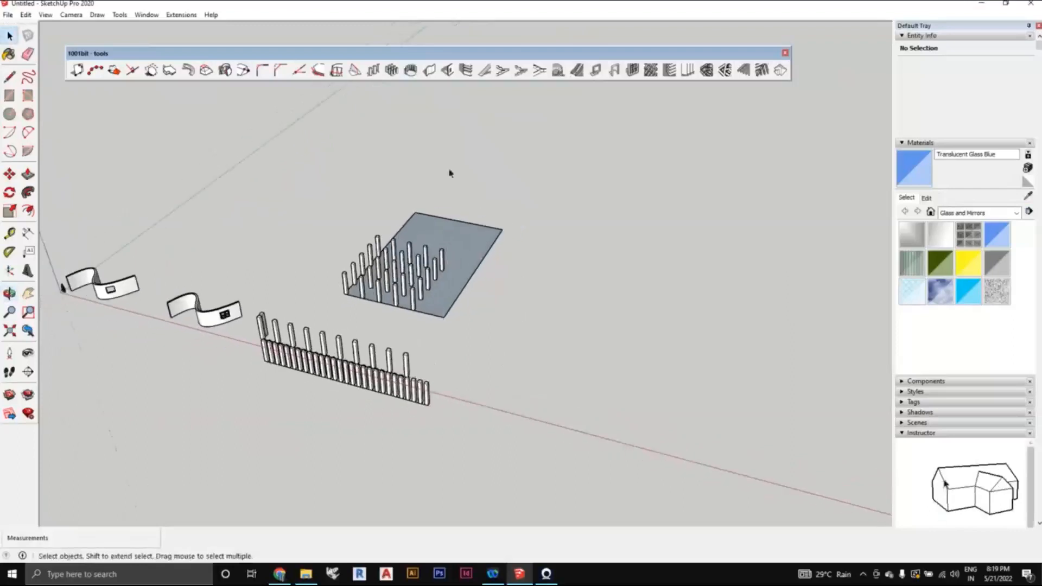
- Select the original column group and open the 1001bit Polar Array settings for it
middle_click_drag(259, 320, 259, 311)
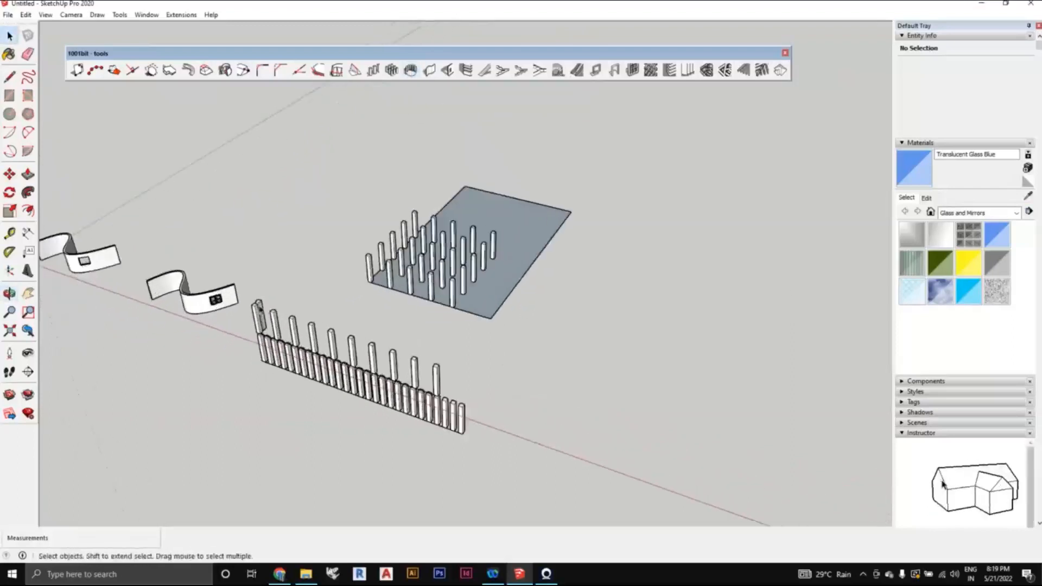
left_click(259, 315)
scroll(279, 319, "down", 1)
scroll(278, 319, "up", 2)
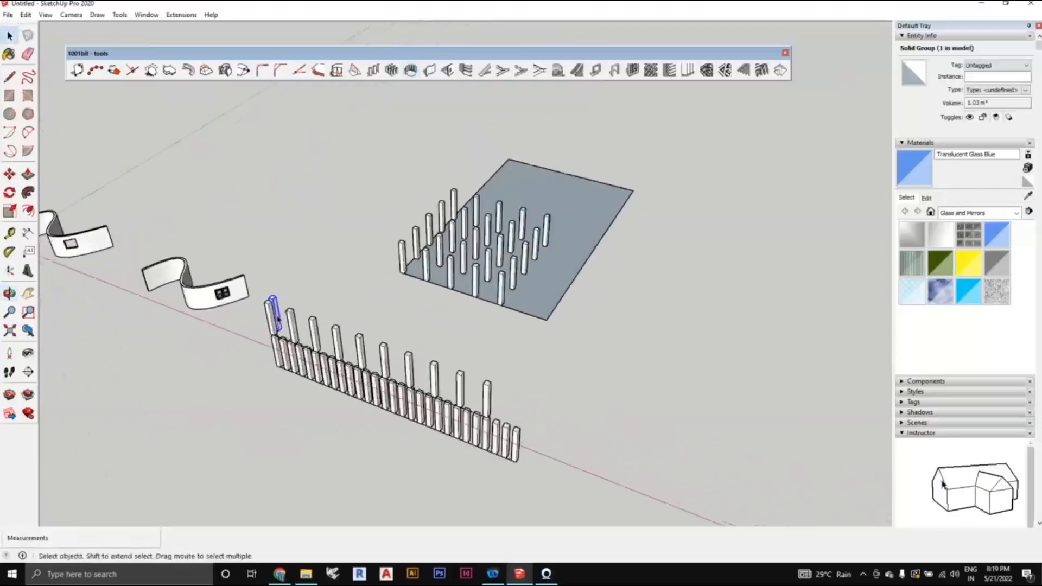
middle_click_drag(281, 318, 409, 314)
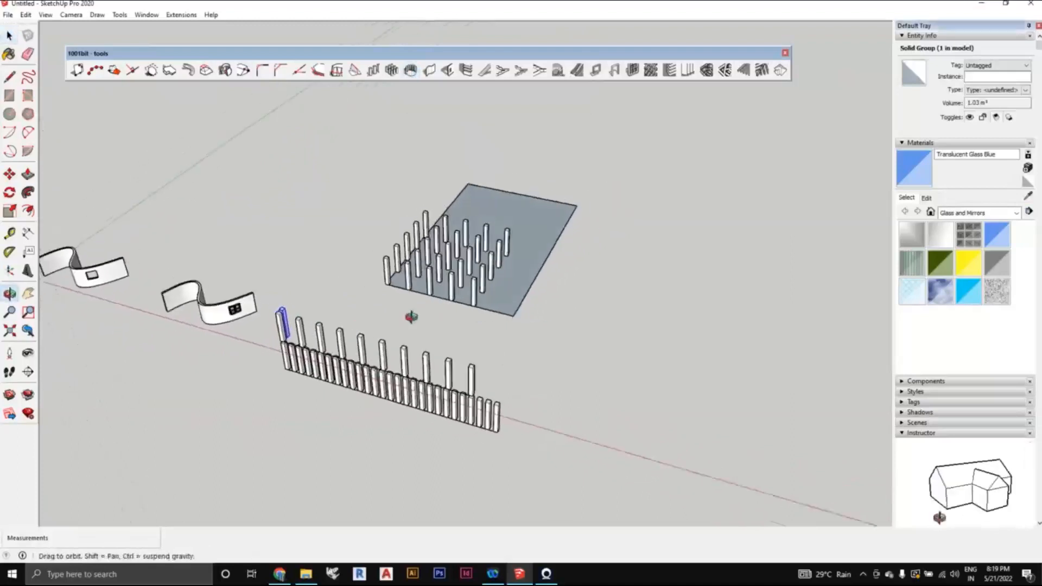
left_click(410, 70)
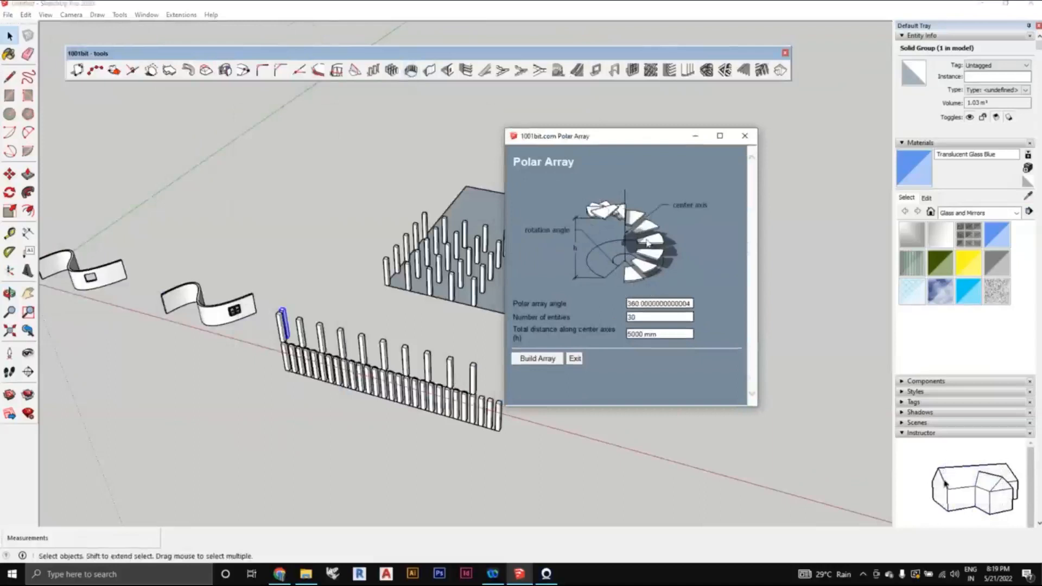
left_click_drag(608, 141, 632, 145)
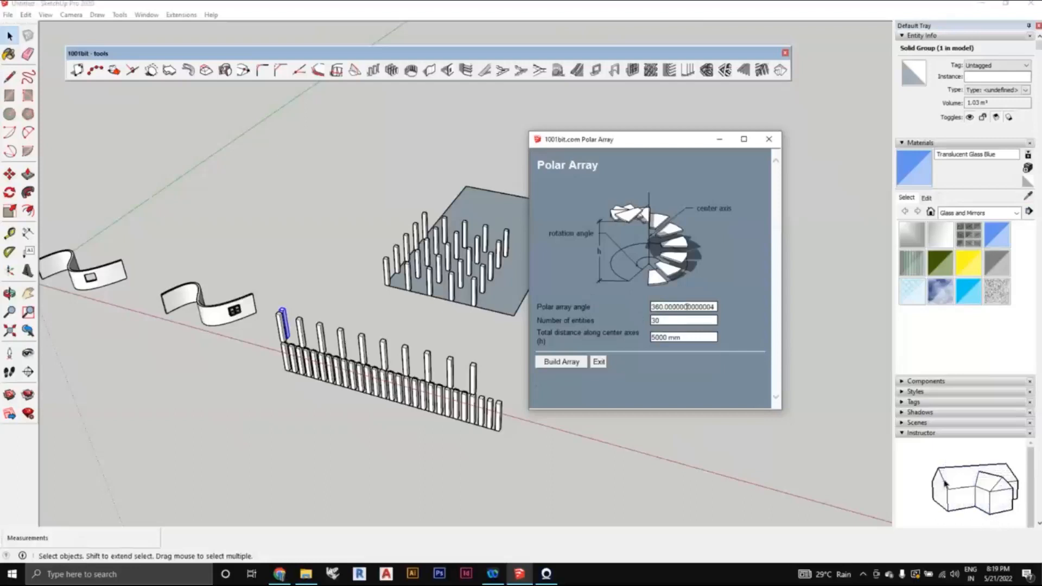
- Set the polar array angle to 360, change the number of entities, and start building the array
double_click(686, 306)
type("6")
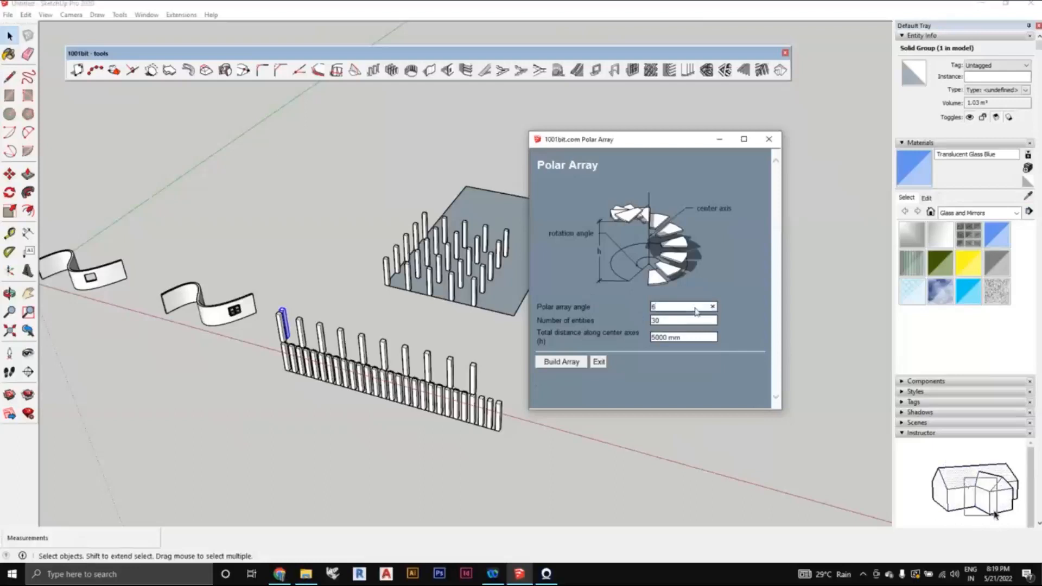
key("BackSpace")
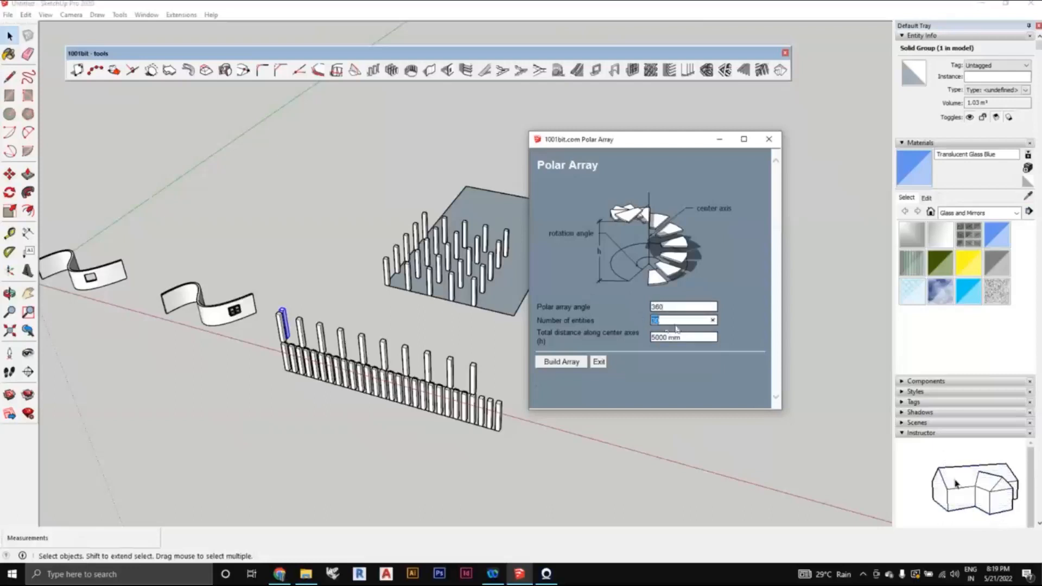
type("2")
left_click(576, 365)
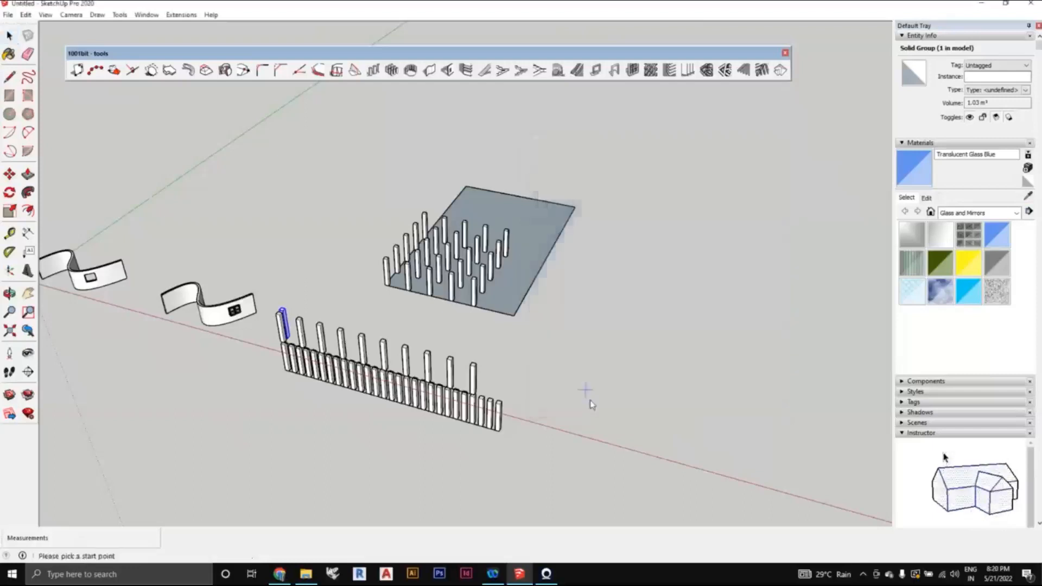
- Pick the polar array's start point at the base of the original column group
scroll(588, 402, "down", 2)
middle_click_drag(590, 402, 551, 405)
scroll(332, 374, "up", 1)
scroll(345, 355, "up", 3)
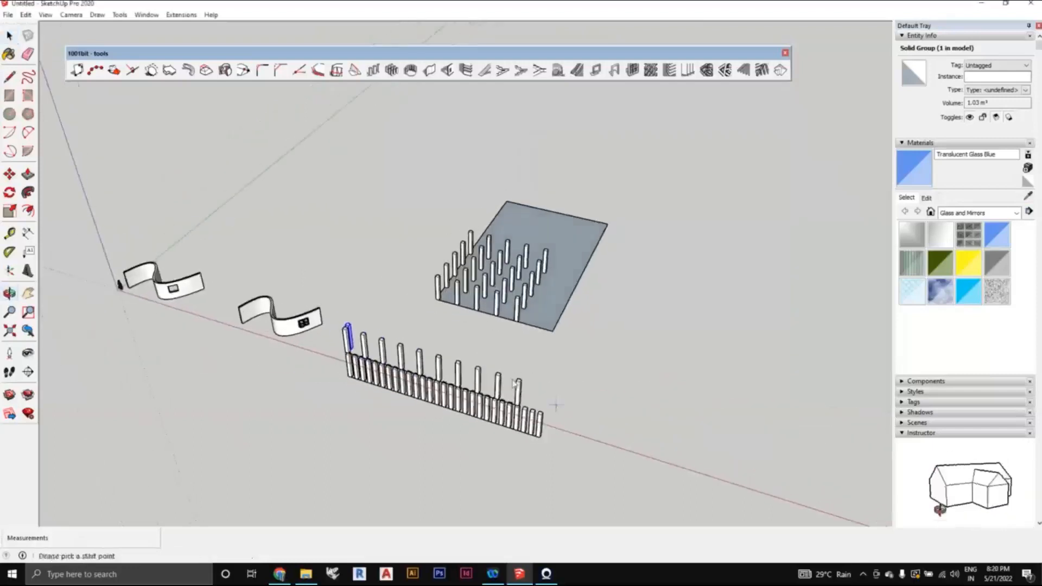
middle_click_drag(350, 356, 445, 354)
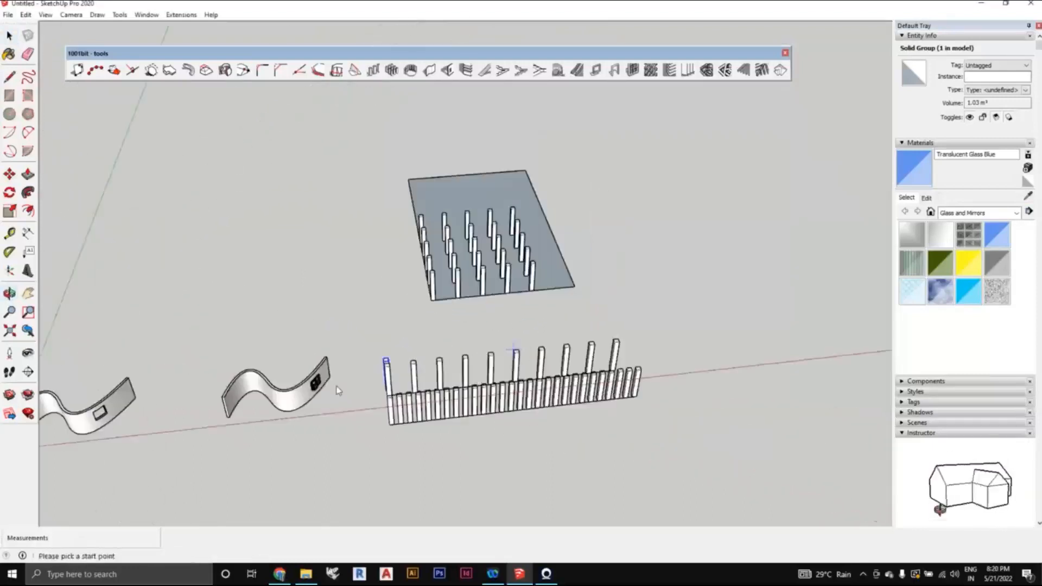
scroll(336, 385, "up", 2)
middle_click_drag(337, 386, 458, 391)
scroll(445, 402, "up", 2)
left_click(446, 402)
- Define the polar array's rotation axis from the start point along the green axis direction to build the array
scroll(604, 279, "down", 2)
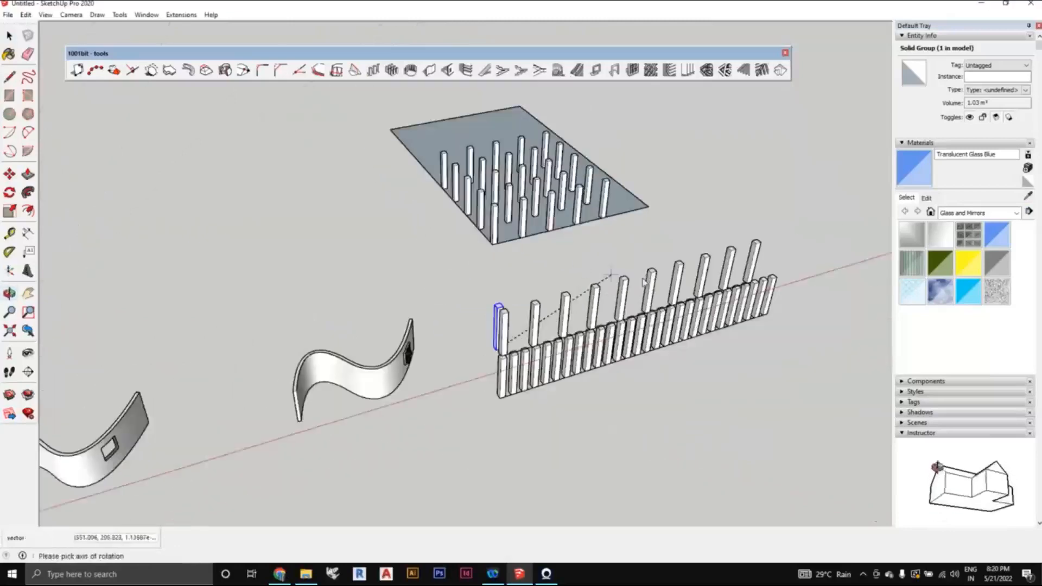
middle_click_drag(603, 279, 500, 287)
scroll(500, 288, "down", 2)
middle_click_drag(541, 316, 459, 372)
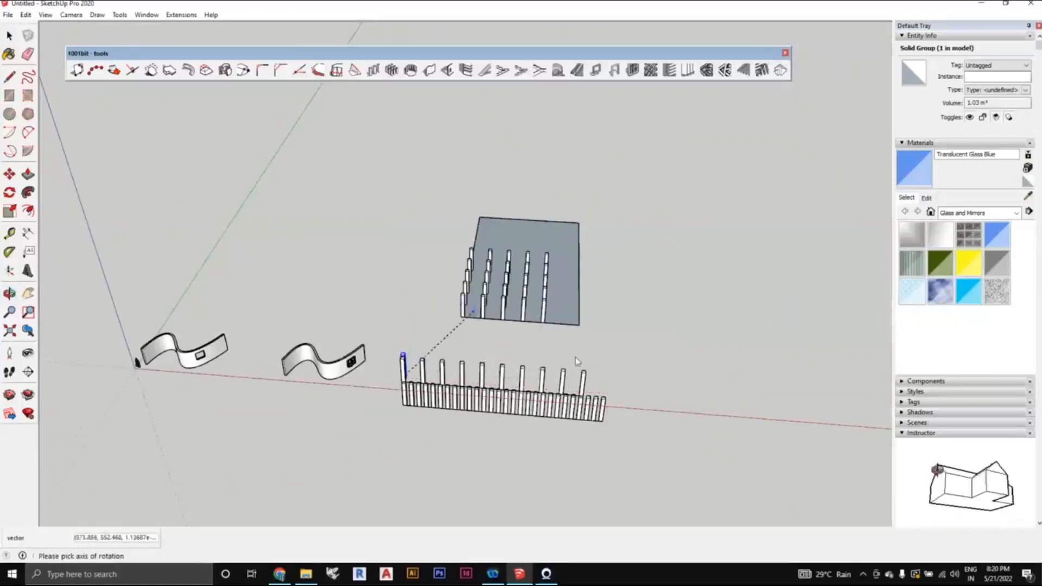
middle_click_drag(635, 384, 425, 295)
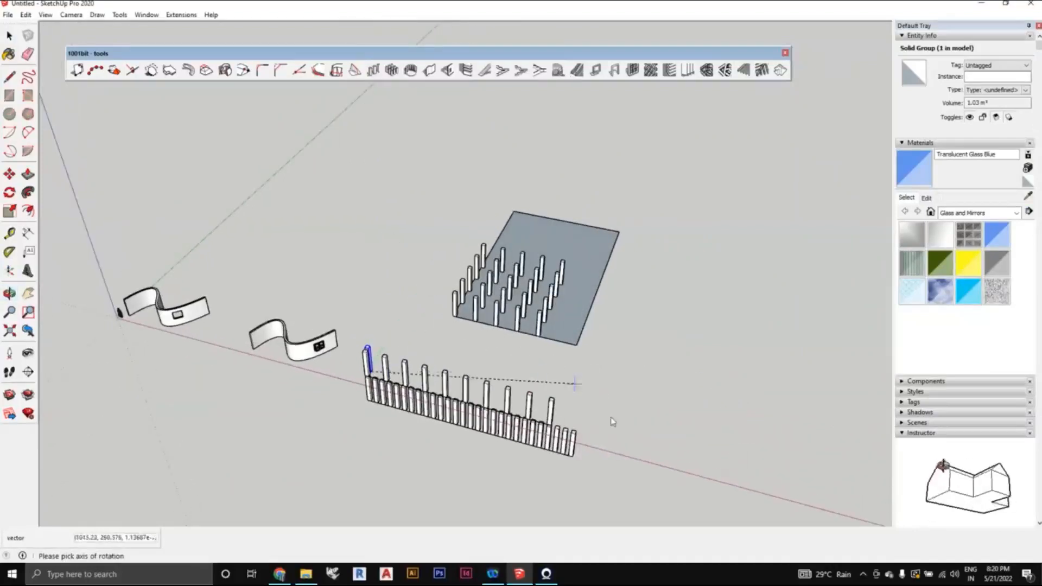
middle_click_drag(416, 243, 500, 264)
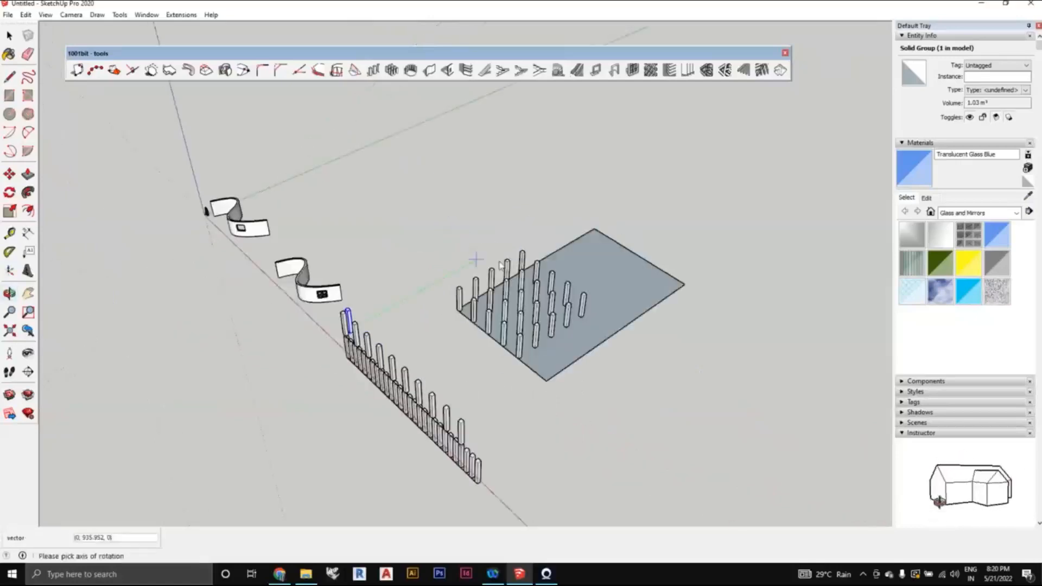
left_click(522, 235)
- Examine the polar array around the original column up close and select its downward-pointing copy
middle_click_drag(477, 375, 168, 400)
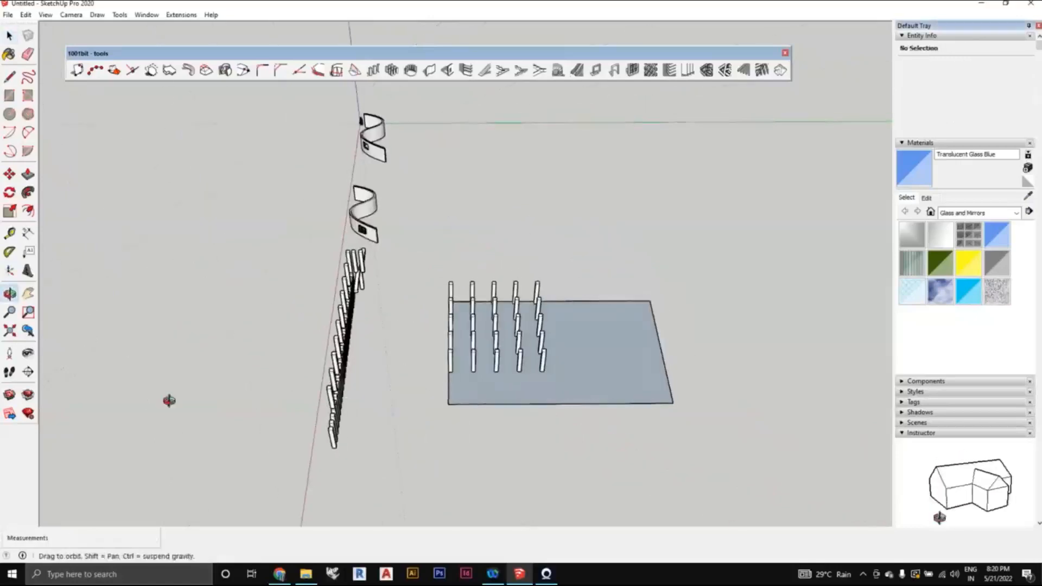
middle_click_drag(542, 239, 313, 283)
scroll(453, 209, "up", 3)
middle_click_drag(505, 279, 430, 244)
scroll(430, 245, "up", 3)
middle_click_drag(353, 271, 261, 292)
middle_click_drag(542, 285, 487, 300)
scroll(493, 211, "up", 1)
scroll(496, 228, "down", 1)
scroll(502, 211, "up", 1)
left_click(503, 210)
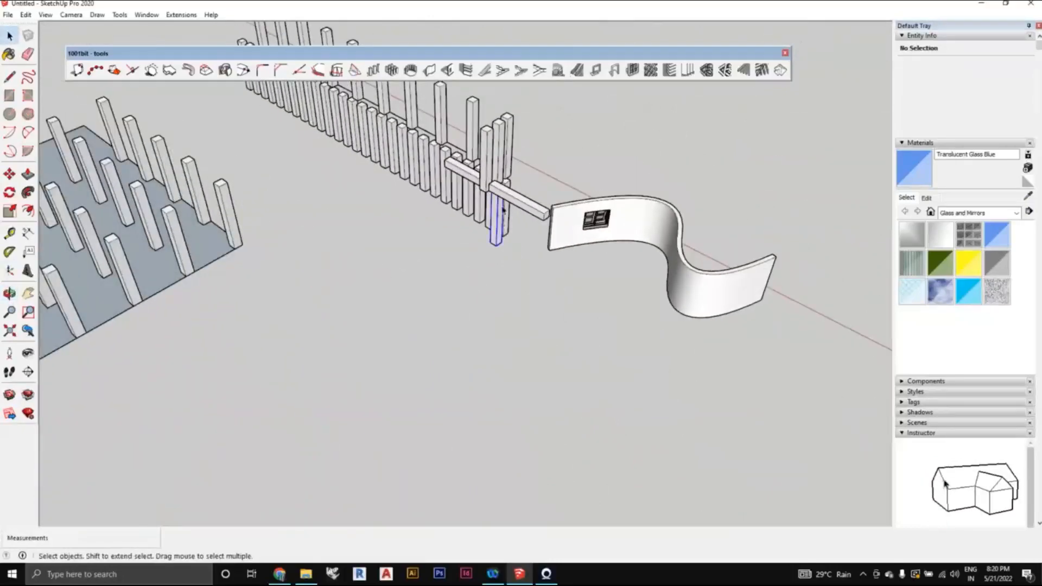
- Select the four polar array copies around the original column and move them along the green axis to open ground
left_click(474, 180, "ctrl")
scroll(474, 181, "down", 2)
key("m")
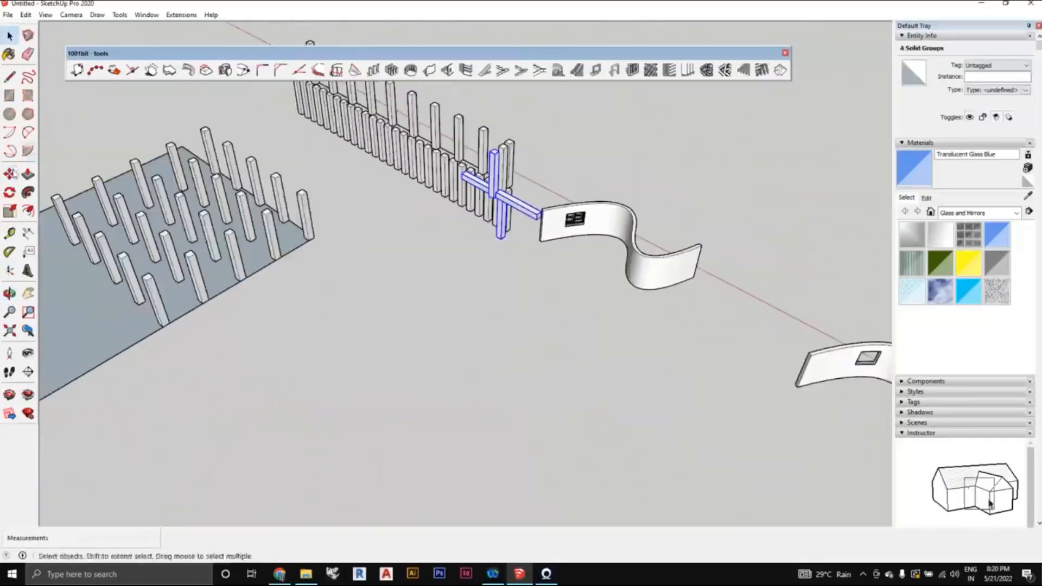
scroll(485, 200, "down", 1)
left_click(486, 202)
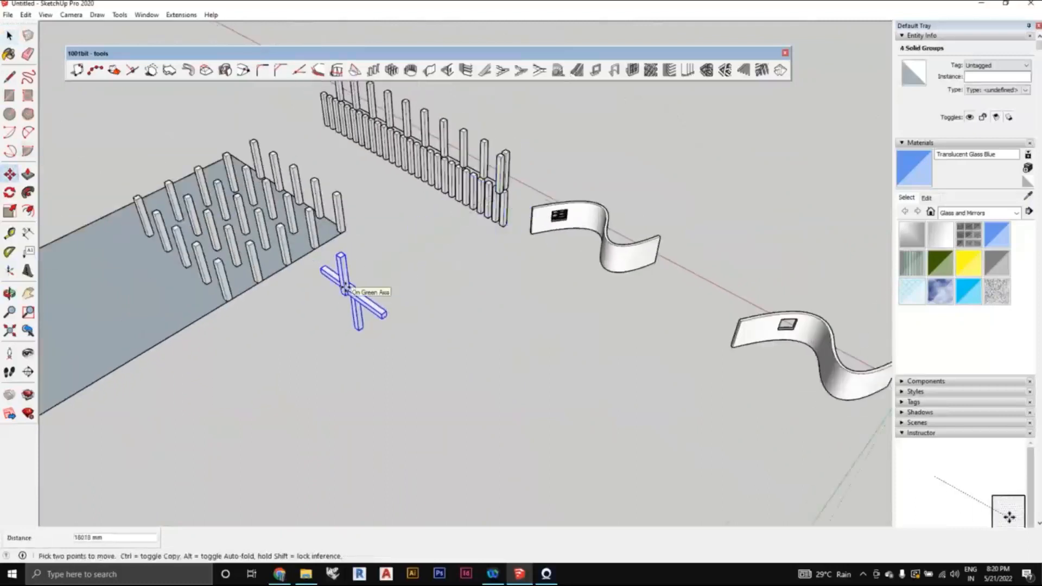
left_click(345, 287)
middle_click_drag(449, 330, 437, 288)
middle_click_drag(421, 242, 501, 267)
- Undo and redo the copies' move to compare both layouts up close, and finally undo it
key("ctrl+z")
scroll(490, 212, "up", 1)
scroll(490, 212, "up", 2)
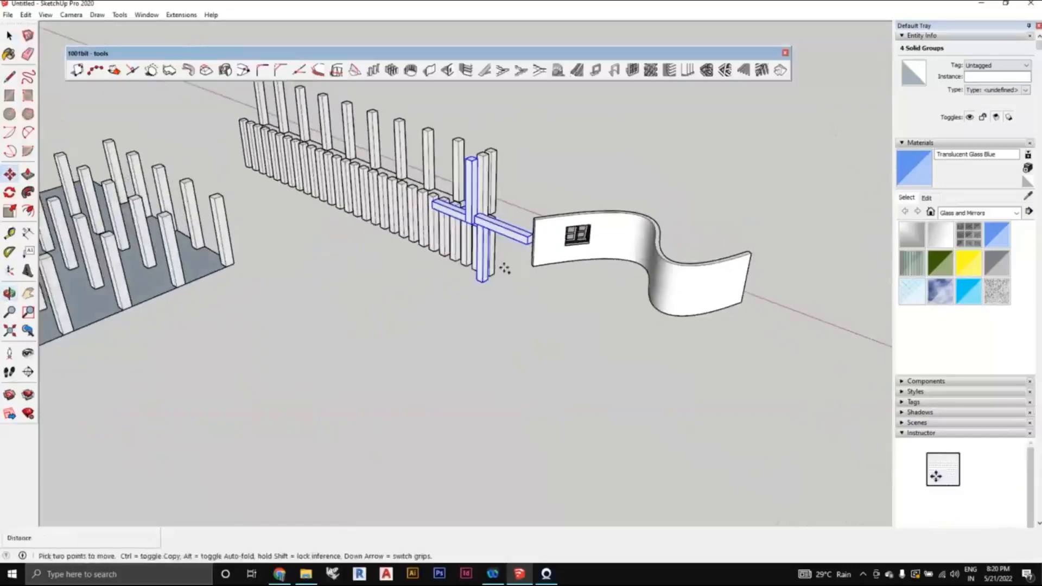
key("ctrl+y")
scroll(440, 311, "down", 1)
middle_click_drag(384, 347, 104, 401)
scroll(402, 324, "up", 1)
scroll(377, 286, "down", 1)
scroll(389, 322, "down", 1)
scroll(301, 270, "up", 3)
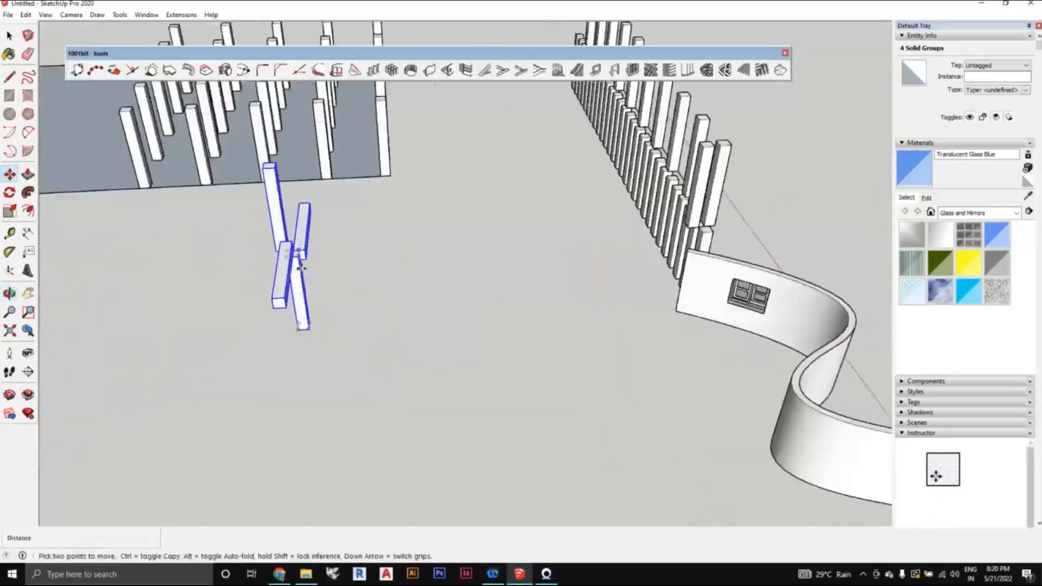
scroll(301, 269, "up", 1)
scroll(509, 272, "down", 2)
key("ctrl+z")
- Add the original column to the selected copies and move all five groups to open ground beside the ground rectangle
middle_click_drag(611, 279, 645, 282)
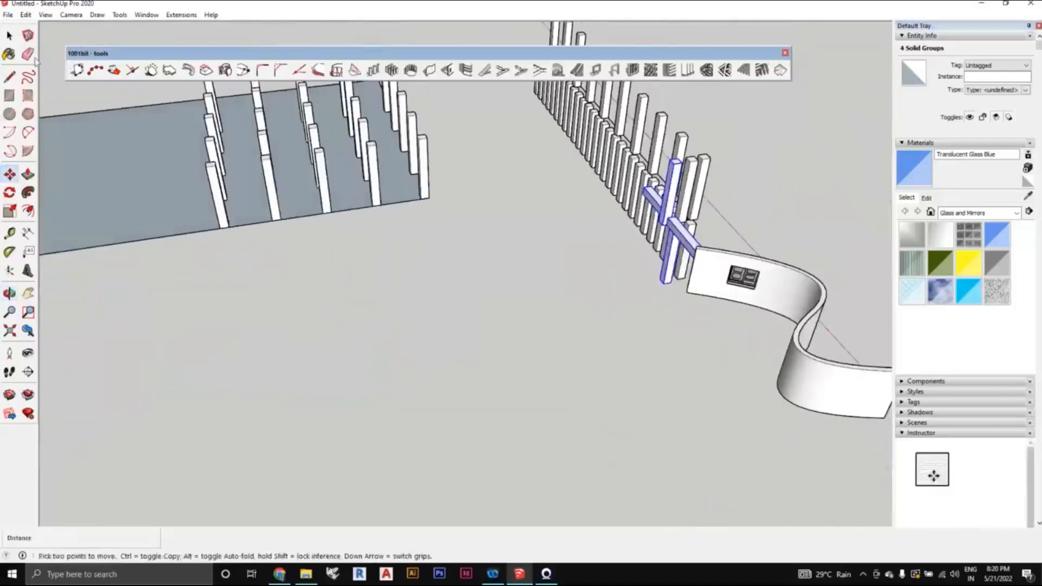
left_click(10, 35)
left_click(679, 214)
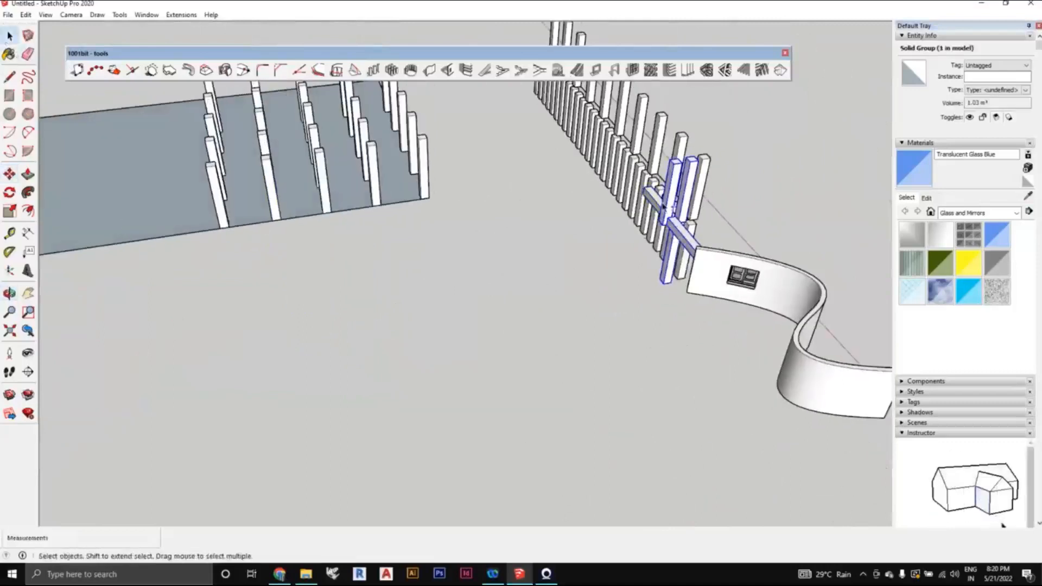
key("m")
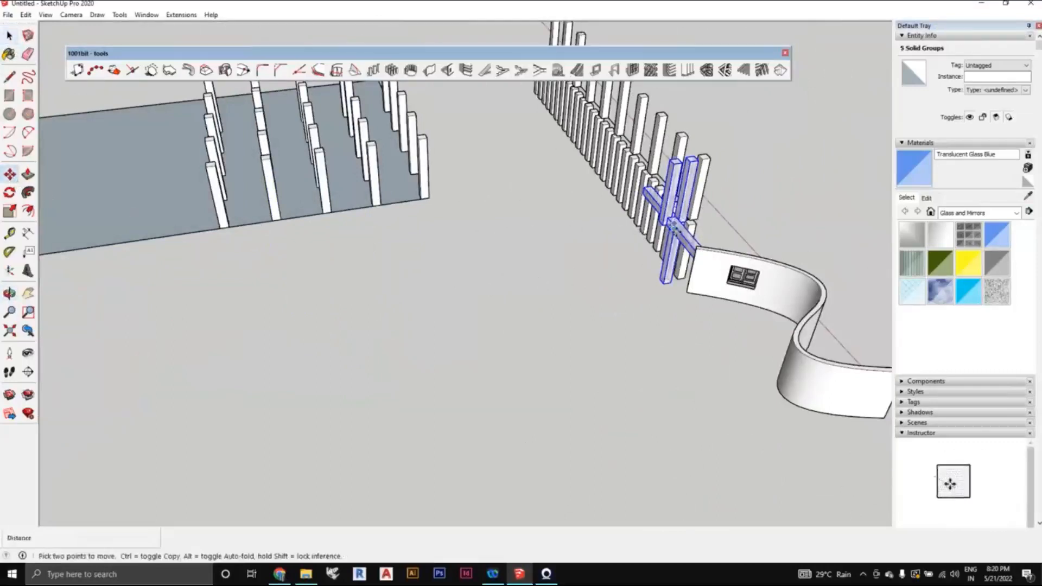
left_click(672, 222)
left_click(326, 287)
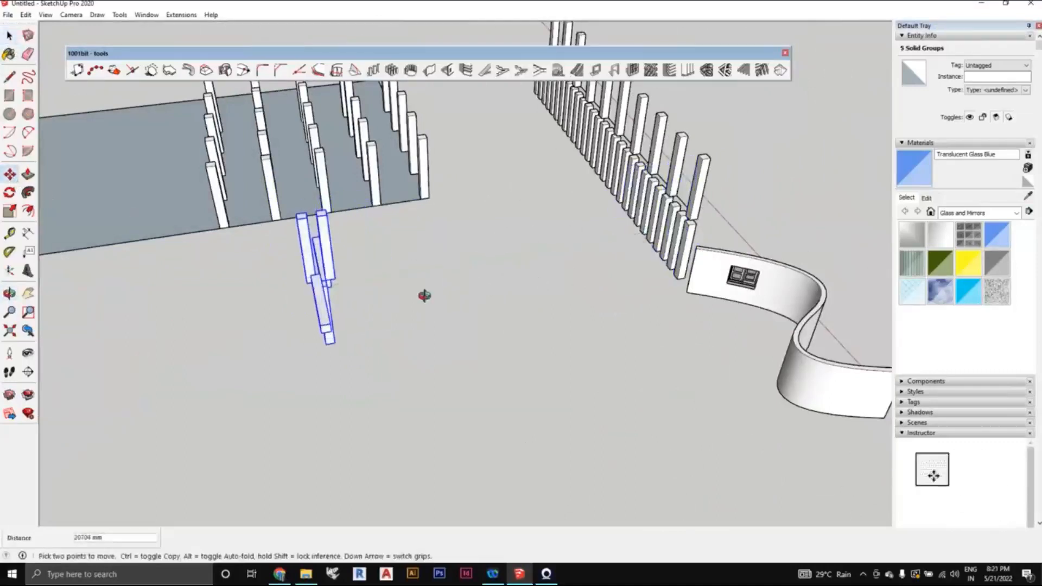
middle_click_drag(423, 295, 373, 205)
middle_click_drag(306, 271, 317, 248)
scroll(317, 248, "down", 1)
middle_click_drag(380, 277, 428, 266)
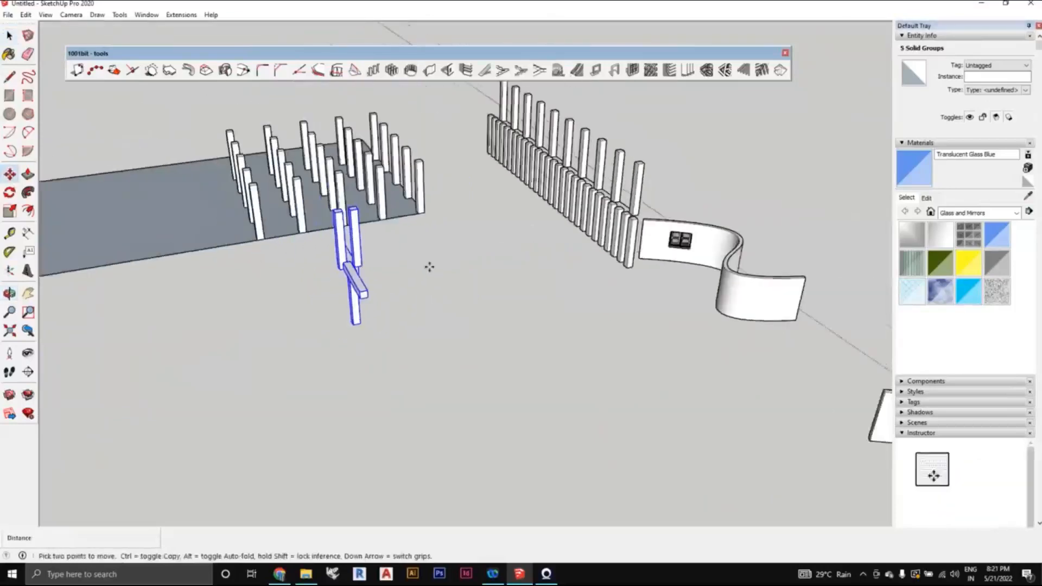
scroll(431, 271, "down", 1)
- Undo the five-group move and the polar array, and move the single column to open ground beside the ground rectangle
key("ctrl+z")
key("ctrl+z")
middle_click_drag(606, 309, 603, 329)
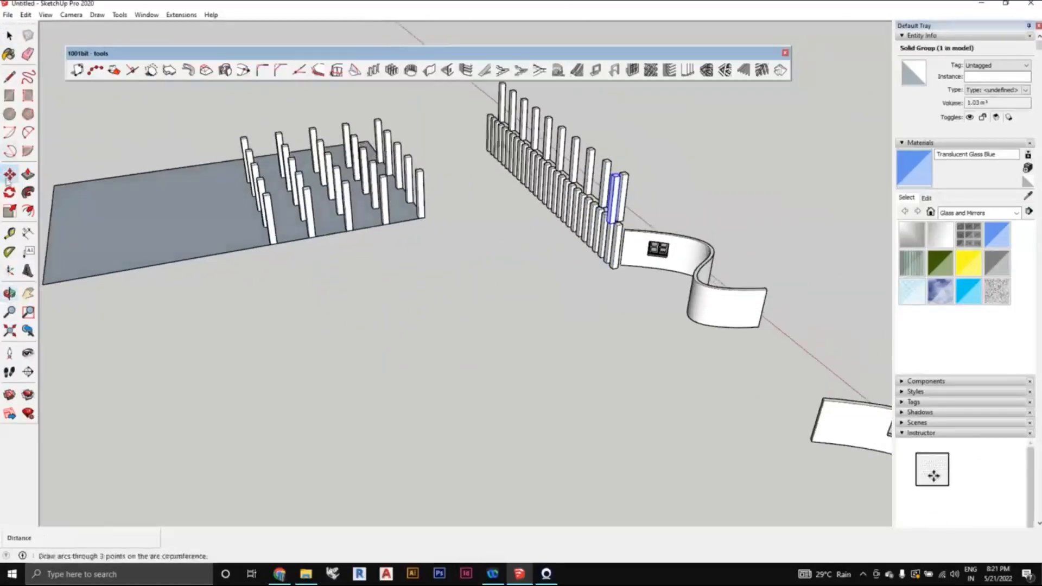
left_click(607, 223)
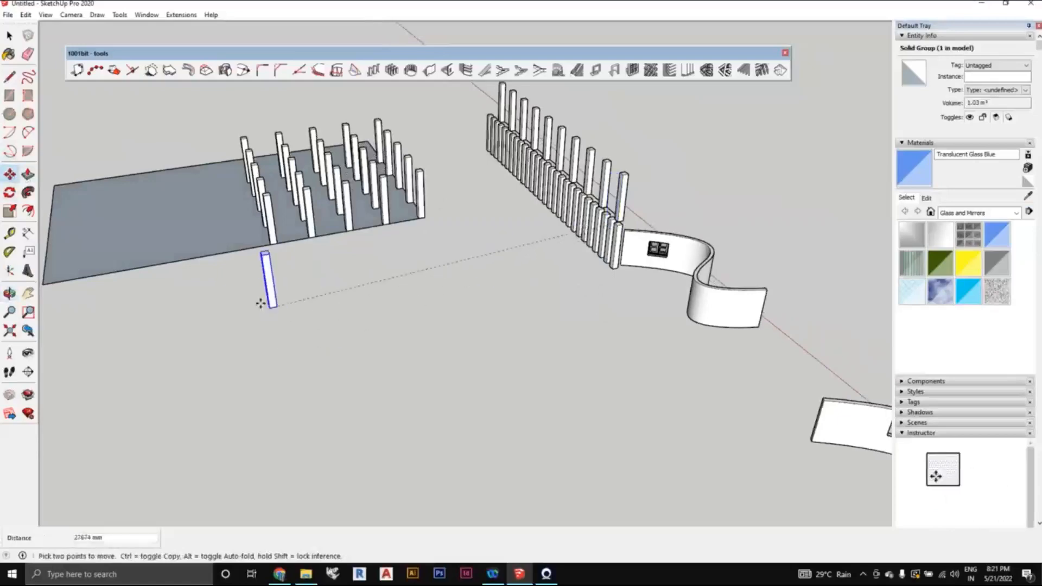
left_click(211, 323)
scroll(211, 323, "down", 1)
middle_click_drag(282, 327, 477, 342, "shift")
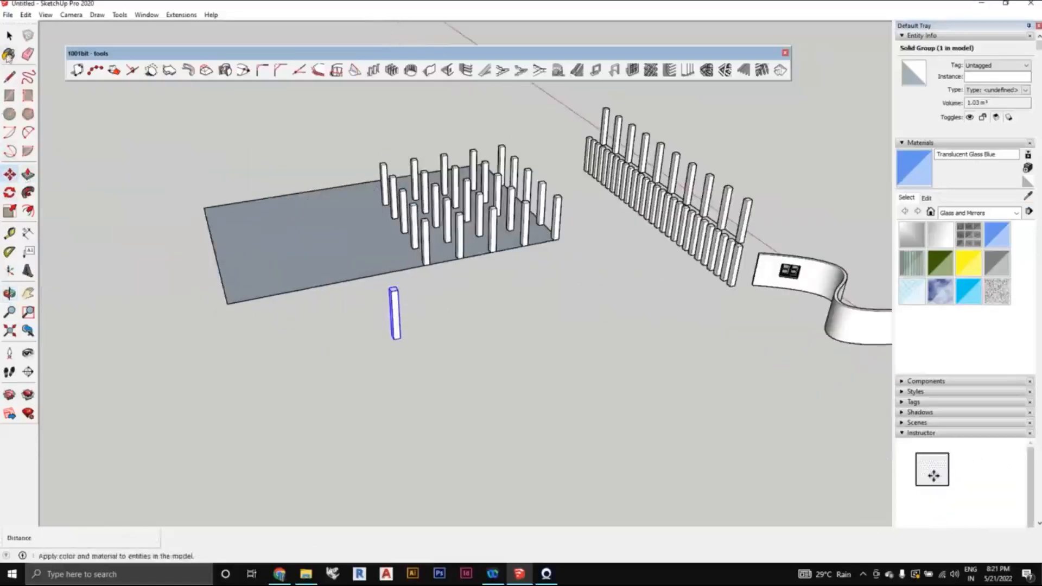
- Start building a polar array of the isolated column with a 360 angle, 30 entities and 1000 mm total distance along the axis
left_click(8, 39)
middle_click_drag(651, 279, 315, 304)
scroll(396, 98, "up", 1)
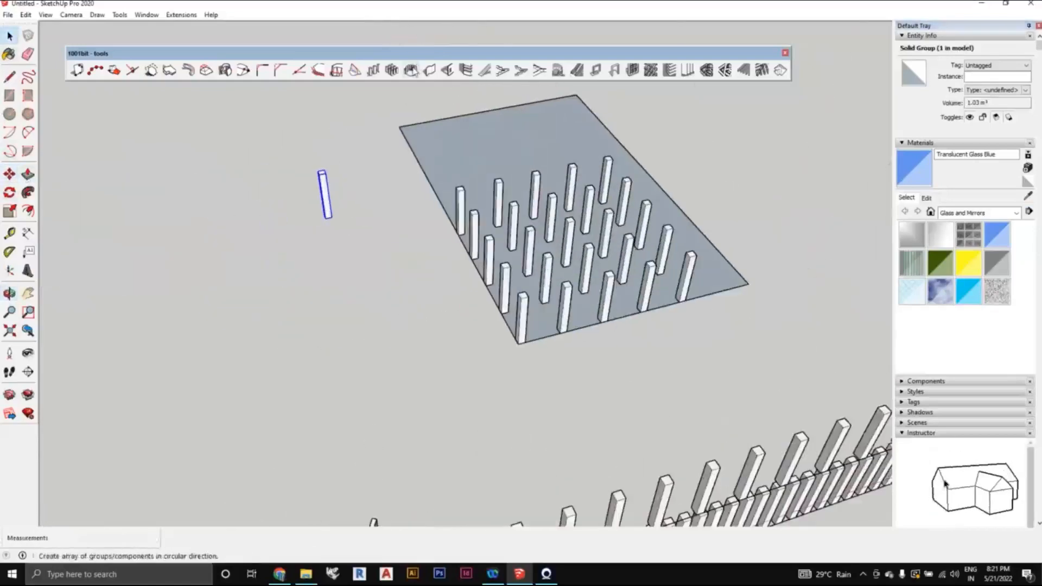
left_click(411, 70)
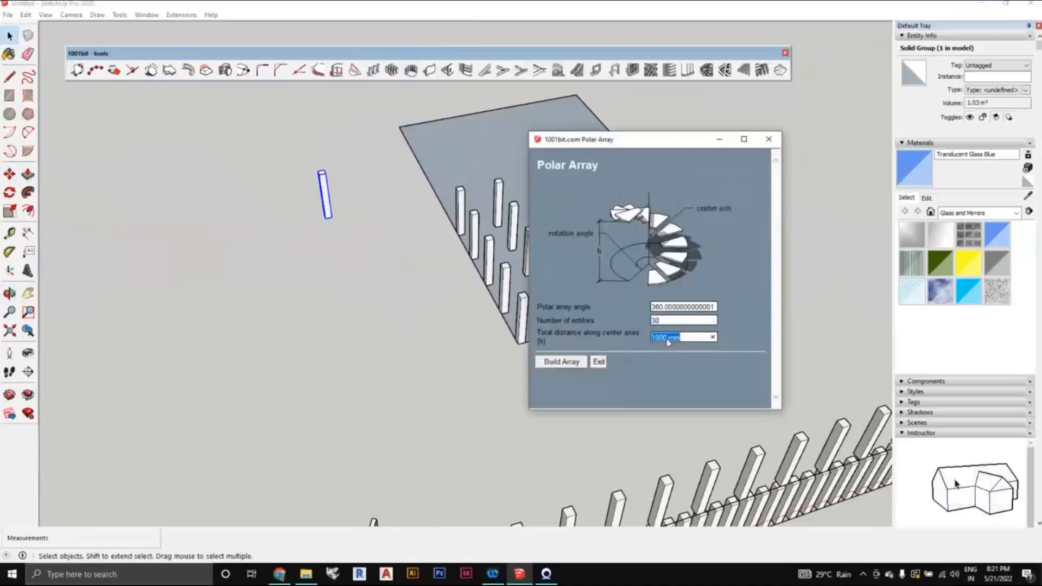
left_click(571, 364)
- Pick the base corner of the isolated column as the start point and define a horizontal rotation axis toward the ground rectangle
left_click(330, 219)
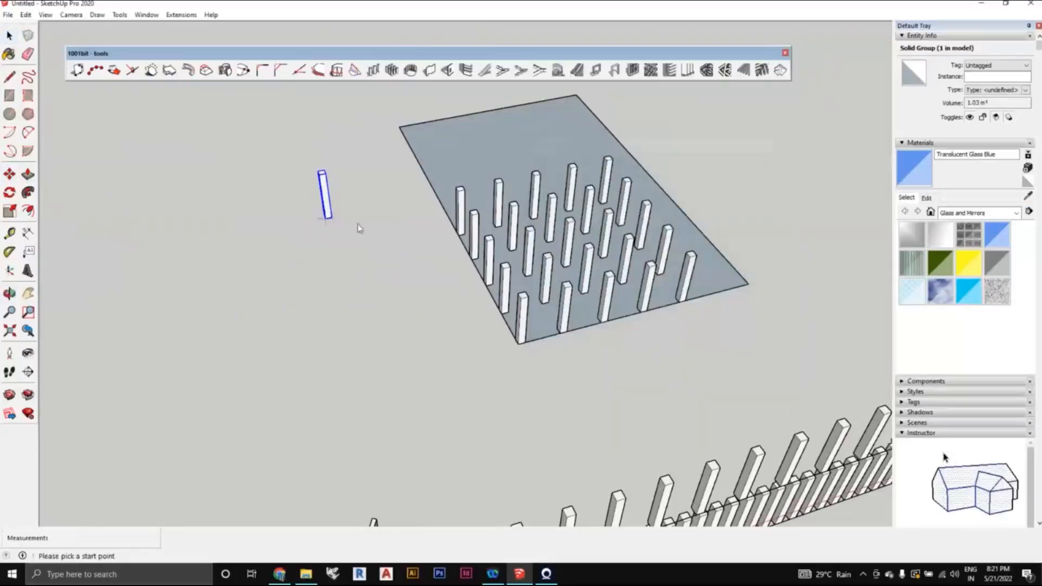
middle_click_drag(362, 233, 371, 203)
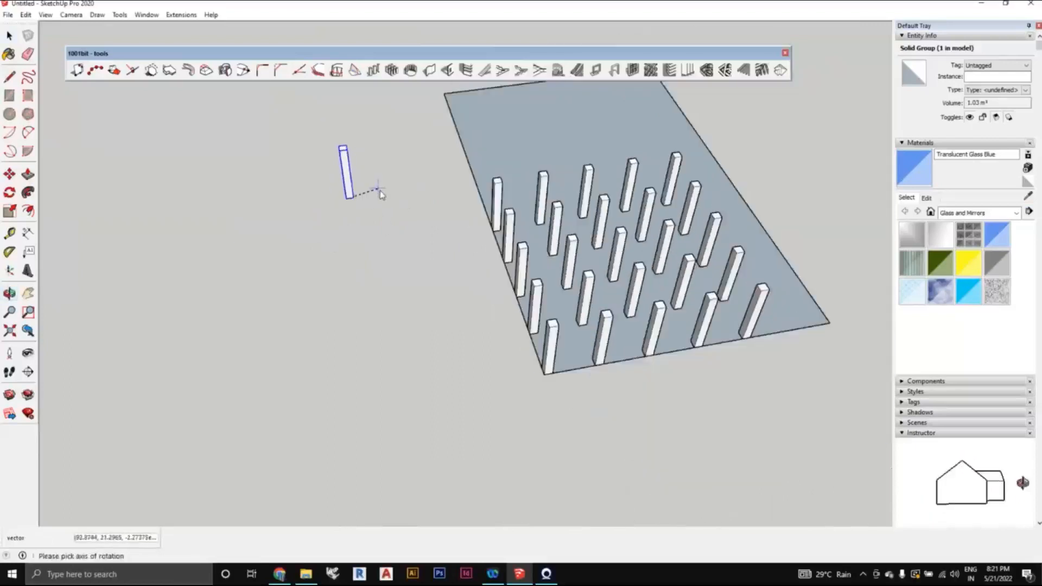
left_click(427, 189)
mouse_move(431, 209)
middle_mouse_down()
mouse_move(520, 210)
mouse_move(665, 153)
mouse_move(488, 262)
mouse_move(500, 291)
mouse_move(372, 221)
mouse_move(540, 251)
mouse_move(365, 252)
mouse_move(569, 230)
mouse_move(341, 281)
mouse_move(390, 318)
mouse_move(520, 233)
mouse_move(434, 293)
mouse_move(418, 373)
mouse_move(409, 344)
mouse_move(520, 272)
mouse_move(513, 337)
mouse_move(537, 378)
mouse_move(530, 349)
mouse_move(484, 330)
mouse_move(494, 367)
mouse_move(485, 368)
mouse_move(536, 393)
middle_mouse_up()
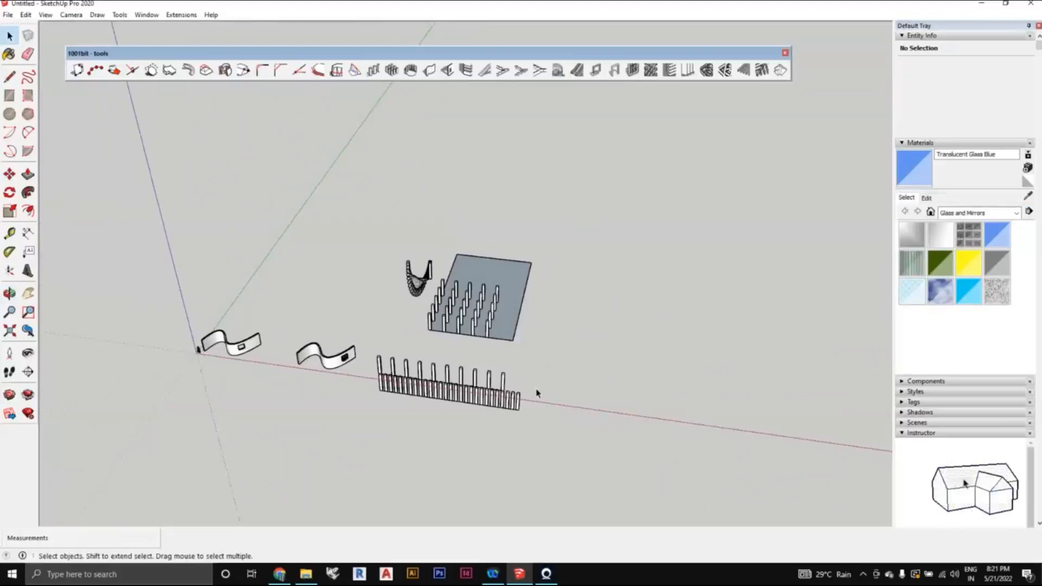
- Draw a rectangle on the open ground beyond the column arrays, beside the red axis
middle_click_drag(623, 383, 445, 331, "shift")
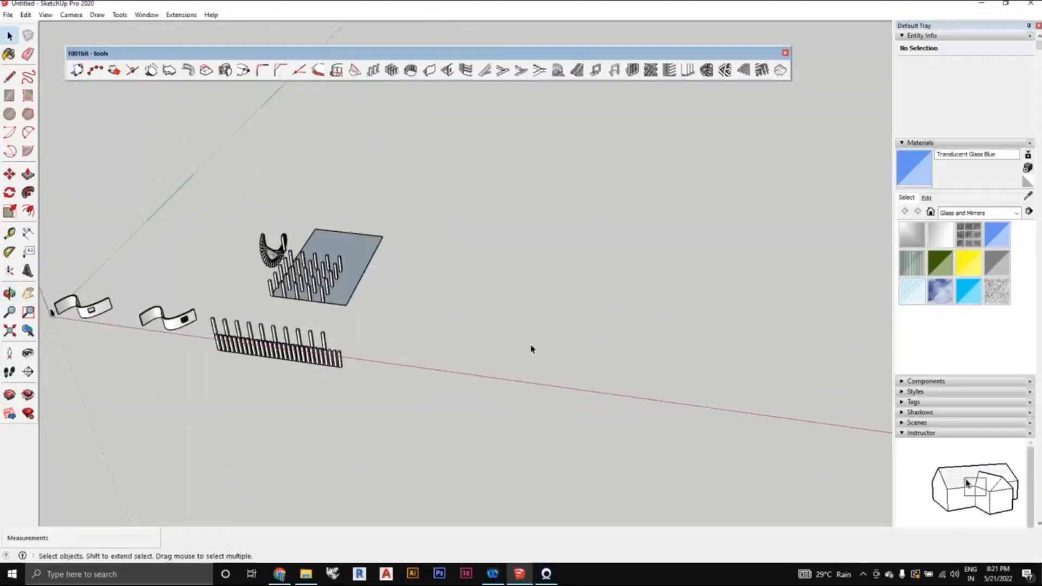
middle_click_drag(542, 311, 437, 347)
key("r")
left_click(435, 351)
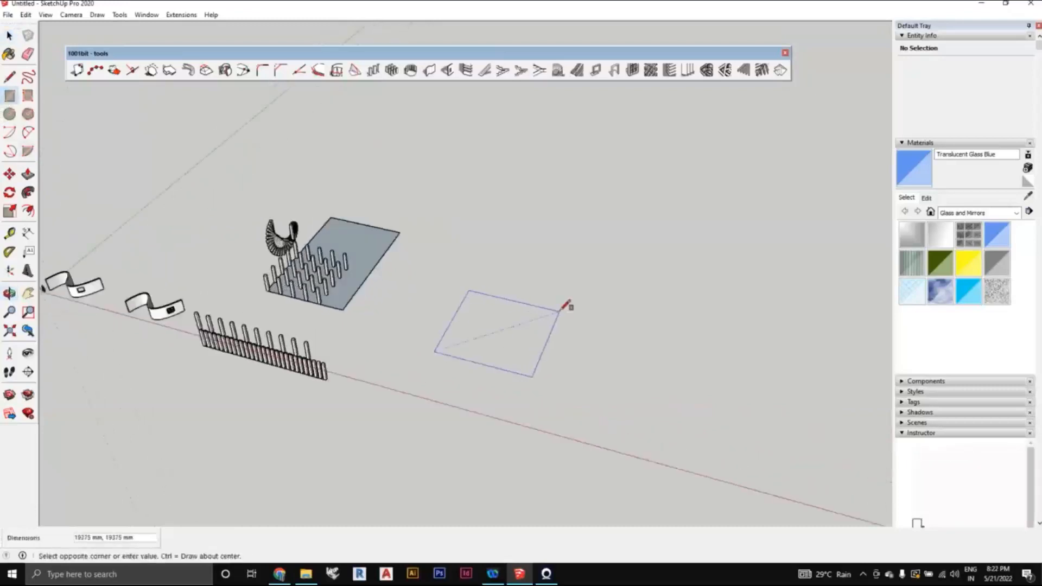
middle_click_drag(554, 313, 558, 309)
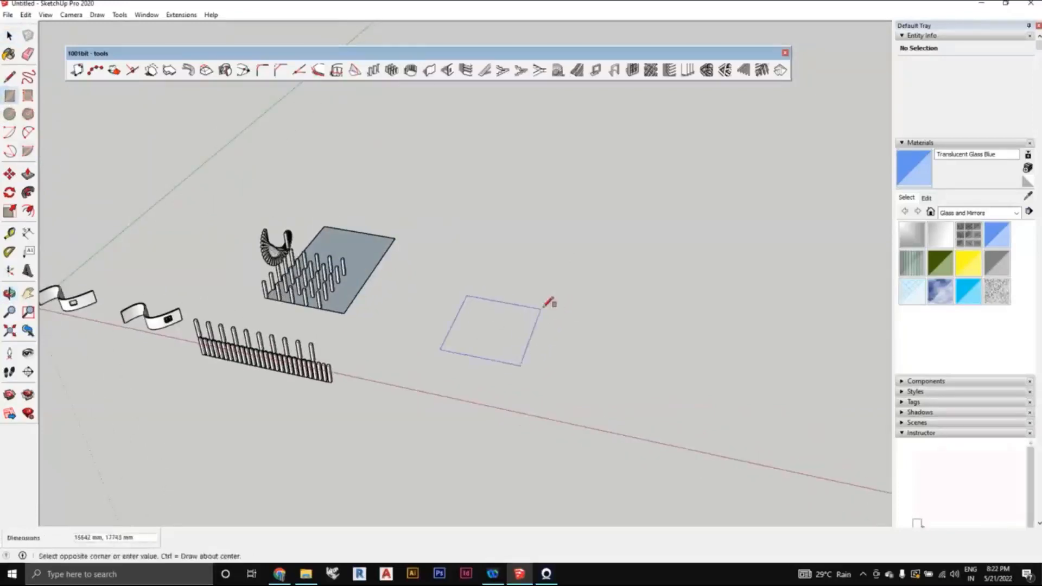
left_click(546, 305)
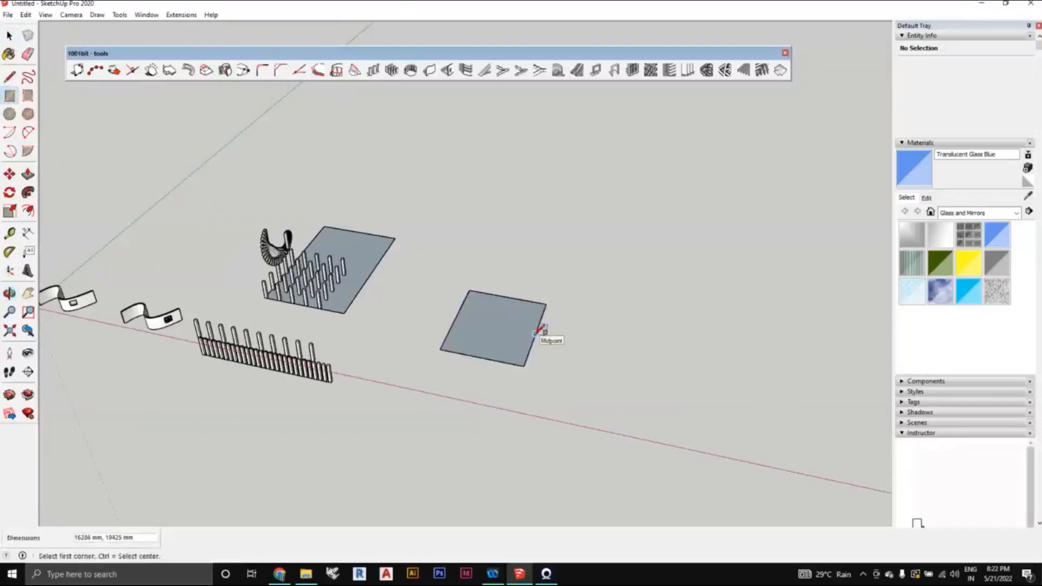
key("ctrl+z")
- Draw a 5000 x 5000 mm square on the ground in the empty area beside the existing objects
scroll(414, 348, "up", 2)
left_click(402, 372)
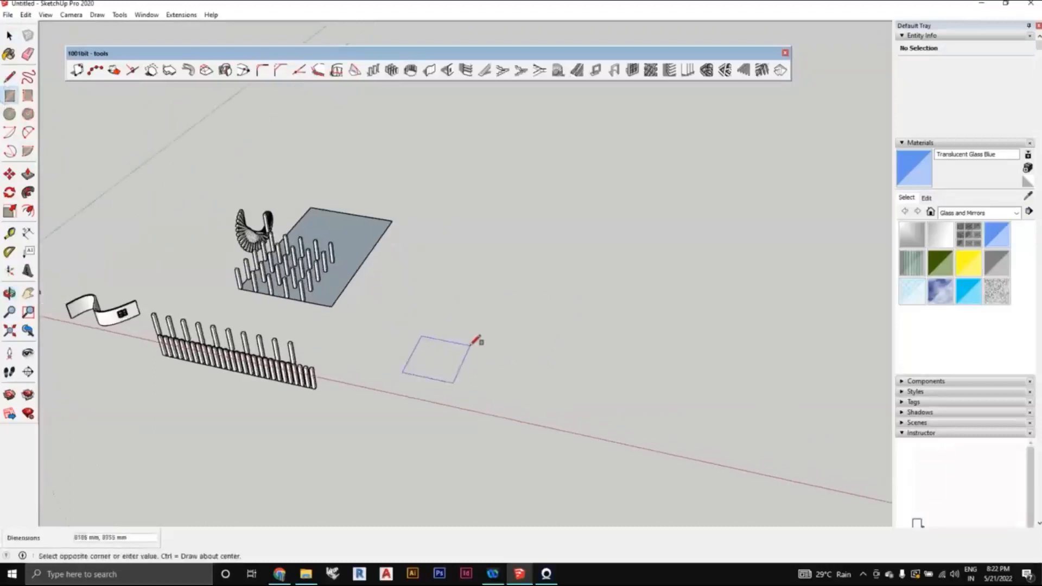
type("5000,")
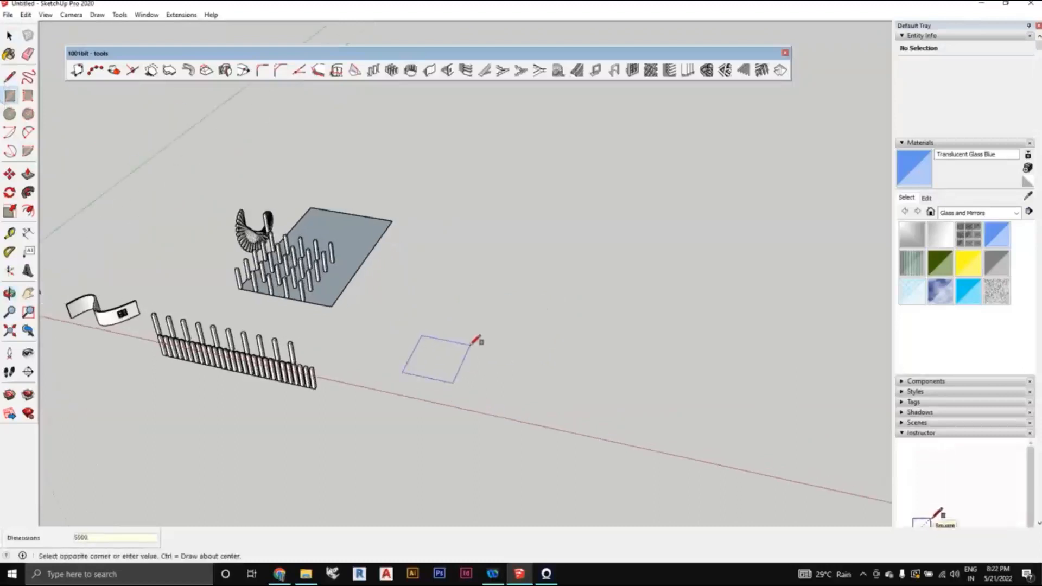
type("5000")
key("Return")
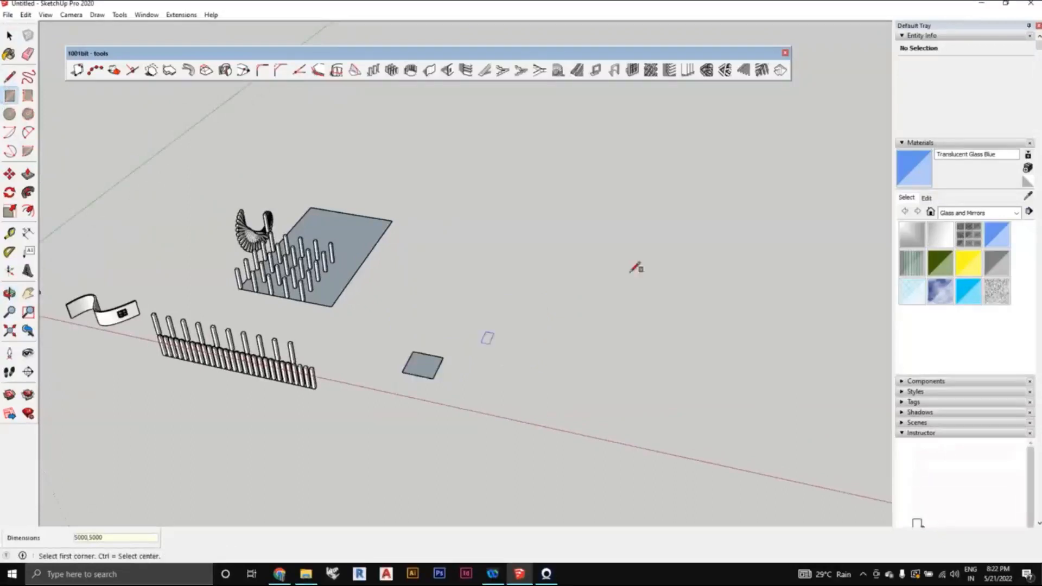
- Select the whole square and copy it behind the original, starting from the midpoint of the original's back edge
left_click(11, 36)
scroll(551, 370, "up", 3)
left_click_drag(488, 453, 280, 324)
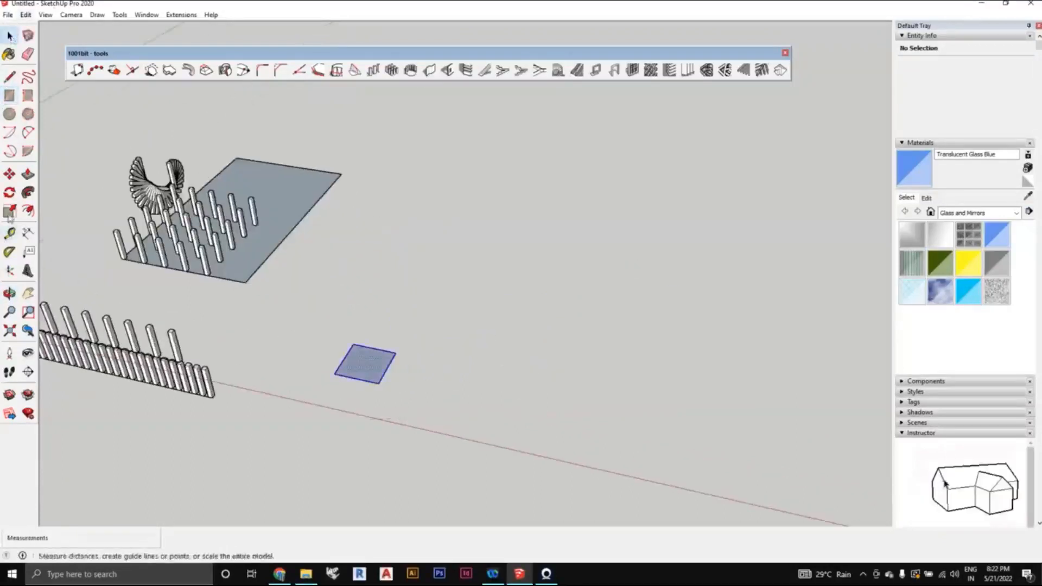
left_click(9, 174)
scroll(335, 383, "up", 1)
left_click(349, 385)
key("ctrl")
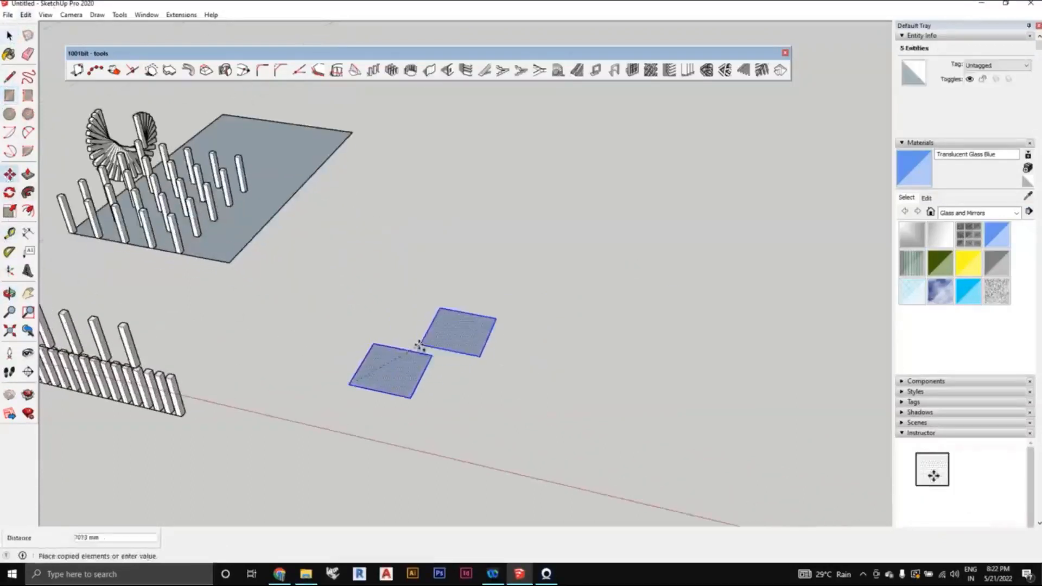
left_click(406, 352)
- Copy the square once more so it sits flush against the original along the red axis, completing a T-shaped layout
key("ctrl")
left_click(404, 350)
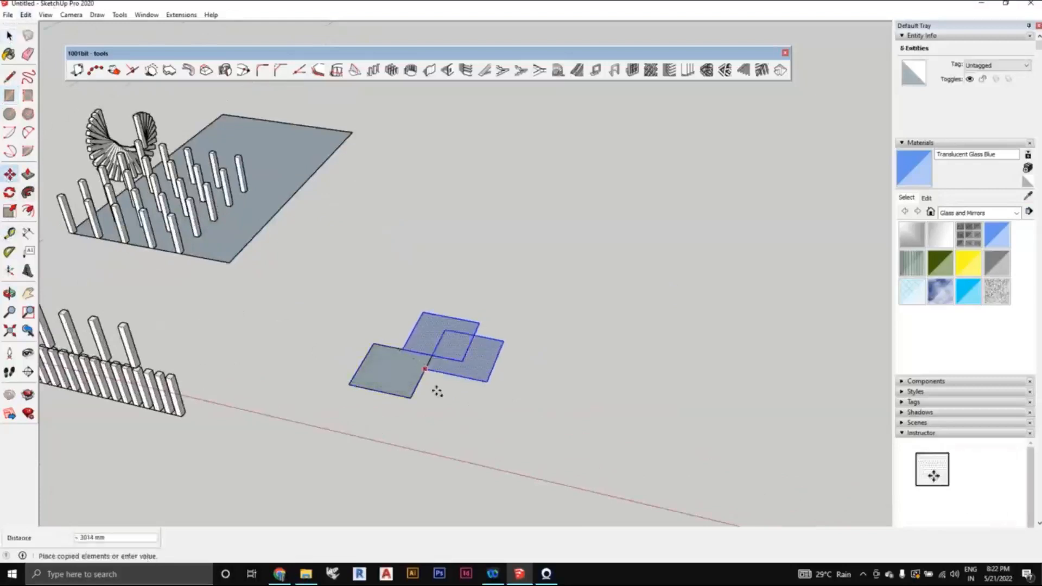
left_click(421, 400)
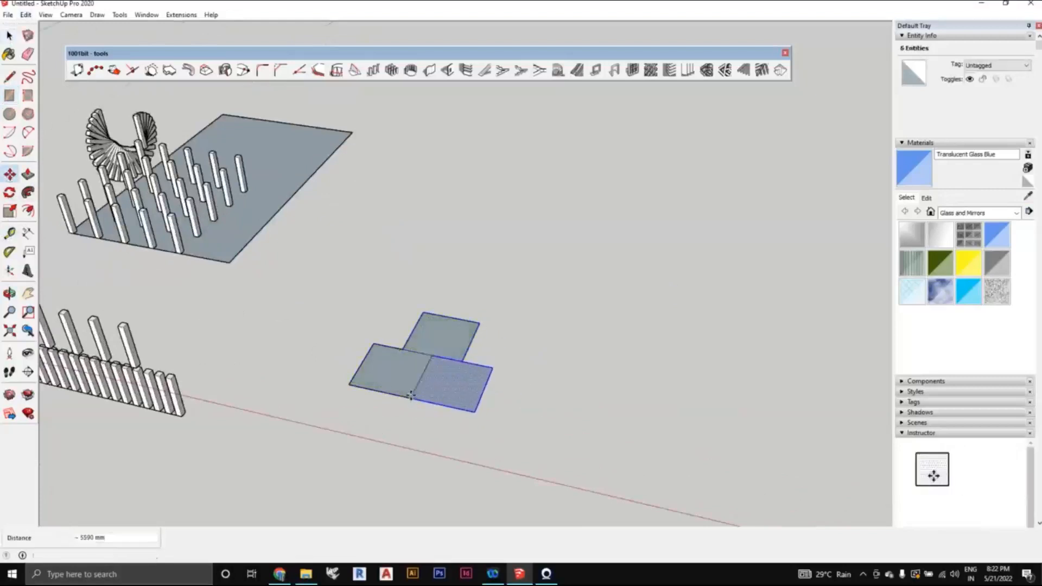
left_click(12, 38)
scroll(438, 381, "down", 1)
left_click(472, 426)
scroll(432, 352, "up", 3)
middle_click_drag(401, 360, 302, 305)
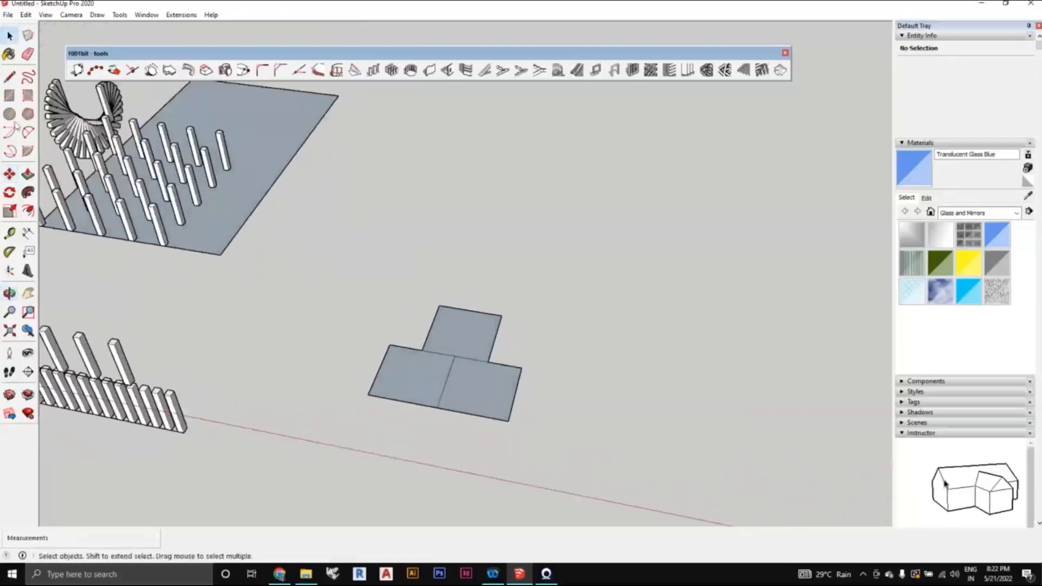
- Erase the inner edges between the three squares to merge them into a single T-shaped face
left_click(28, 53)
left_click_drag(444, 355, 435, 337)
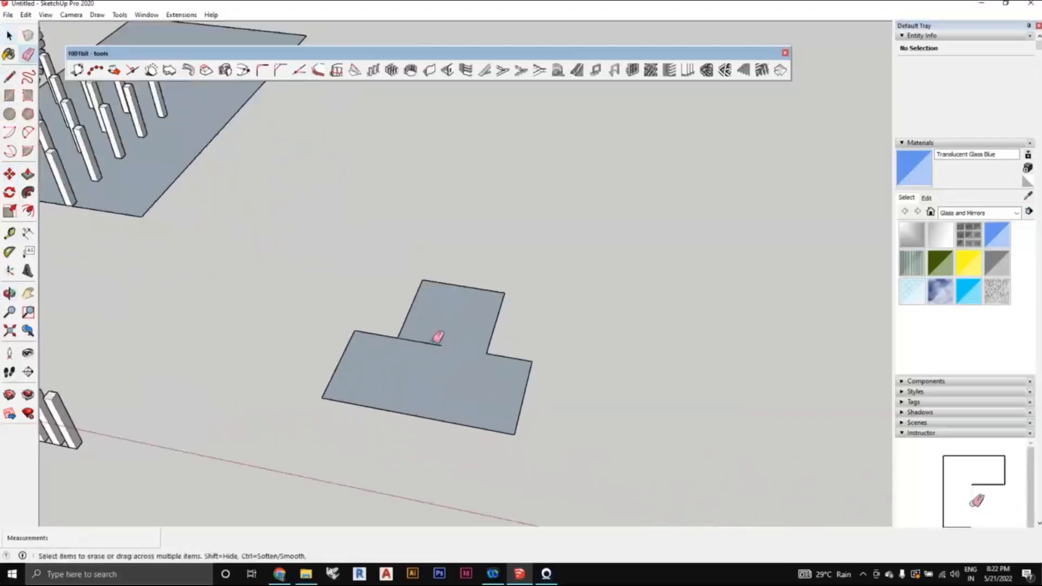
middle_click_drag(507, 375, 495, 347)
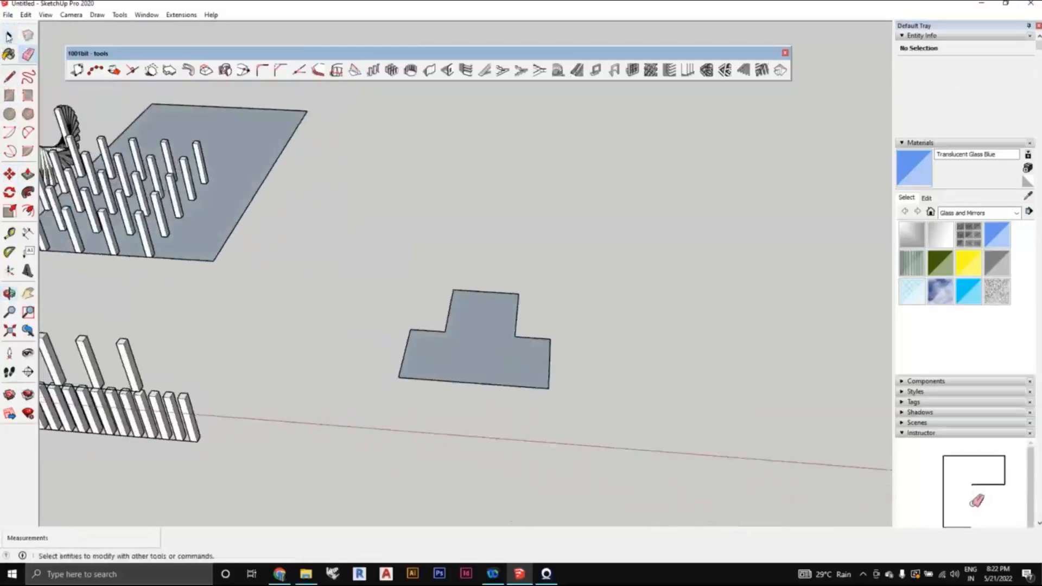
left_click(9, 35)
middle_click_drag(627, 407, 394, 364)
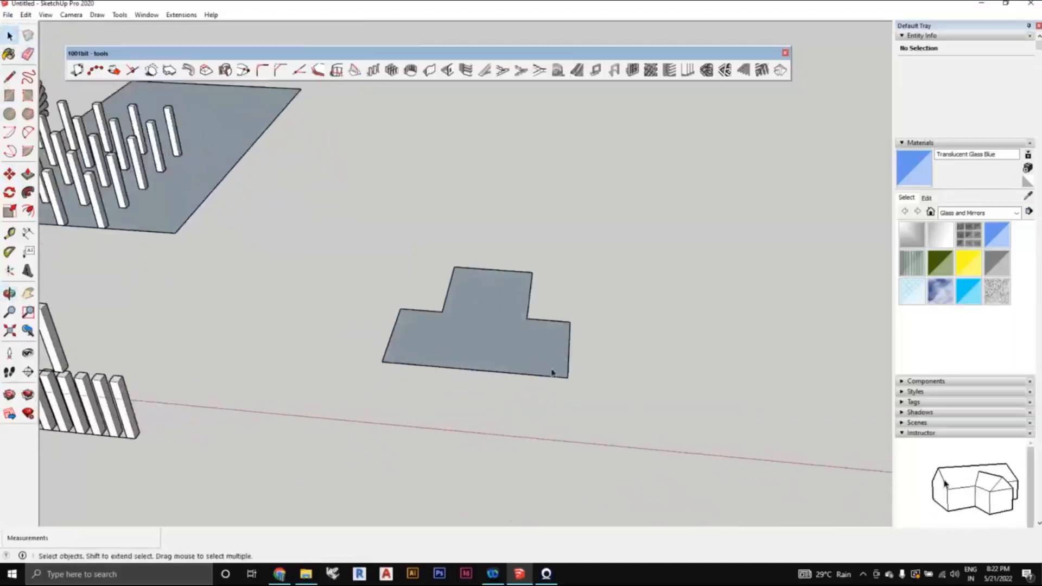
middle_click_drag(562, 374, 510, 379)
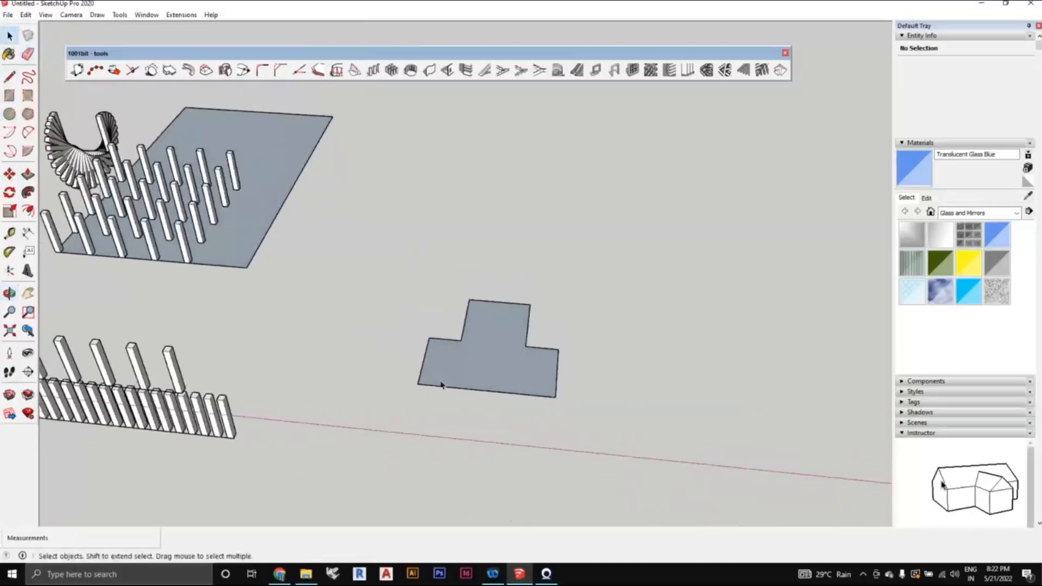
scroll(422, 379, "up", 2)
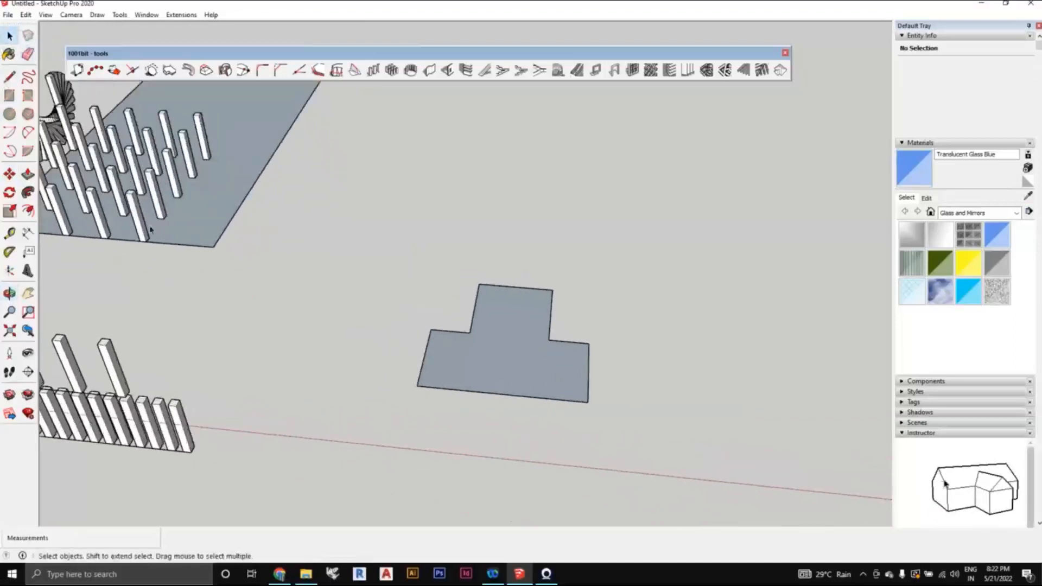
- Draw a 230 x 230 mm square at the front corner of the T-shaped face as a wall profile
left_click(9, 95)
scroll(434, 400, "up", 3)
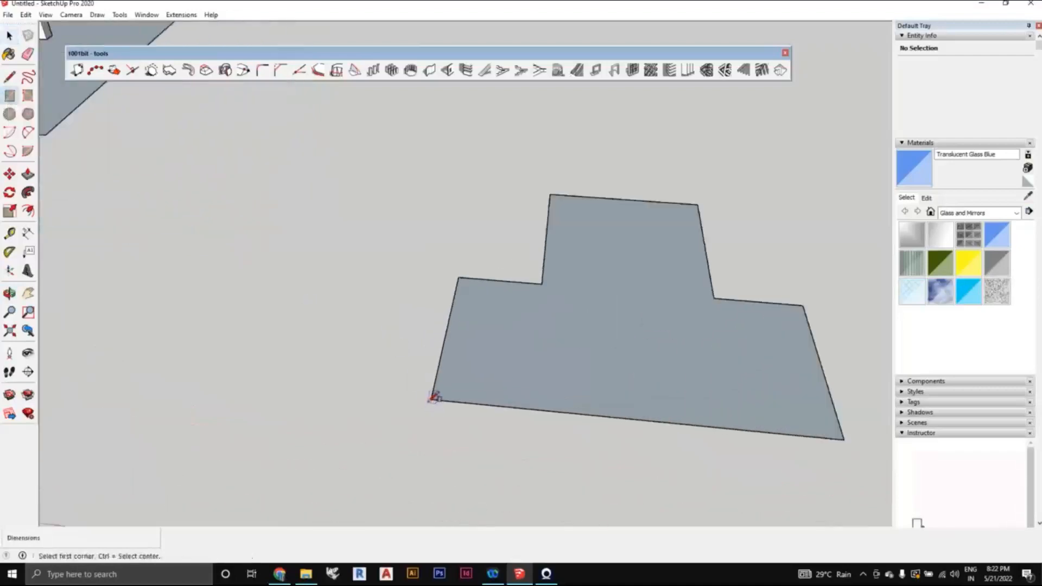
left_click(434, 399)
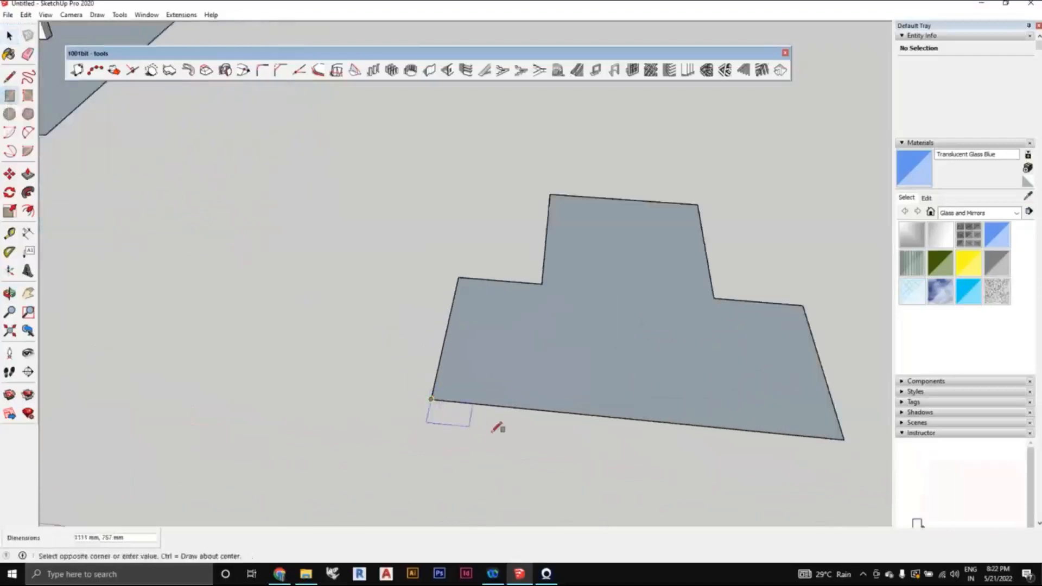
scroll(575, 439, "down", 1)
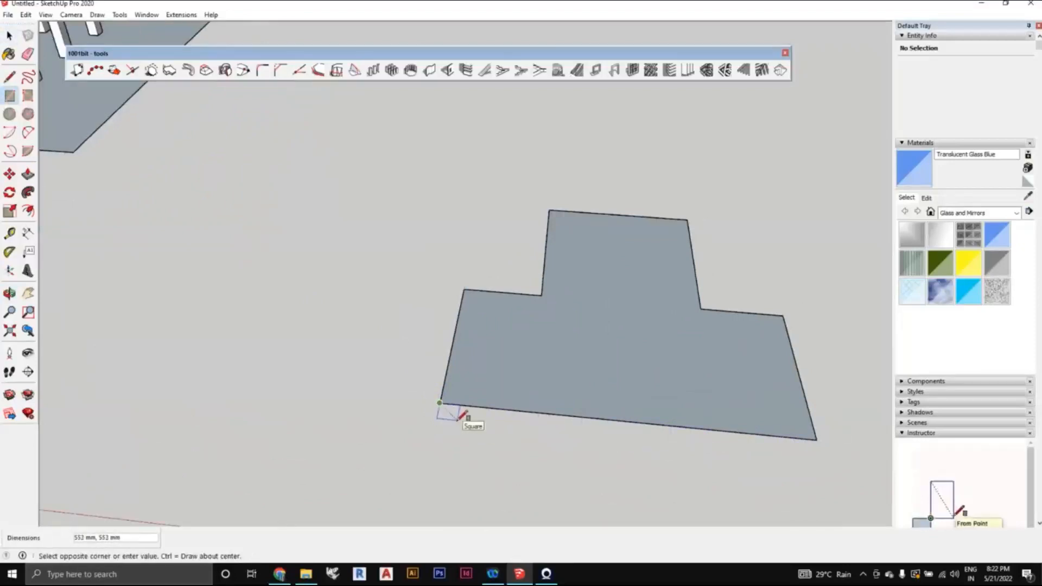
type("230,230")
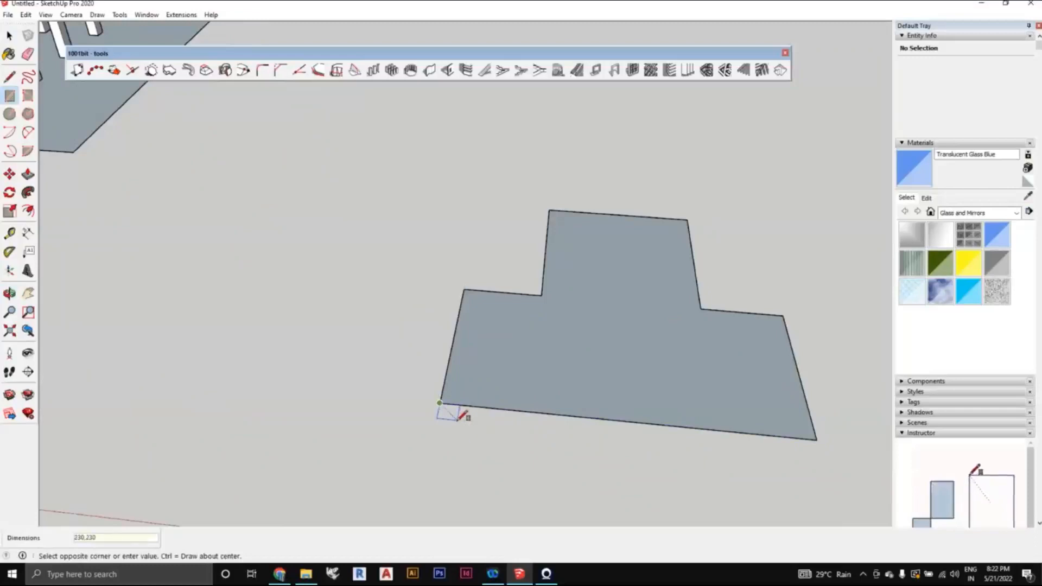
key("Return")
scroll(266, 375, "up", 1)
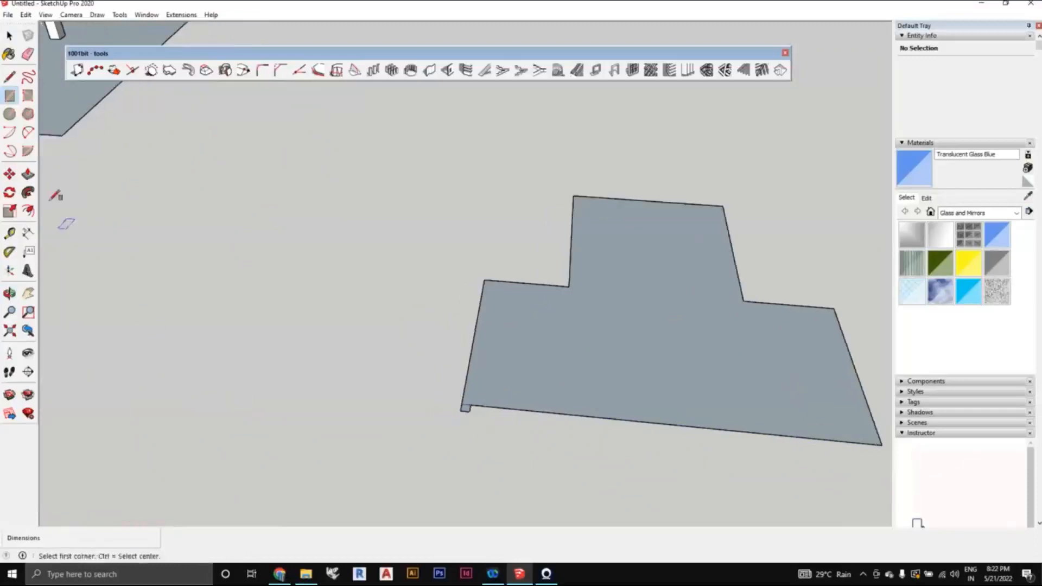
- Push/Pull the small corner square up 3000 mm into a column
left_click(28, 174)
scroll(449, 400, "up", 1)
left_click(470, 413)
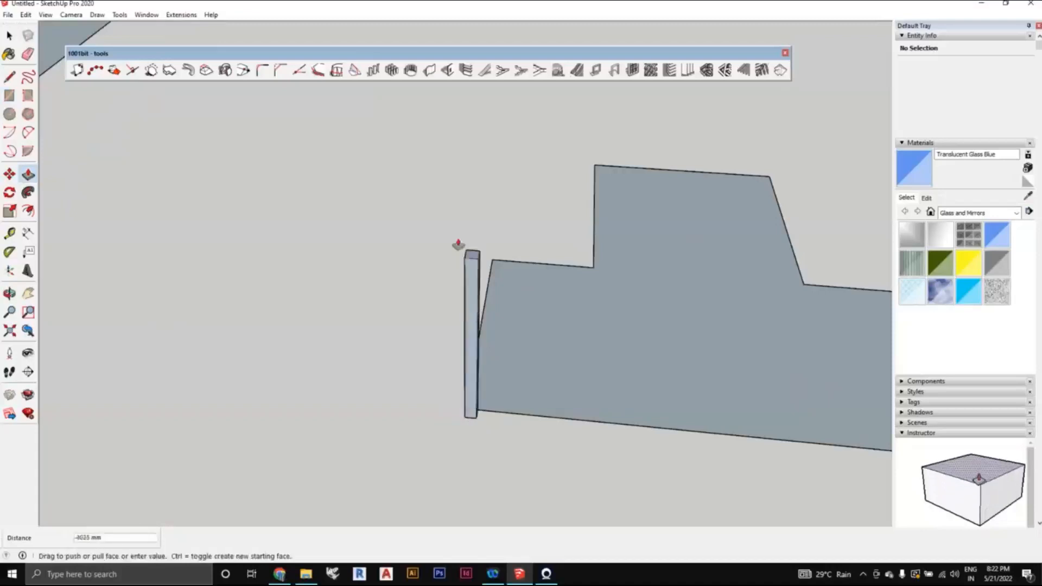
scroll(451, 212, "down", 3)
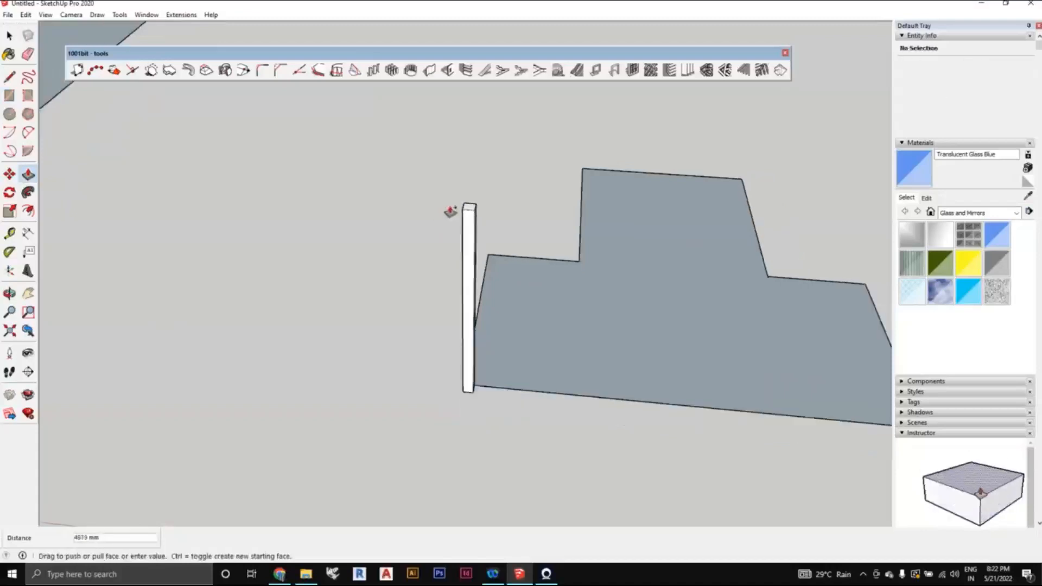
middle_click_drag(450, 212, 414, 216, "shift")
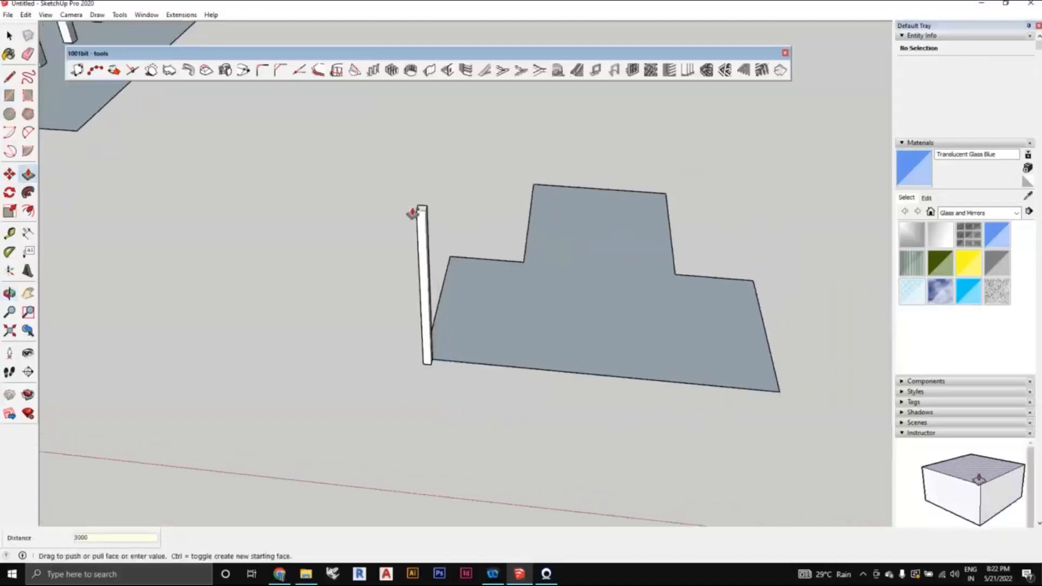
type("3000")
key("Return")
- Try to extend the column into a wall along the T-shaped face's front edge, and undo back to the bare face
middle_click_drag(477, 323, 360, 300)
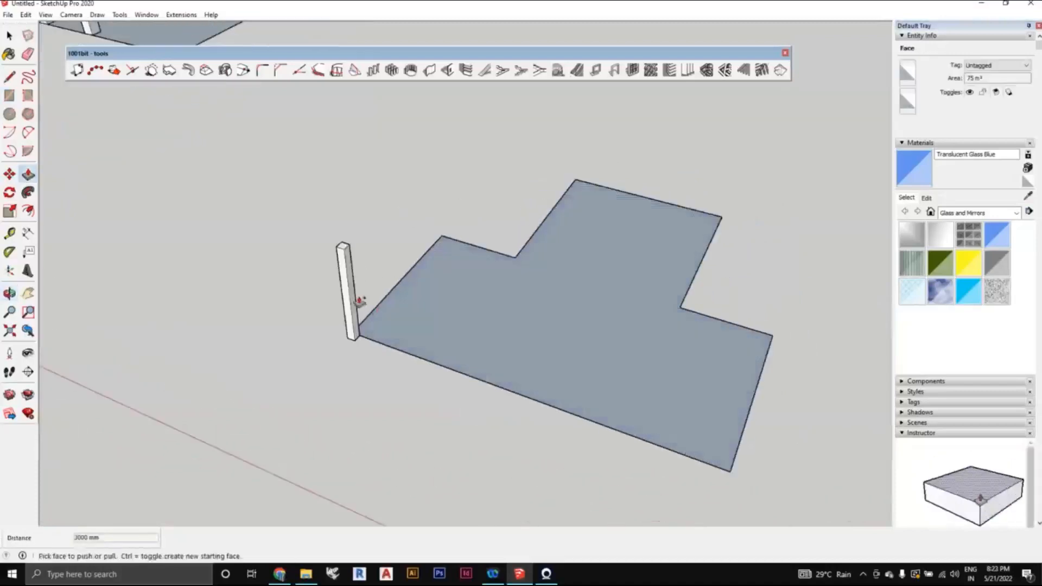
left_click(355, 300)
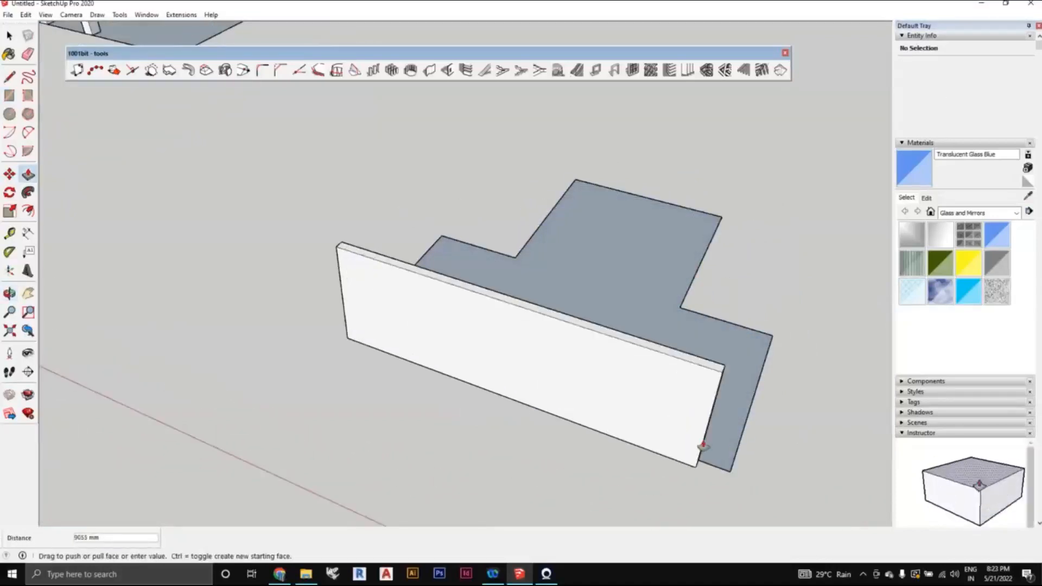
left_click(763, 485)
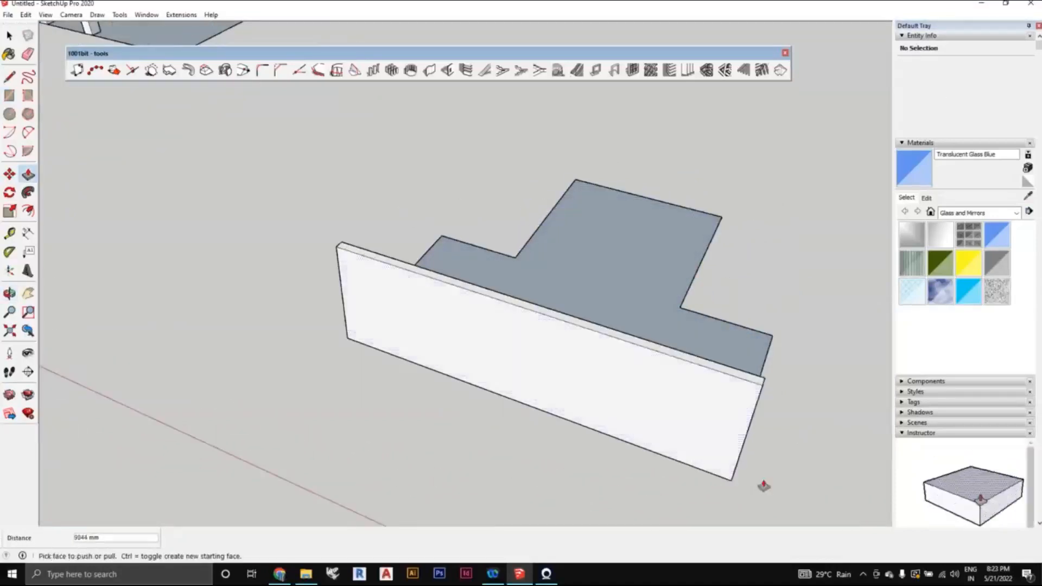
middle_click_drag(763, 484, 548, 359)
type("9")
key("Return")
key("ctrl+z")
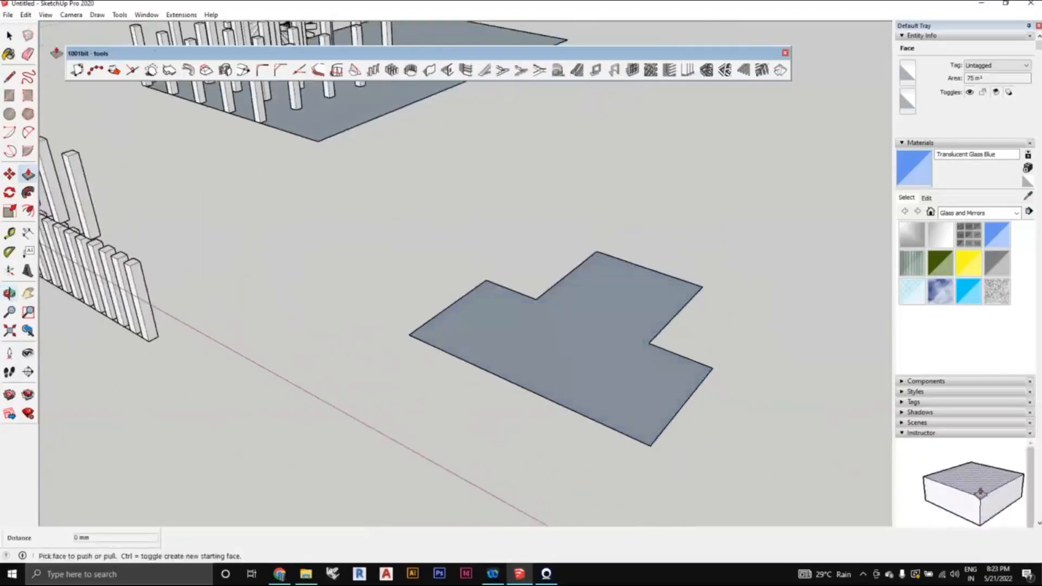
key("space")
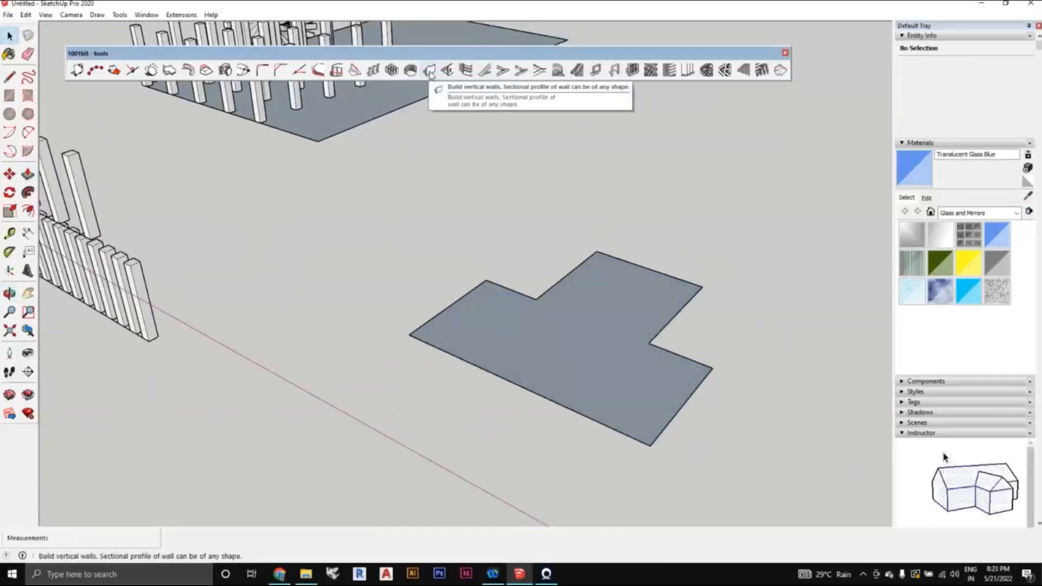
- Start a 1001bit vertical wall, compare the wall alignment options, and set the alignment to Left
left_click(429, 72)
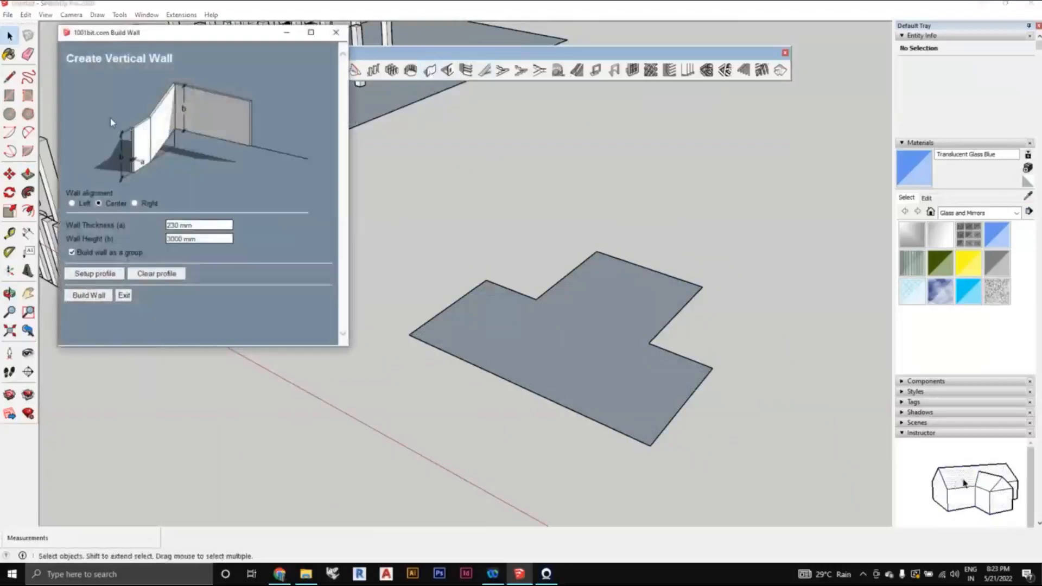
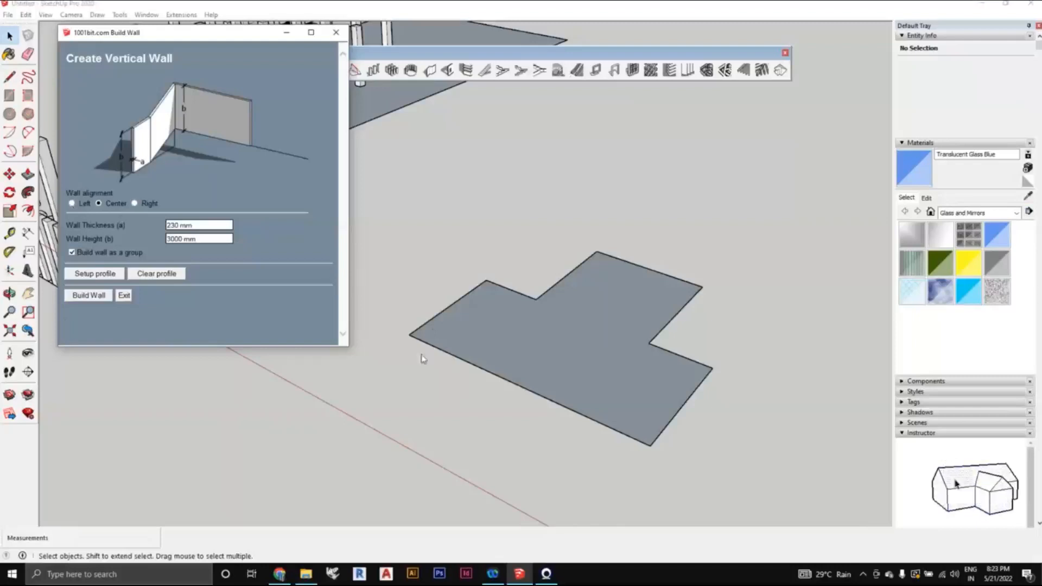
left_click(71, 203)
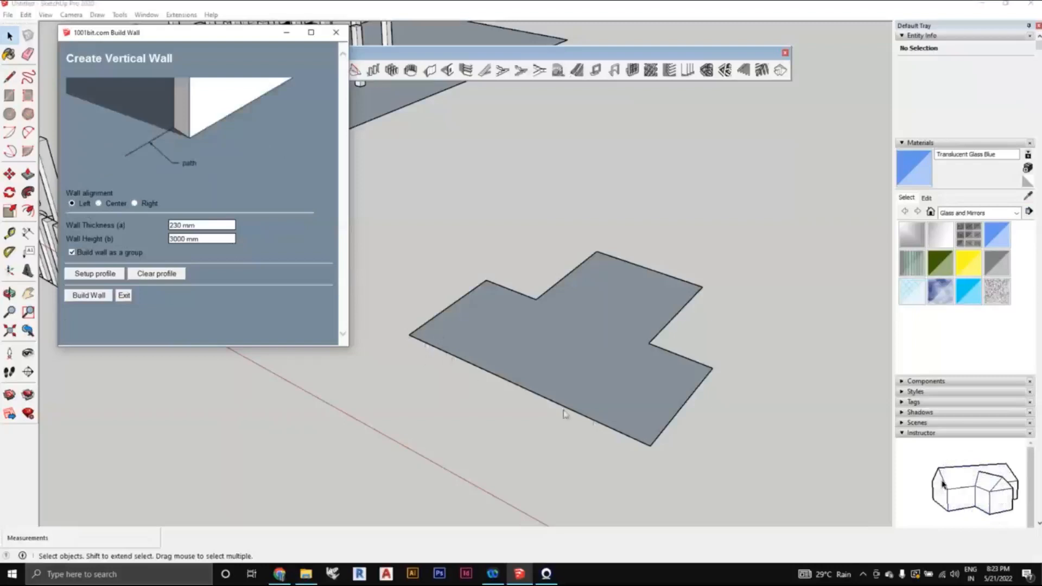
left_click(98, 204)
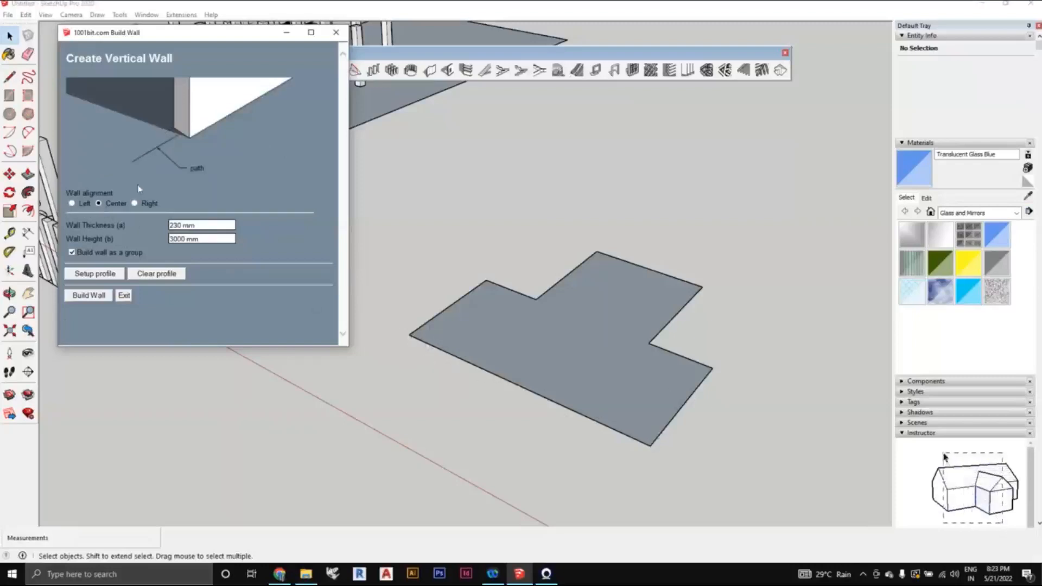
left_click(136, 204)
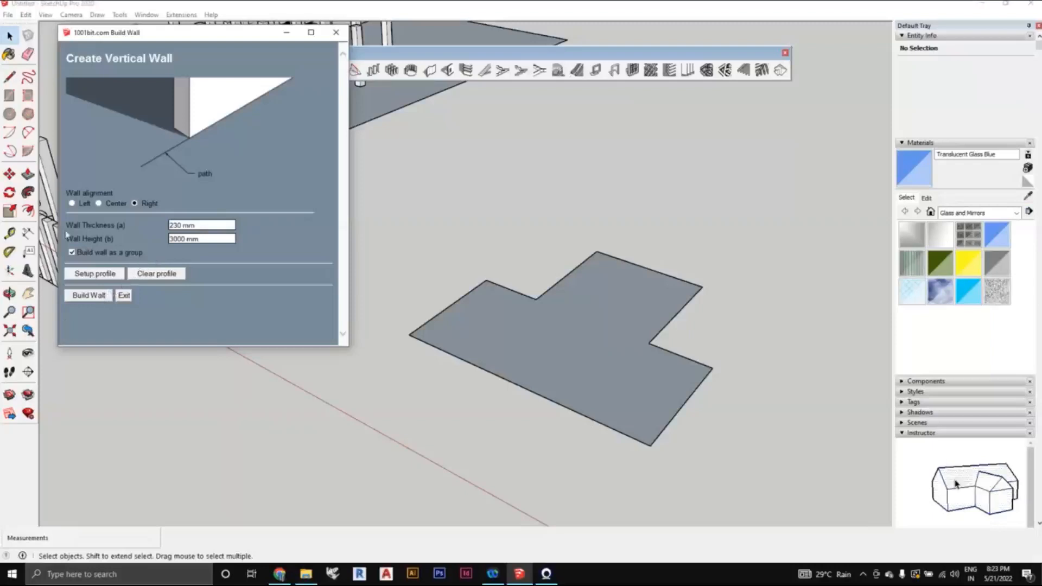
left_click(72, 205)
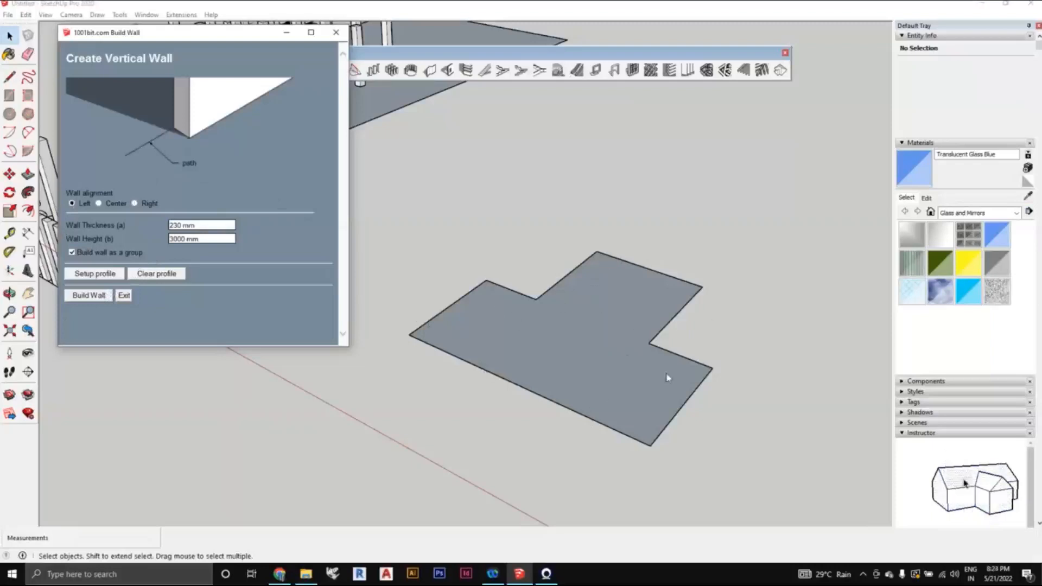
- Build a left-aligned wall 230 mm thick and 3000 mm high along the T-shaped face's 10000 mm edge and its adjoining side
left_click(87, 296)
scroll(401, 339, "up", 2)
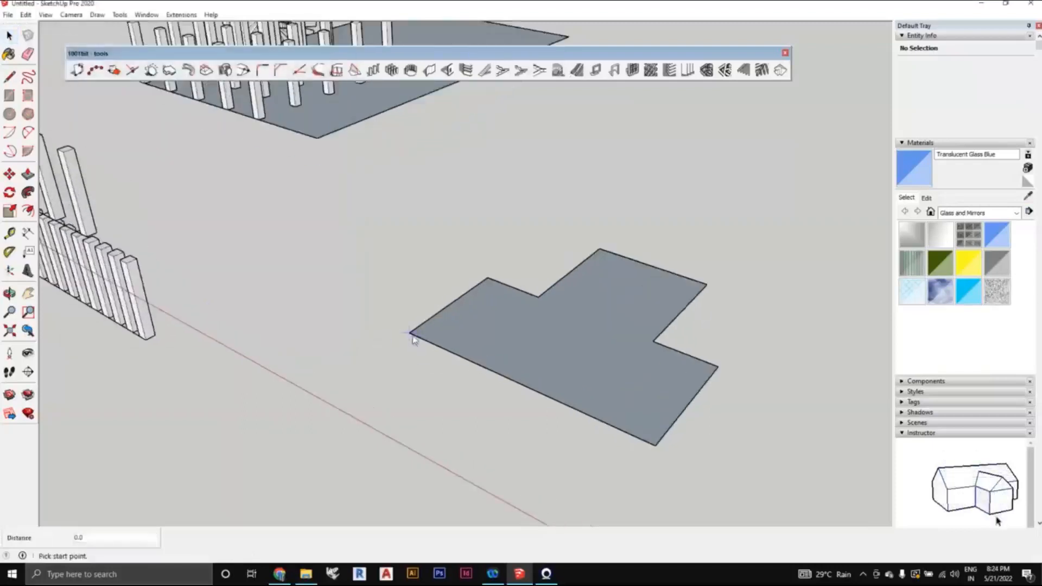
left_click(412, 334)
middle_click_drag(624, 441, 256, 424)
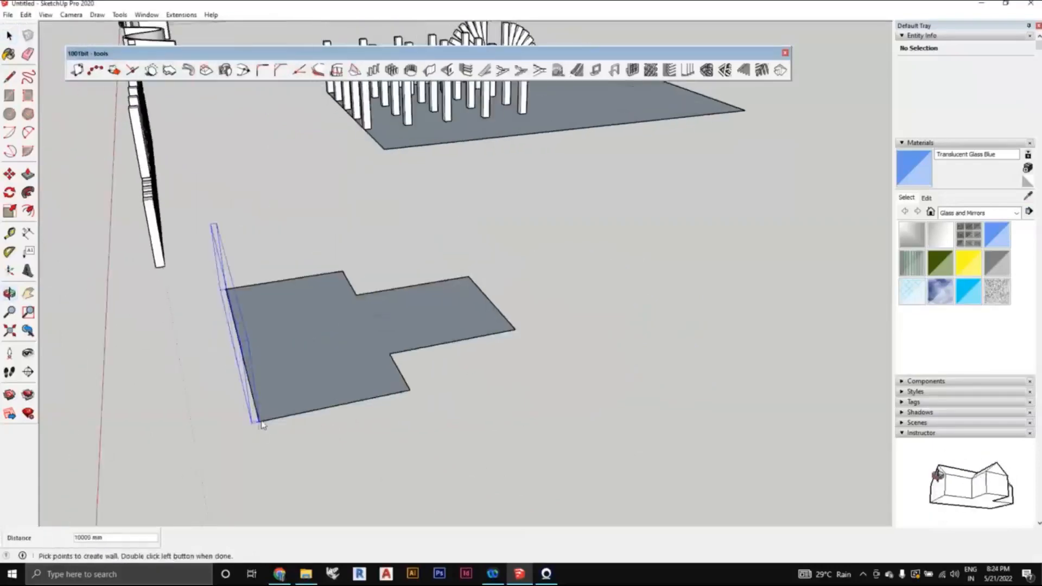
left_click(256, 424)
left_click(410, 390)
- Continue the wall path around the remaining corners of the T-shaped face and finish it at the starting corner
middle_click_drag(542, 388, 158, 379)
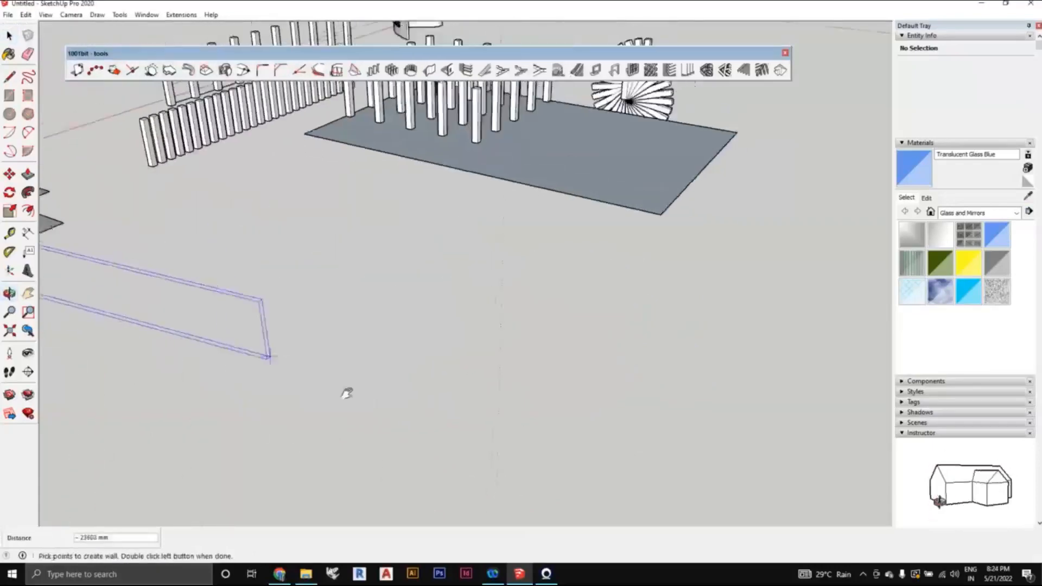
middle_click_drag(349, 393, 542, 461, "shift")
middle_click_drag(129, 331, 220, 375, "shift")
left_click(225, 364)
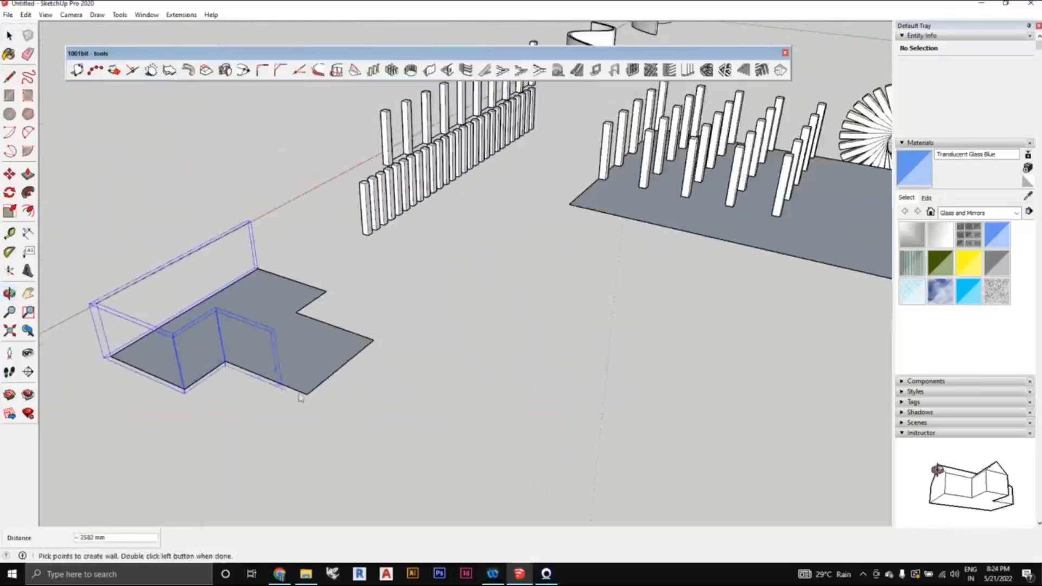
left_click(306, 396)
left_click(374, 343)
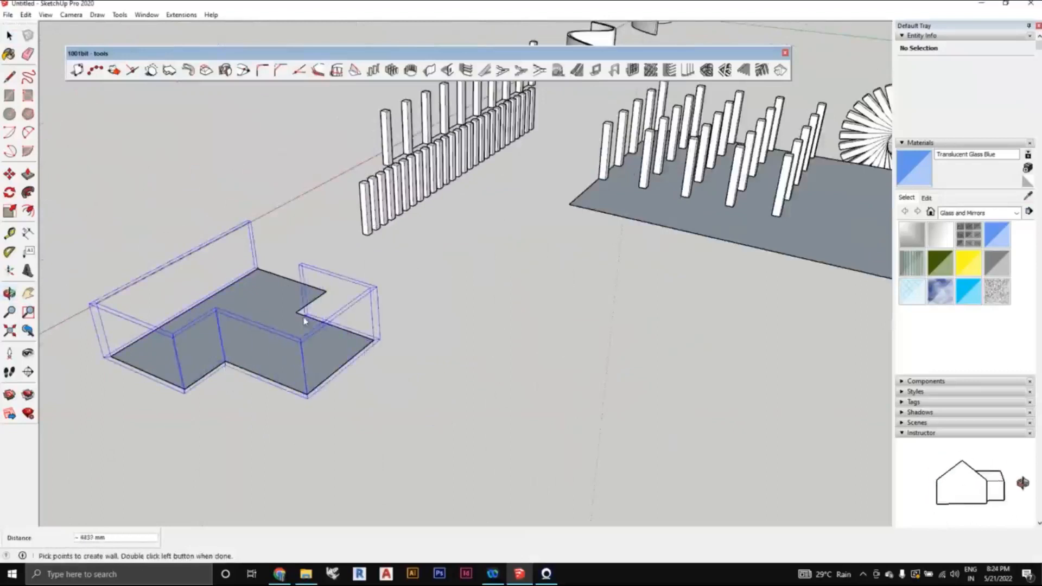
left_click(297, 313)
left_click(327, 292)
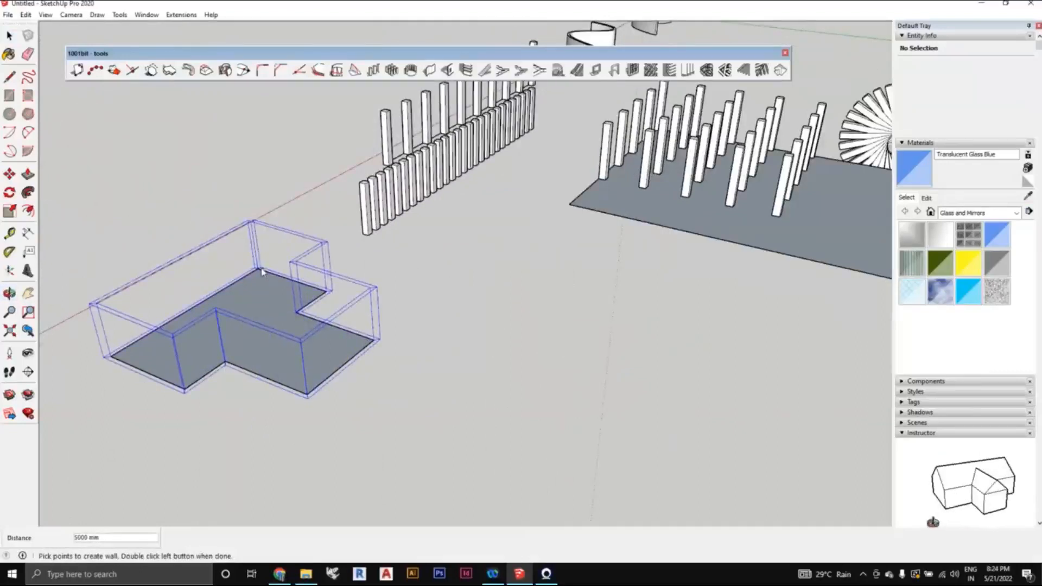
double_click(262, 273)
key("space")
- Select the finished wall group and examine its corners and enclosure from several angles
middle_click_drag(286, 295, 403, 370)
scroll(587, 398, "up", 3)
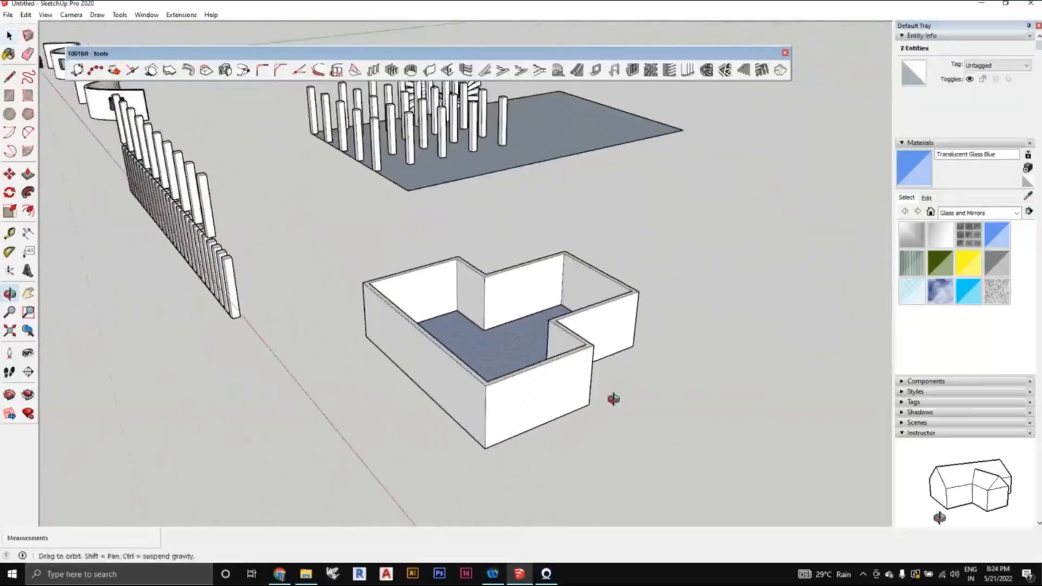
mouse_move(611, 398)
middle_mouse_down()
mouse_move(547, 402)
mouse_move(623, 388)
mouse_move(625, 411)
middle_mouse_up()
left_click(546, 399)
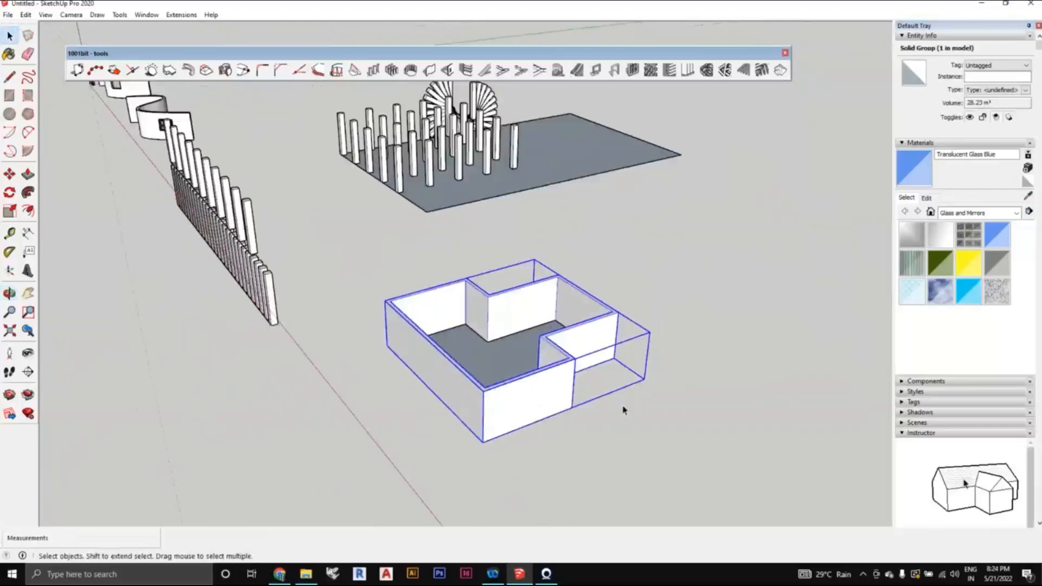
middle_click_drag(574, 414, 542, 388)
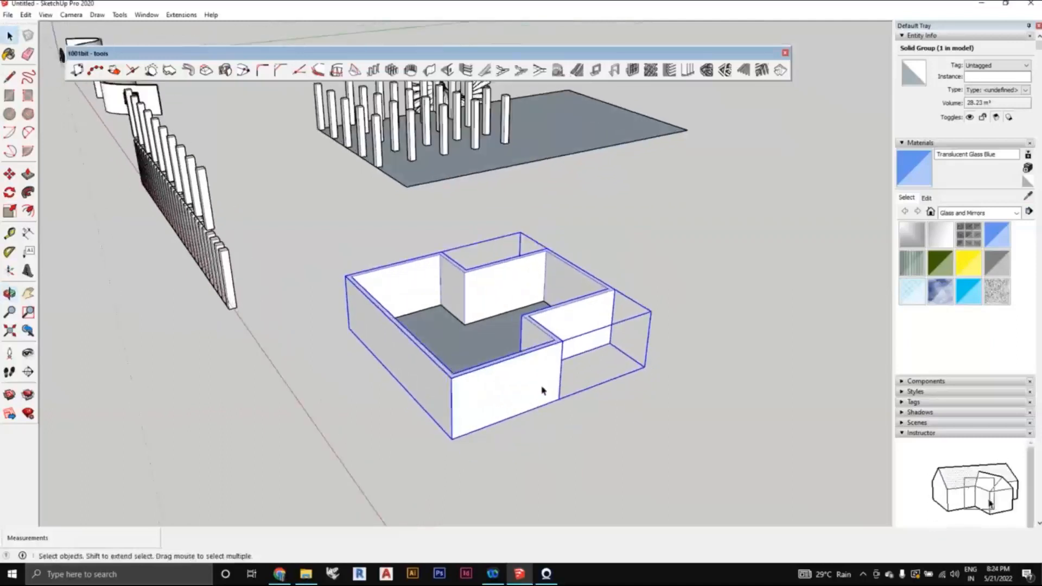
middle_click_drag(542, 388, 519, 432)
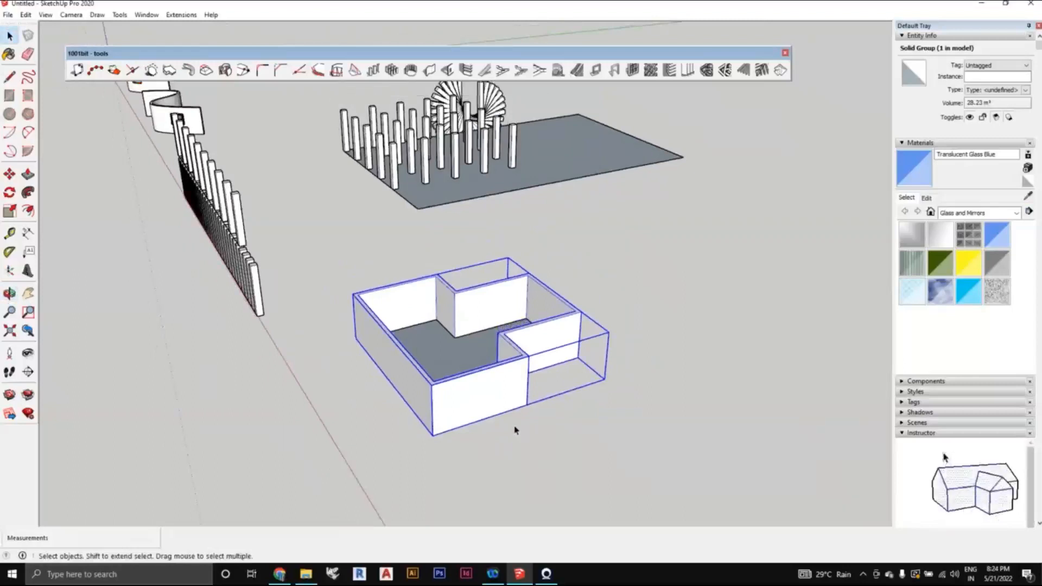
middle_click_drag(515, 430, 513, 397)
scroll(619, 372, "down", 1)
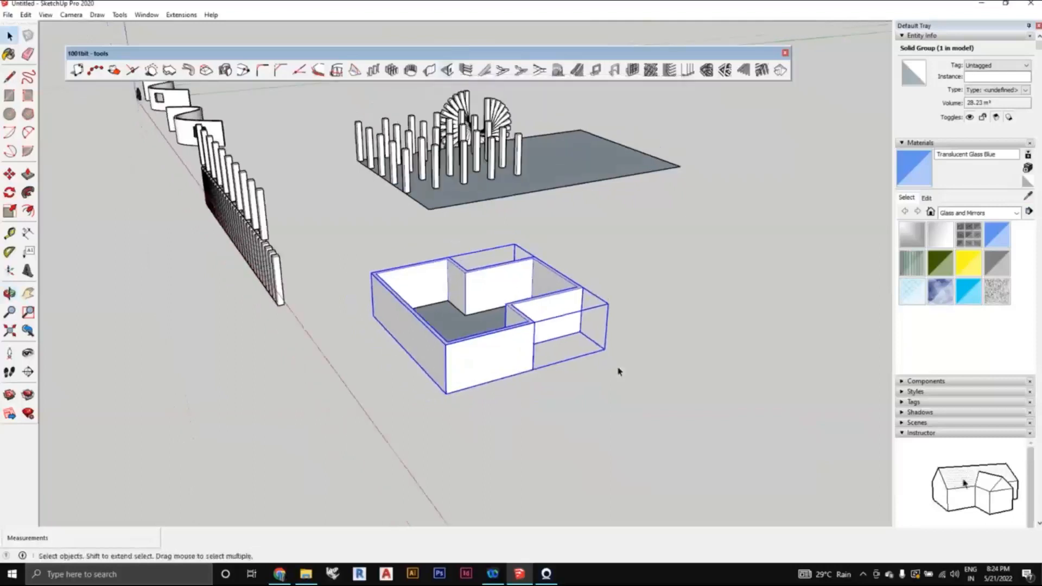
middle_click_drag(614, 365, 619, 375)
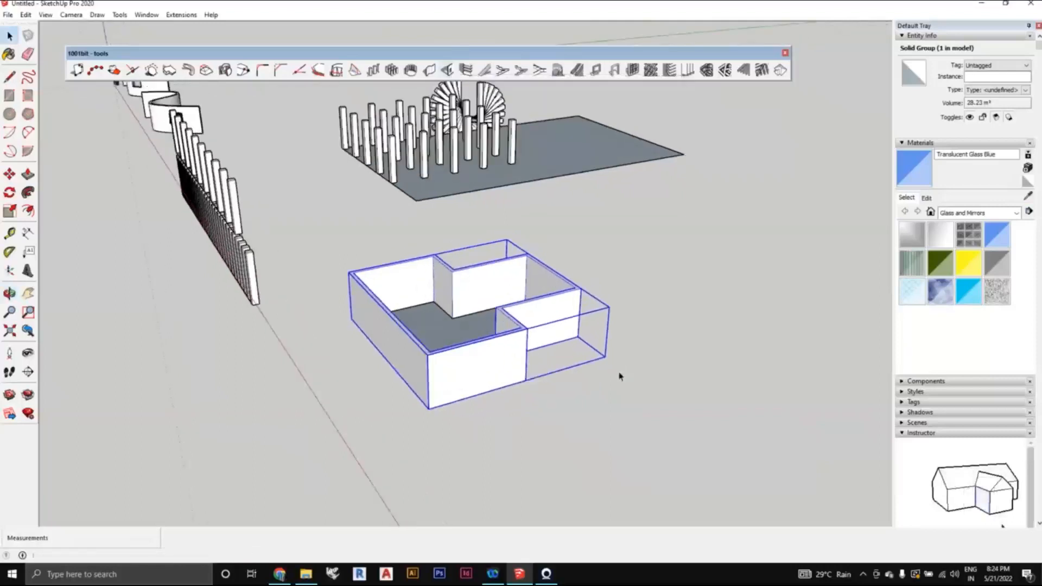
middle_click_drag(620, 376, 553, 427)
scroll(491, 351, "up", 1)
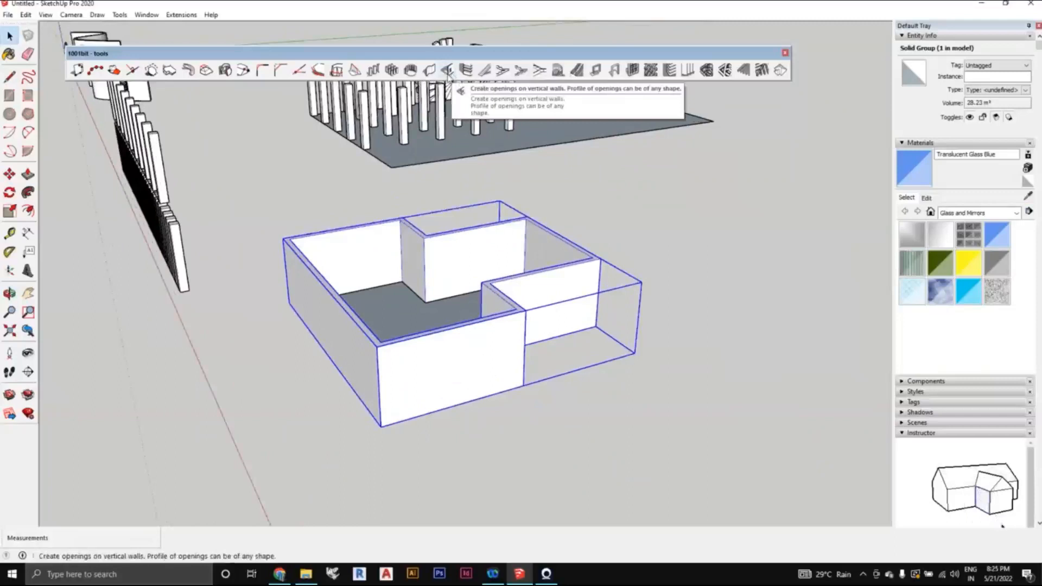
- Start a 1001bit wall opening with a width of 1200 mm and a height of 1200 mm
left_click(447, 71)
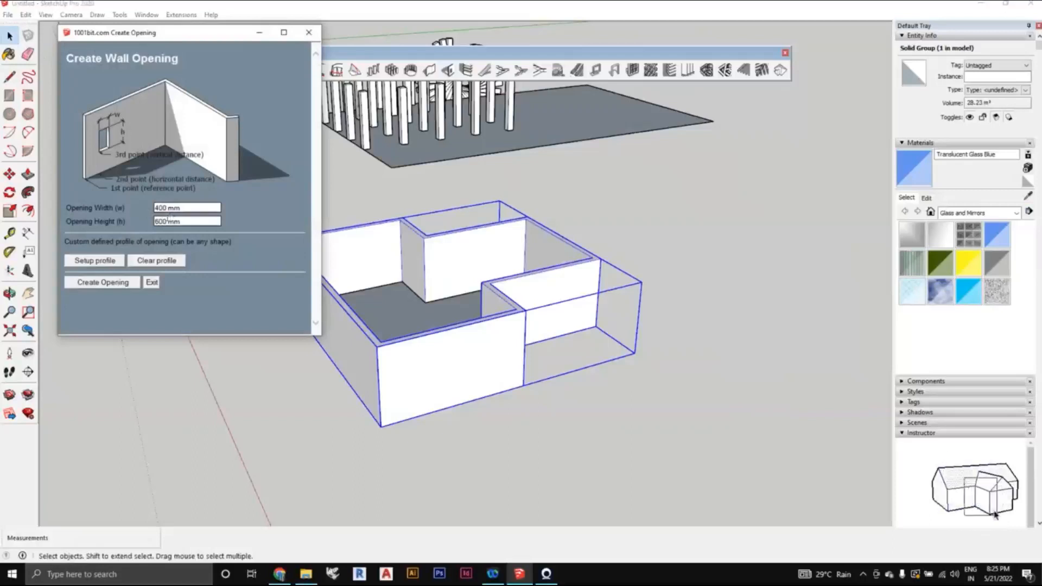
triple_click(166, 221)
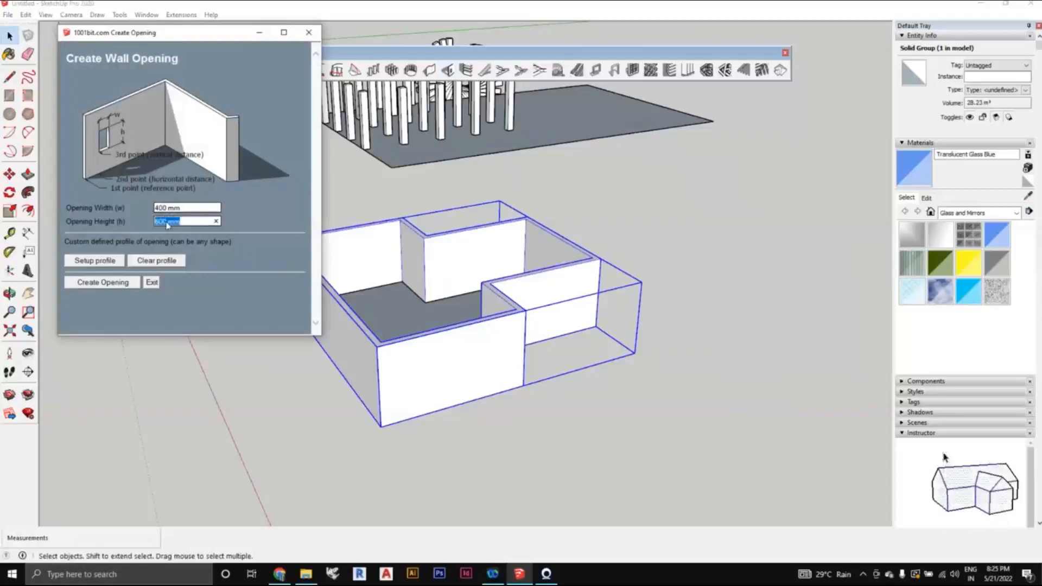
type("1200")
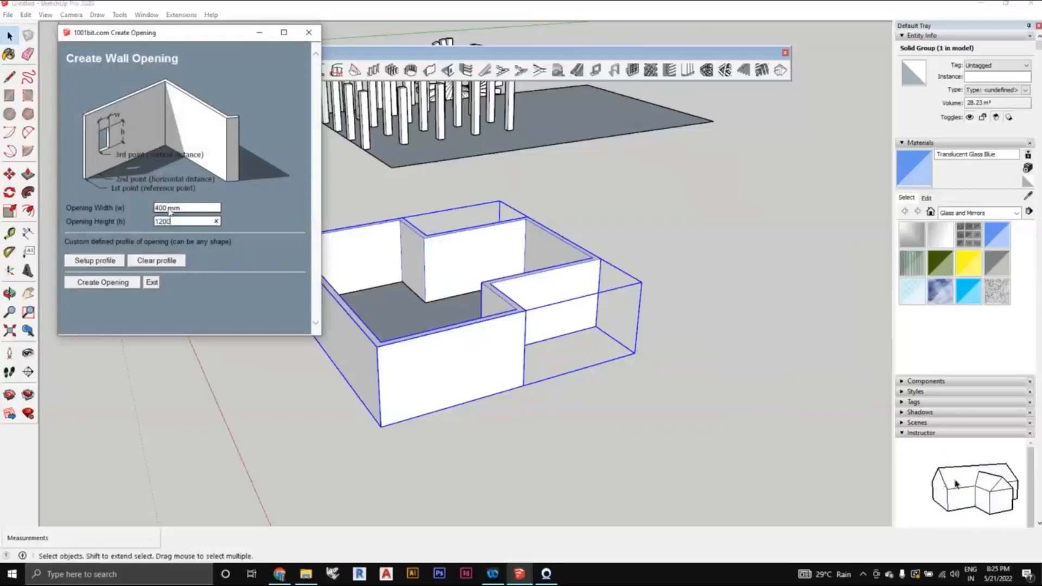
triple_click(171, 209)
type("1200")
left_click(103, 282)
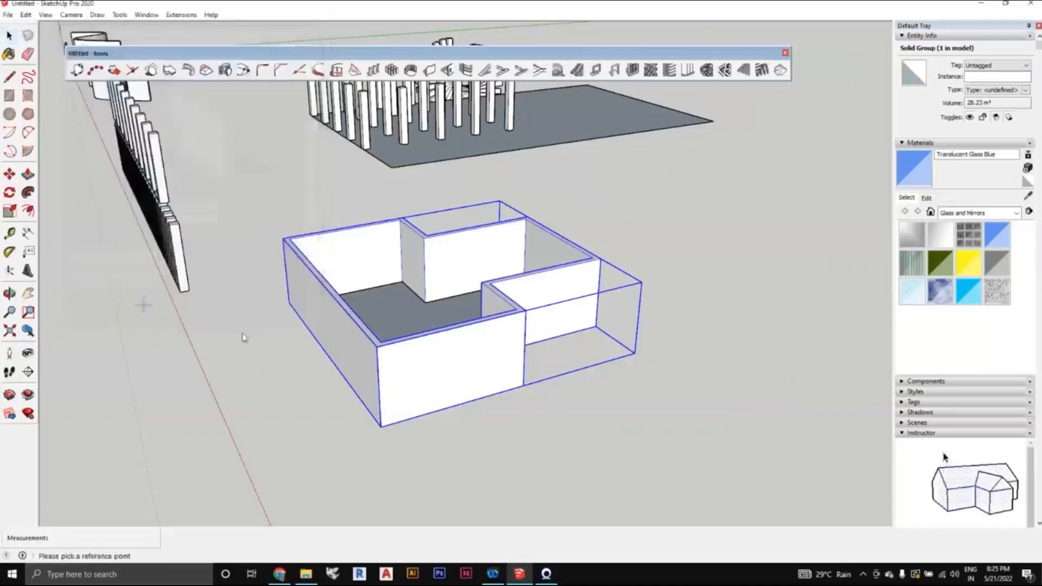
- Cut the opening in the front wall about 1180 mm from its lower corner, with a sill height of 1000 mm
scroll(421, 437, "up", 3)
scroll(352, 431, "down", 2)
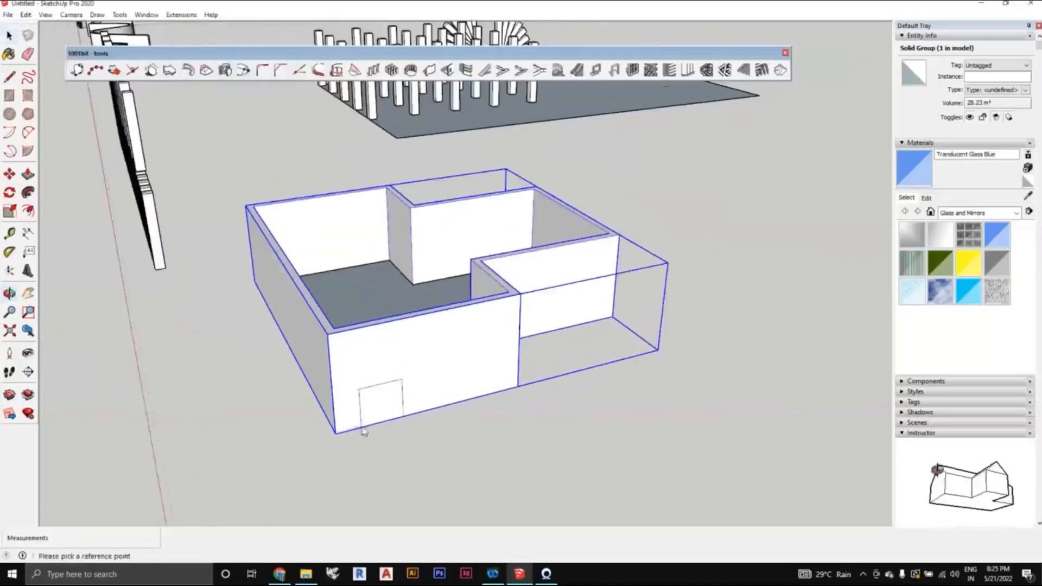
middle_click_drag(360, 430, 376, 430)
scroll(371, 442, "up", 2)
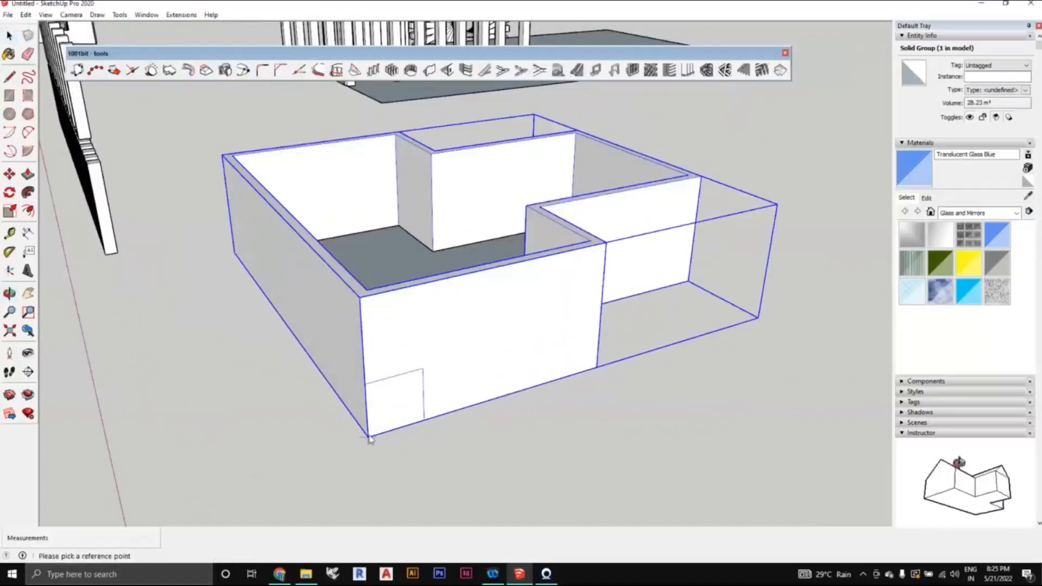
left_click(372, 436)
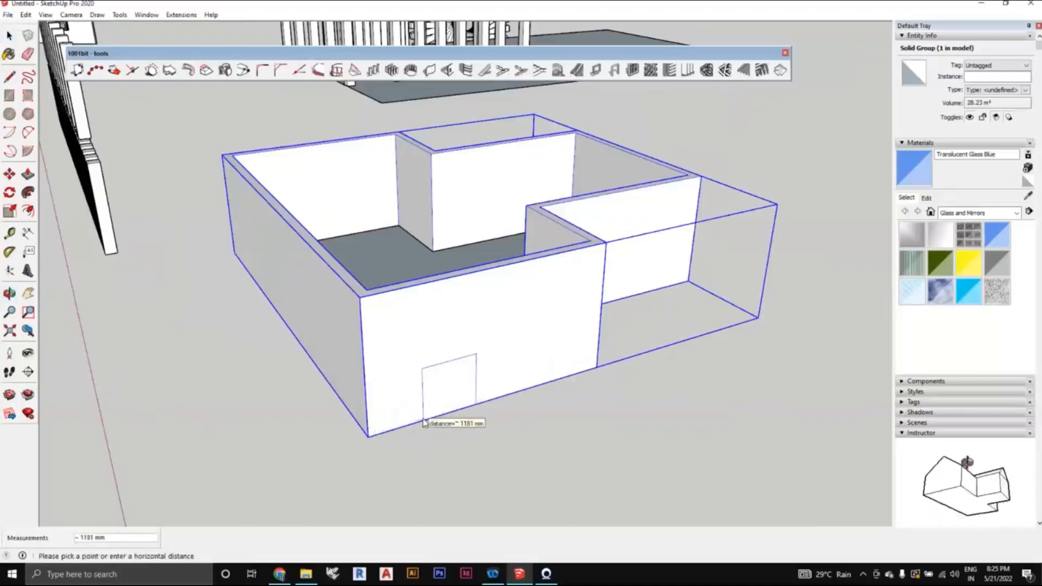
left_click(424, 422)
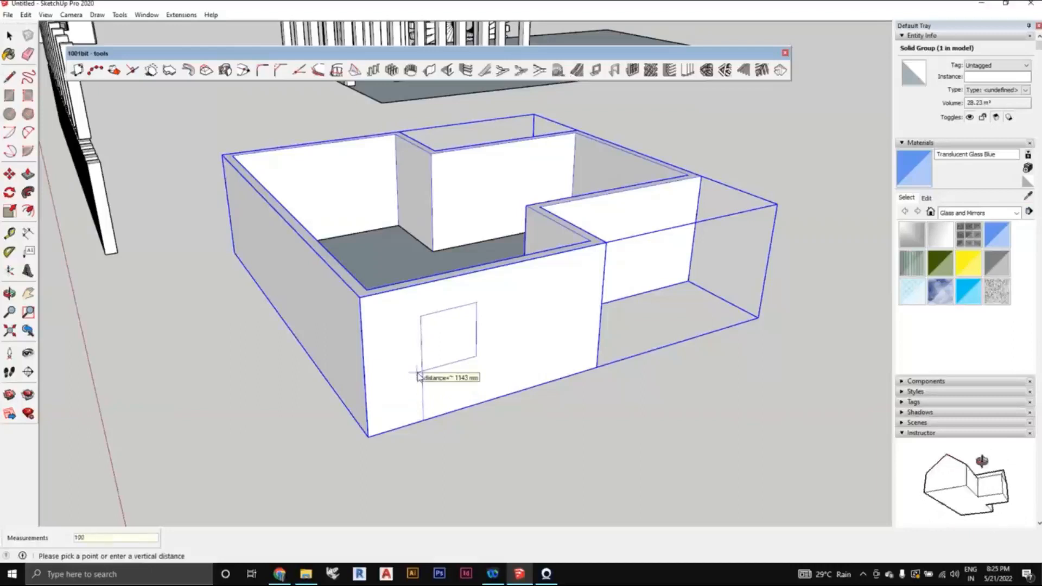
key("Return")
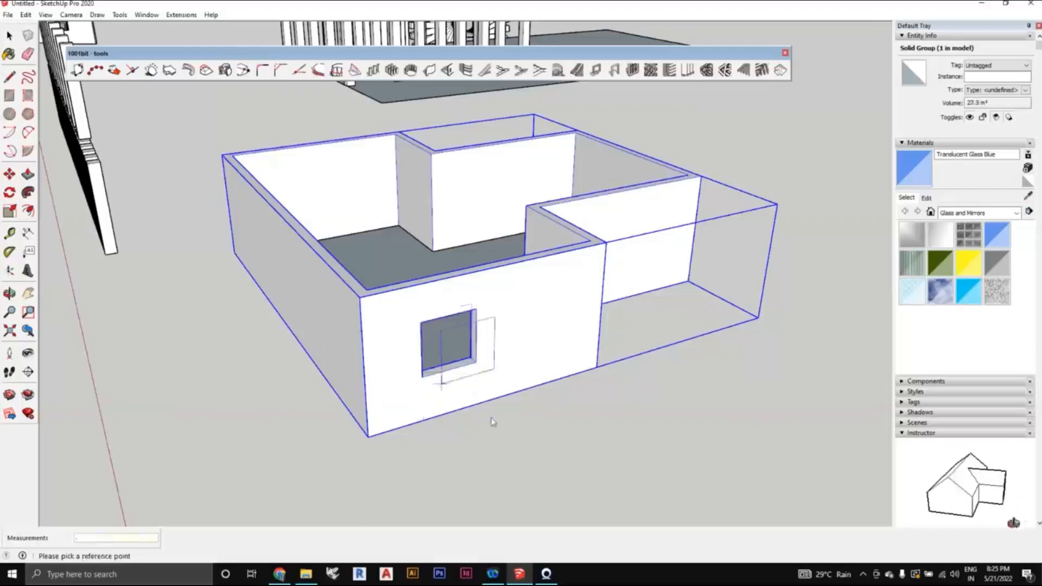
- Examine the window opening cut through the front wall from different angles and distances
middle_click_drag(491, 422, 511, 407)
middle_click_drag(472, 291, 518, 434)
scroll(443, 381, "up", 2)
scroll(442, 381, "down", 1)
scroll(478, 395, "down", 1)
scroll(478, 402, "up", 1)
scroll(474, 402, "down", 1)
scroll(474, 388, "up", 2)
scroll(484, 406, "up", 1)
mouse_move(509, 421)
middle_mouse_down()
mouse_move(516, 447)
mouse_move(505, 436)
middle_mouse_up()
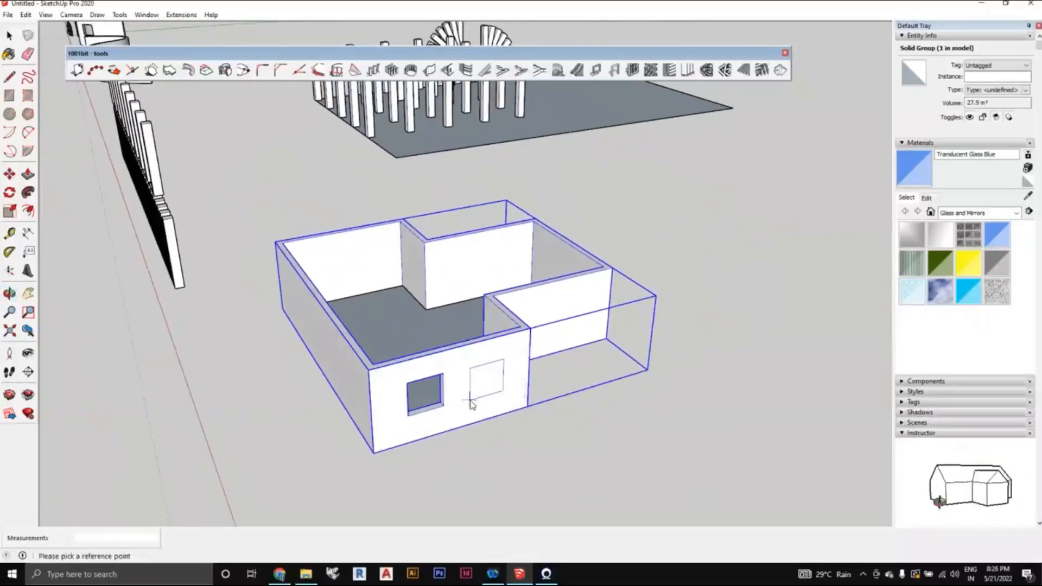
middle_click_drag(480, 415, 529, 466)
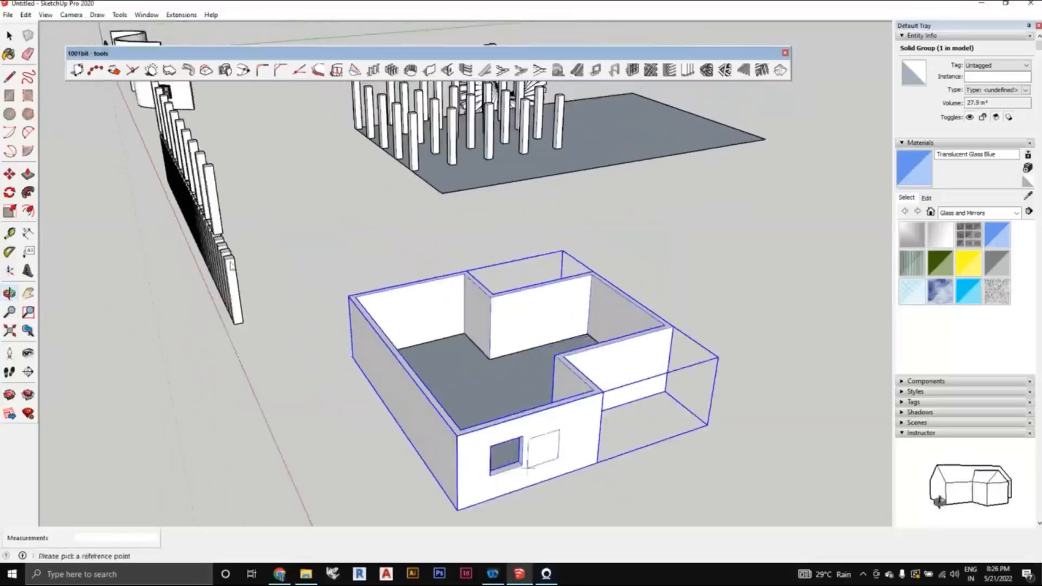
- Cut a second 1200 x 1200 mm opening beside the first in the front wall, with a sill height of 1000 mm
scroll(231, 265, "down", 1)
middle_click_drag(380, 344, 315, 352)
scroll(358, 374, "up", 1)
middle_click_drag(371, 389, 458, 403)
scroll(400, 386, "up", 1)
scroll(430, 422, "up", 1)
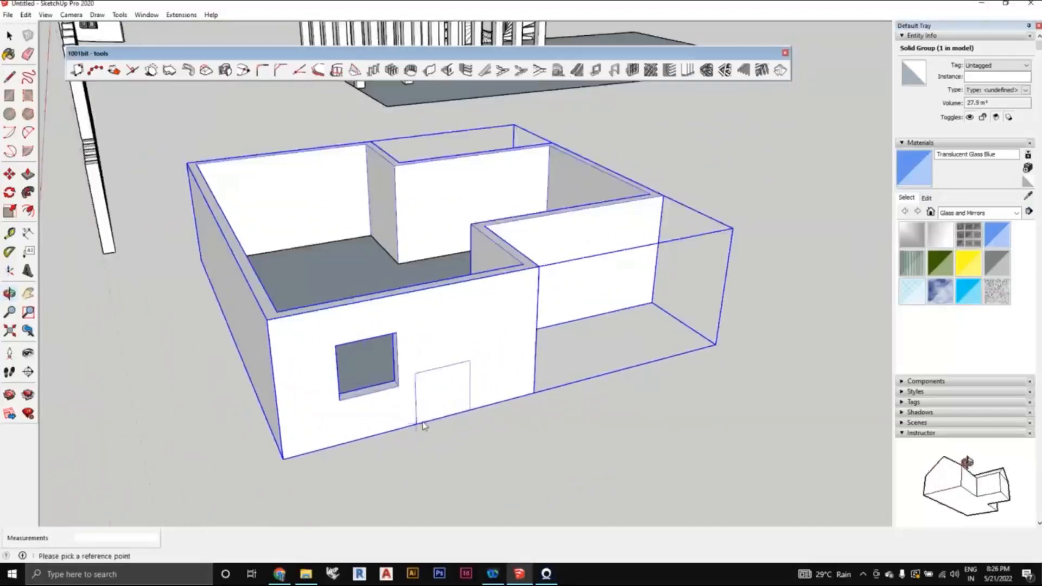
left_click(286, 462)
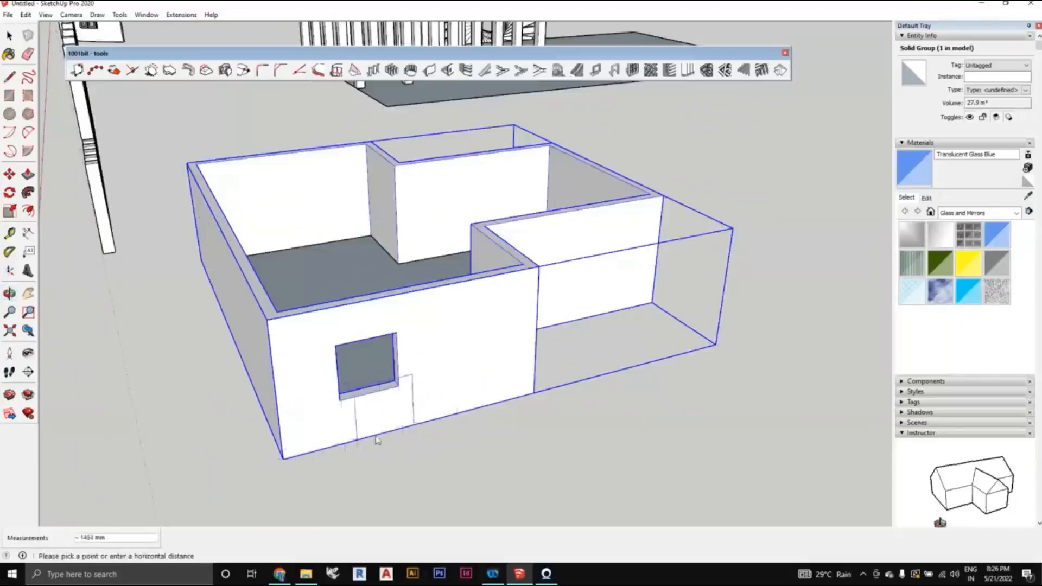
left_click(438, 420)
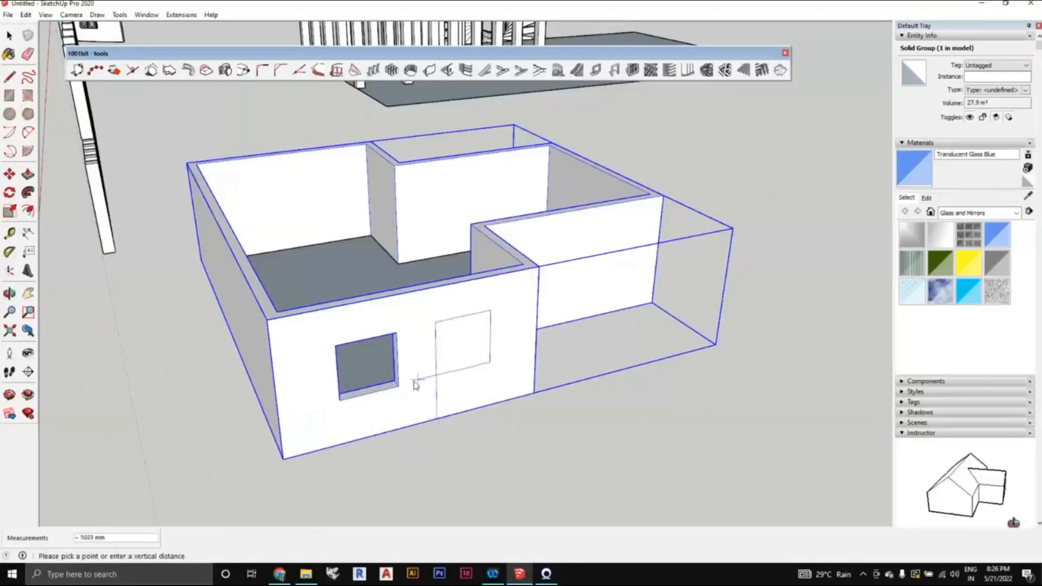
type("1000")
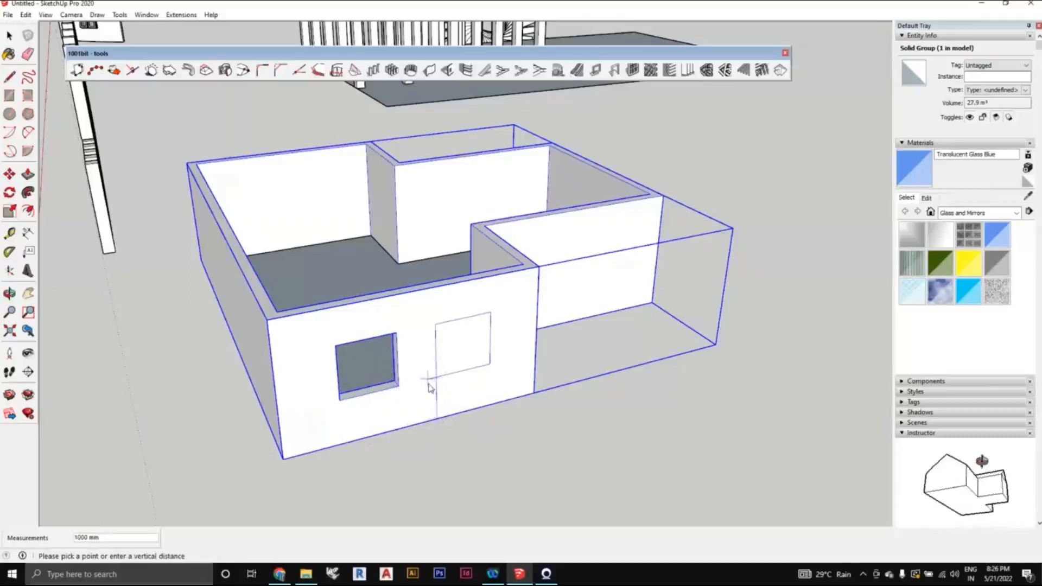
left_click(393, 394)
middle_click_drag(393, 390, 434, 374)
key("Escape")
key("space")
- Open the wall group for editing and fill the first window opening with a 1200 x 1200 mm rectangle
left_click(422, 361)
scroll(373, 347, "up", 2)
scroll(437, 359, "down", 2)
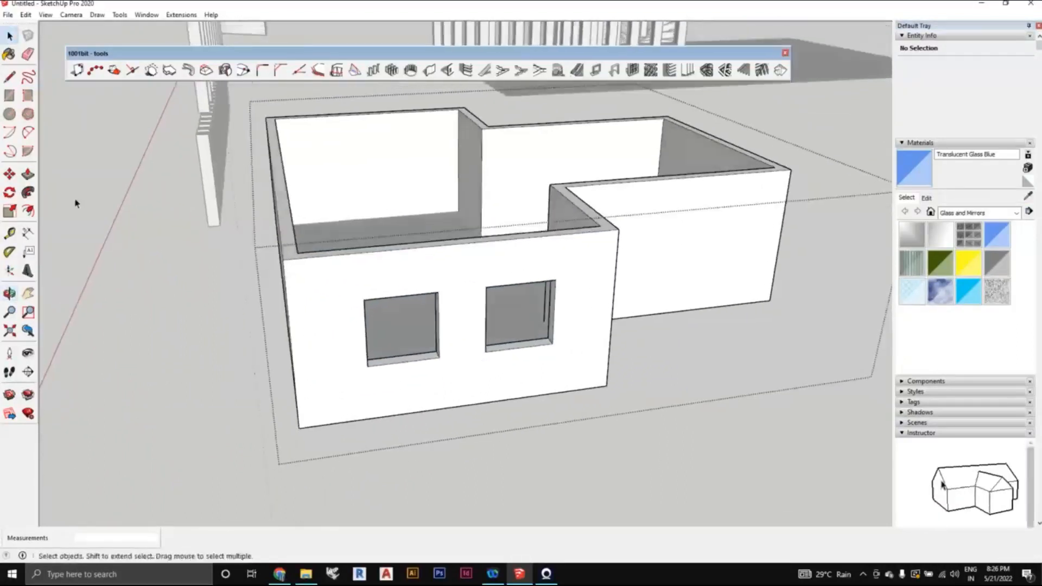
left_click(9, 96)
scroll(351, 352, "up", 1)
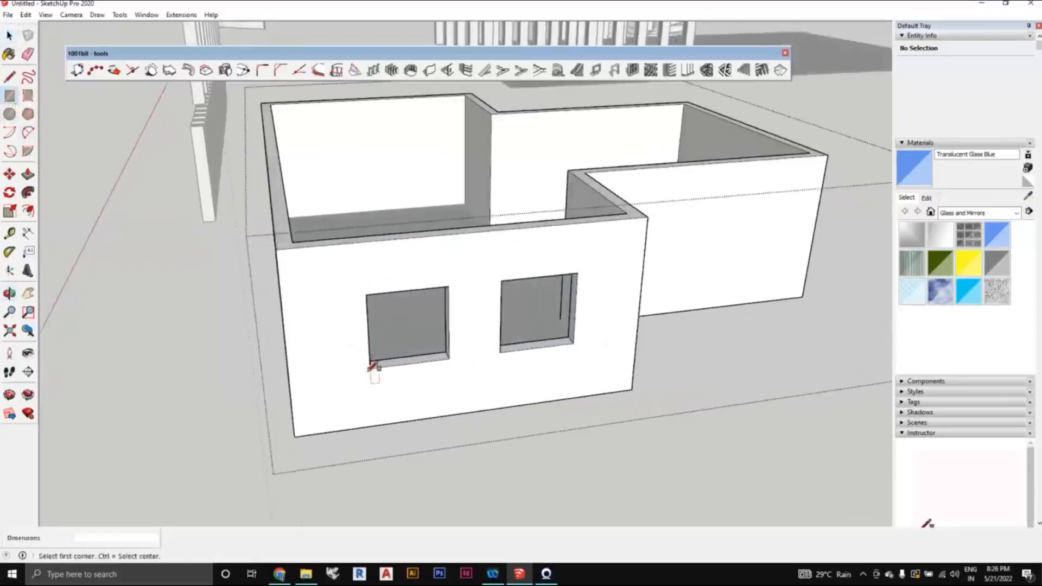
left_click(369, 367)
left_click(448, 287)
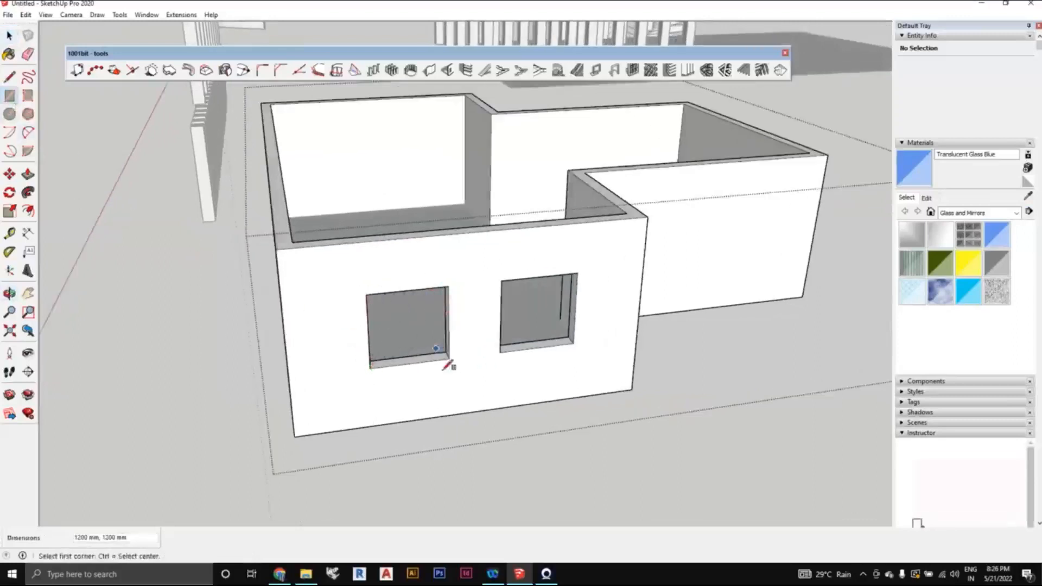
scroll(440, 359, "up", 3)
left_click(433, 358)
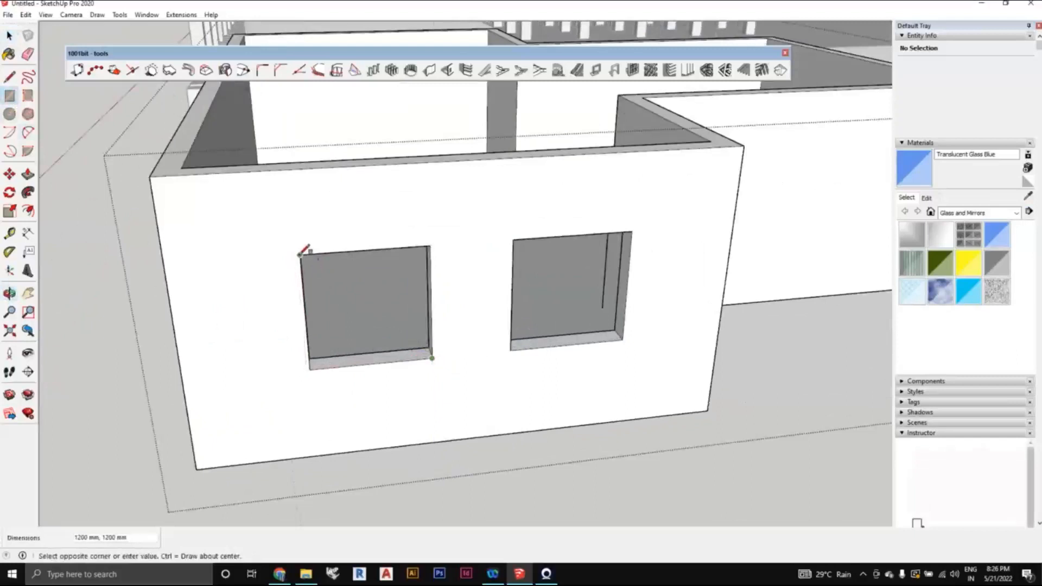
left_click(300, 255)
scroll(429, 321, "down", 2)
middle_click_drag(437, 323, 475, 339)
- Create a window frame with recessed/extruded edge on the first opening's face, 230 mm deep and 30 mm wide, located at the back
left_click(9, 35)
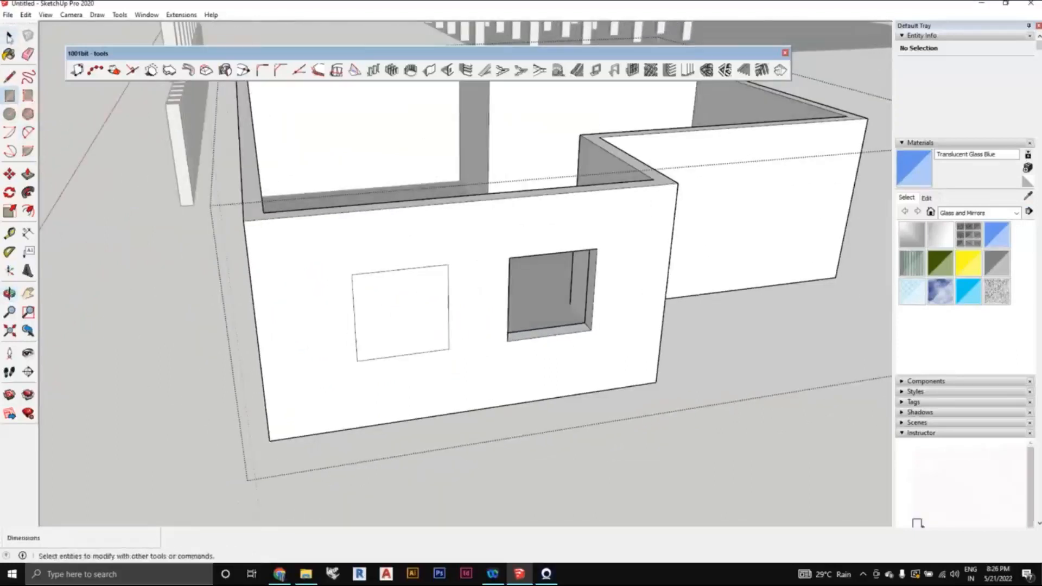
scroll(274, 157, "down", 2)
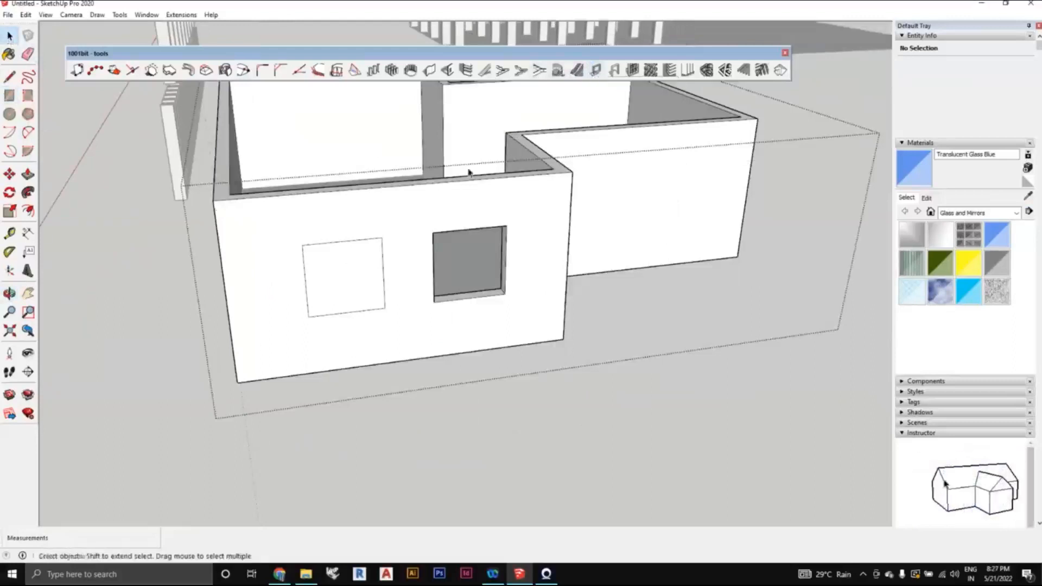
left_click(371, 261)
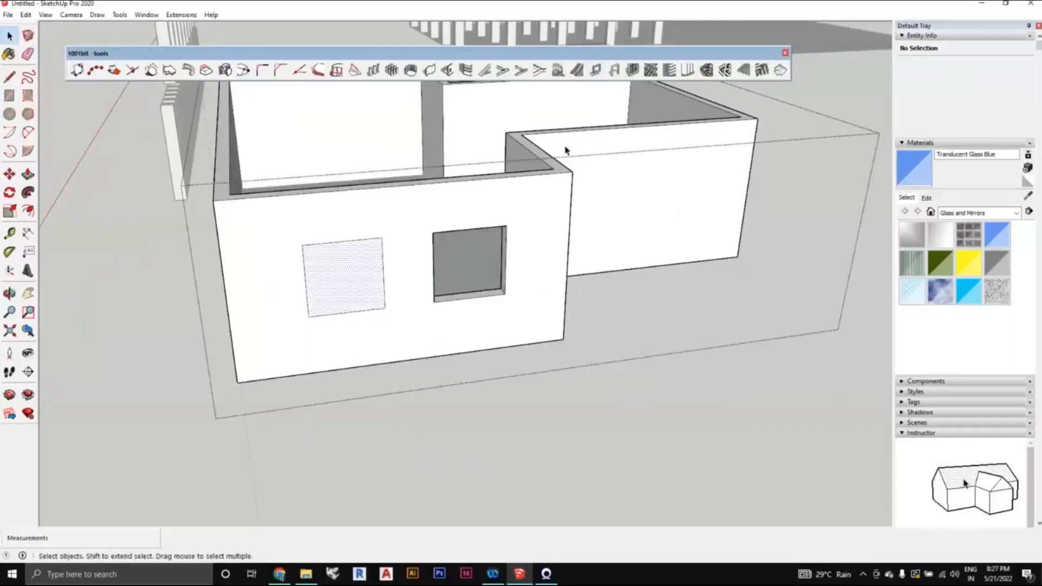
left_click(595, 71)
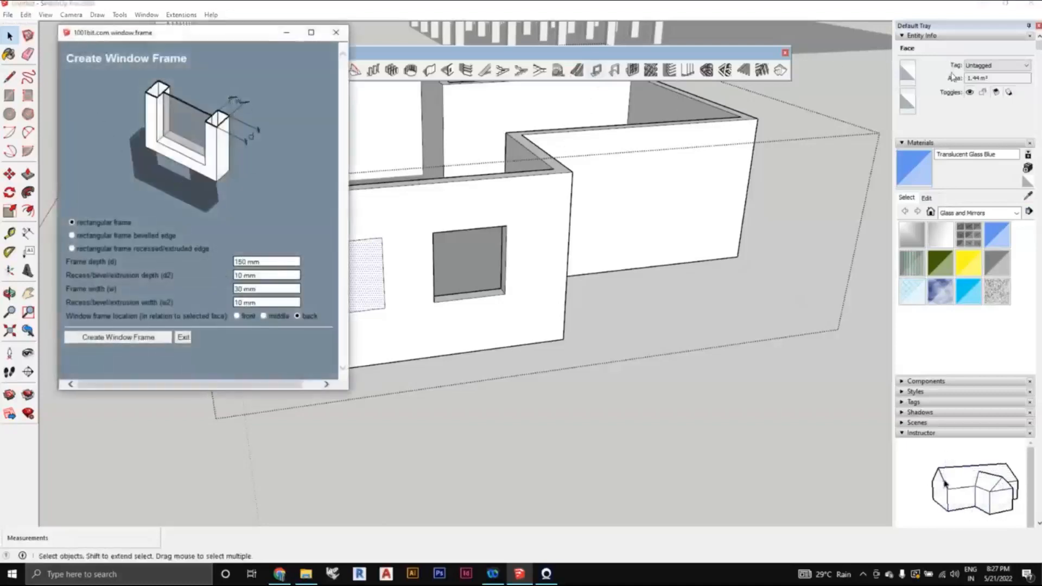
left_click(784, 53)
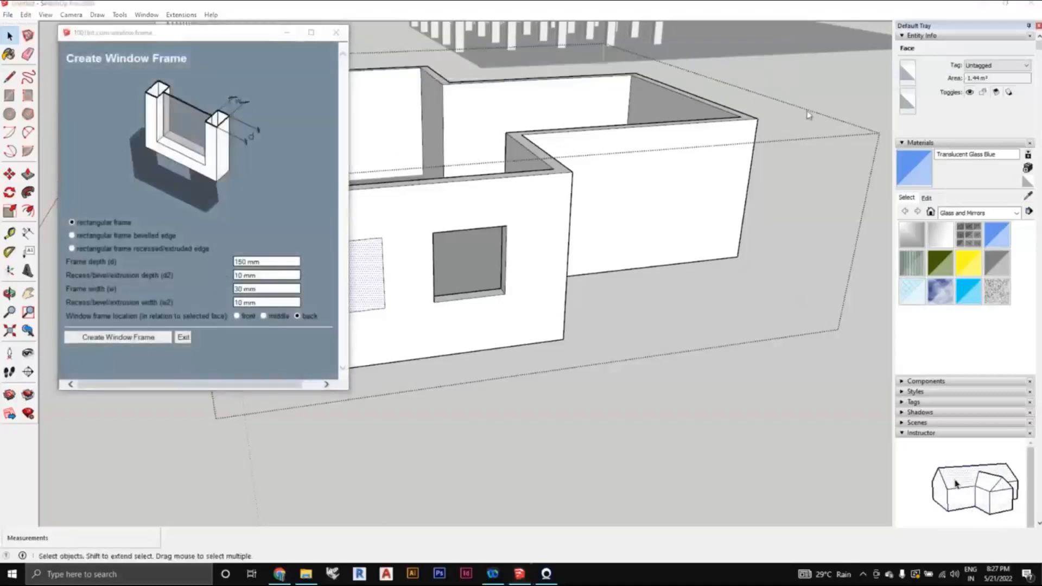
left_click(72, 236)
left_click(72, 249)
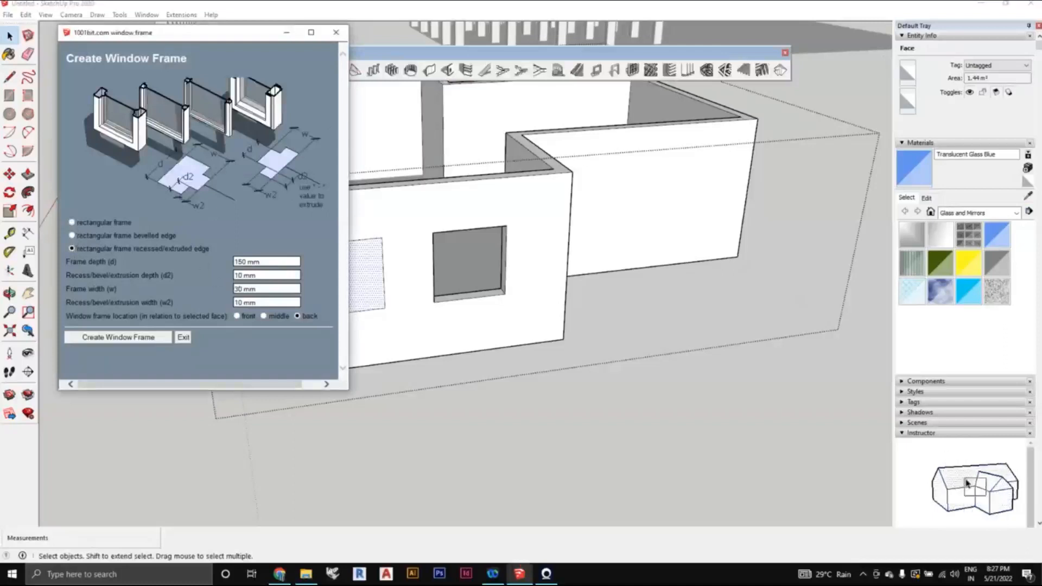
triple_click(247, 261)
type("230")
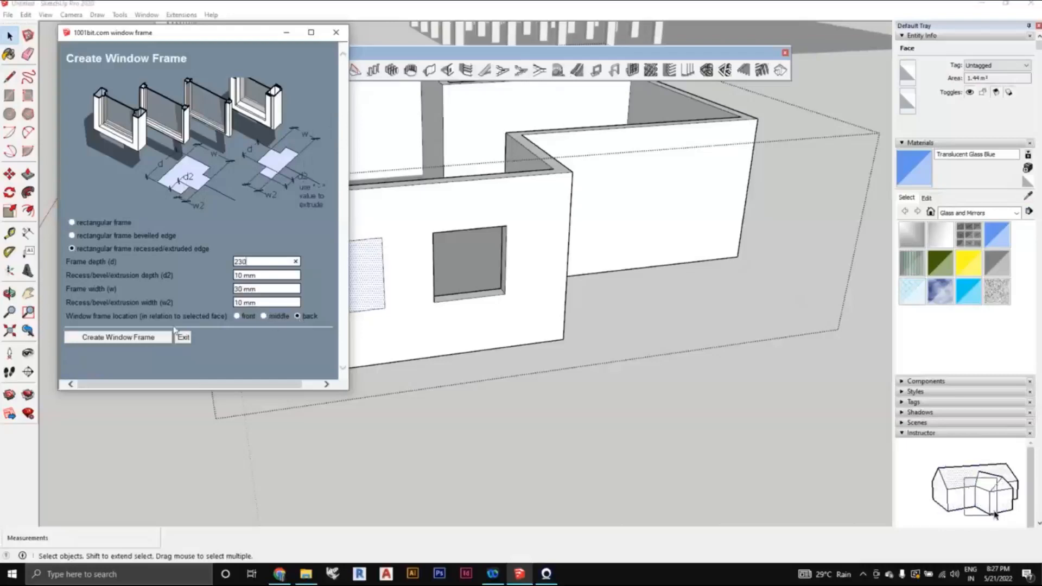
left_click(137, 337)
scroll(333, 338, "down", 3)
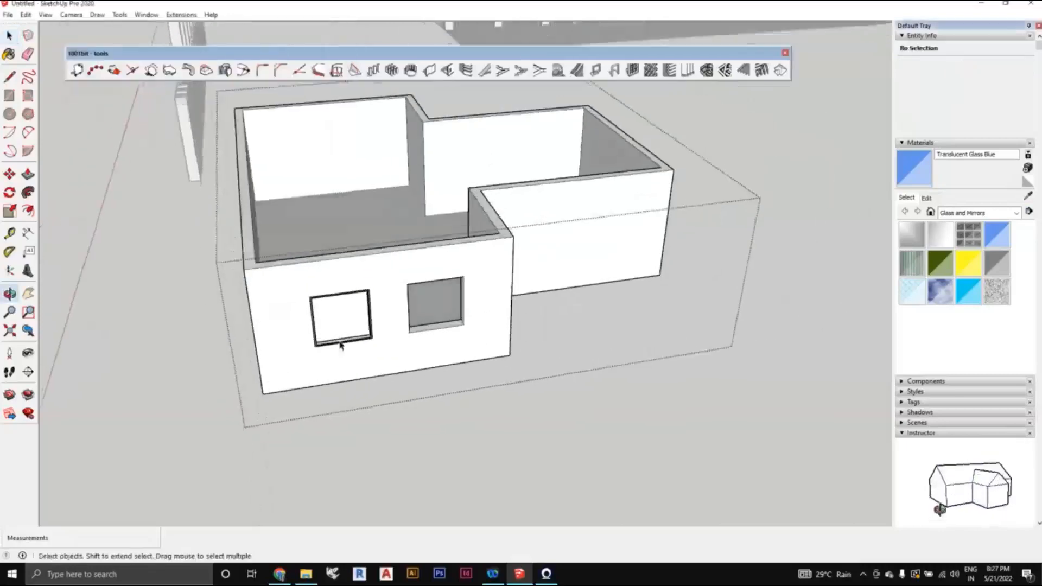
- Open the new window frame group and paint its pane with Translucent Glass Blue
scroll(347, 353, "up", 5)
middle_click_drag(360, 361, 377, 305)
scroll(374, 307, "up", 2)
left_click(371, 306)
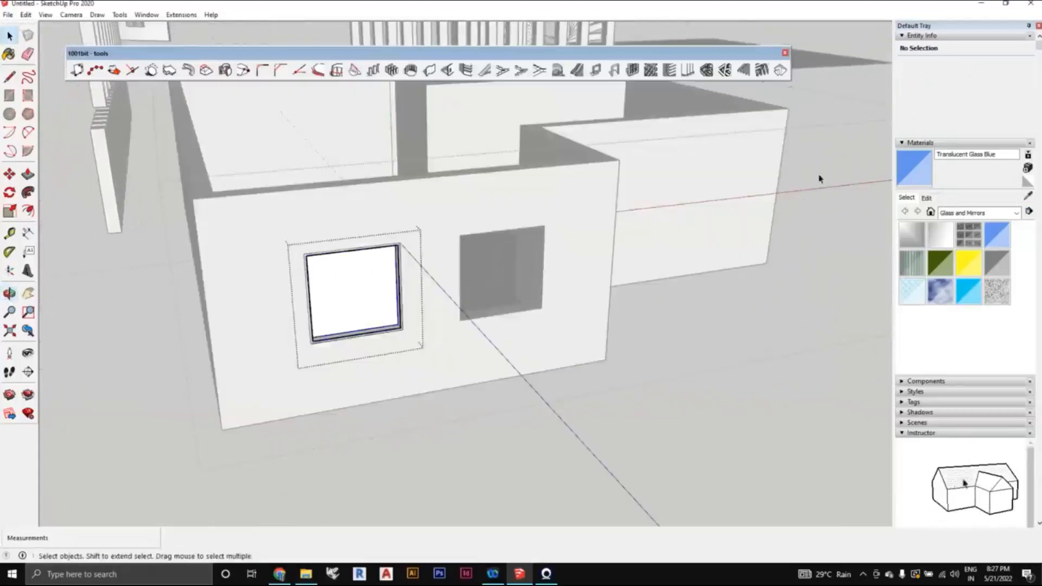
left_click(902, 175)
left_click(383, 279)
mouse_move(384, 279)
middle_mouse_down()
mouse_move(447, 298)
mouse_move(433, 273)
mouse_move(372, 253)
mouse_move(382, 264)
middle_mouse_up()
scroll(395, 268, "up", 3)
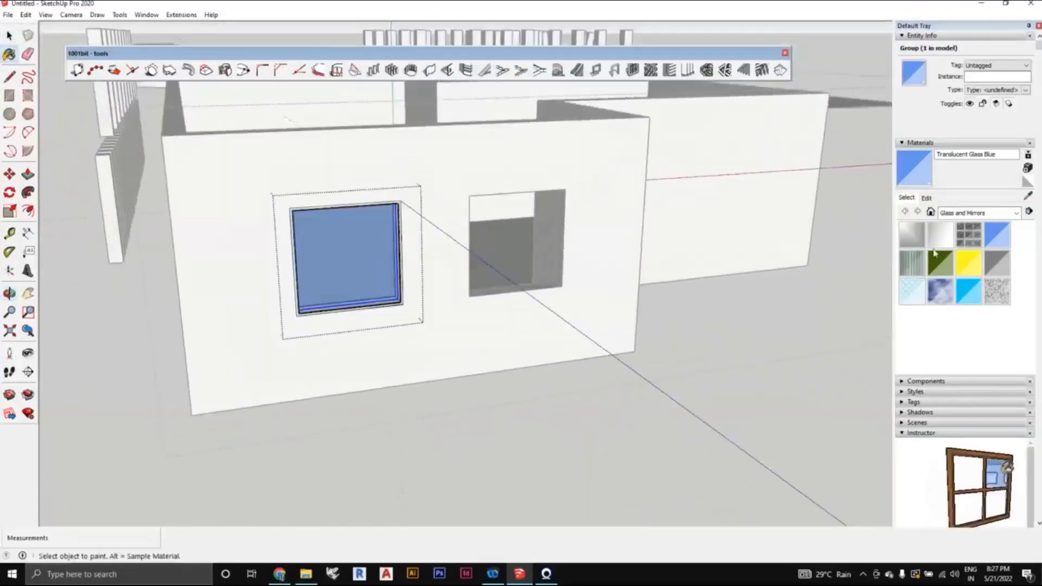
- Paint the outer and inner faces of the window frame with Wood Bamboo and leave the frame group
left_click(1015, 213)
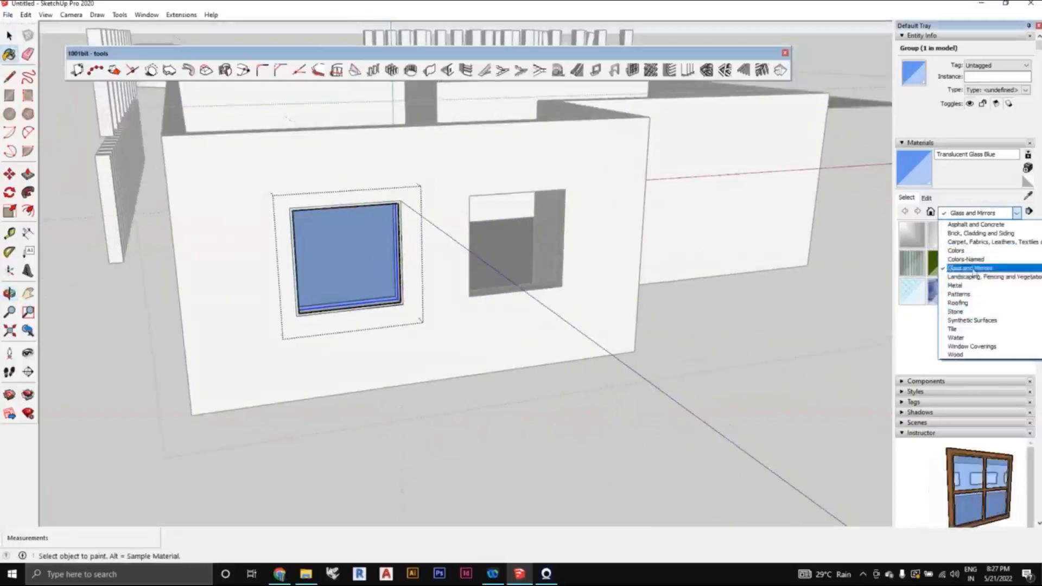
left_click(955, 354)
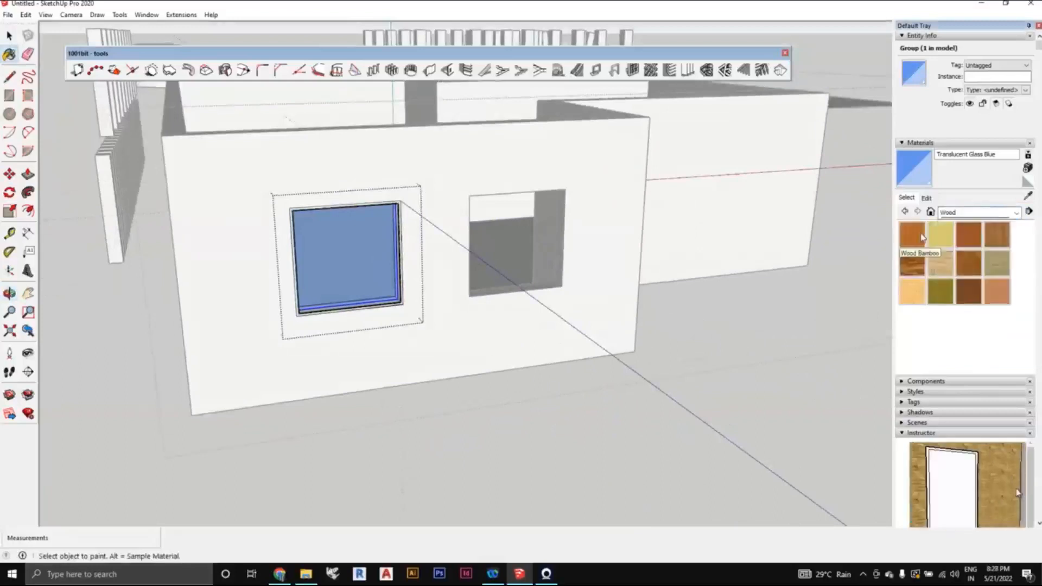
left_click(922, 237)
scroll(374, 244, "up", 4)
left_click(433, 286)
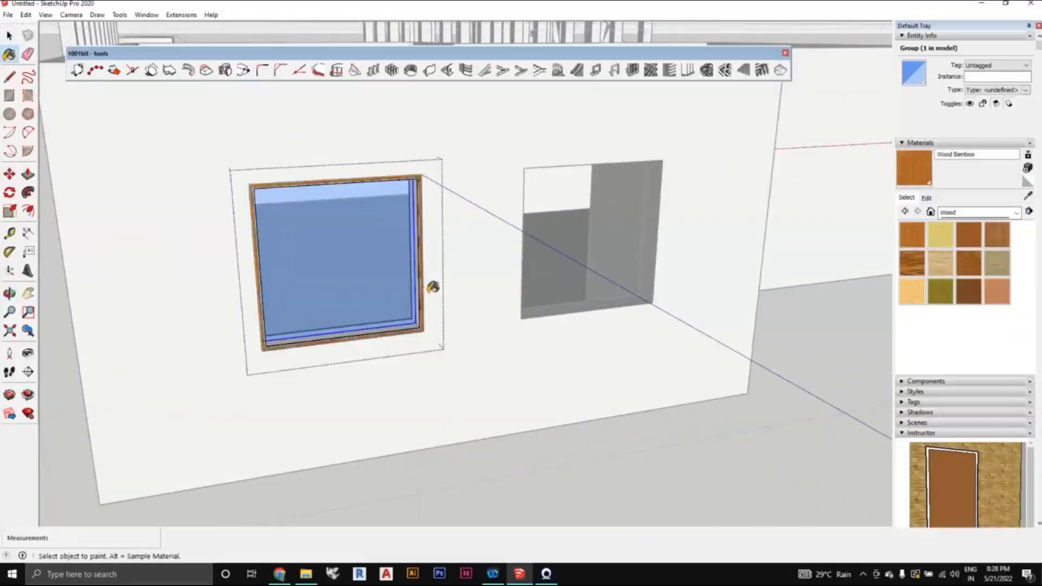
scroll(426, 291, "up", 4)
left_click(421, 343)
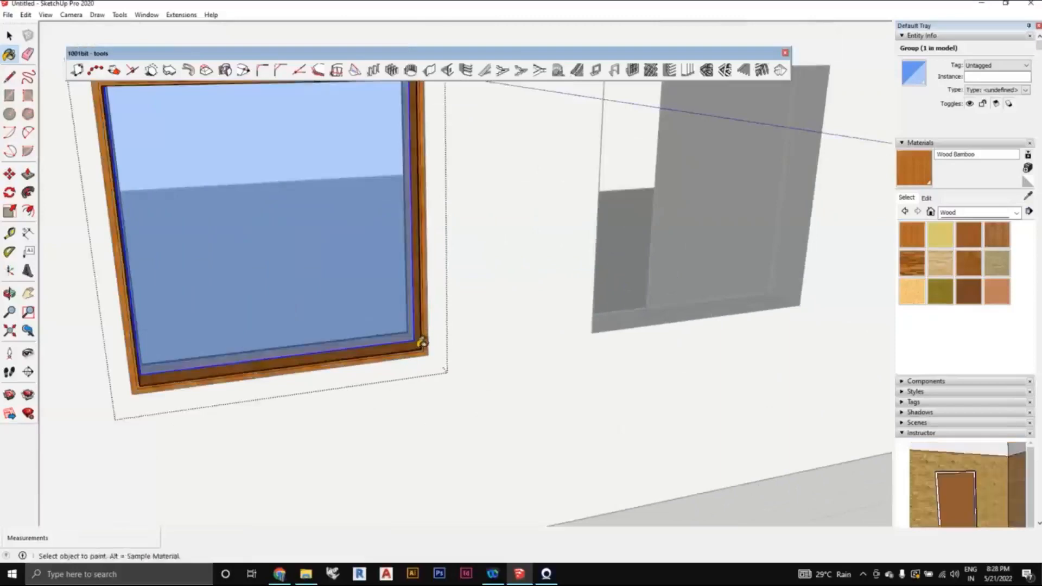
scroll(421, 343, "down", 5)
key("space")
scroll(612, 470, "up", 3)
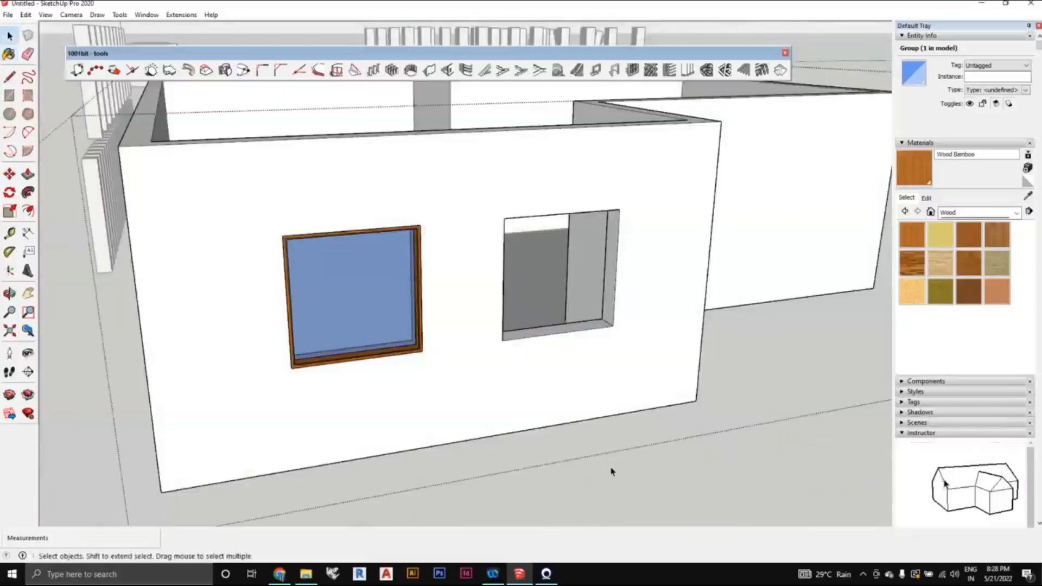
- Draw a door-sized upright rectangle on the recessed wall beside the window wall, starting from its bottom edge
scroll(611, 471, "down", 5)
middle_click_drag(609, 411, 442, 419)
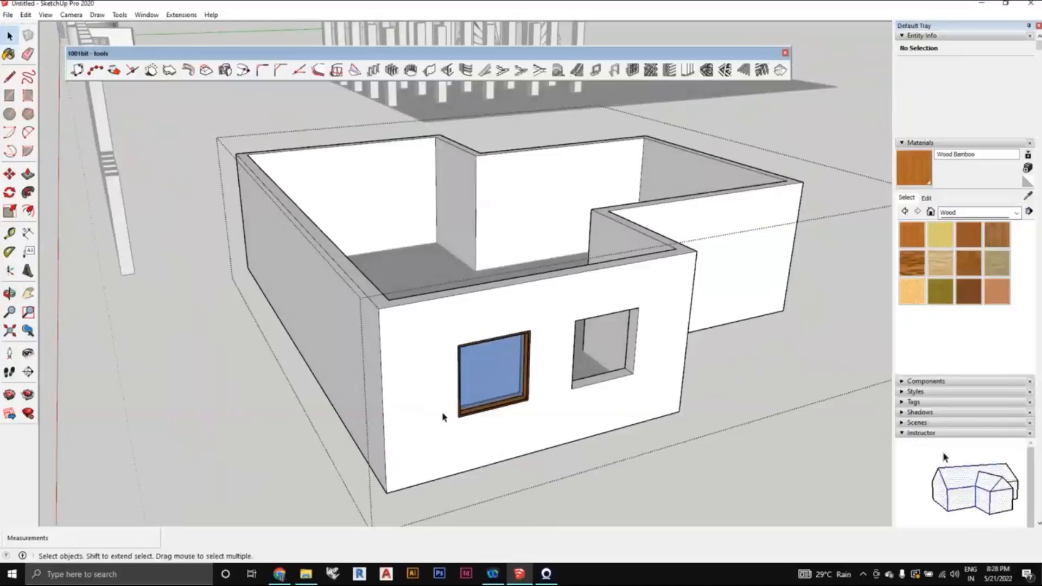
middle_click_drag(437, 395, 530, 358)
left_click(541, 350)
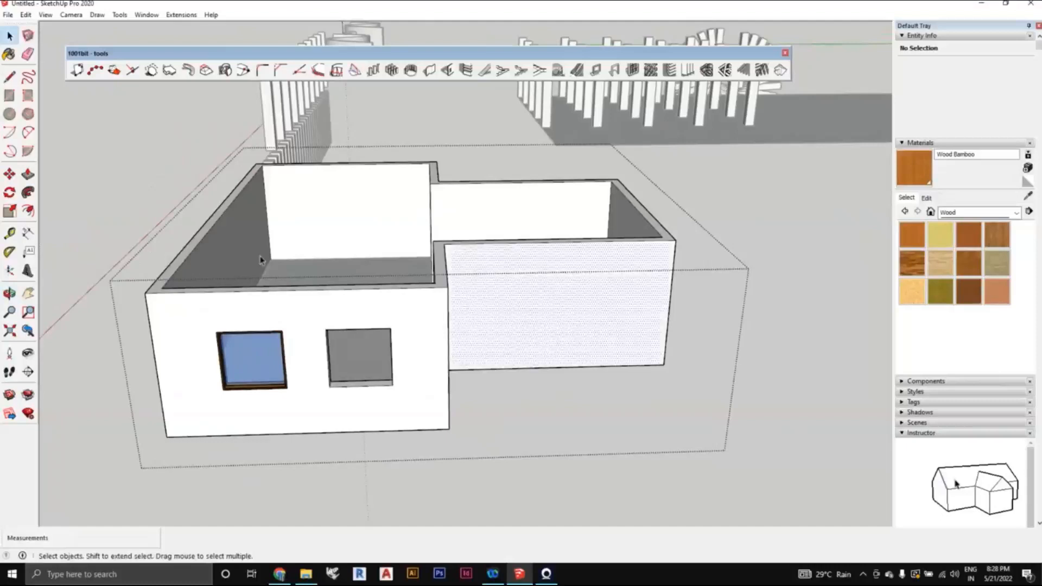
key("r")
scroll(551, 356, "up", 2)
left_click(507, 369)
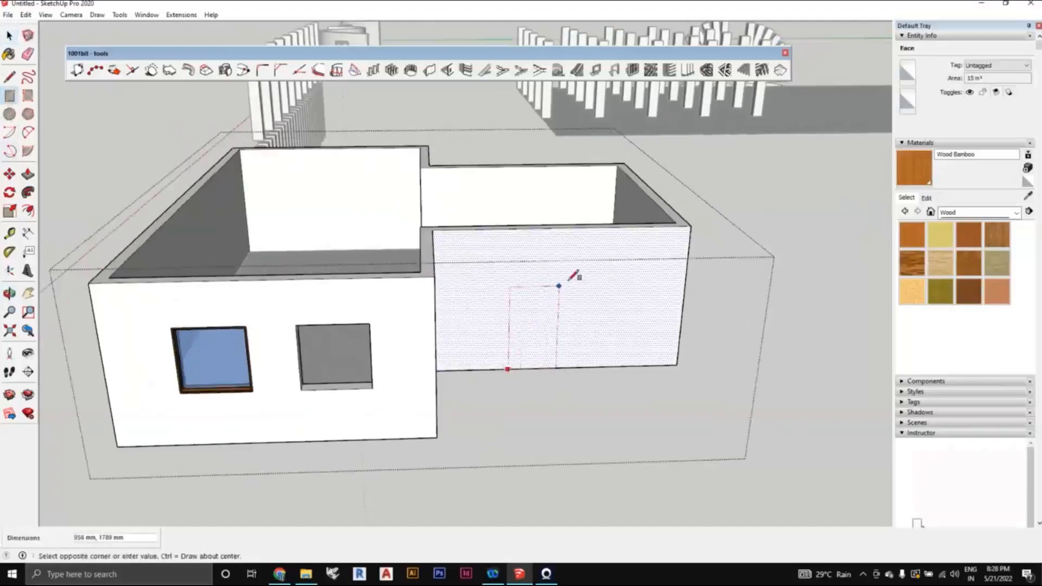
left_click(574, 266)
- Create a door frame with recessed/extruded edge on the door rectangle, 230 mm deep and 30 mm wide, located at the back
left_click(16, 40)
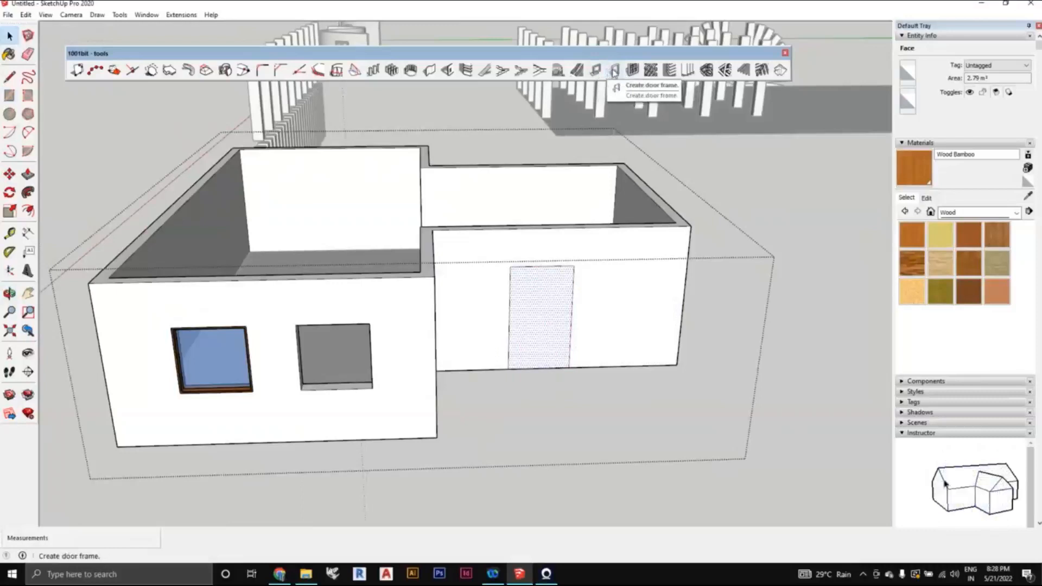
left_click(609, 74)
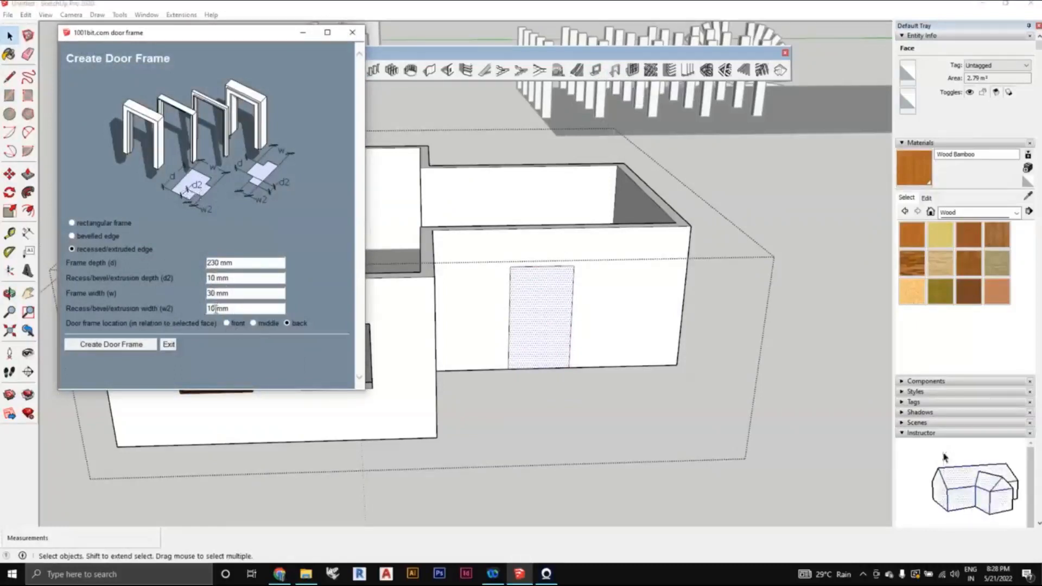
left_click(139, 347)
middle_click_drag(467, 344, 596, 363)
scroll(456, 371, "up", 3)
scroll(392, 363, "down", 2)
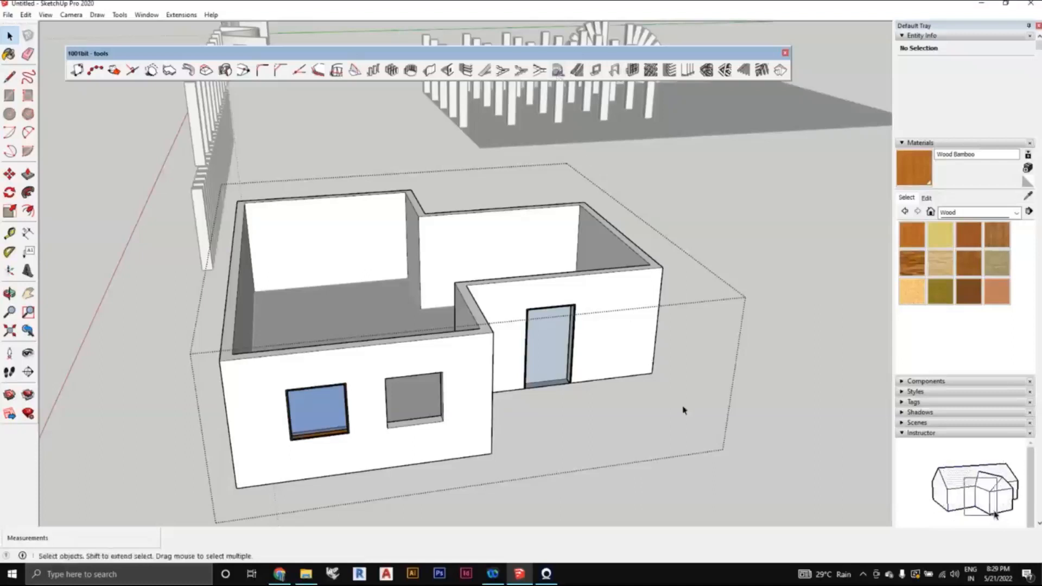
- Examine the walls with their window and door from several sides, closing the wall group on the way
middle_click_drag(764, 420, 699, 399)
scroll(663, 384, "down", 2)
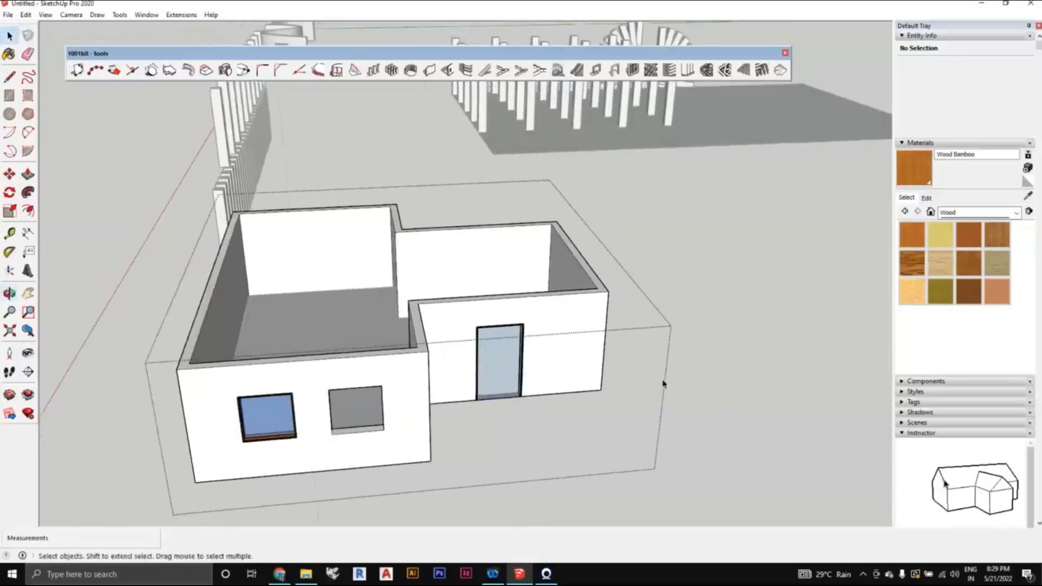
middle_click_drag(615, 367, 486, 363, "shift")
scroll(399, 363, "up", 2)
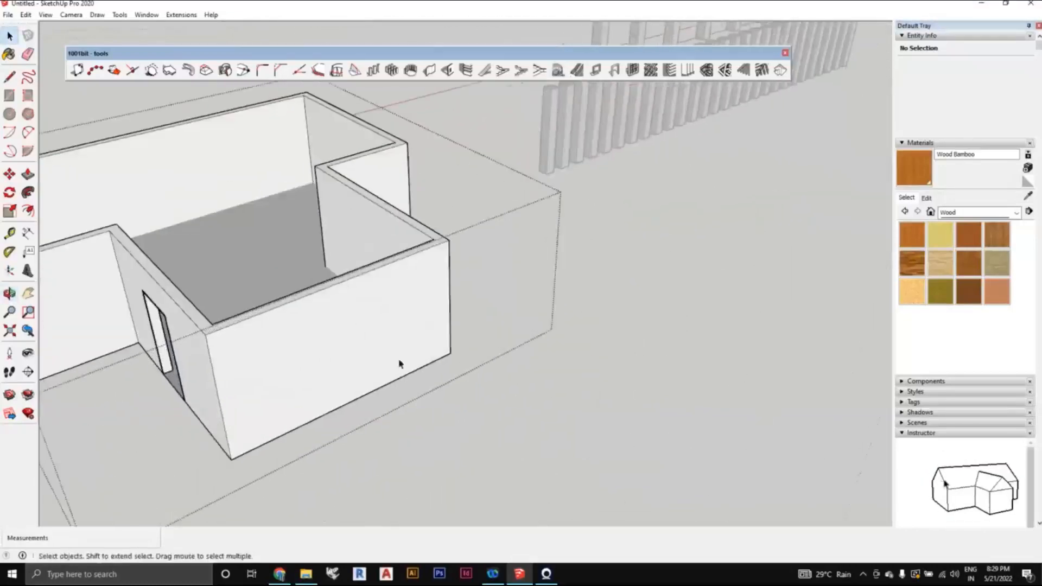
middle_click_drag(400, 363, 493, 364)
scroll(414, 373, "down", 1)
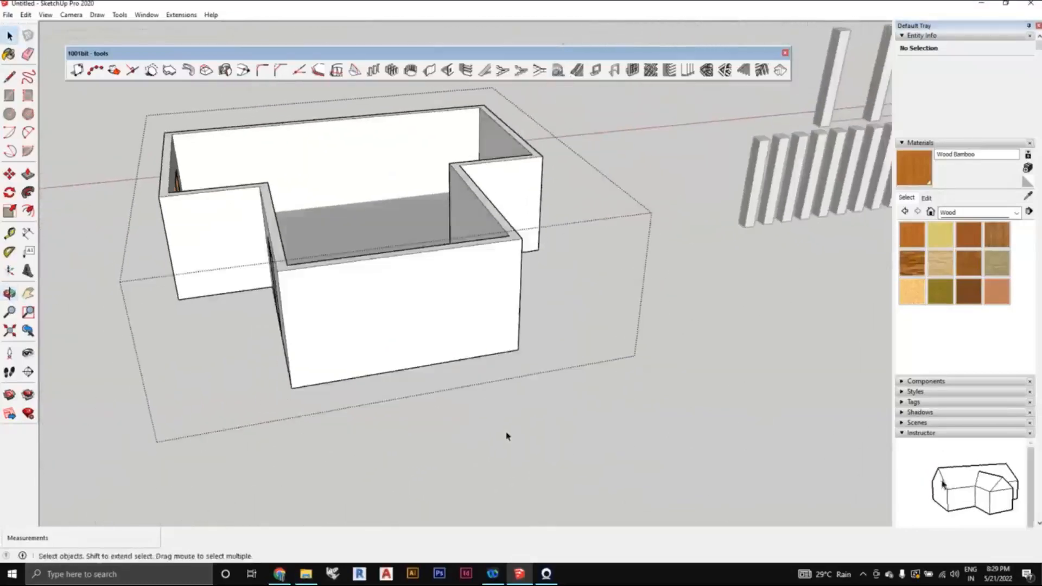
left_click(507, 434)
scroll(531, 390, "down", 1)
middle_click_drag(531, 393, 483, 328)
scroll(461, 314, "up", 4)
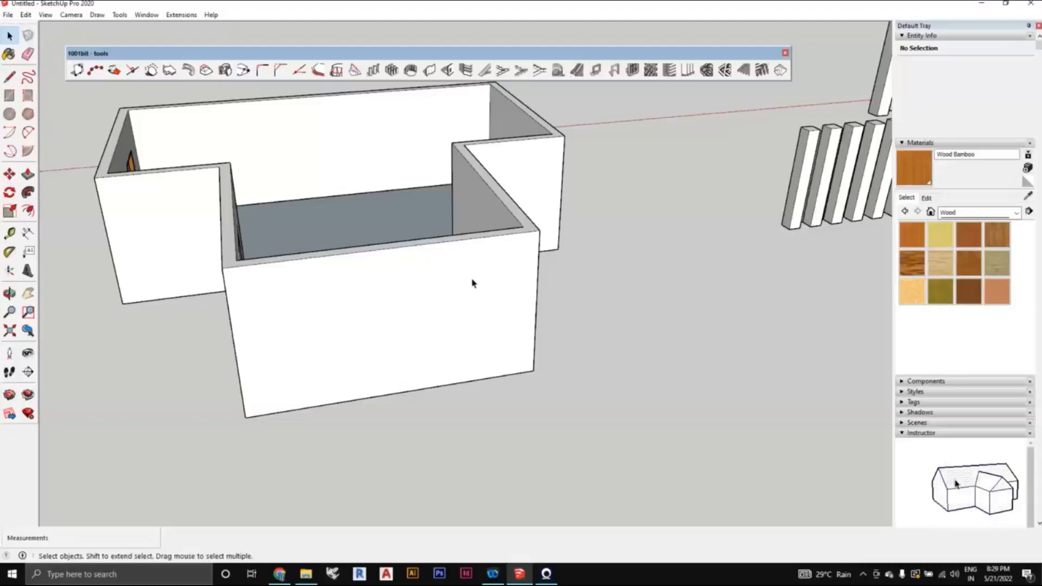
mouse_move(486, 275)
middle_mouse_down()
mouse_move(558, 314)
mouse_move(498, 298)
mouse_move(559, 327)
mouse_move(374, 337)
mouse_move(434, 356)
middle_mouse_up()
scroll(493, 372, "up", 3)
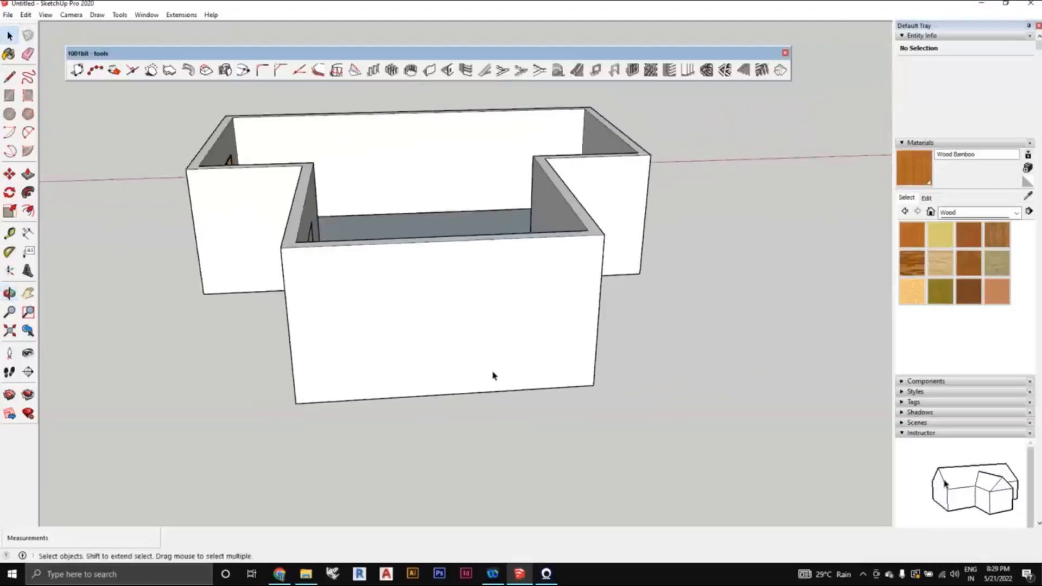
- Open the wall group and split the projecting wing's blank end wall in half with a full-height rectangle from its lower corner
left_click(453, 361)
double_click(453, 361)
middle_click_drag(520, 391, 466, 370)
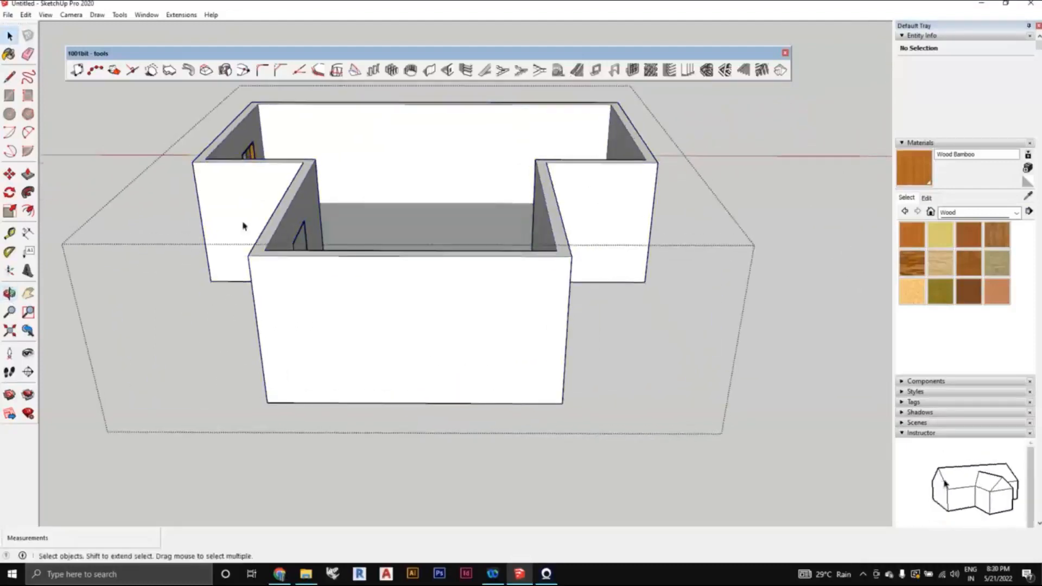
key("r")
scroll(500, 372, "up", 2)
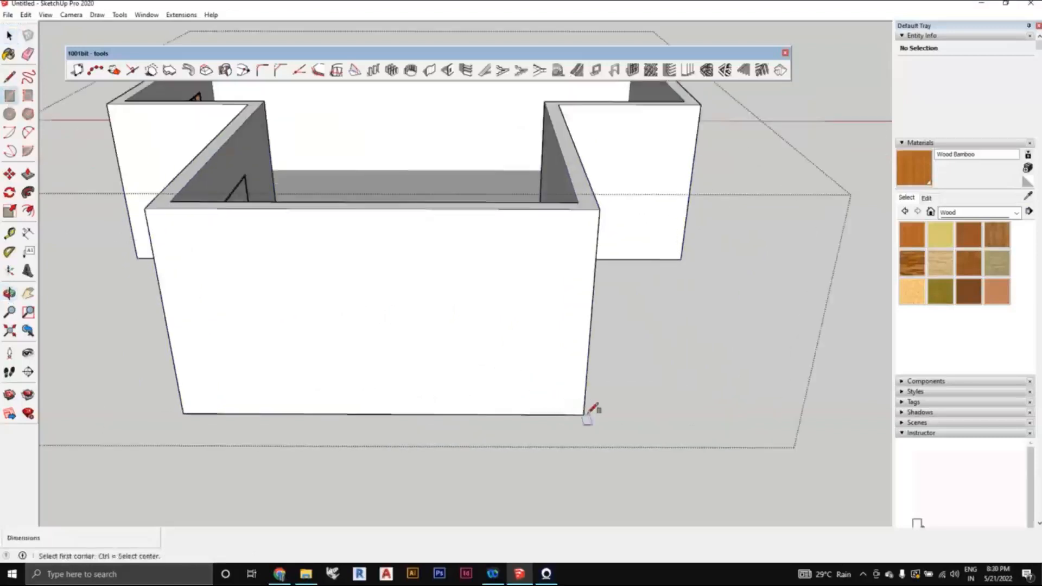
left_click(583, 415)
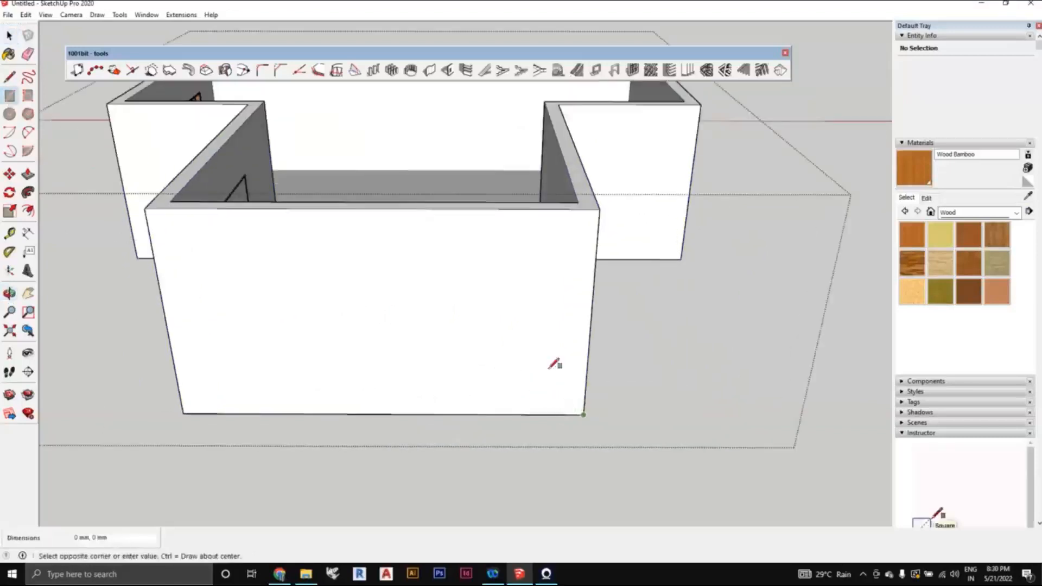
left_click(395, 206)
middle_click_drag(400, 268, 445, 282)
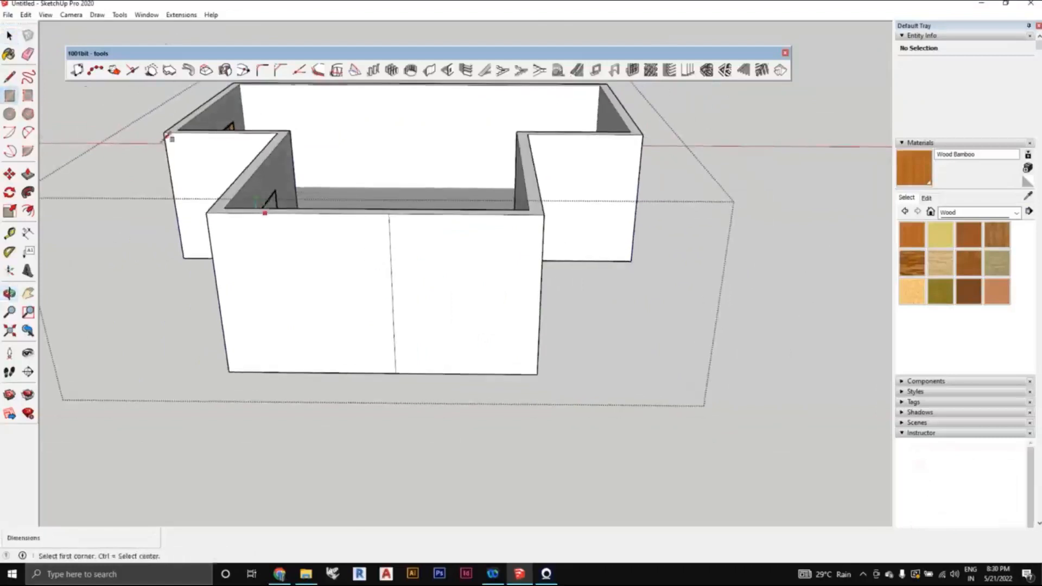
left_click(10, 35)
- Create 10 horizontal grooves on the end wall's right half from its base: 50 mm external and internal, 25 mm deep, 300 mm spacing, softened edges
middle_click_drag(369, 244, 387, 286)
scroll(365, 281, "up", 2)
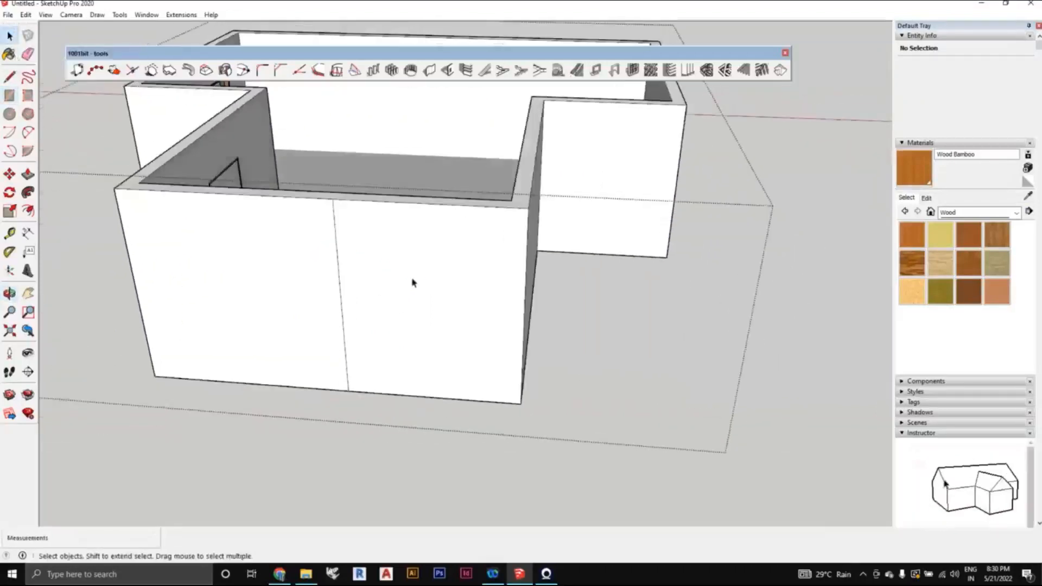
left_click(413, 282)
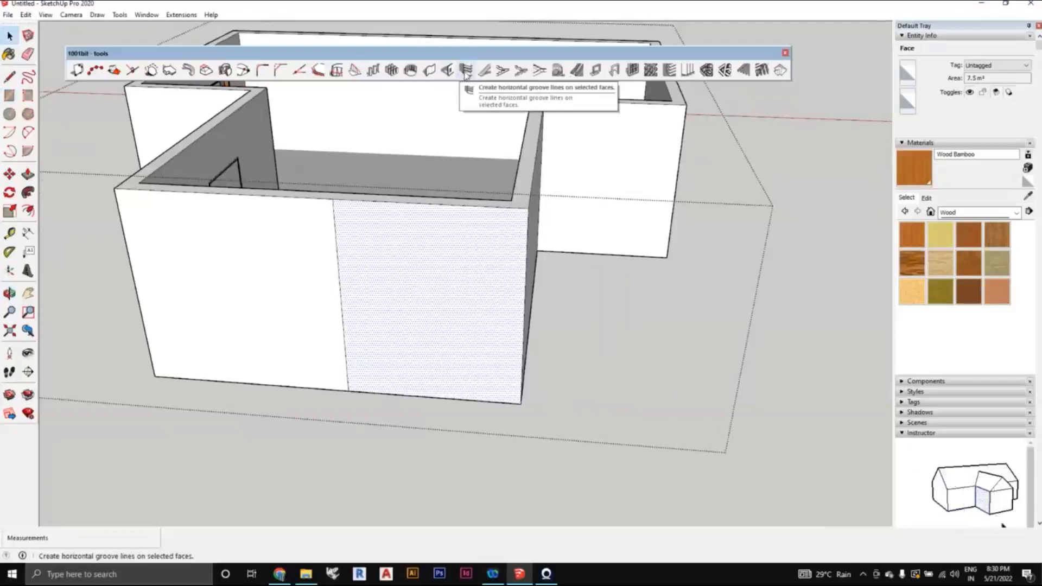
left_click(465, 71)
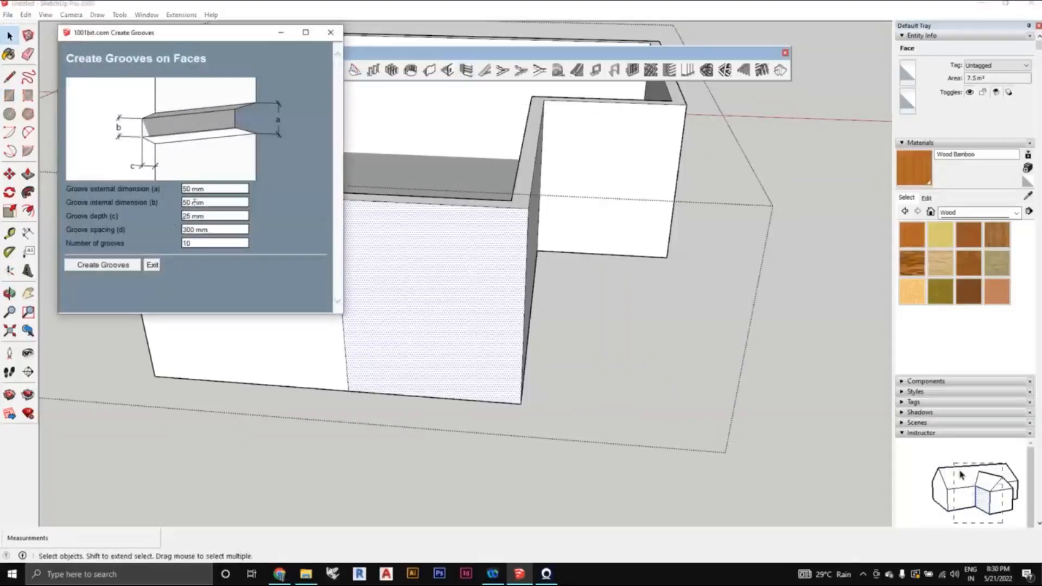
left_click(200, 245)
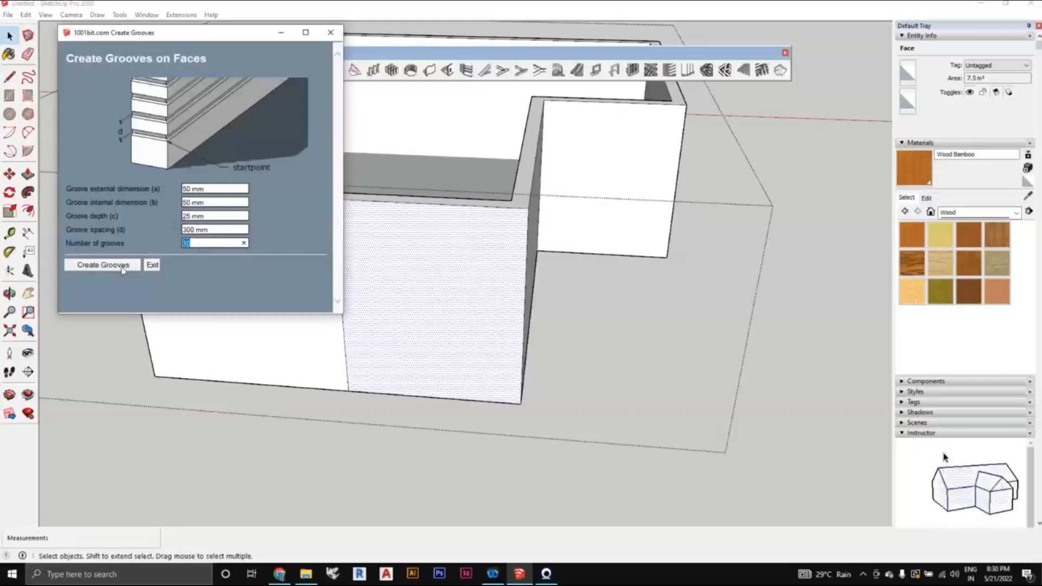
left_click(103, 265)
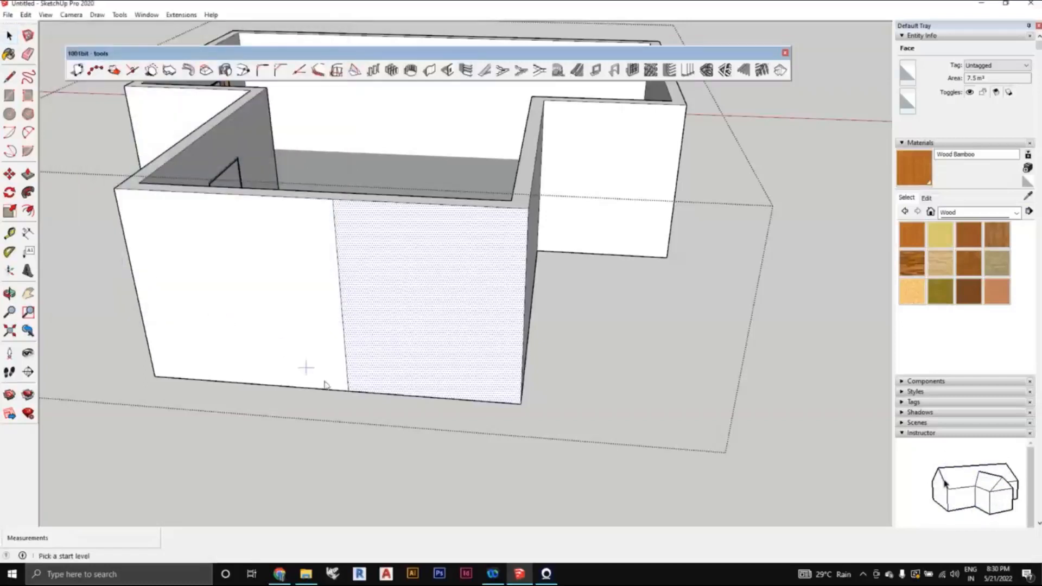
left_click(348, 395)
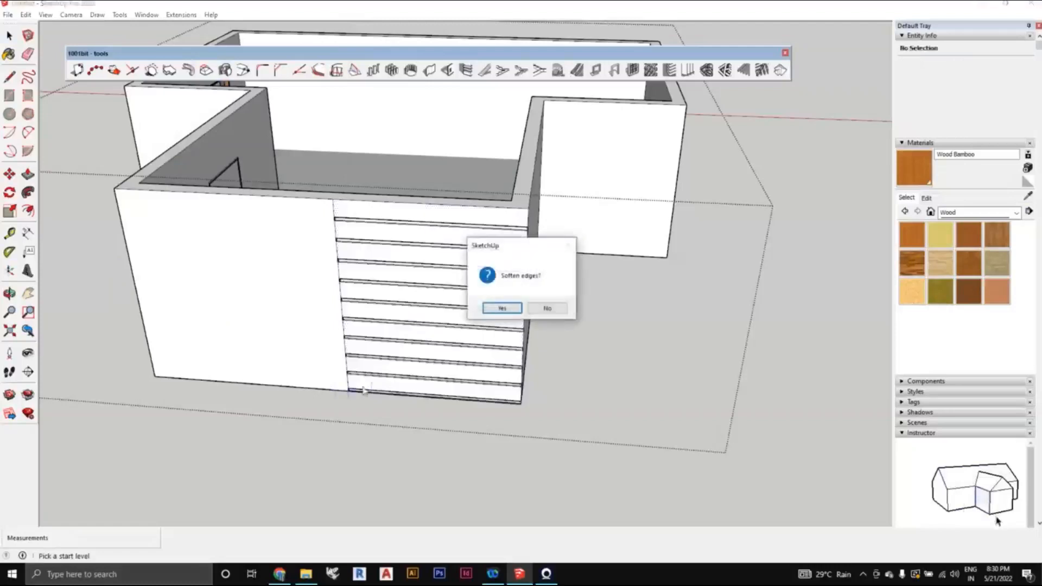
left_click(503, 313)
- Examine the horizontal grooves on the projecting wing's end wall from several angles and distances
middle_click_drag(554, 356, 365, 349)
scroll(402, 367, "up", 5)
middle_click_drag(298, 316, 746, 264)
scroll(745, 265, "down", 5)
middle_click_drag(702, 324, 546, 294)
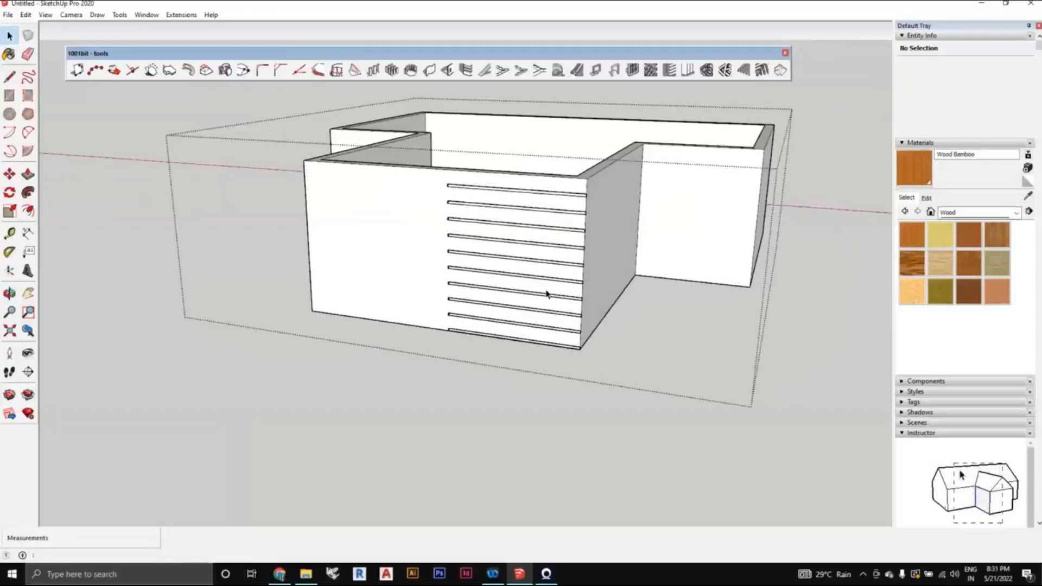
middle_click_drag(559, 304, 595, 338)
scroll(603, 288, "down", 1)
scroll(595, 338, "up", 3)
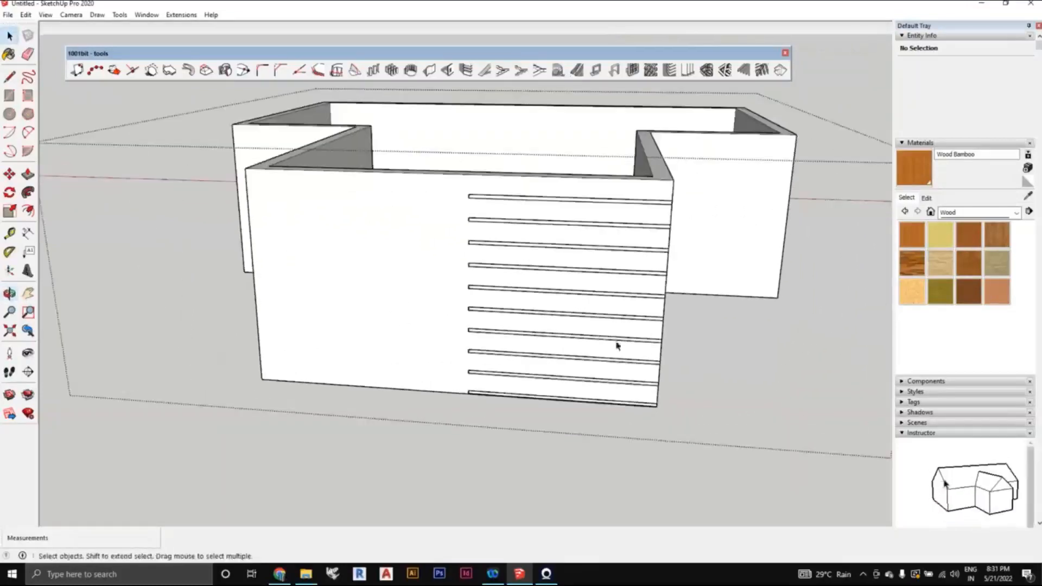
scroll(655, 357, "down", 1)
middle_click_drag(656, 355, 627, 338)
scroll(600, 290, "down", 1)
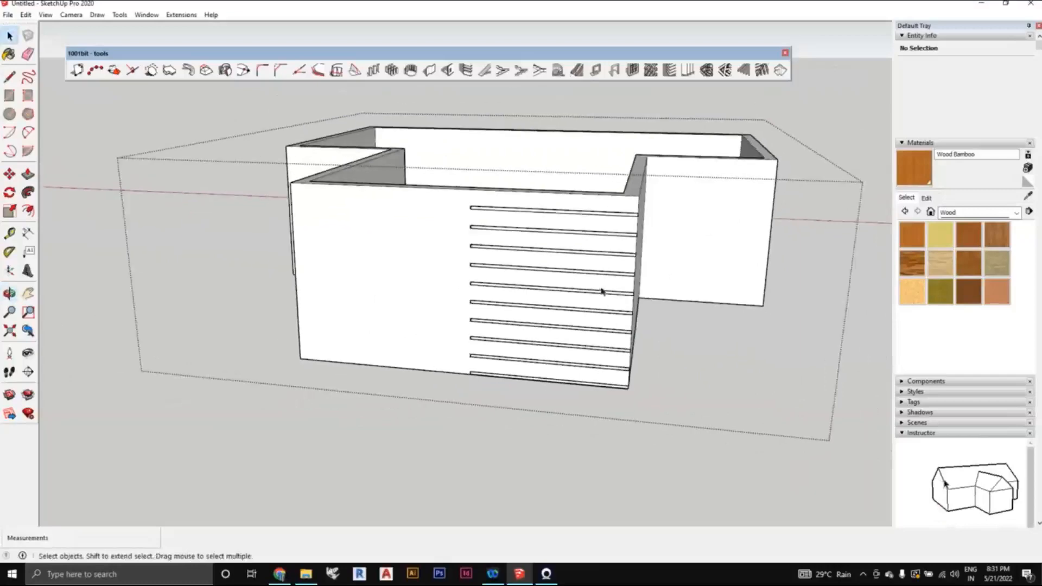
middle_click_drag(599, 289, 571, 230)
scroll(596, 289, "down", 1)
scroll(606, 270, "up", 1)
middle_click_drag(547, 149, 617, 156)
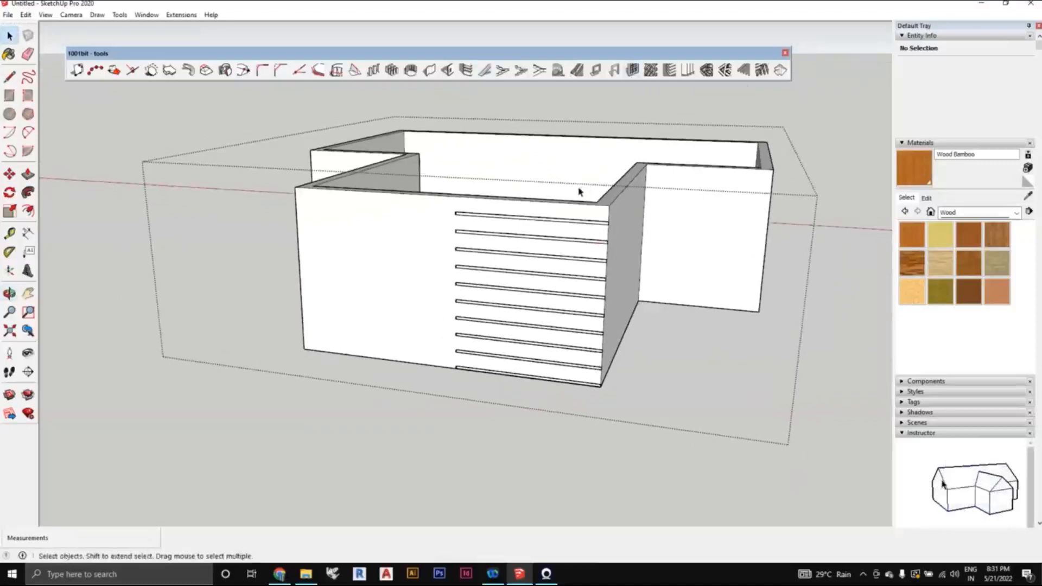
middle_click_drag(597, 195, 640, 247)
scroll(556, 244, "up", 4)
mouse_move(558, 269)
middle_mouse_down()
mouse_move(589, 257)
mouse_move(568, 256)
middle_mouse_up()
scroll(561, 262, "down", 1)
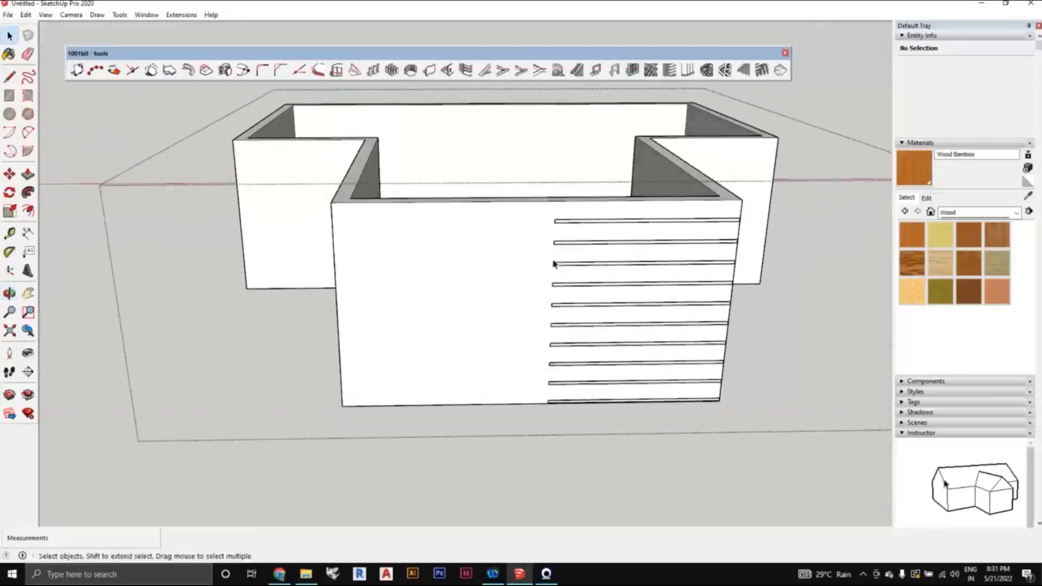
- Draw a full-height upright rectangle on the ungrooved half of the end wall, from its bottom edge to its top edge
left_click(8, 98)
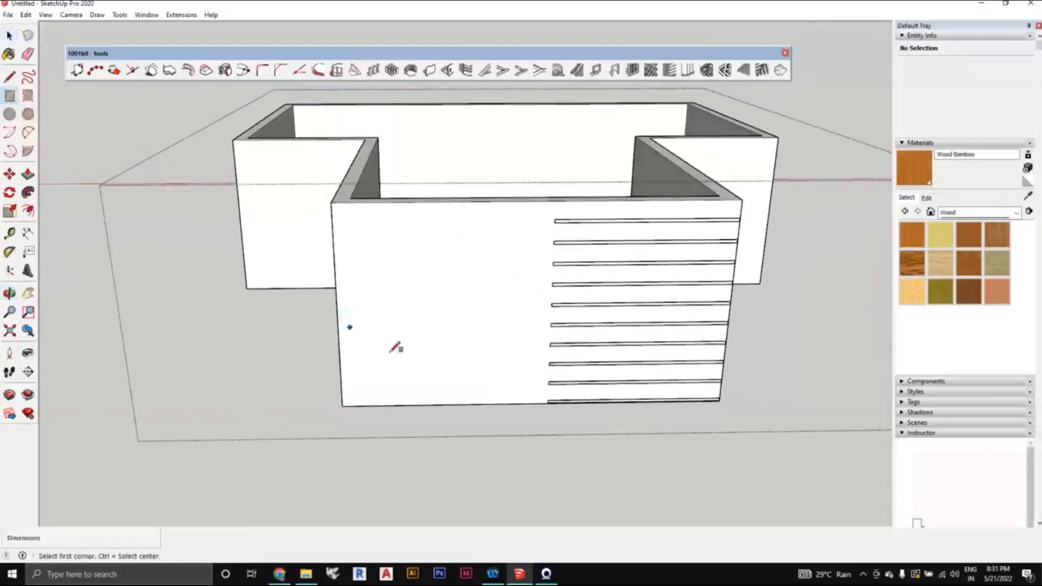
left_click(364, 404)
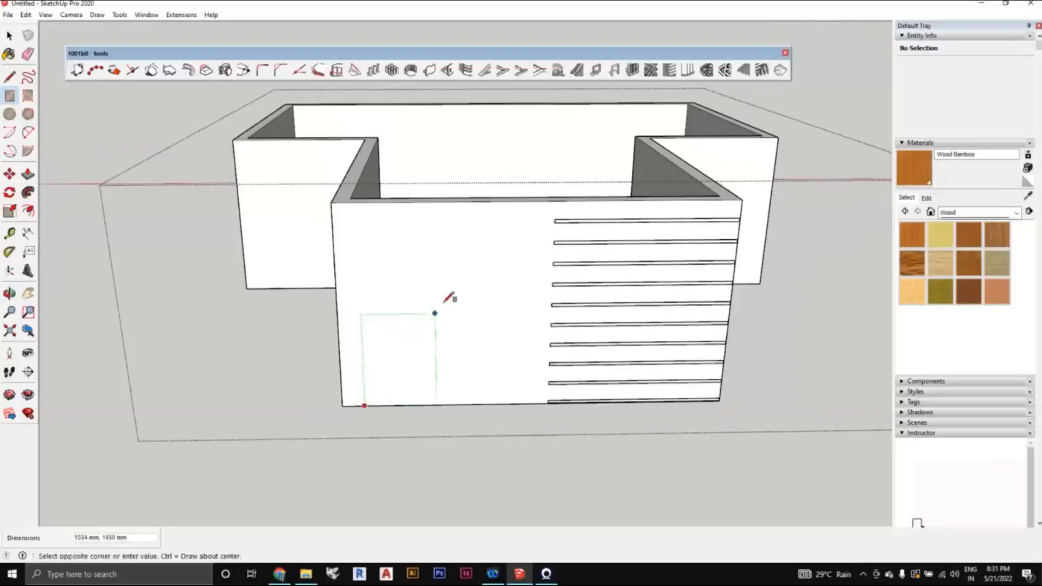
left_click(514, 202)
scroll(488, 303, "down", 1)
middle_click_drag(492, 299, 360, 210)
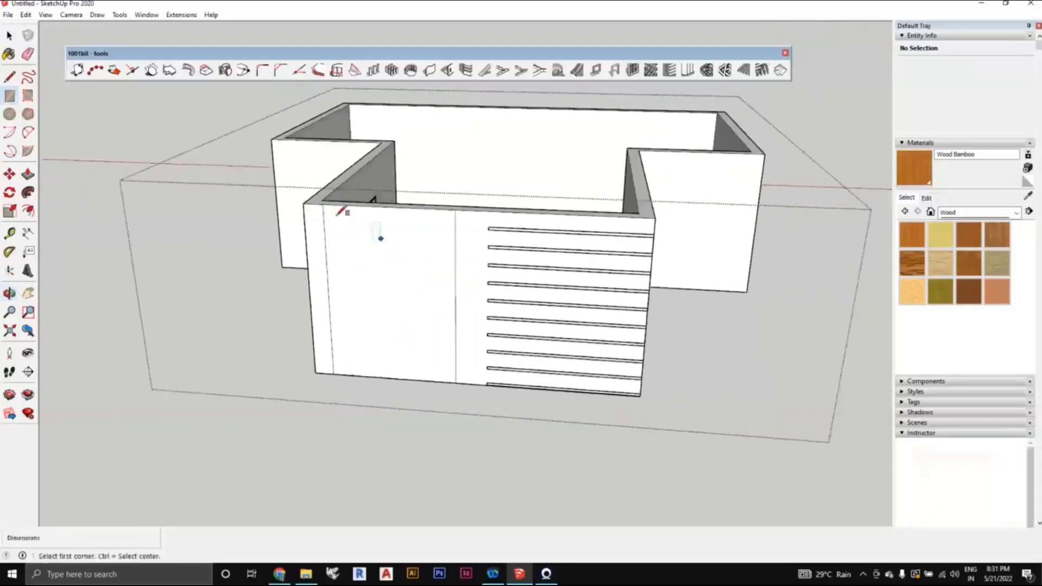
middle_click_drag(392, 264, 372, 262)
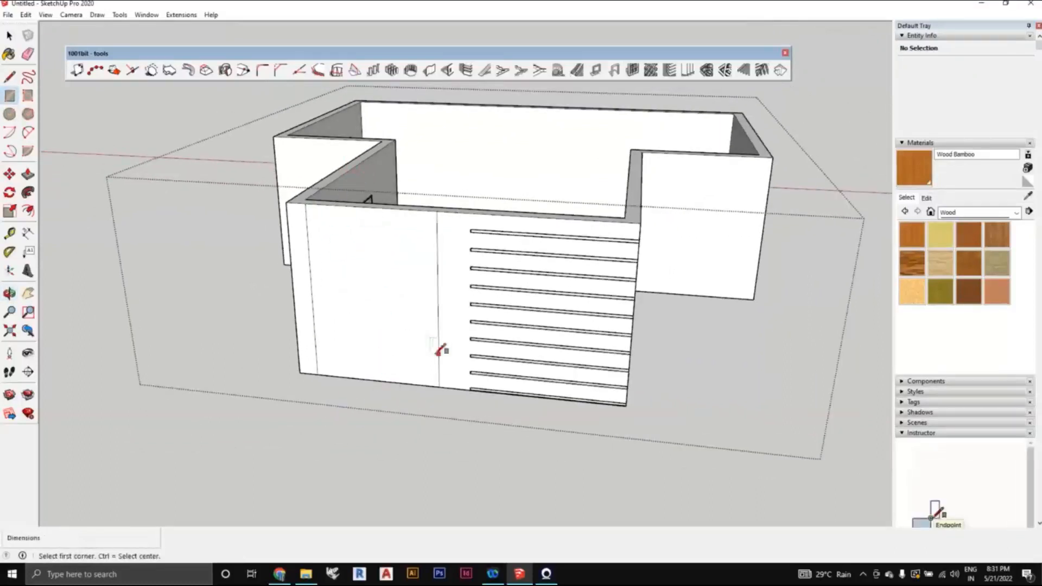
scroll(433, 347, "up", 2)
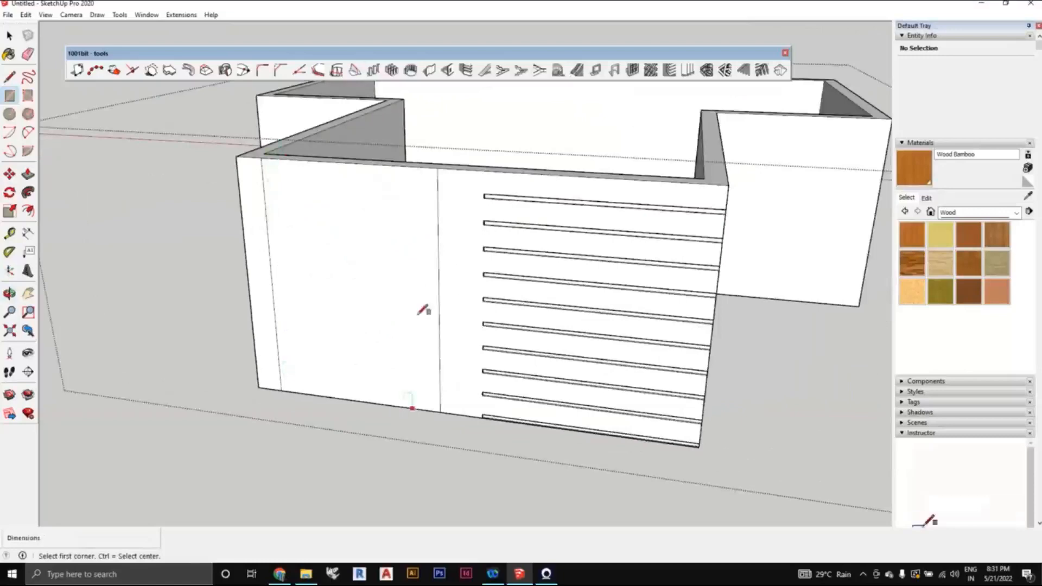
- Create a bevelled-edge panel divider on the full-height rectangle: 5 rows, 3 columns, 230 mm deep, 100 mm frame, 30 mm dividers, 10 mm bevels, at the back
key("space")
middle_click_drag(274, 191, 357, 273)
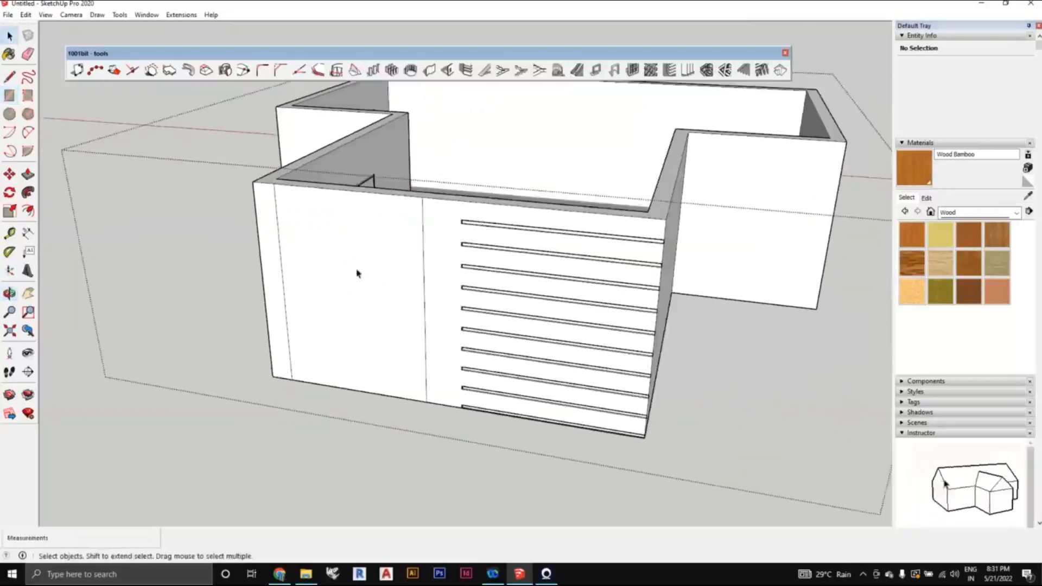
left_click(369, 279)
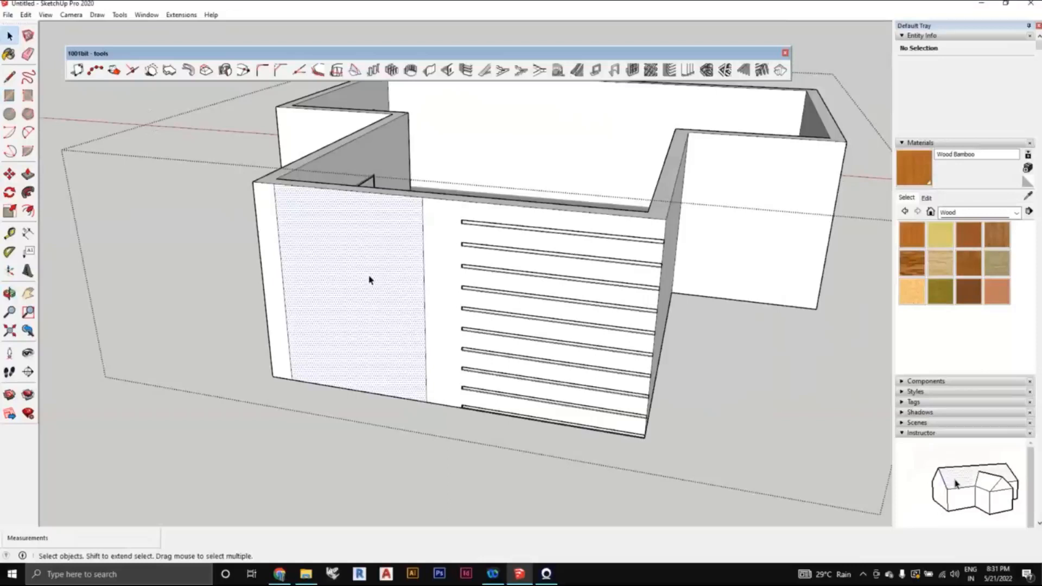
left_click(631, 76)
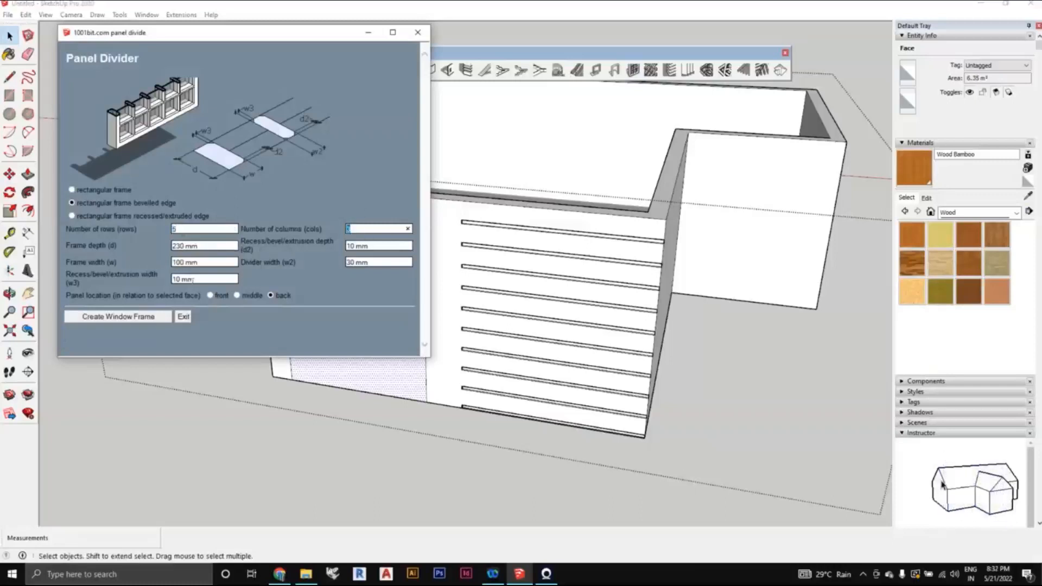
left_click(164, 317)
- Examine the panelled window and the grooved wall from several sides, ending at the wing's blank side wall
mouse_move(432, 388)
middle_mouse_down()
mouse_move(337, 391)
mouse_move(323, 369)
mouse_move(522, 231)
mouse_move(564, 232)
mouse_move(568, 265)
mouse_move(528, 262)
mouse_move(529, 228)
middle_mouse_up()
scroll(527, 226, "up", 2)
scroll(534, 239, "down", 1)
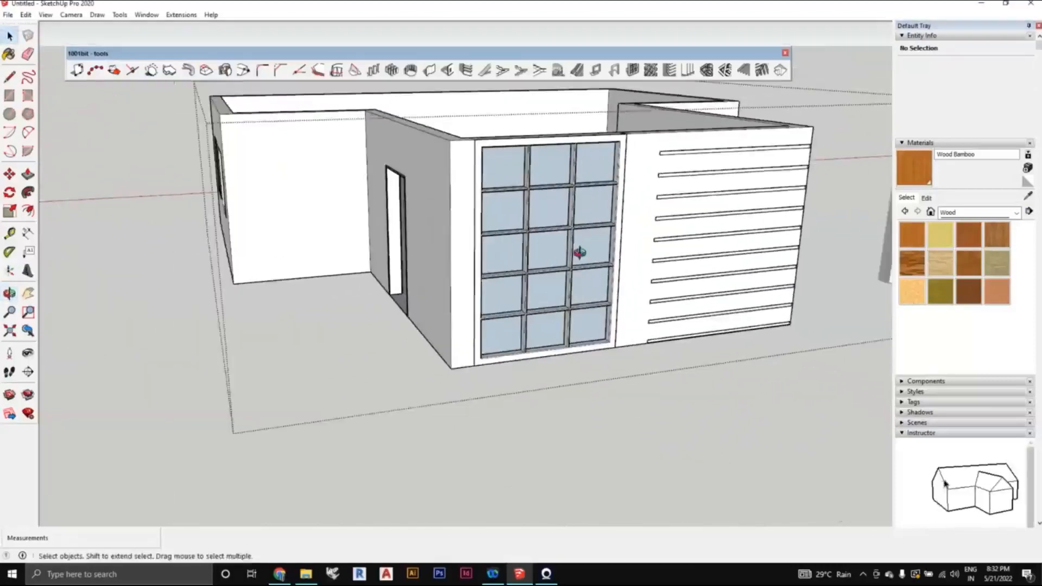
middle_click_drag(579, 254, 529, 244)
scroll(528, 215, "up", 1)
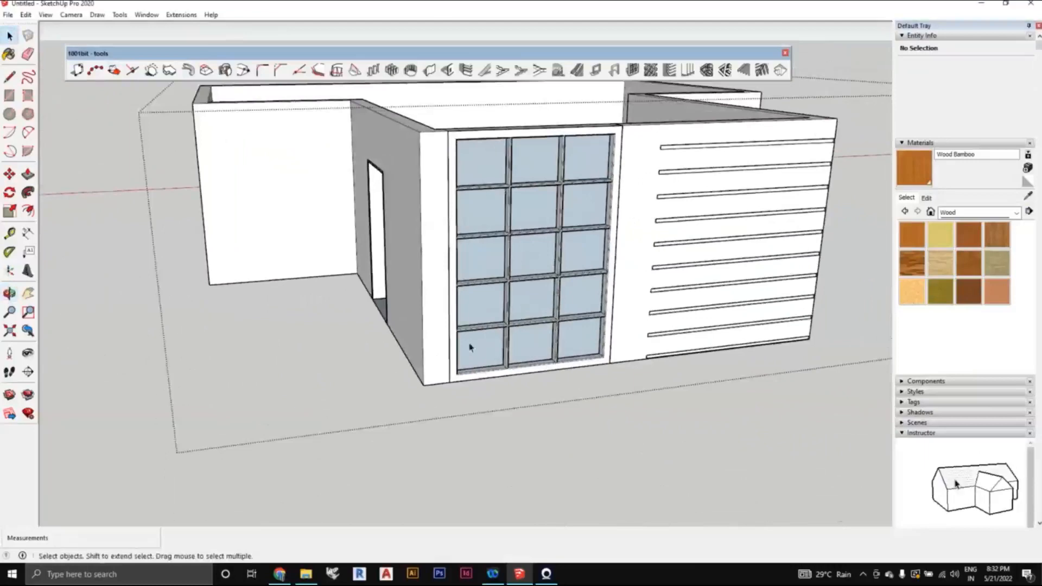
scroll(588, 341, "down", 1)
middle_click_drag(591, 343, 555, 307)
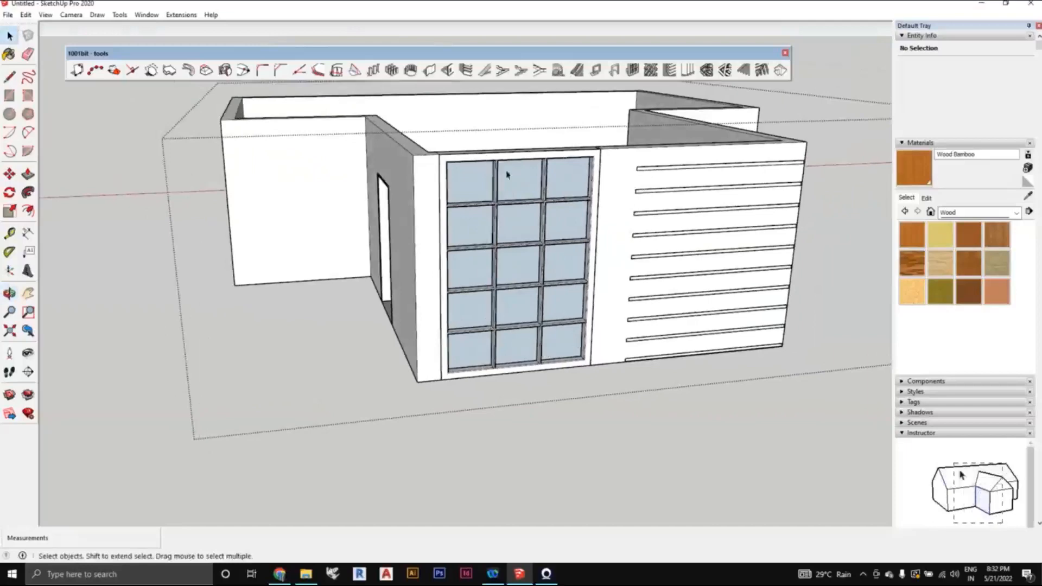
middle_click_drag(535, 181, 422, 228)
middle_click_drag(495, 309, 498, 360)
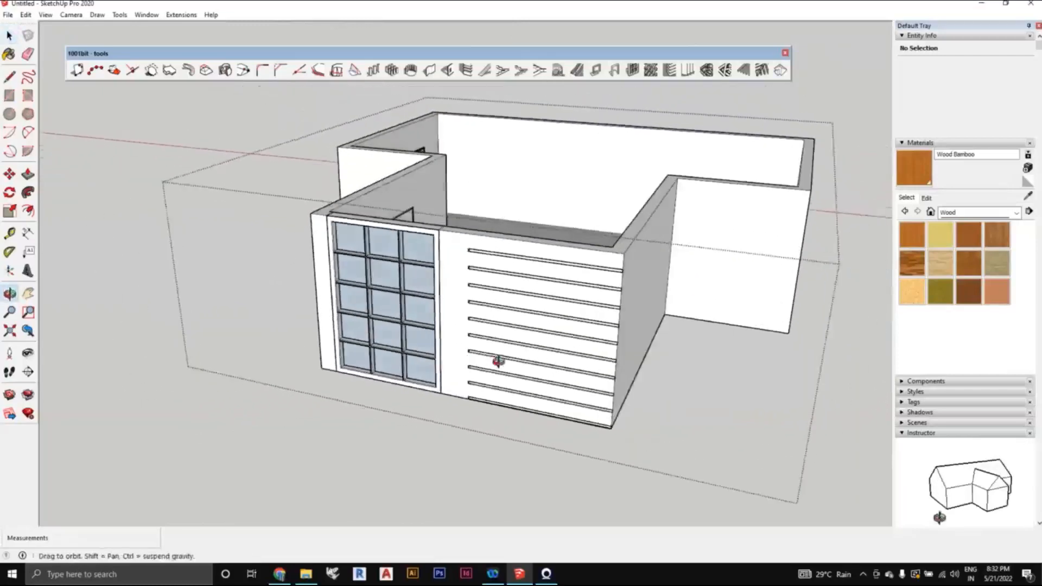
scroll(488, 347, "up", 1)
scroll(453, 320, "down", 1)
mouse_move(421, 330)
middle_mouse_down()
mouse_move(219, 367)
mouse_move(413, 288)
mouse_move(441, 326)
mouse_move(428, 328)
mouse_move(455, 323)
mouse_move(409, 324)
middle_mouse_up()
scroll(413, 324, "up", 1)
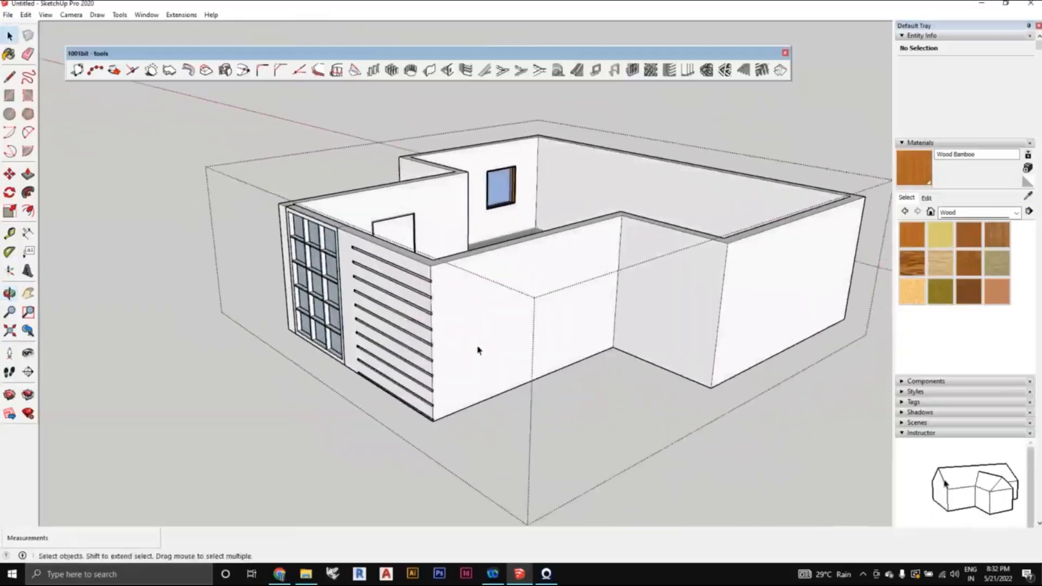
middle_click_drag(478, 350, 540, 389)
scroll(496, 391, "up", 3)
scroll(515, 399, "down", 2)
middle_click_drag(416, 347, 540, 313)
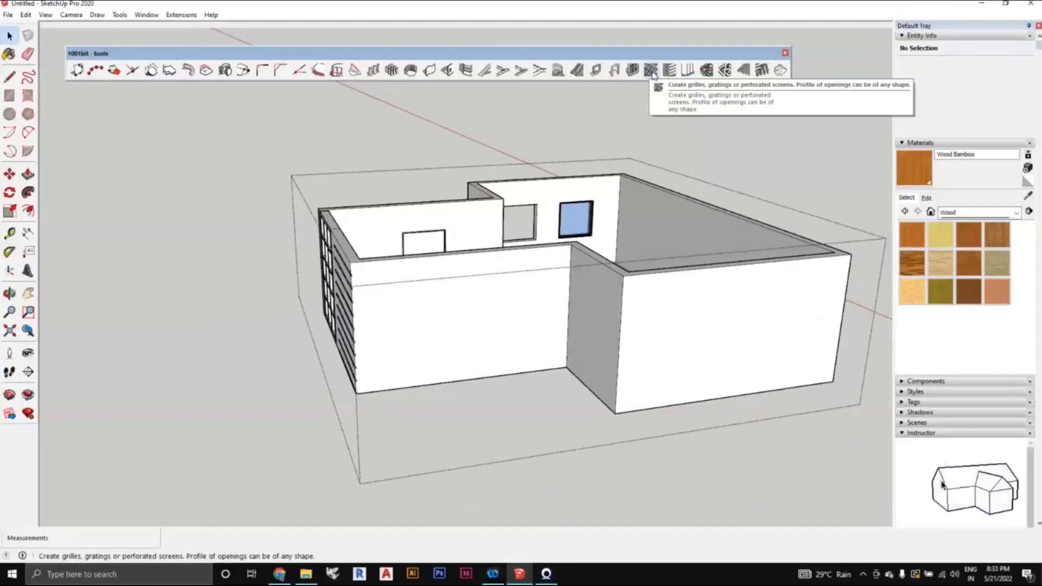
middle_click_drag(483, 307, 491, 299)
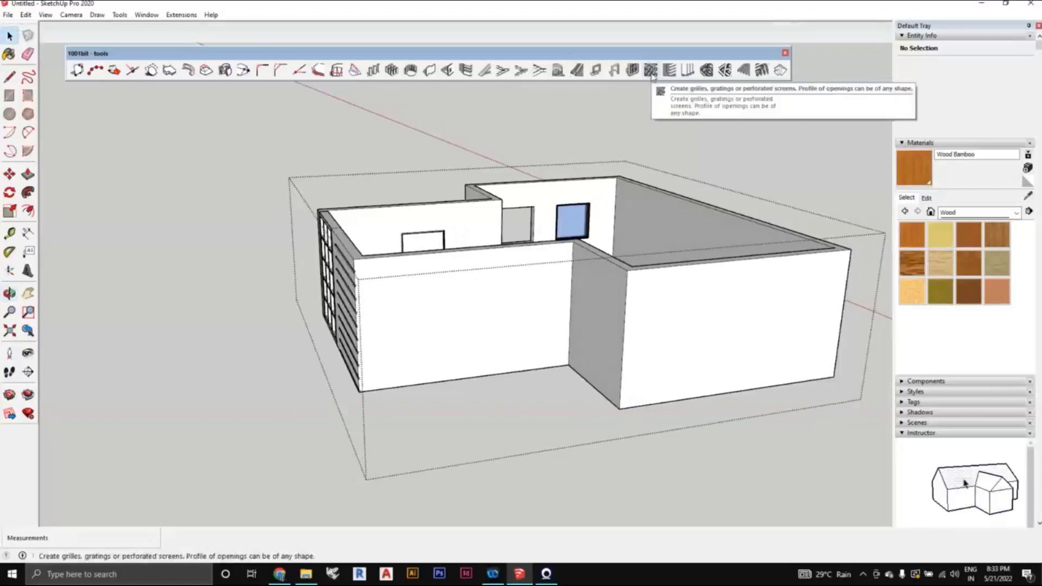
scroll(465, 281, "down", 2)
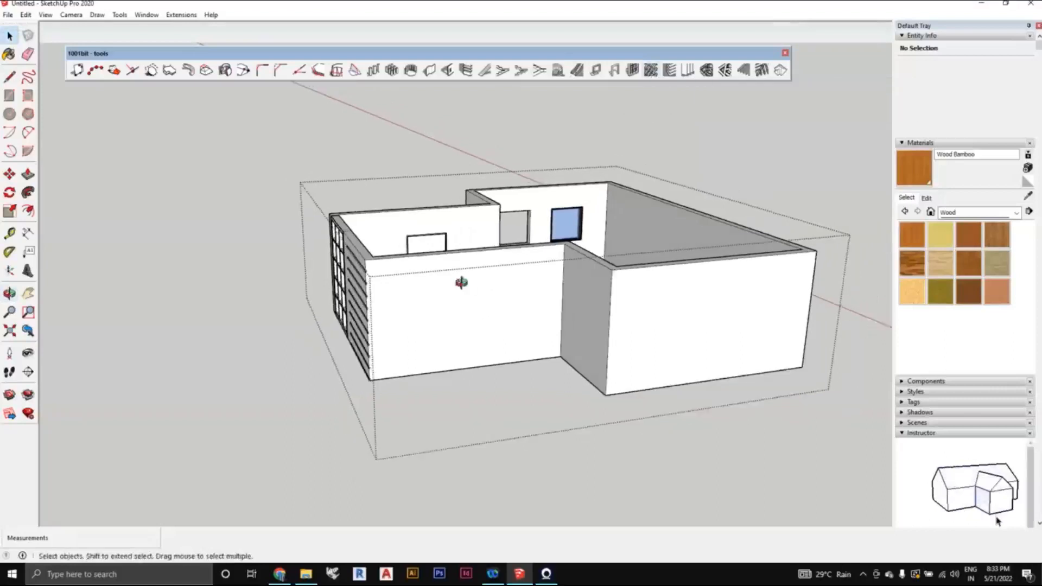
- Draw an upright rectangle about 2000 mm wide and 2780 mm high on the wing's blank side wall, starting from its bottom edge
left_click(10, 97)
scroll(434, 372, "up", 2)
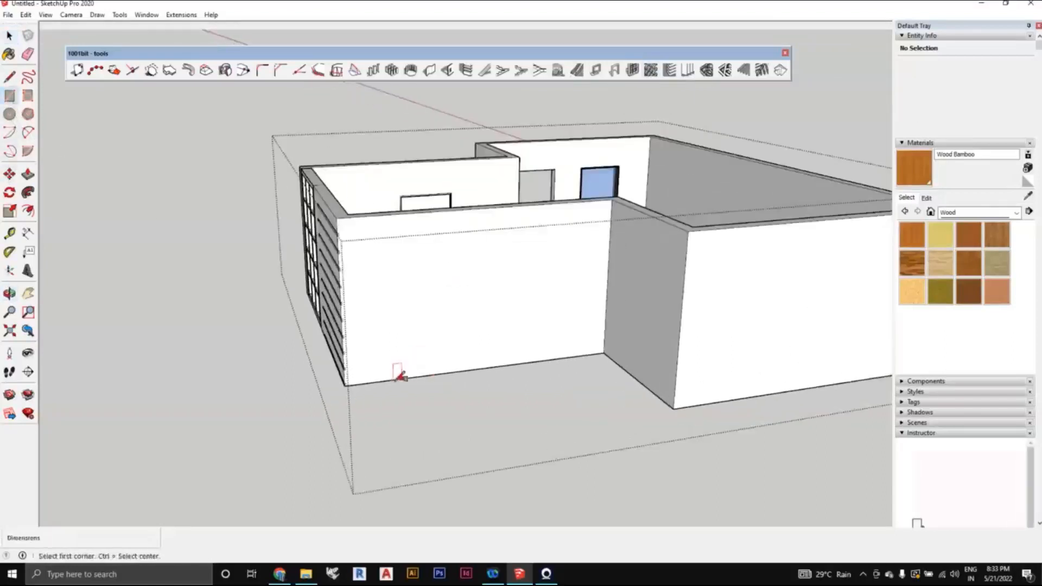
left_click(394, 379)
left_click(501, 221)
left_click(10, 35)
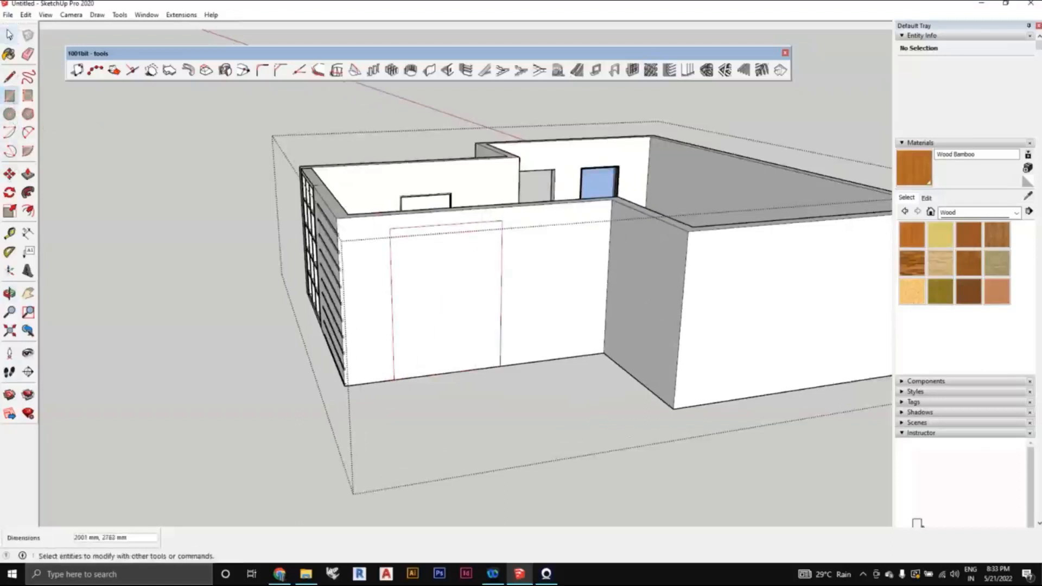
- Create a perforated screen on the rectangle: 50 x 50 mm openings, 300 mm column and row spacing, 45-degree angle, 230 mm thick, at the back
mouse_move(423, 319)
middle_mouse_down()
mouse_move(477, 326)
mouse_move(474, 314)
mouse_move(453, 331)
mouse_move(442, 319)
middle_mouse_up()
left_click(493, 290)
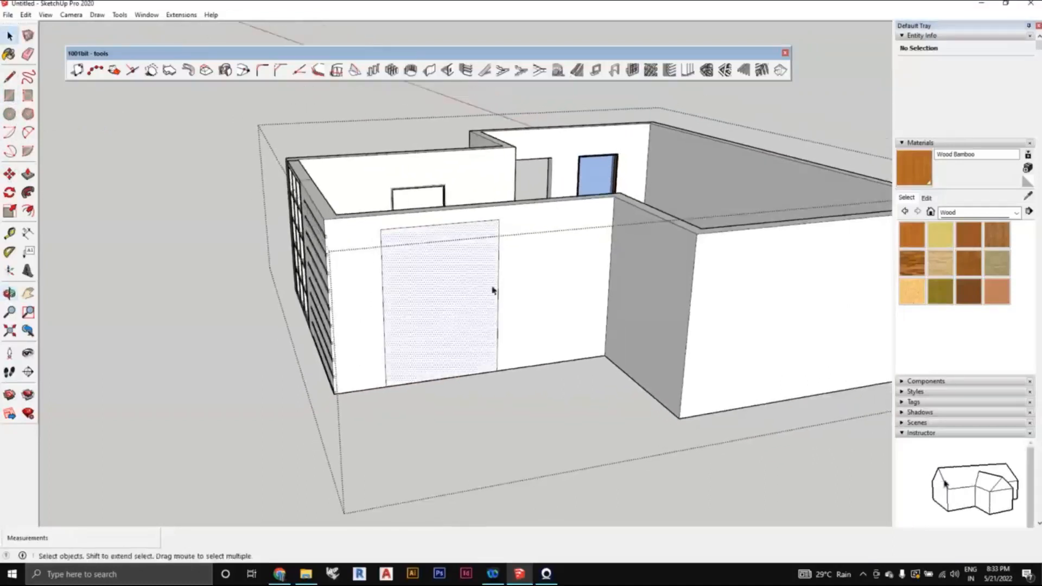
left_click(650, 70)
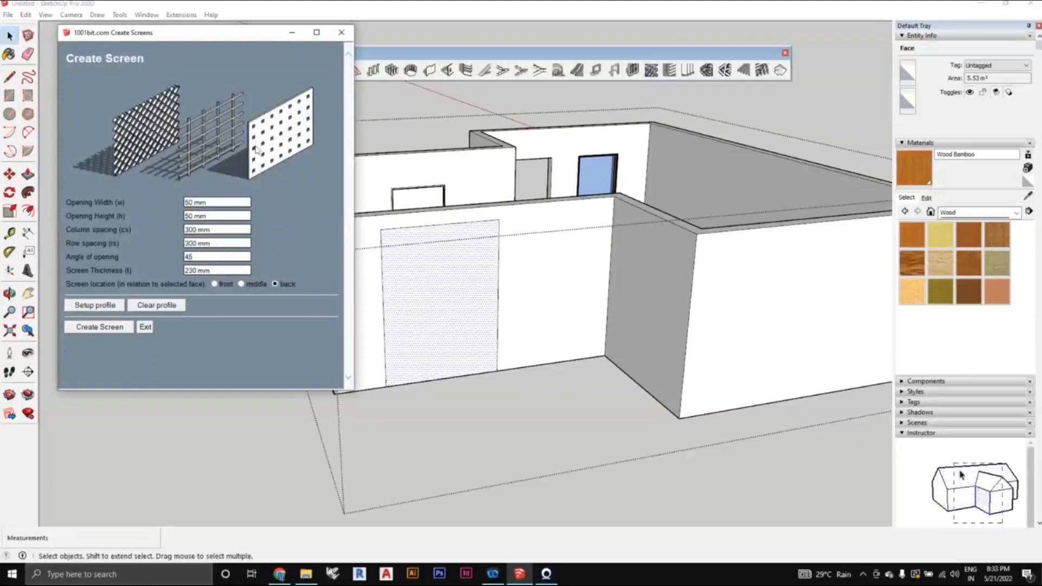
left_click(201, 230)
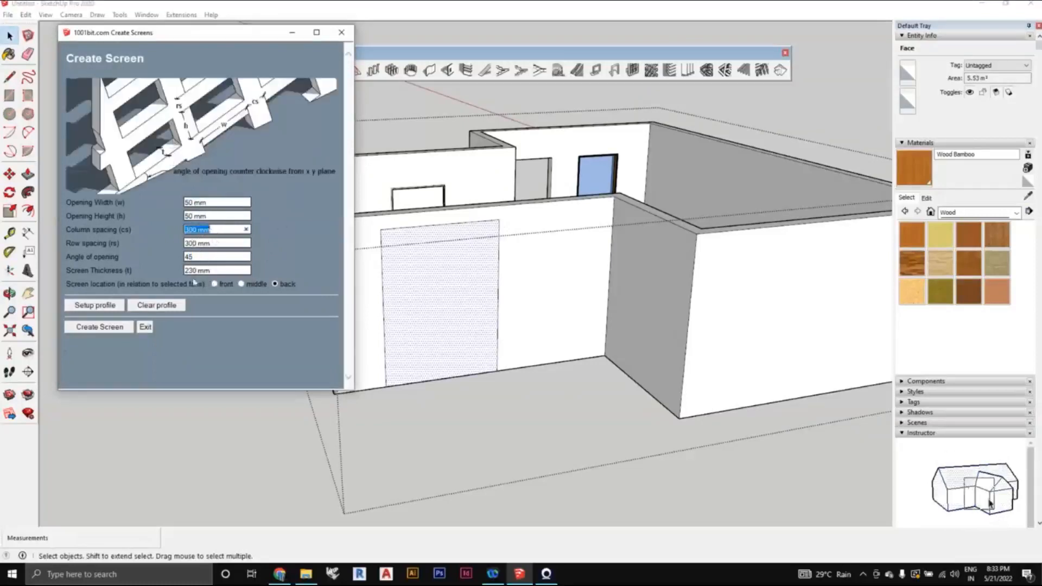
left_click(117, 331)
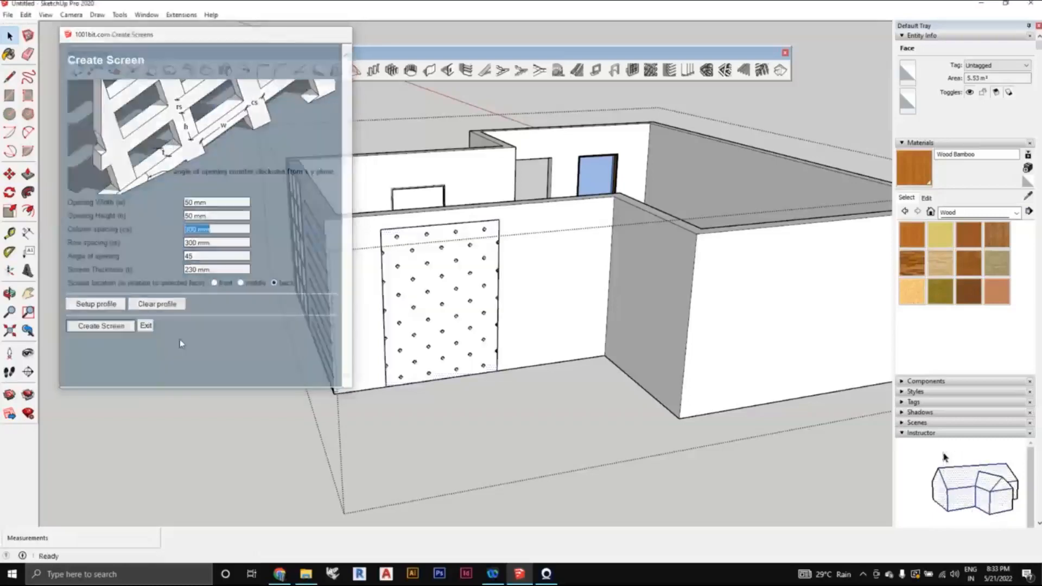
scroll(435, 369, "down", 2)
middle_click_drag(434, 376, 490, 234)
scroll(460, 325, "up", 4)
scroll(489, 234, "down", 2)
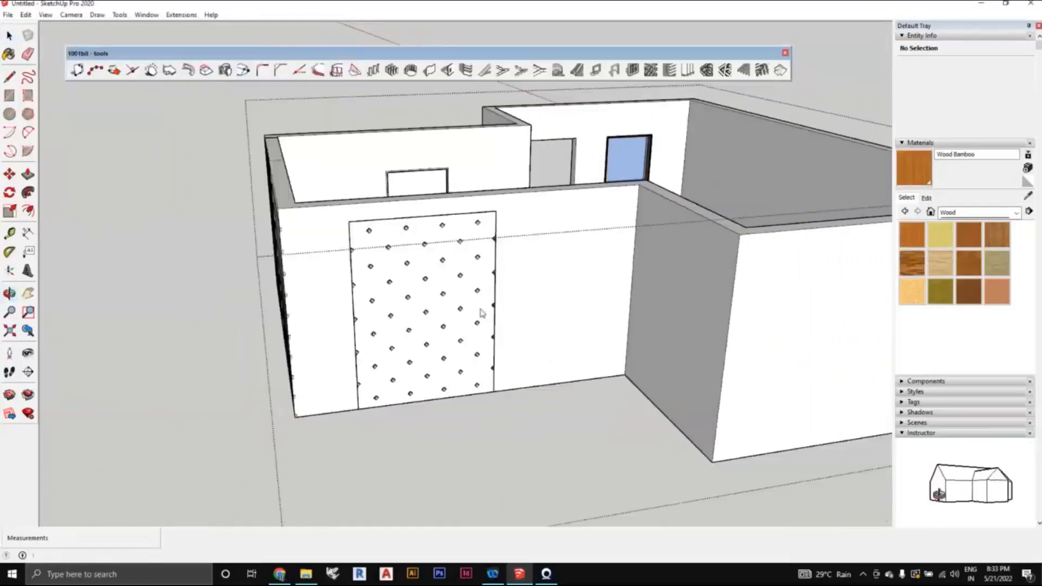
middle_click_drag(477, 309, 555, 375)
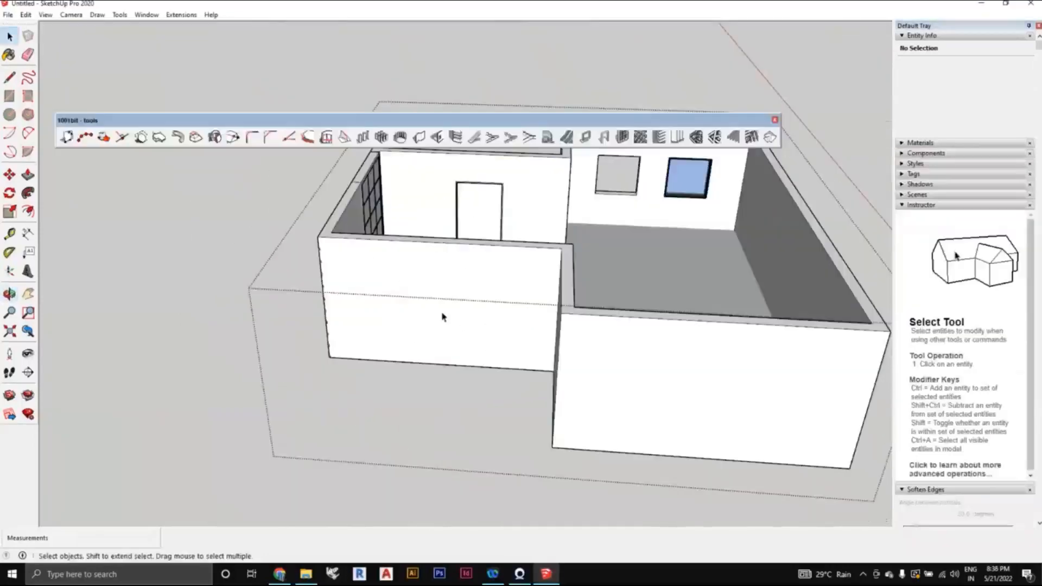
- Draw an upright rectangle on the narrower wing's blank outer wall, starting from its bottom edge near the outer corner
left_click(442, 317)
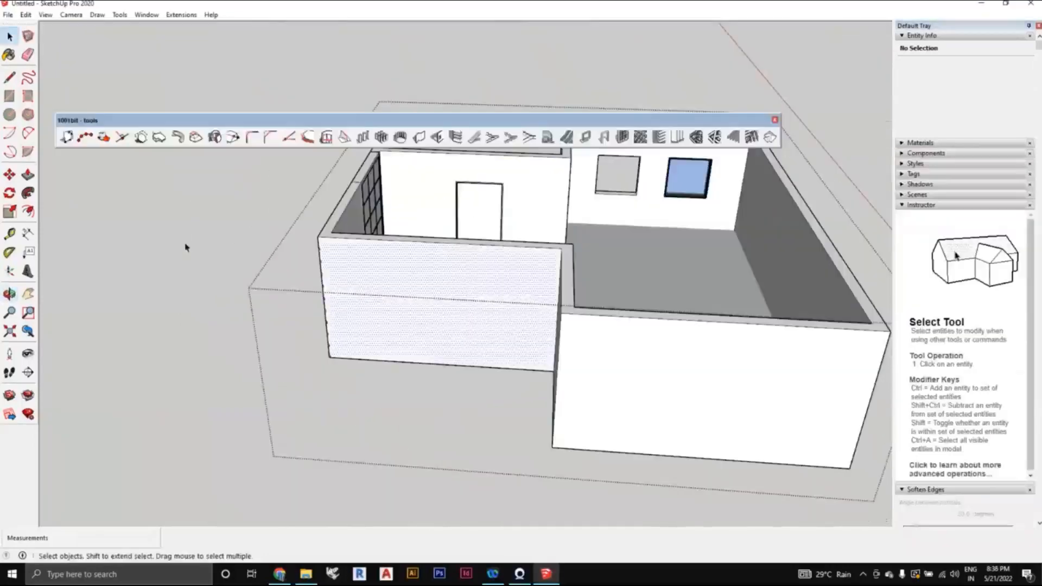
key("r")
scroll(364, 358, "up", 1)
left_click(363, 357)
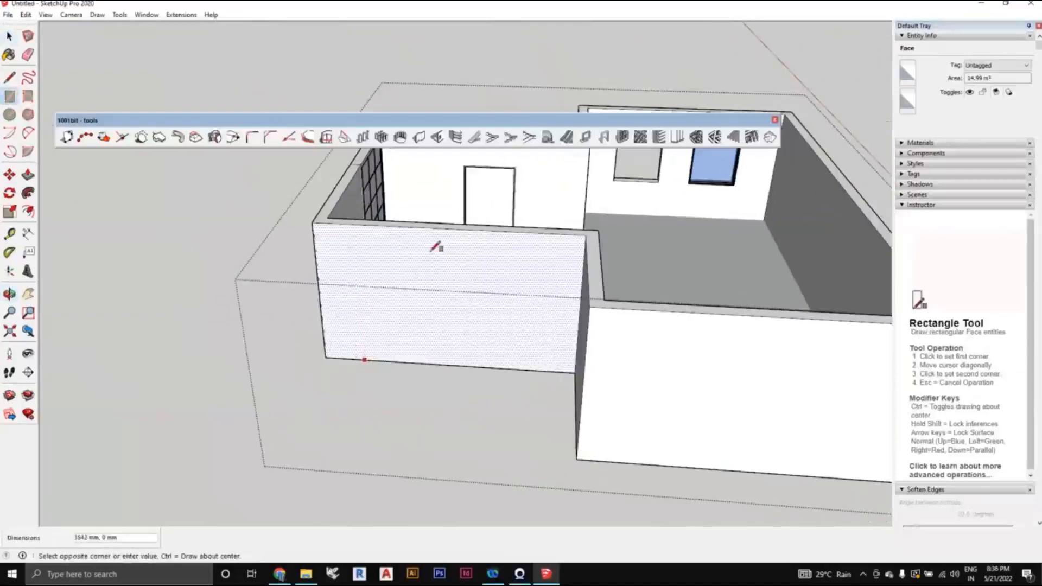
left_click(447, 233)
middle_click_drag(495, 325, 501, 324)
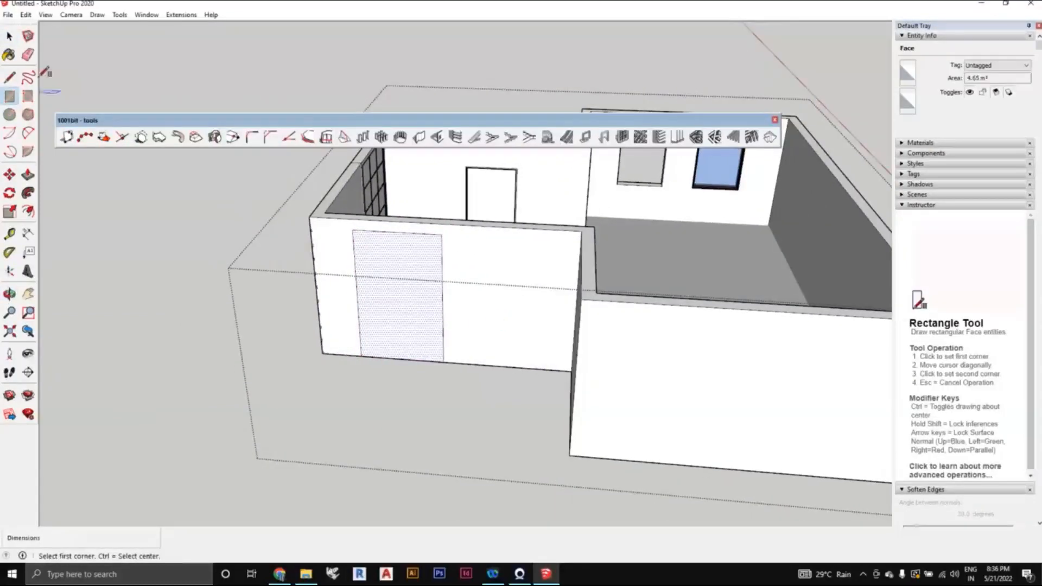
- Draw a small circle on the ground in front of the rectangle and group its face and edge
key("c")
scroll(361, 381, "up", 1)
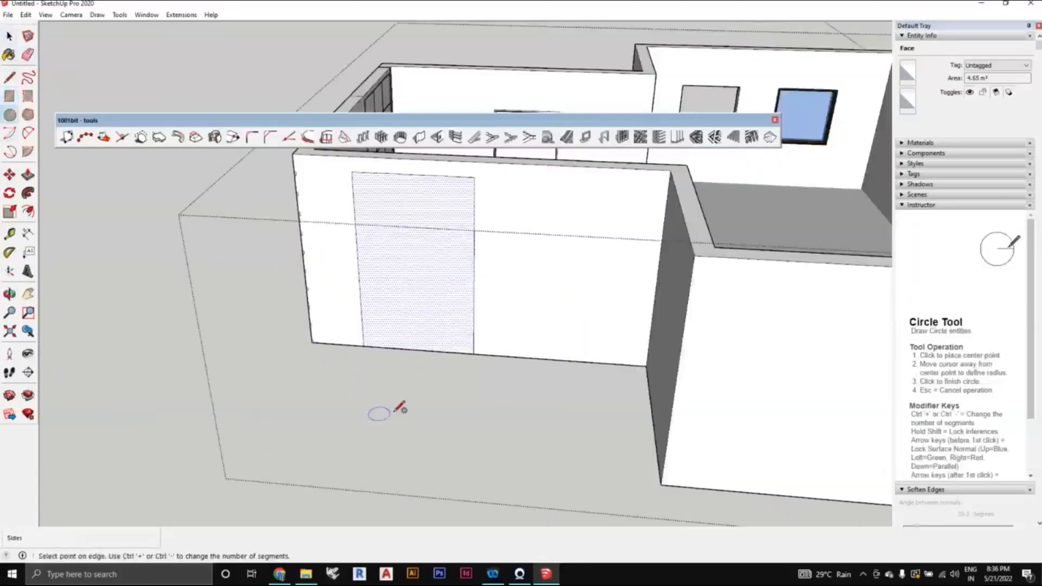
scroll(379, 414, "up", 1)
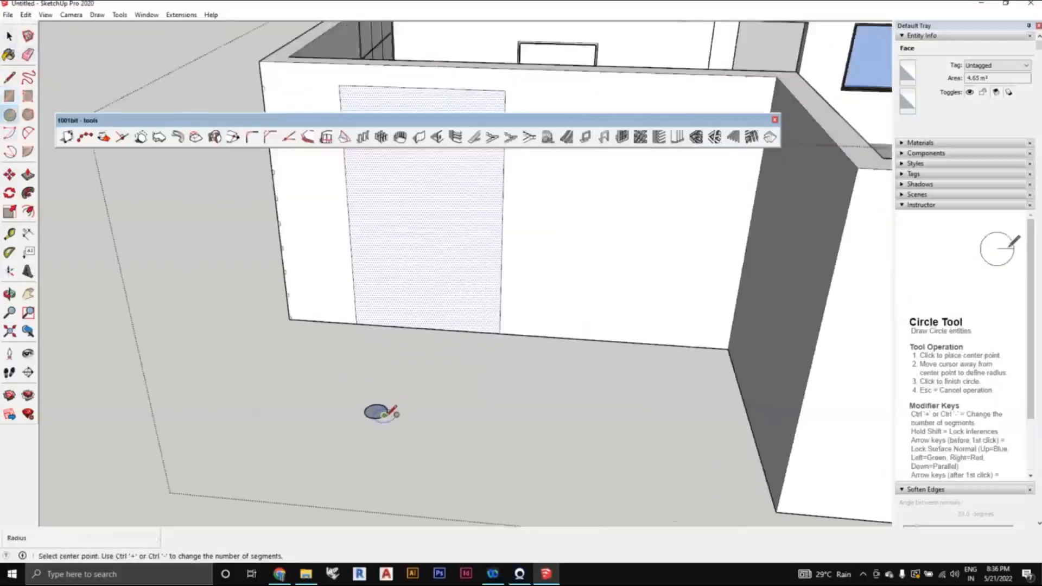
scroll(379, 414, "down", 1)
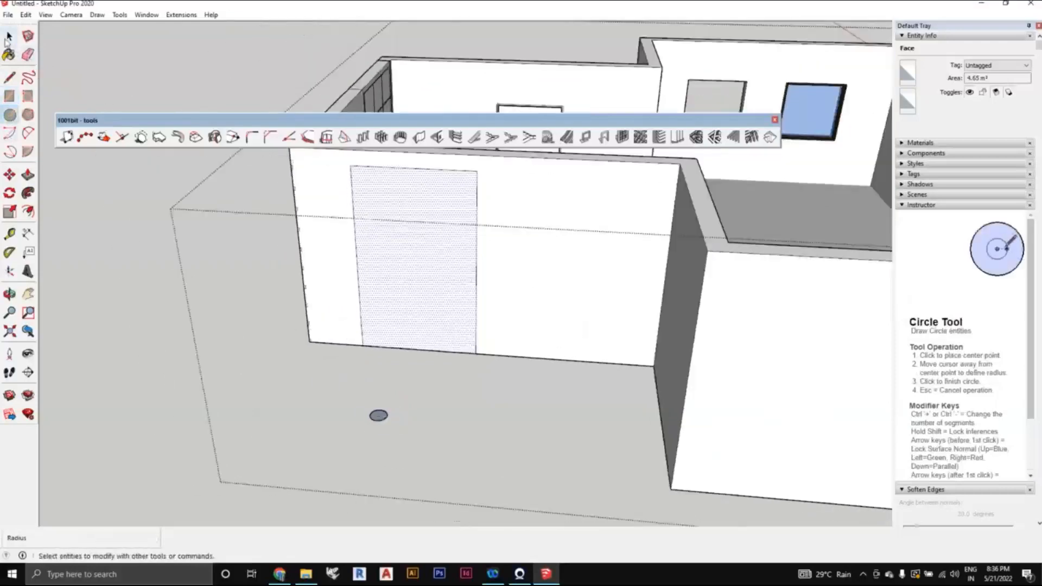
key("space")
double_click(378, 415)
right_click(381, 415)
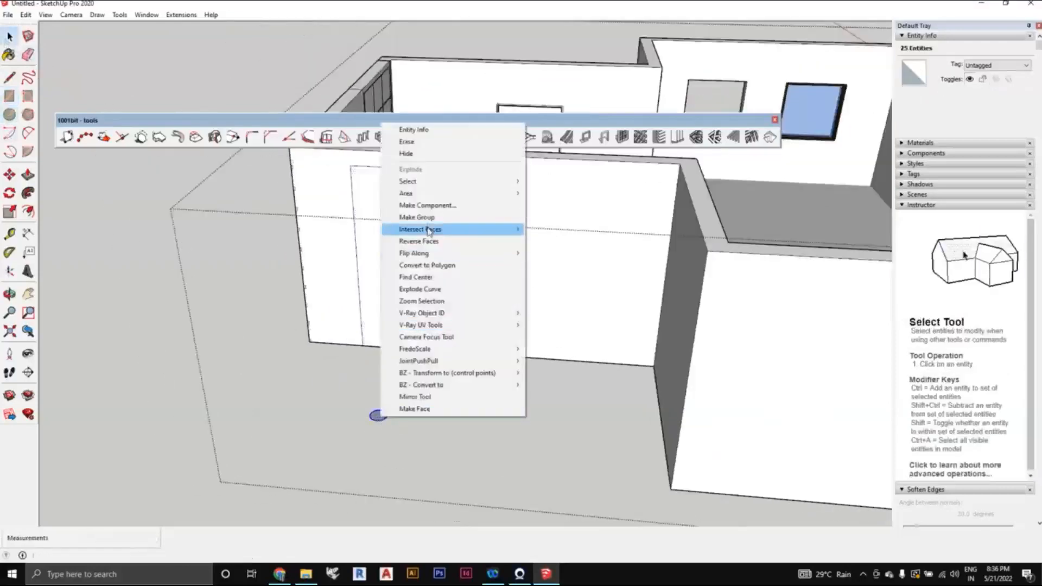
left_click(416, 217)
- Create a perforated screen on the rectangle using the circle as opening profile: 300 mm column and row spacing, 0-degree angle, 230 mm thick, at the back
mouse_move(423, 309)
middle_mouse_down()
mouse_move(454, 354)
mouse_move(434, 339)
mouse_move(456, 353)
mouse_move(425, 328)
middle_mouse_up()
left_click(425, 327)
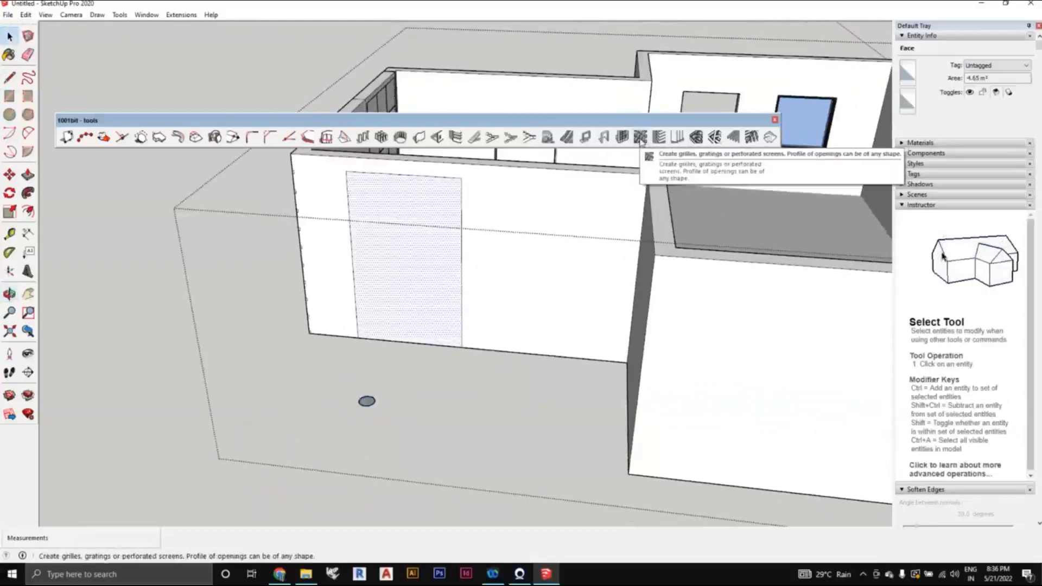
left_click(641, 138)
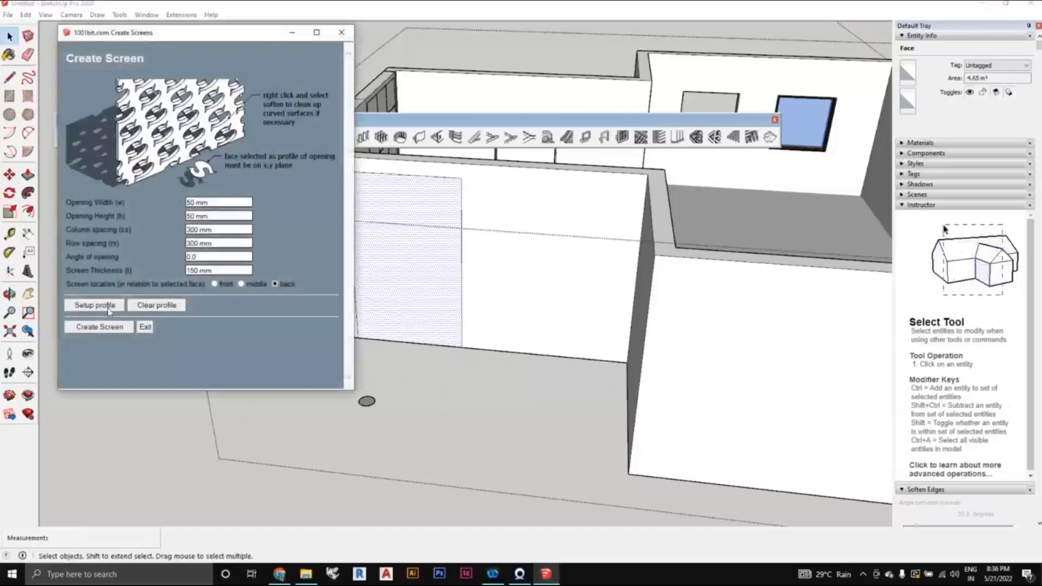
left_click(203, 271)
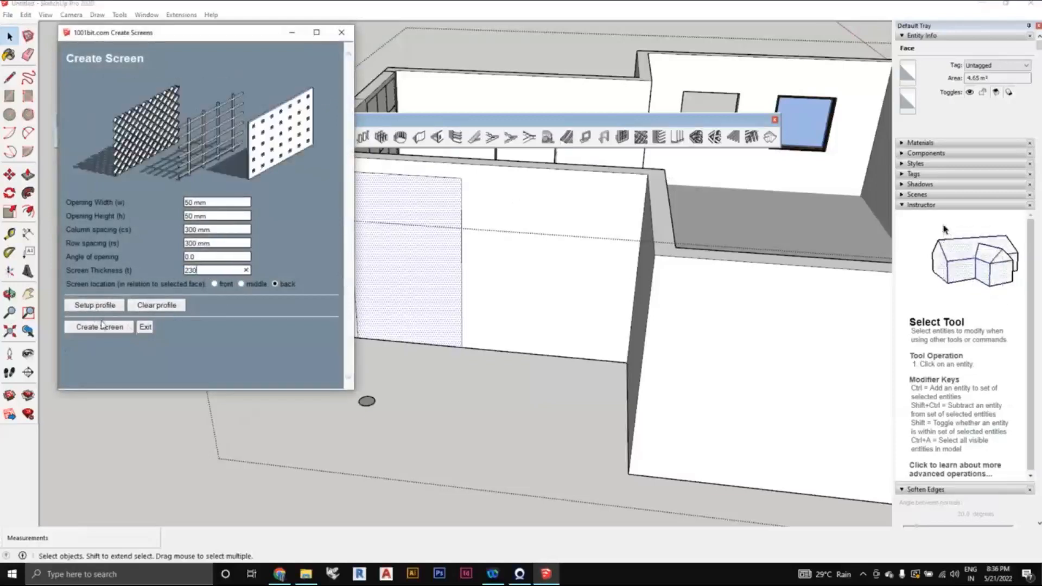
left_click(95, 305)
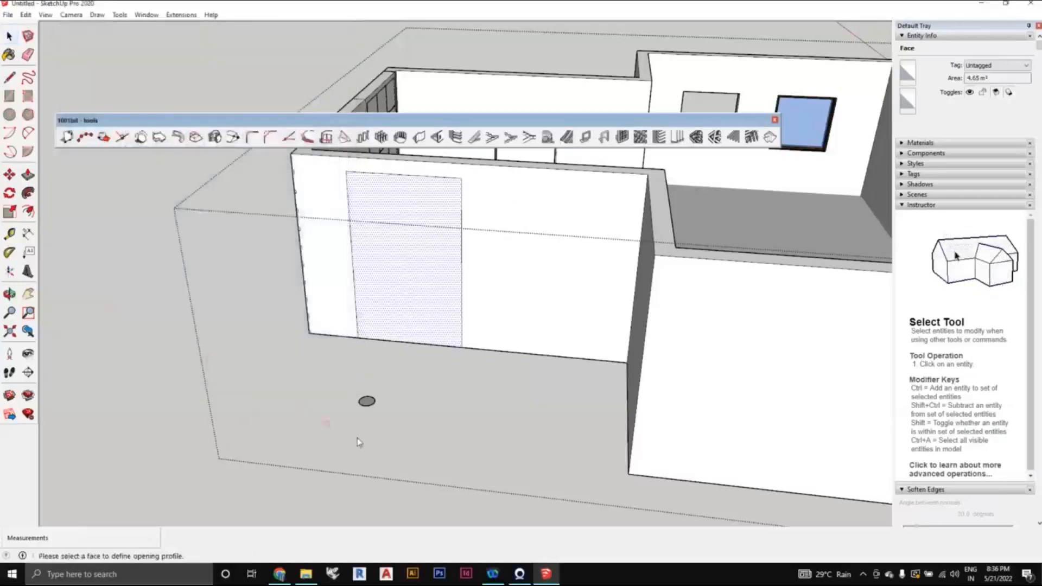
left_click(369, 406)
- Examine the round-hole perforated screen in the wing wall from several angles and distances
scroll(404, 293, "down", 1)
middle_click_drag(426, 302, 364, 200)
scroll(450, 239, "down", 2)
middle_click_drag(449, 239, 400, 291)
scroll(400, 291, "up", 2)
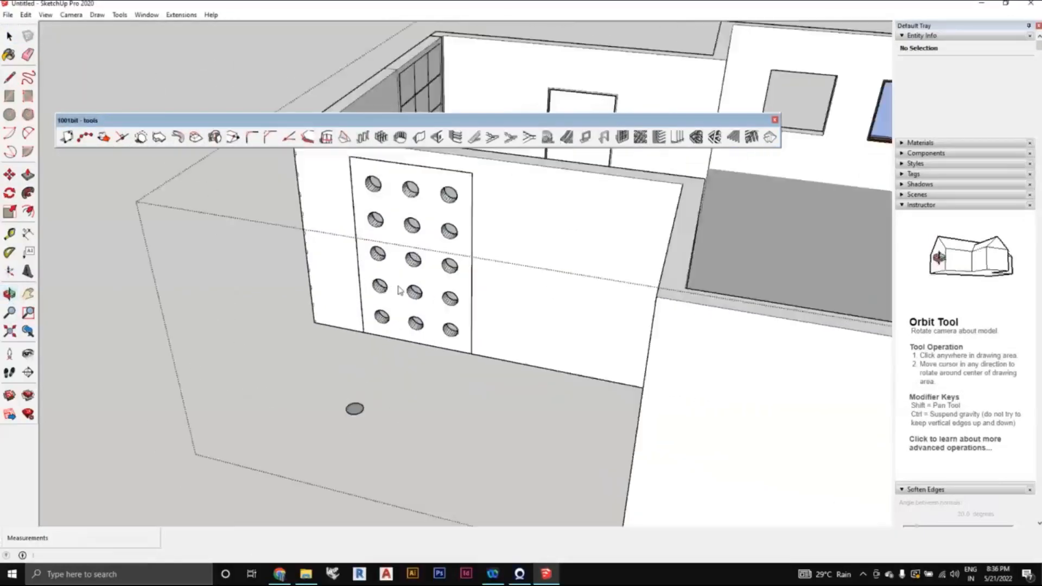
middle_click_drag(426, 407, 480, 266)
scroll(479, 266, "down", 2)
middle_click_drag(494, 304, 473, 352, "shift")
scroll(478, 330, "up", 2)
scroll(393, 281, "down", 2)
middle_click_drag(441, 305, 453, 357)
scroll(437, 315, "down", 1)
scroll(478, 348, "down", 1)
scroll(467, 339, "up", 2)
scroll(467, 338, "down", 2)
scroll(402, 357, "up", 2)
scroll(373, 358, "down", 1)
middle_click_drag(373, 358, 394, 364)
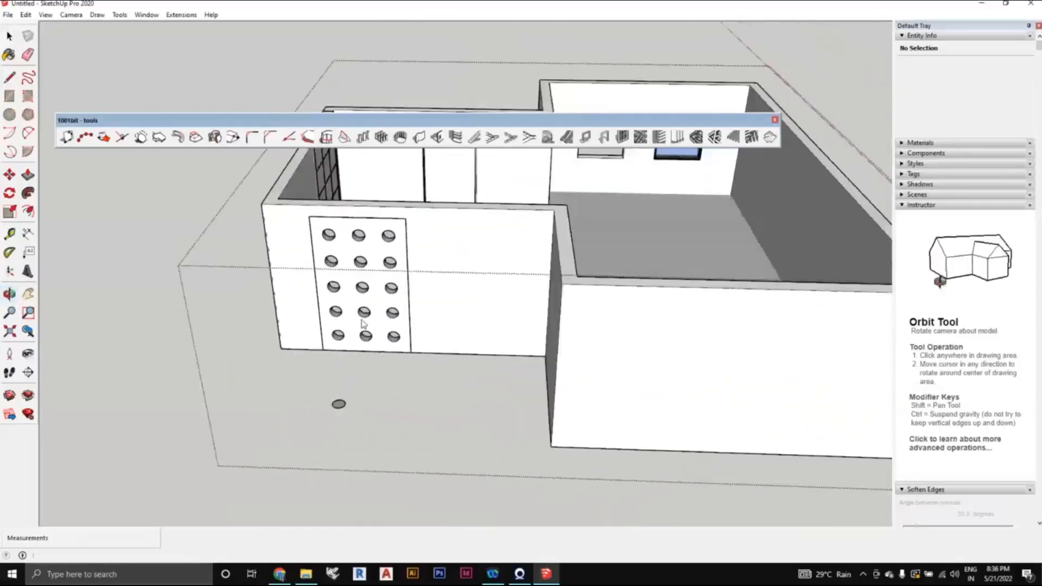
scroll(360, 320, "up", 1)
scroll(356, 314, "down", 1)
scroll(355, 313, "up", 2)
middle_click_drag(353, 313, 329, 460)
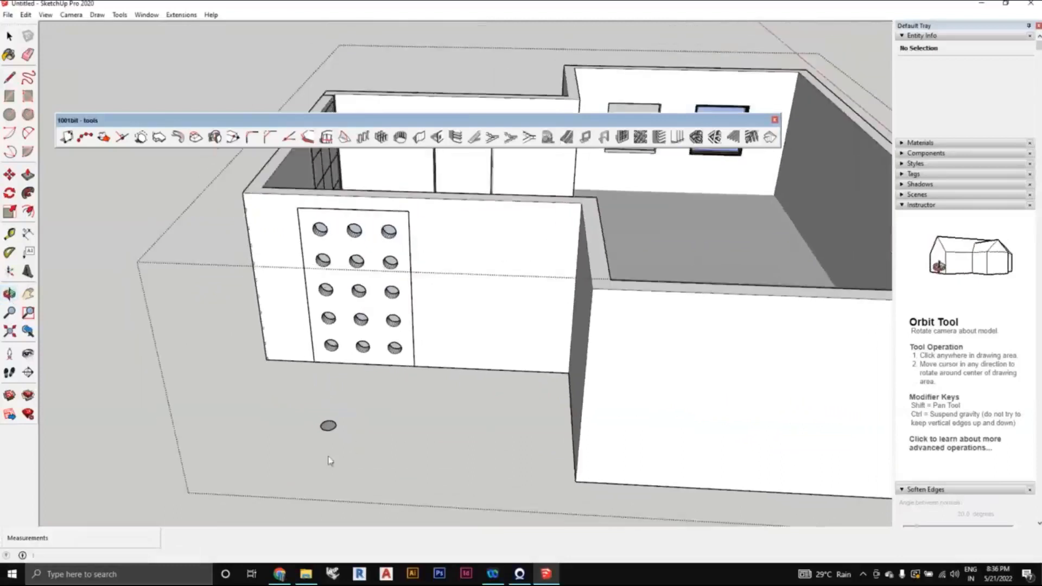
scroll(363, 290, "up", 1)
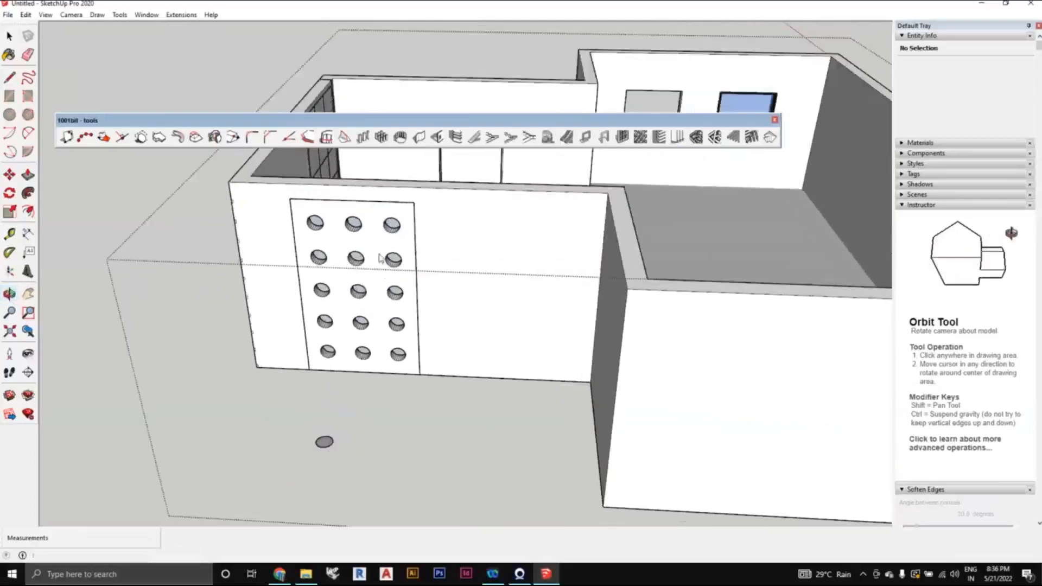
middle_click_drag(380, 259, 419, 308)
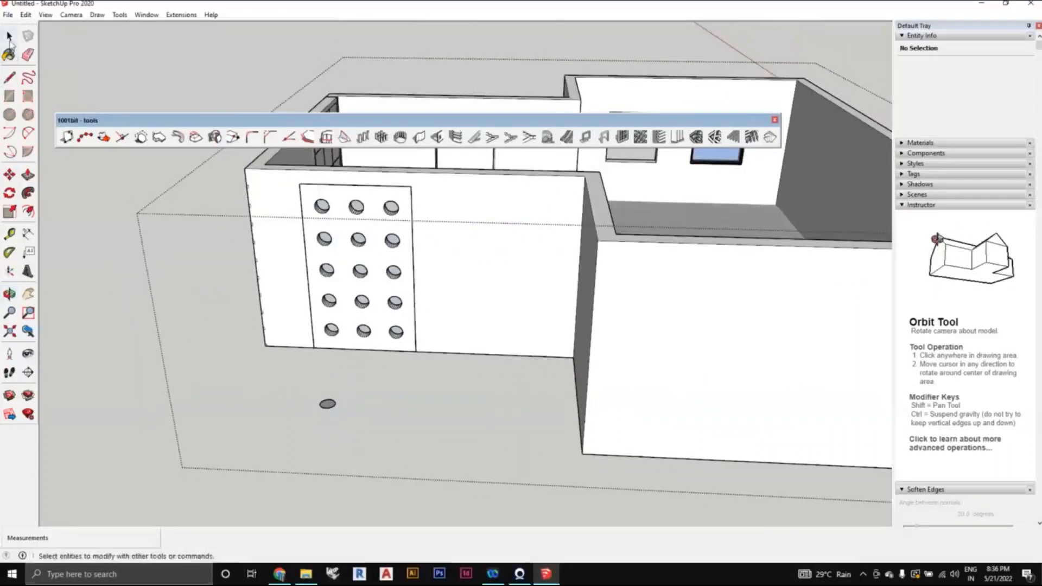
middle_click_drag(277, 288, 450, 334)
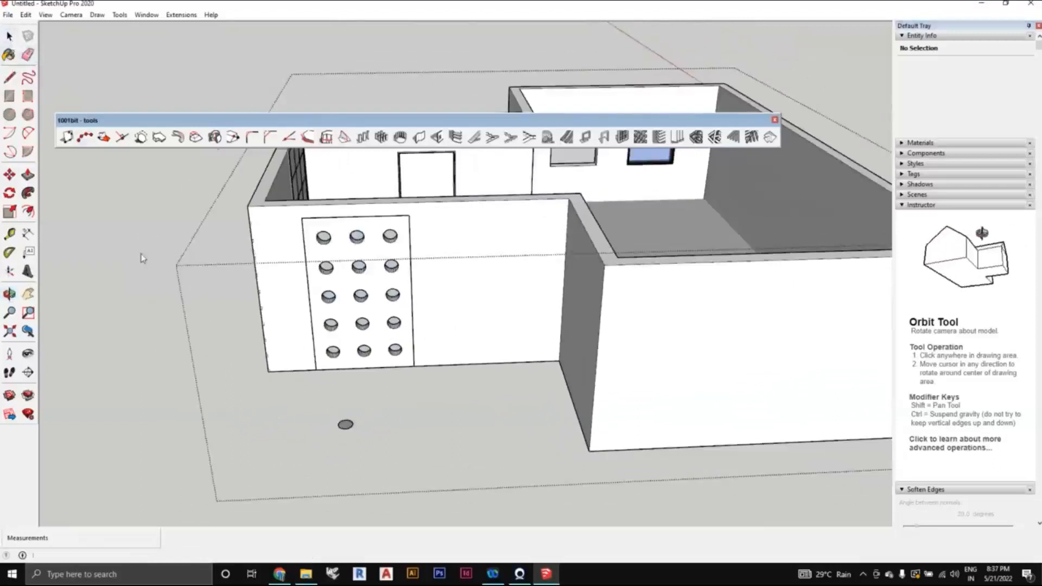
- Draw upright rectangles from the bottom edges: about 1442 x 2712 mm beside the perforated screen and about 1678 x 2712 mm on the projecting wall
left_click(9, 97)
scroll(394, 287, "down", 2)
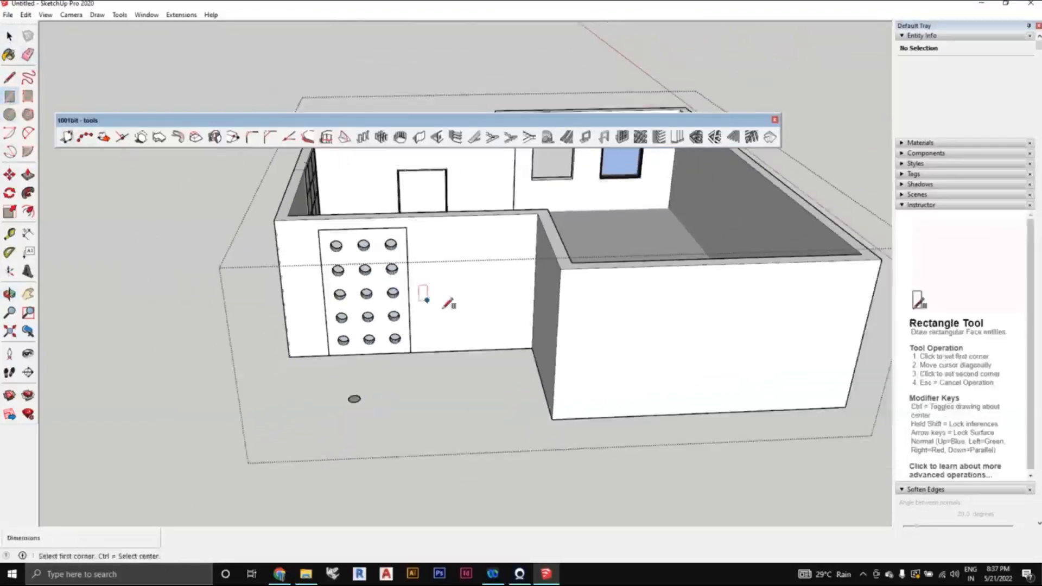
middle_click_drag(443, 308, 445, 340)
scroll(438, 328, "up", 3)
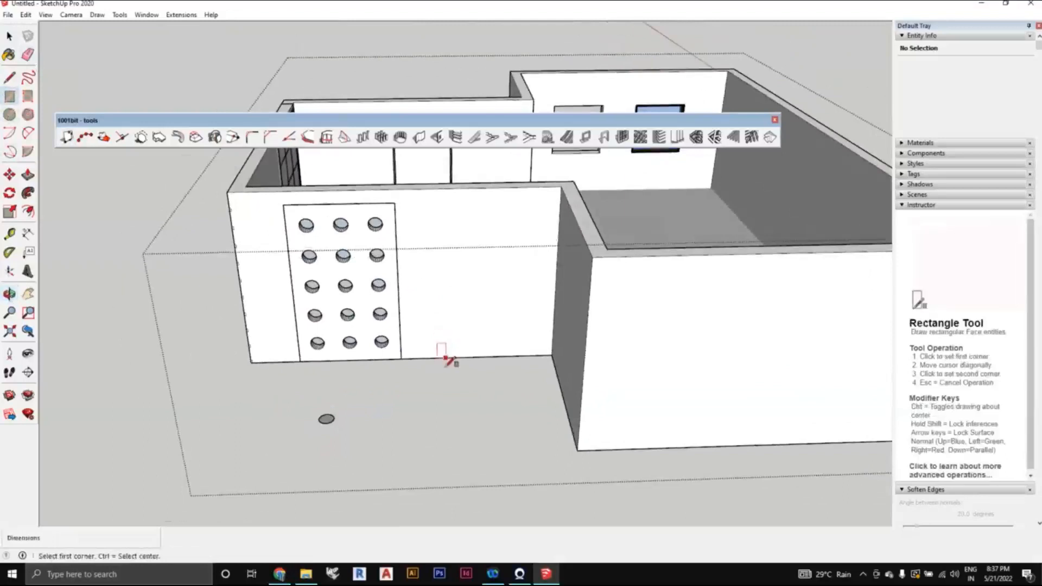
left_click(428, 358)
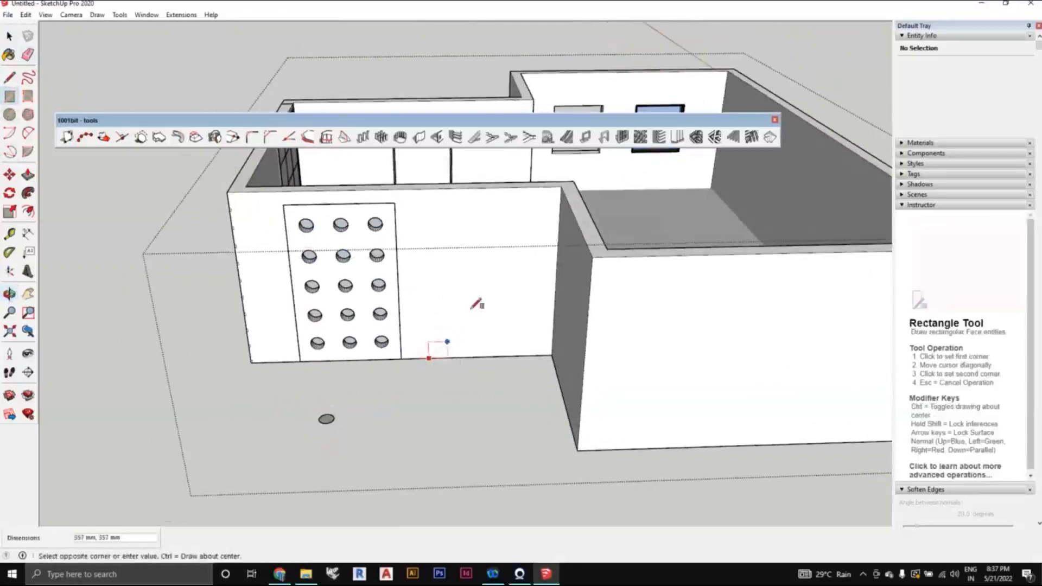
left_click(517, 209)
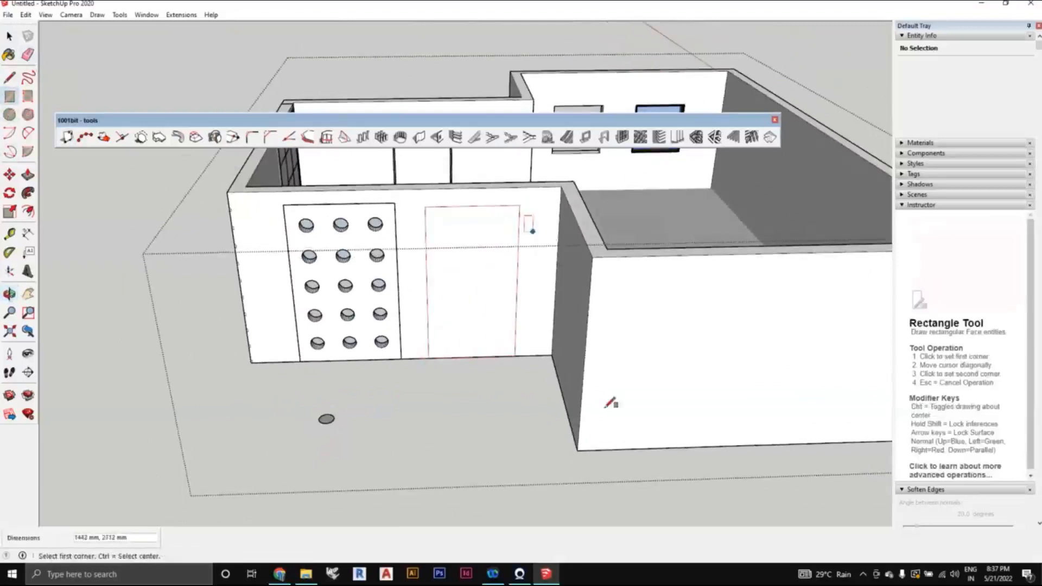
left_click(619, 449)
key("space")
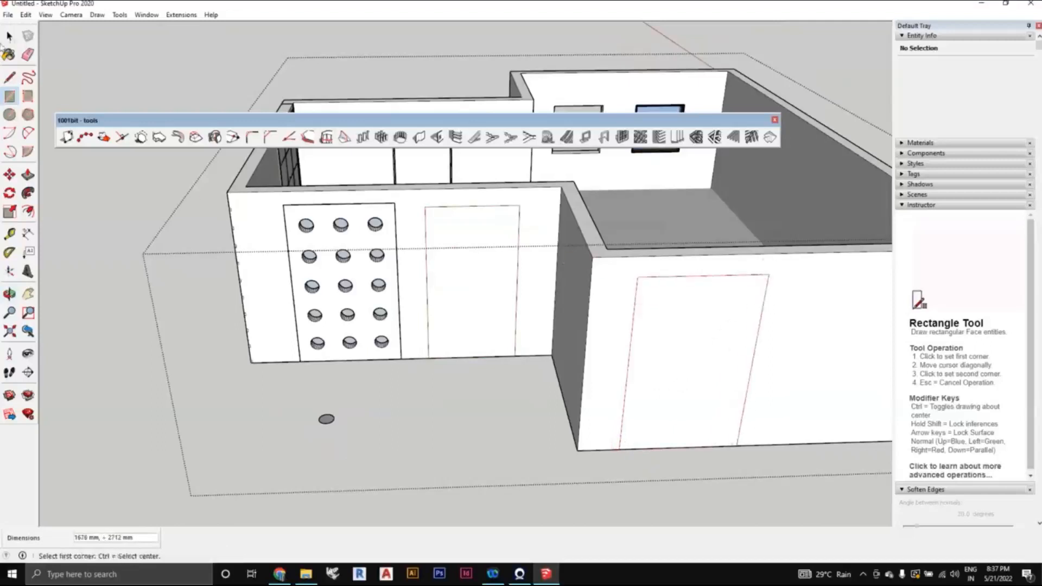
- Create horizontal louvres on the rectangle beside the screen: 230 mm deep, 30 mm thick, 100 mm spacing, 30-degree angle, at the back
left_click(471, 278)
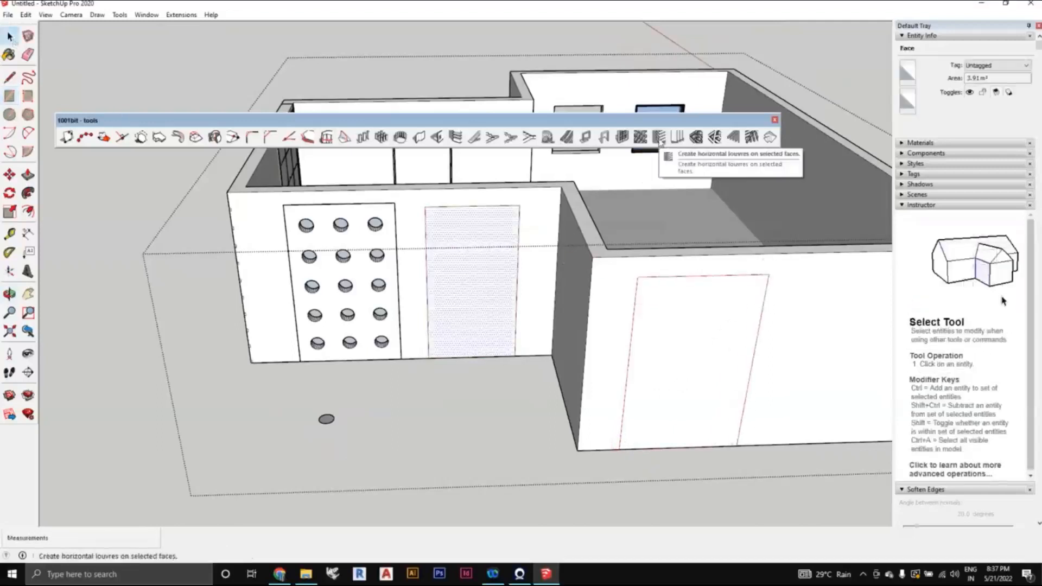
left_click(659, 137)
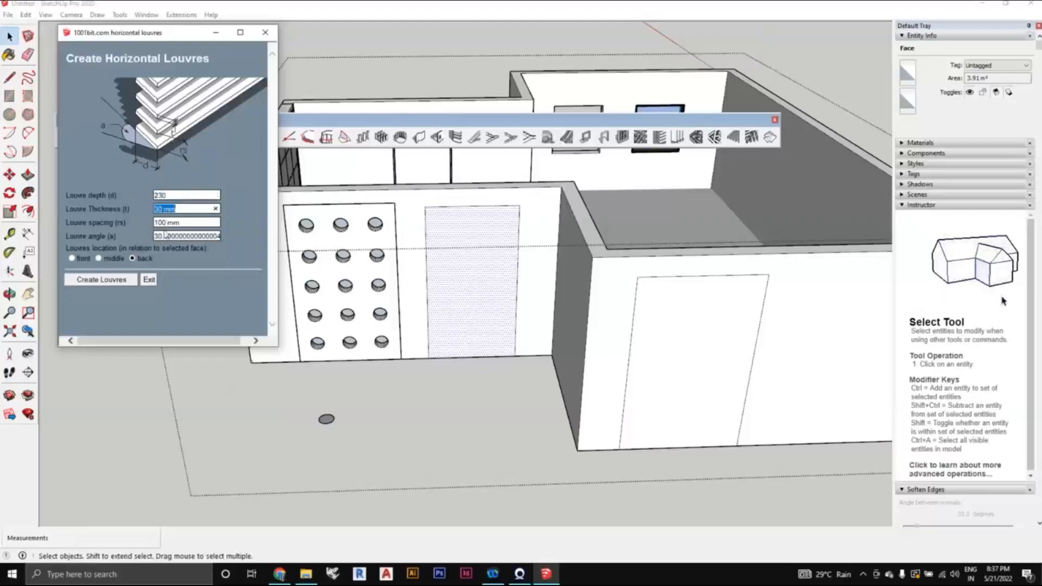
key("Tab")
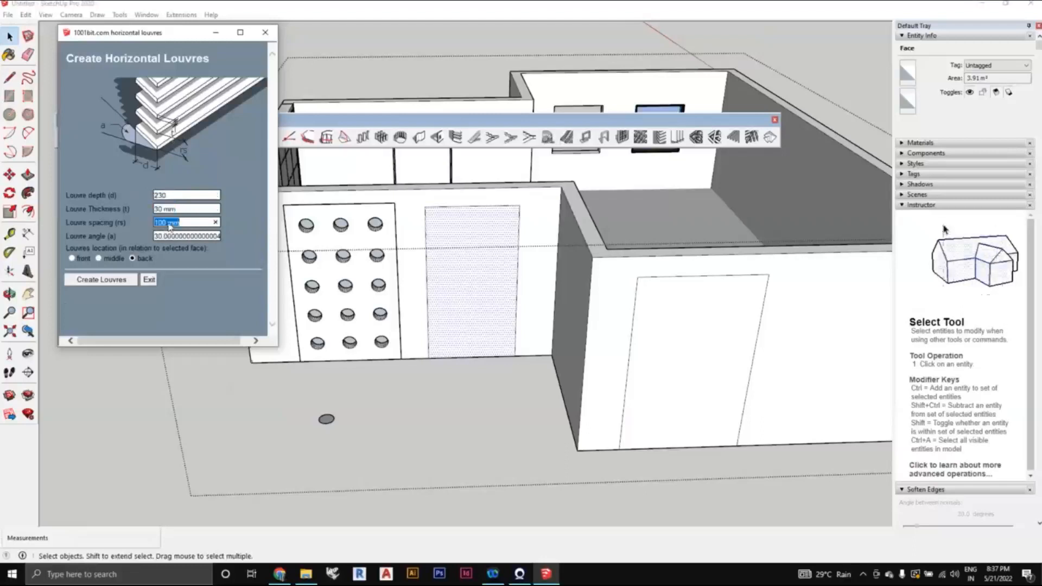
left_click(131, 281)
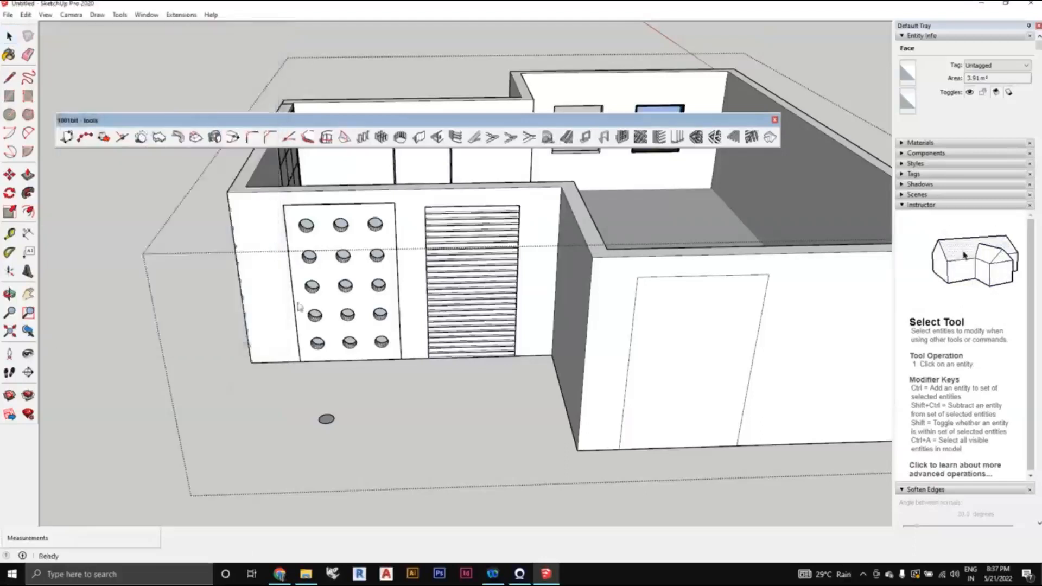
- Create vertical louvres on the projecting wall's rectangle: 230 mm deep, 30 mm thick, 100 mm spacing, 30-degree angle, at the back
middle_click_drag(434, 282, 637, 374)
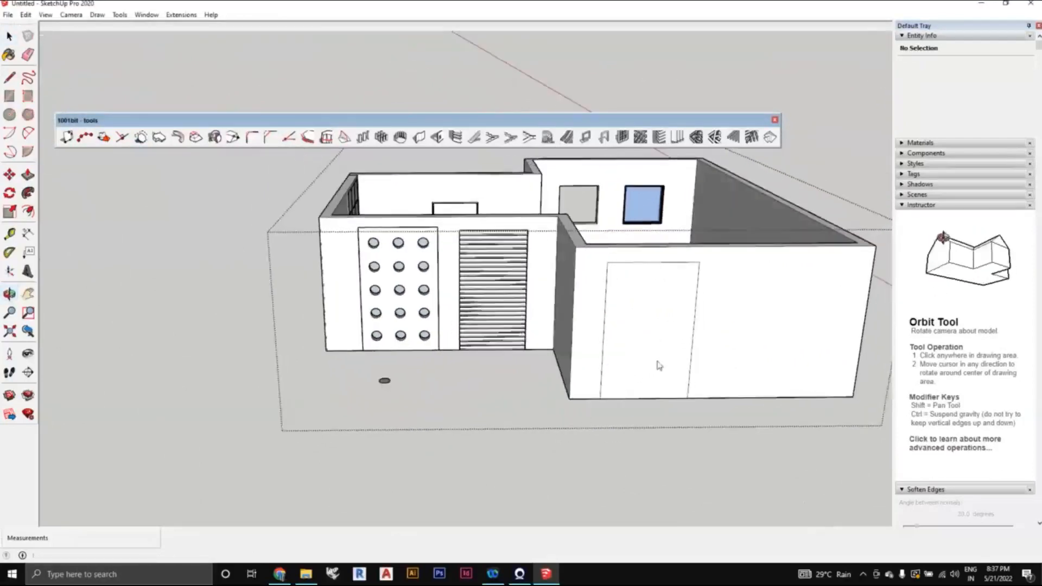
scroll(658, 366, "up", 2)
scroll(600, 391, "down", 4)
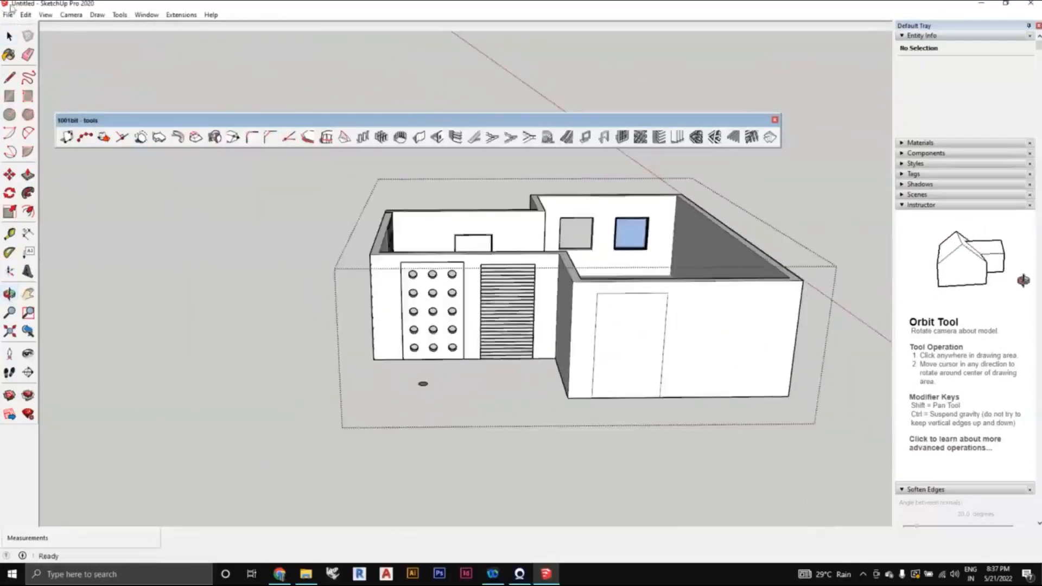
left_click(9, 36)
left_click(314, 345)
middle_click_drag(569, 381, 573, 392)
scroll(618, 379, "up", 3)
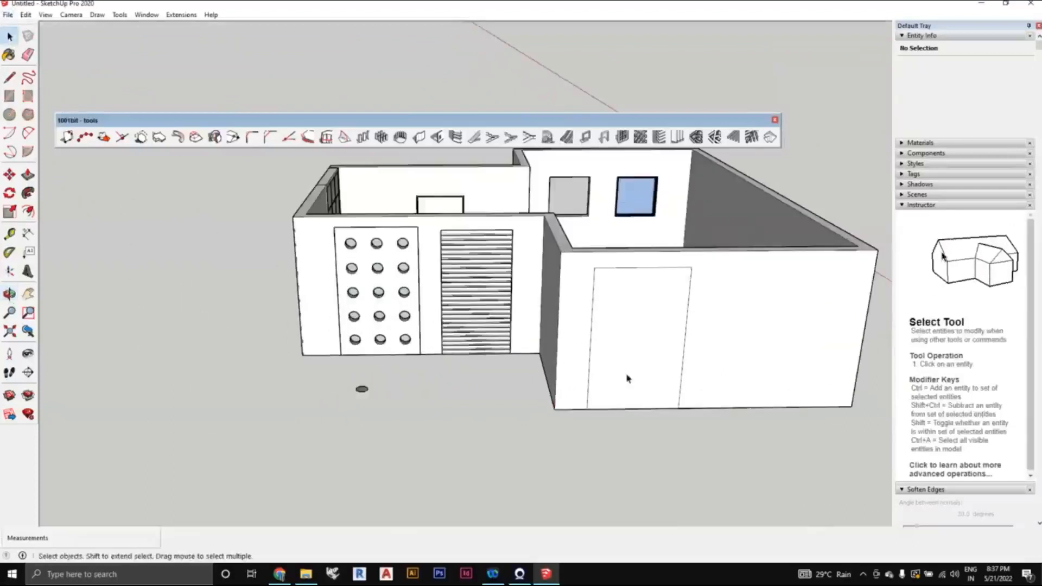
double_click(628, 378)
left_click(627, 378)
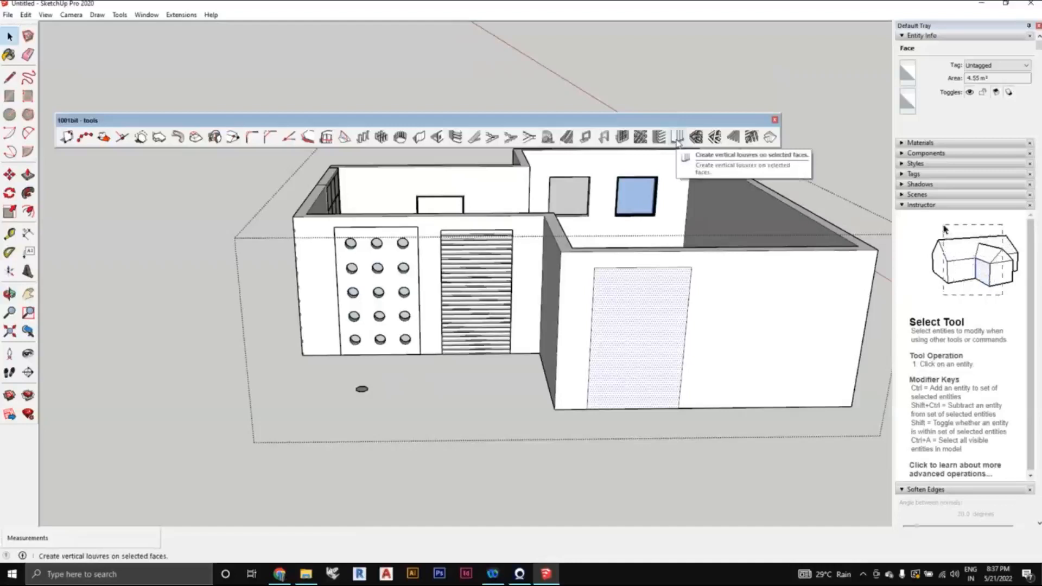
left_click(677, 138)
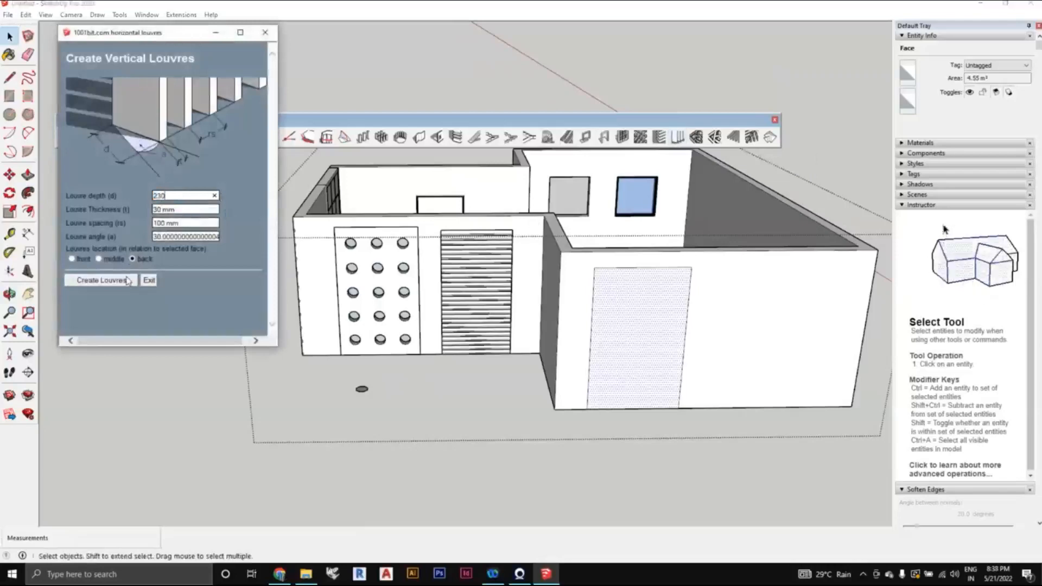
left_click(127, 281)
- Examine the vertical louvres on the projecting wall from a distance and close up
scroll(470, 353, "down", 3)
left_click_drag(358, 355, 554, 385)
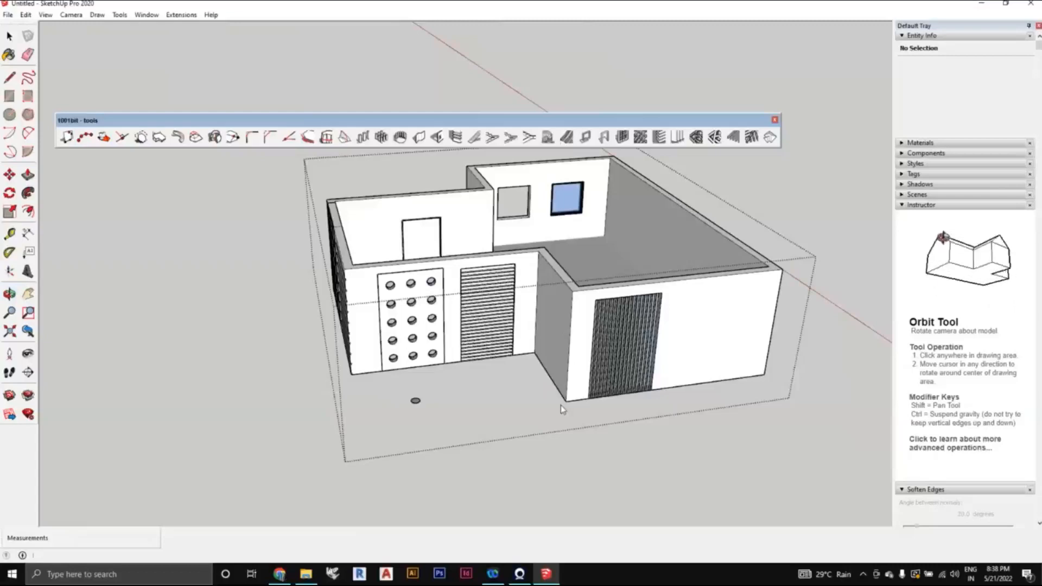
scroll(613, 377, "up", 3)
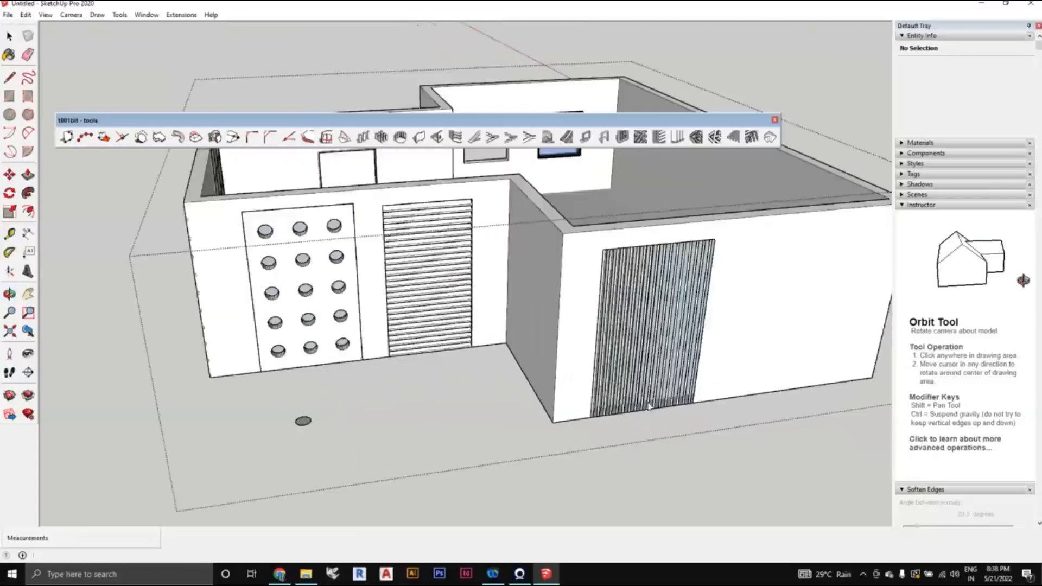
mouse_move(647, 406)
middle_mouse_down()
mouse_move(583, 406)
mouse_move(647, 407)
middle_mouse_up()
scroll(583, 405, "up", 2)
scroll(602, 394, "down", 2)
scroll(646, 405, "down", 4)
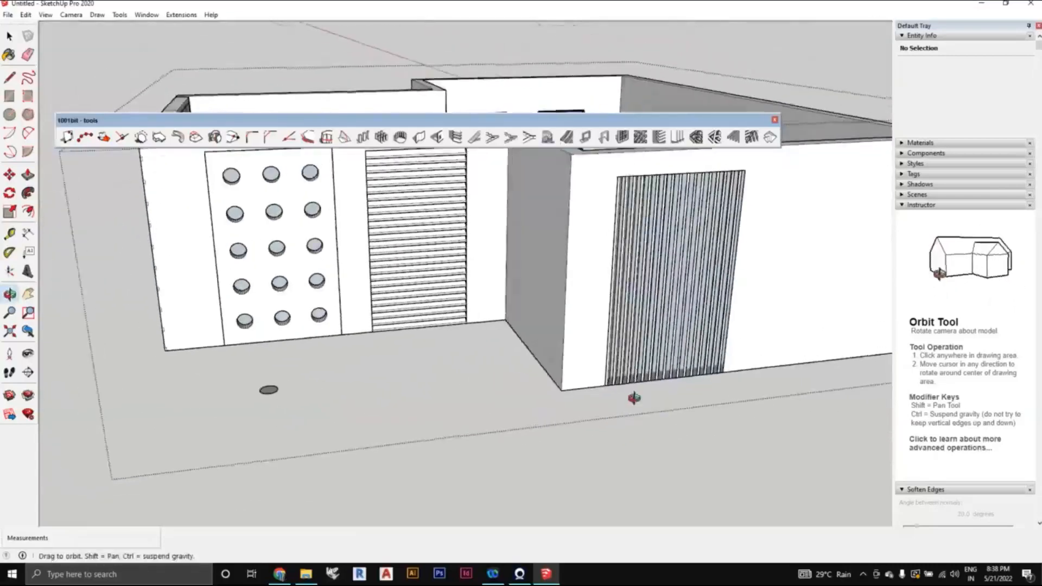
scroll(667, 421, "up", 6)
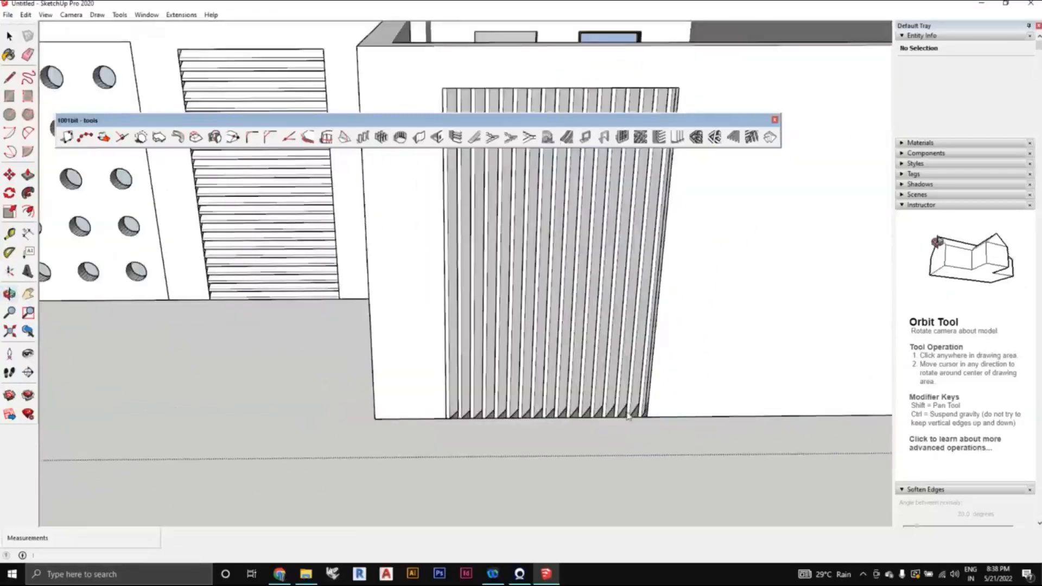
- Examine the whole building with its perforated screen and horizontal and vertical louvres from several distances and angles
scroll(628, 415, "down", 6)
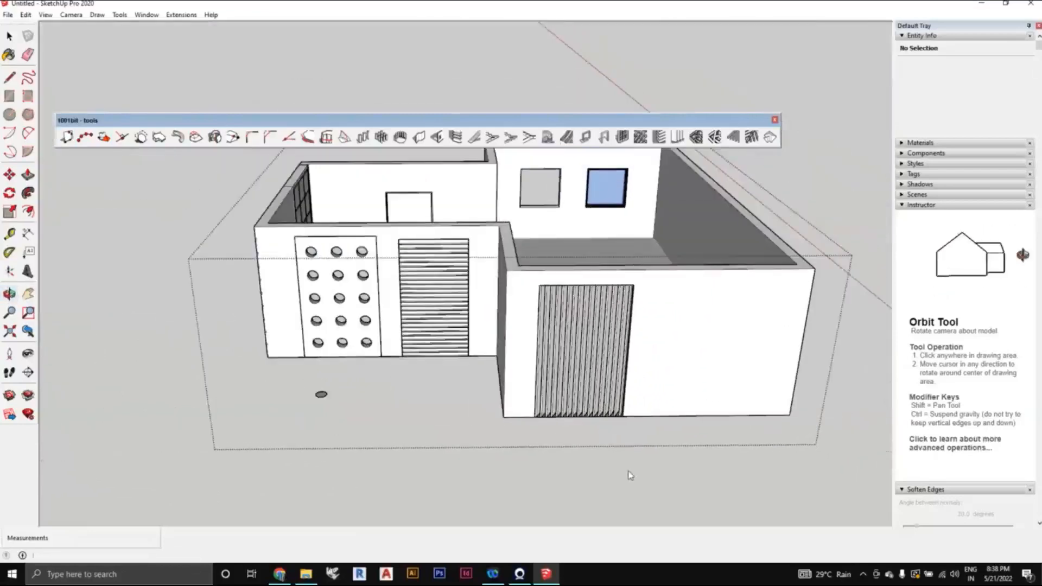
scroll(631, 476, "down", 1)
mouse_move(642, 479)
middle_mouse_down()
mouse_move(602, 465)
mouse_move(623, 442)
mouse_move(632, 455)
mouse_move(586, 429)
middle_mouse_up()
scroll(605, 445, "up", 1)
scroll(544, 402, "up", 3)
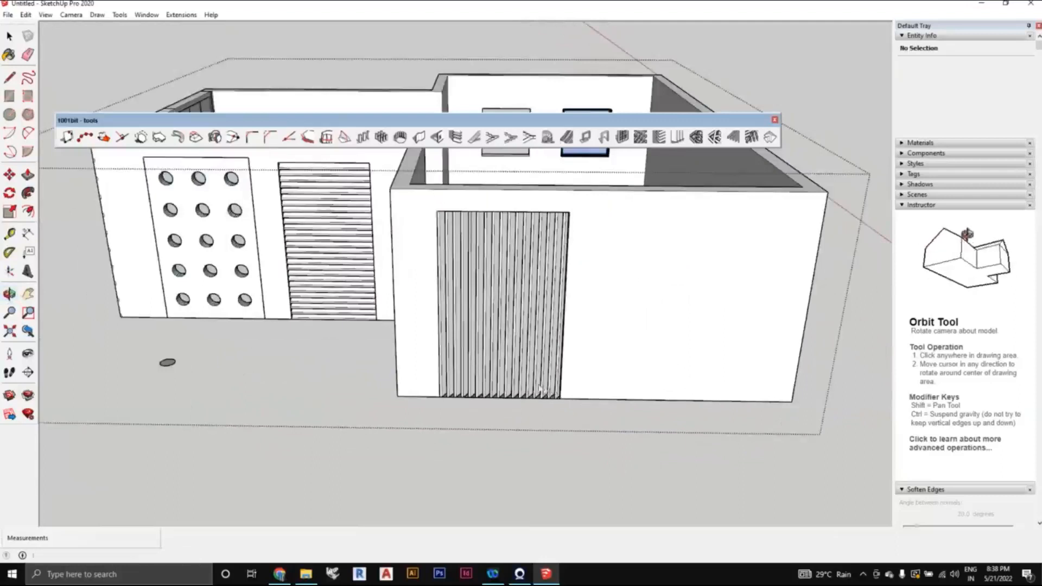
scroll(673, 464, "down", 3)
middle_click_drag(747, 465, 813, 406)
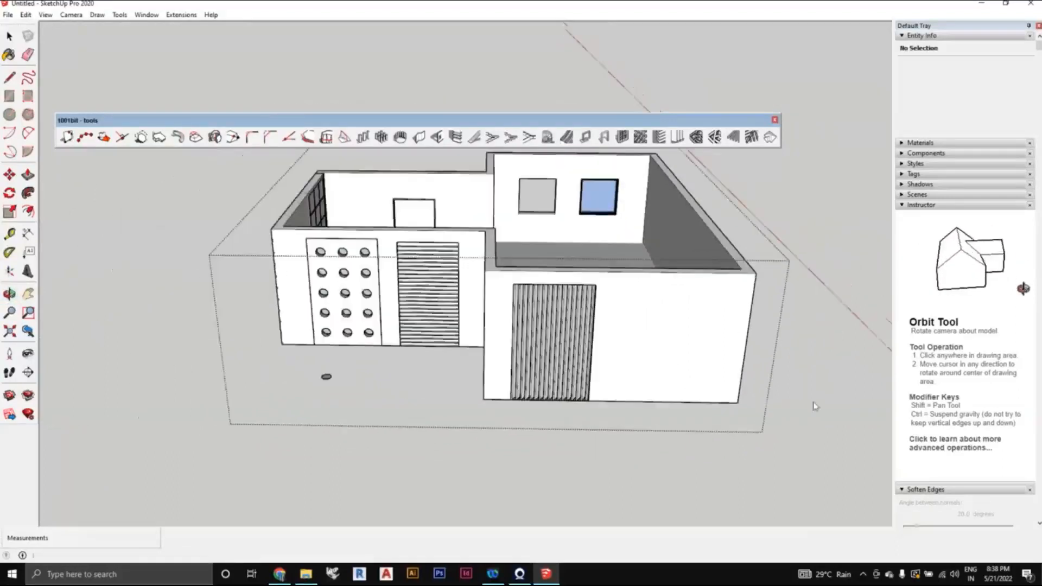
left_click(10, 36)
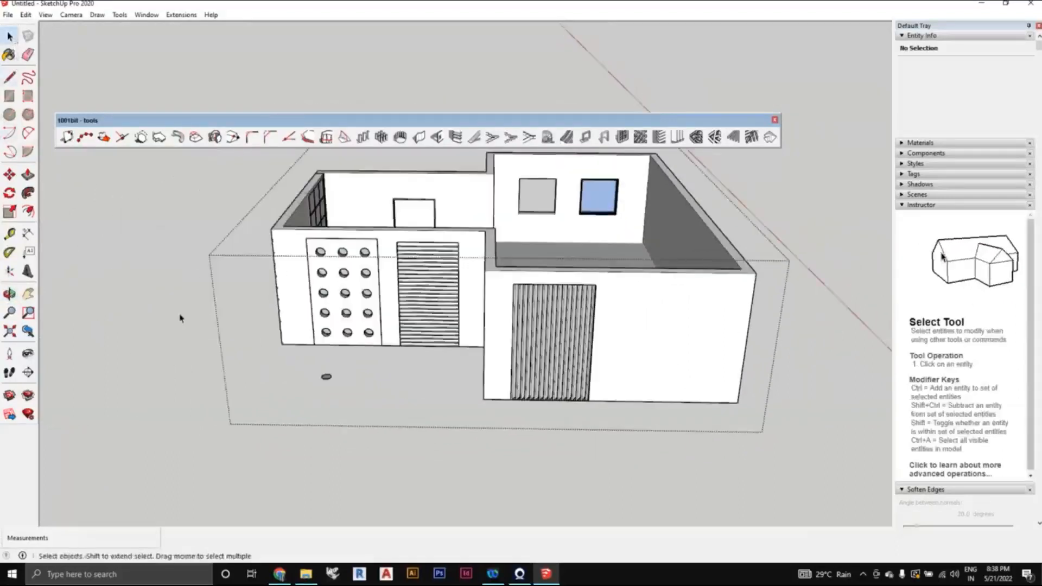
scroll(434, 382, "down", 2)
middle_click_drag(545, 408, 501, 417, "shift")
middle_click_drag(567, 434, 562, 381)
scroll(548, 428, "down", 3)
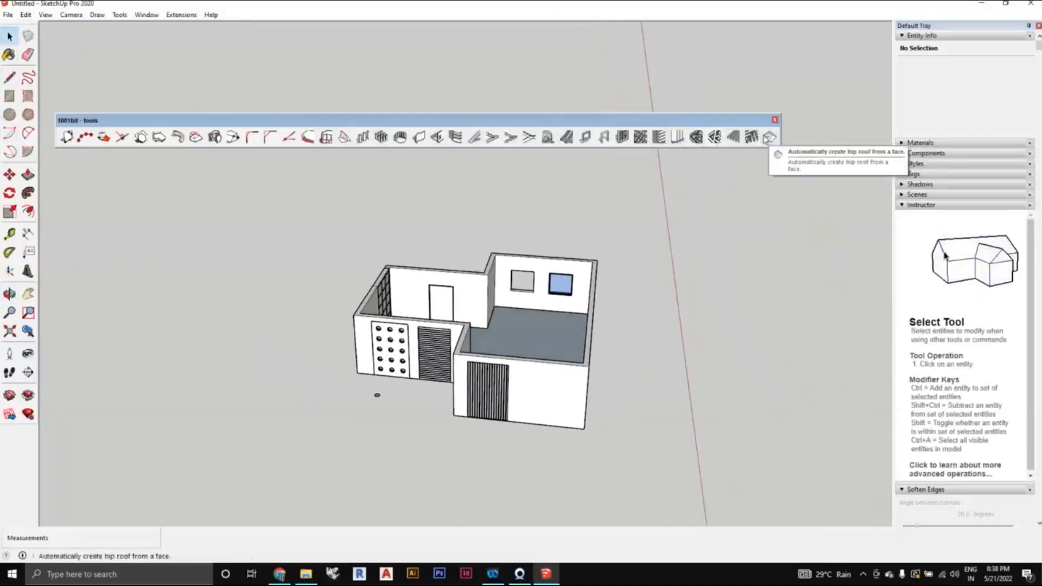
mouse_move(611, 279)
middle_mouse_down()
mouse_move(630, 289)
mouse_move(597, 282)
middle_mouse_up()
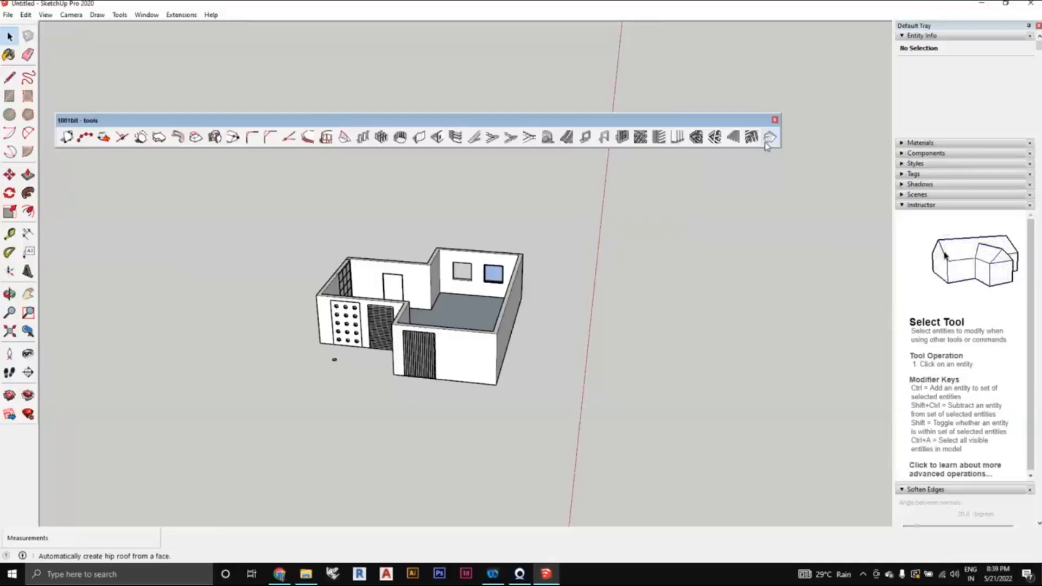
- Copy the building's T-shaped floor face onto the open ground beside it, about 18.2 m away
middle_click_drag(767, 146, 513, 344)
scroll(512, 342, "up", 4)
middle_click_drag(632, 405, 670, 435, "shift")
middle_click_drag(597, 403, 537, 363)
scroll(516, 360, "up", 2)
left_click(515, 360)
scroll(515, 359, "down", 3)
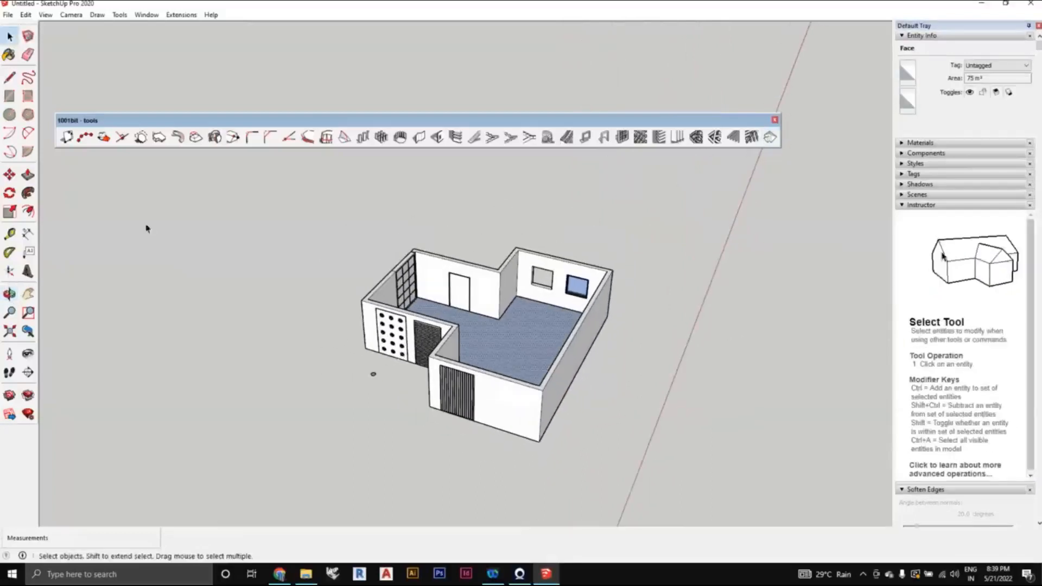
left_click(10, 175)
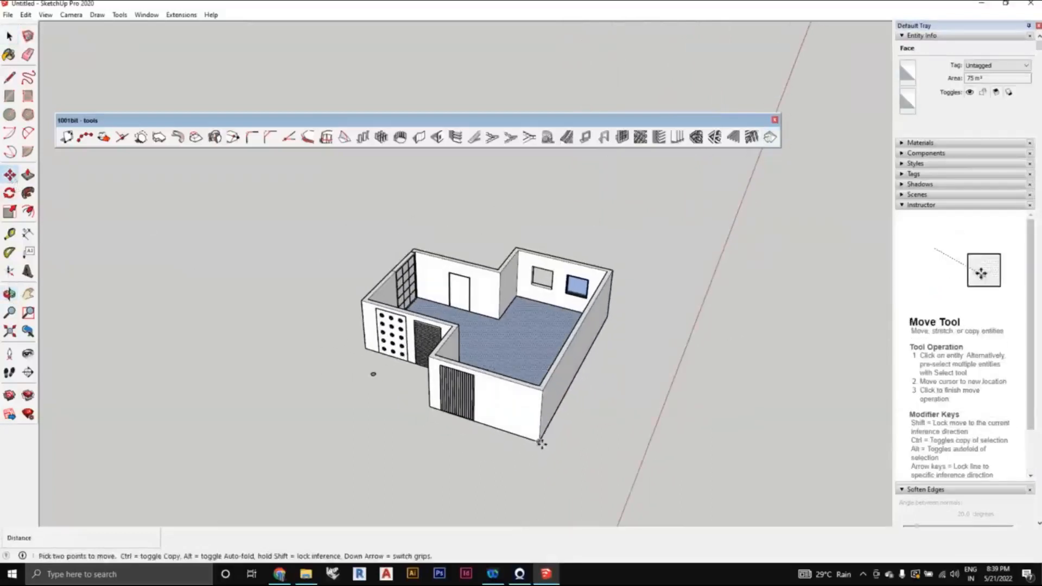
left_click(541, 443)
key("ctrl")
middle_click_drag(666, 463, 698, 421)
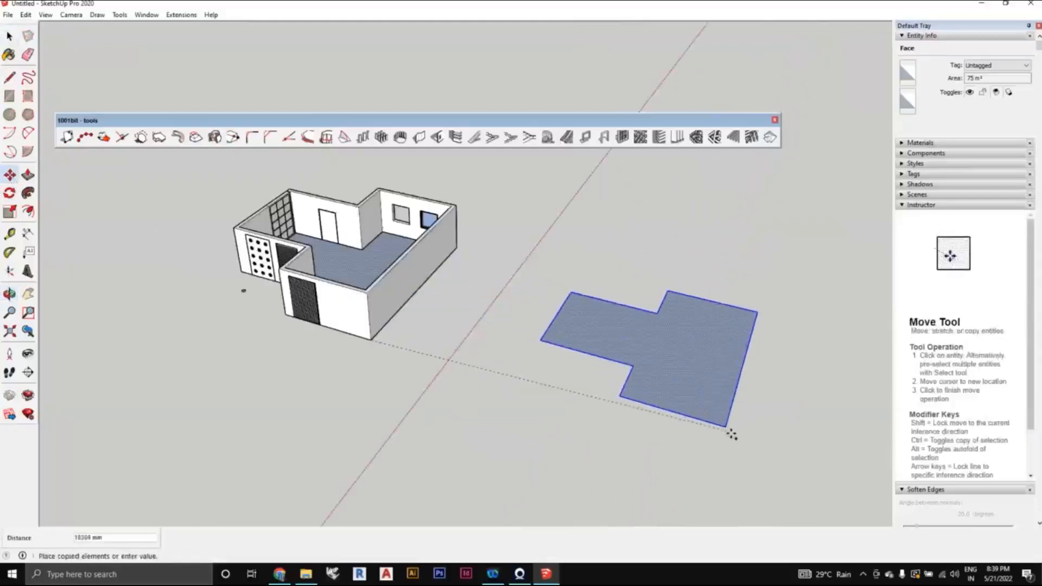
left_click(721, 433)
key("space")
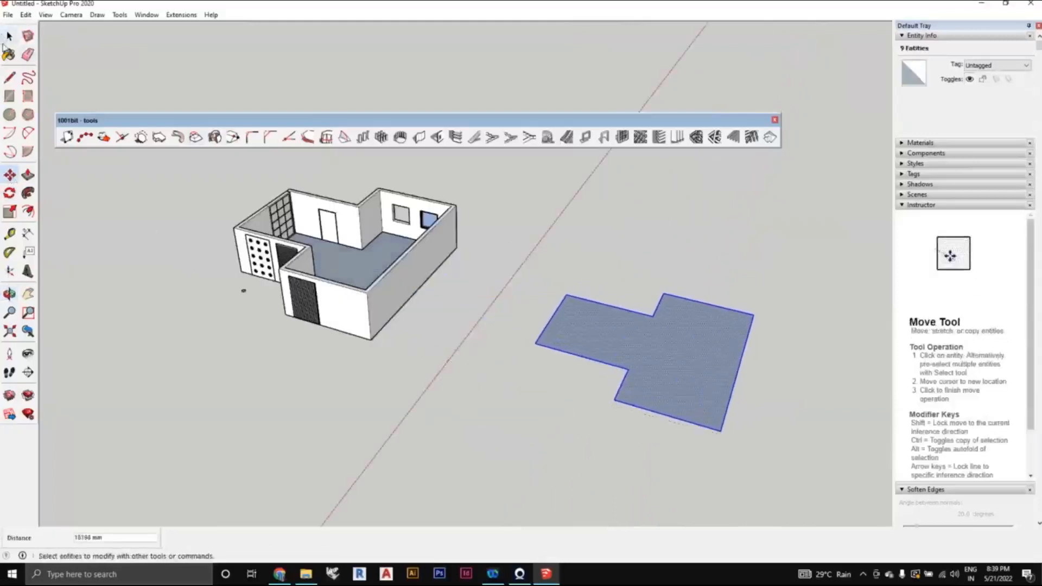
- Check the selection of the copied T-shaped face on the open ground
left_click(574, 372)
middle_click_drag(574, 372, 646, 367)
left_click(646, 358)
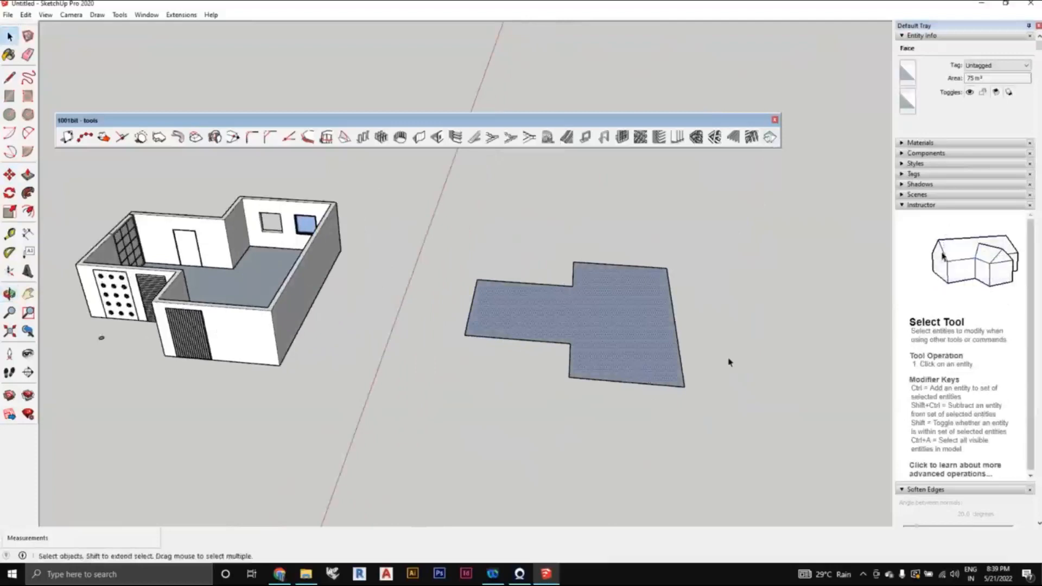
left_click(709, 373)
scroll(705, 374, "down", 1)
scroll(668, 328, "up", 3)
scroll(639, 266, "down", 1)
scroll(639, 266, "up", 2)
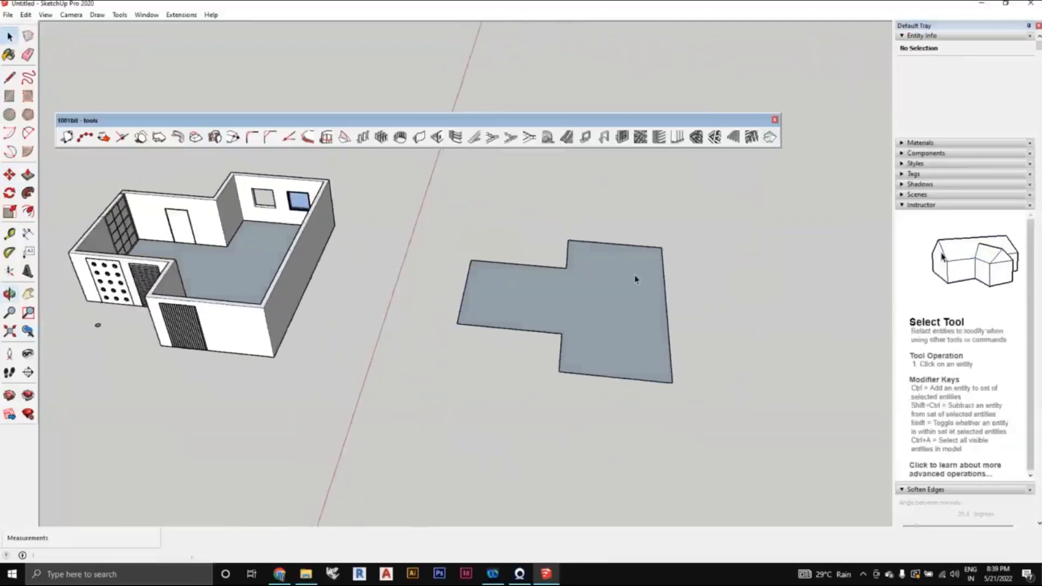
left_click(633, 253)
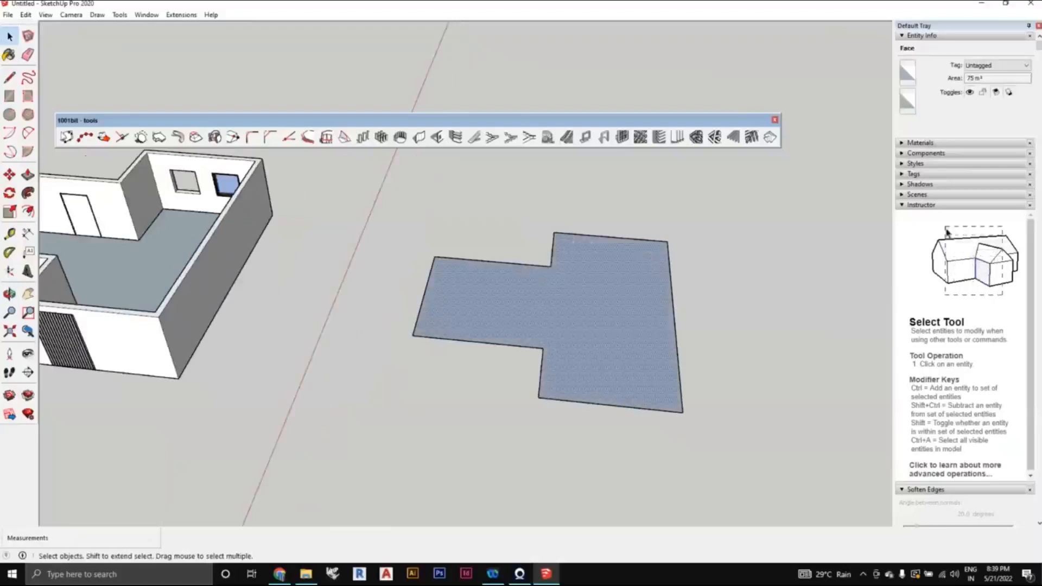
- Split the copied face with a 5000 mm line between its two inner corners, and erase that line again
key("l")
left_click(550, 266)
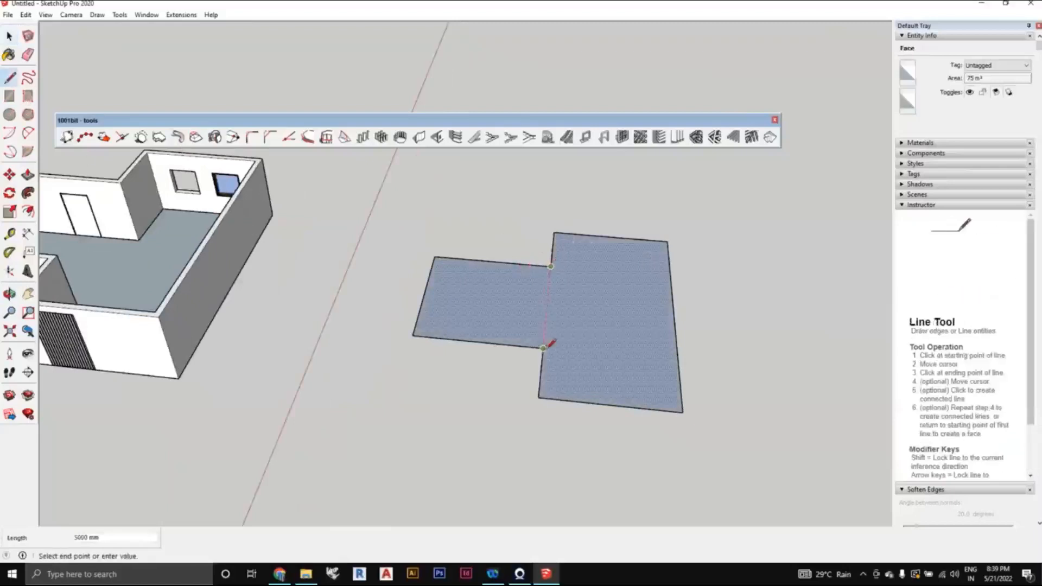
left_click(543, 348)
key("e")
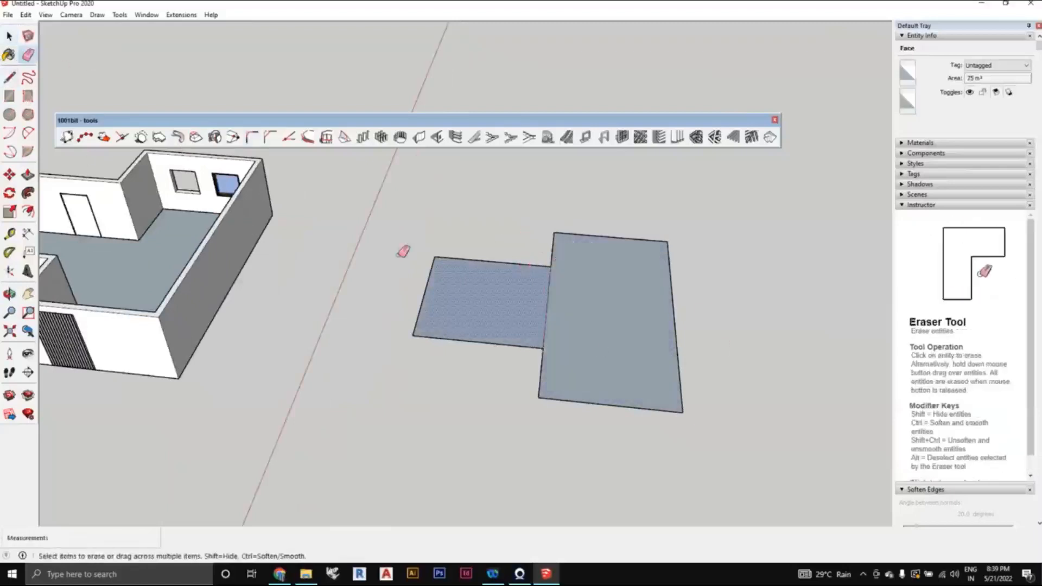
left_click(547, 298)
middle_click_drag(549, 302, 344, 221)
key("space")
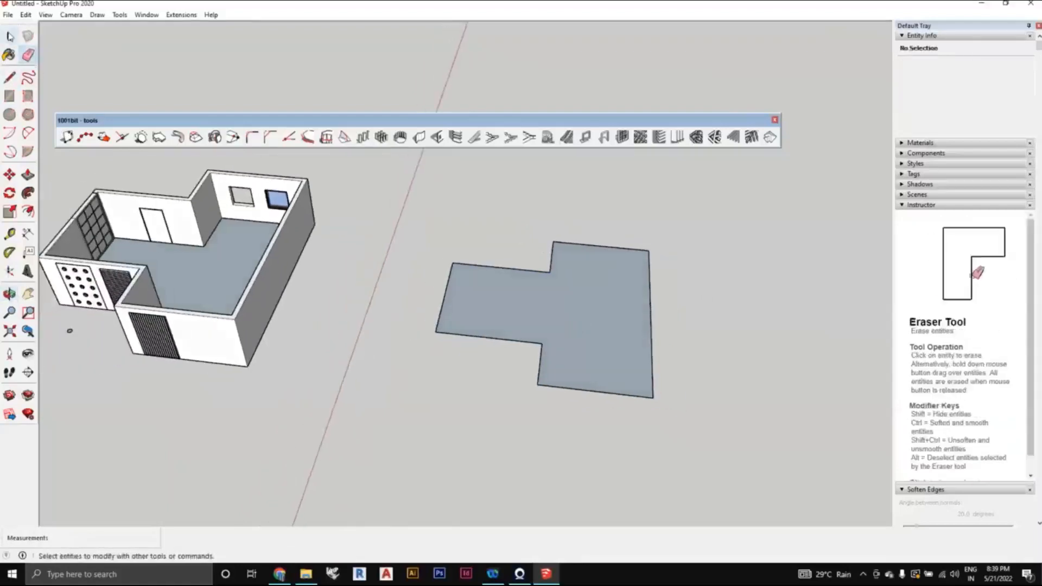
- Create a hip roof from the copied T-shaped face with a 30-degree pitch and a 700 mm overhang
left_click(10, 36)
scroll(564, 300, "up", 3)
scroll(564, 245, "down", 2)
middle_click_drag(592, 281, 611, 318)
scroll(593, 298, "down", 2)
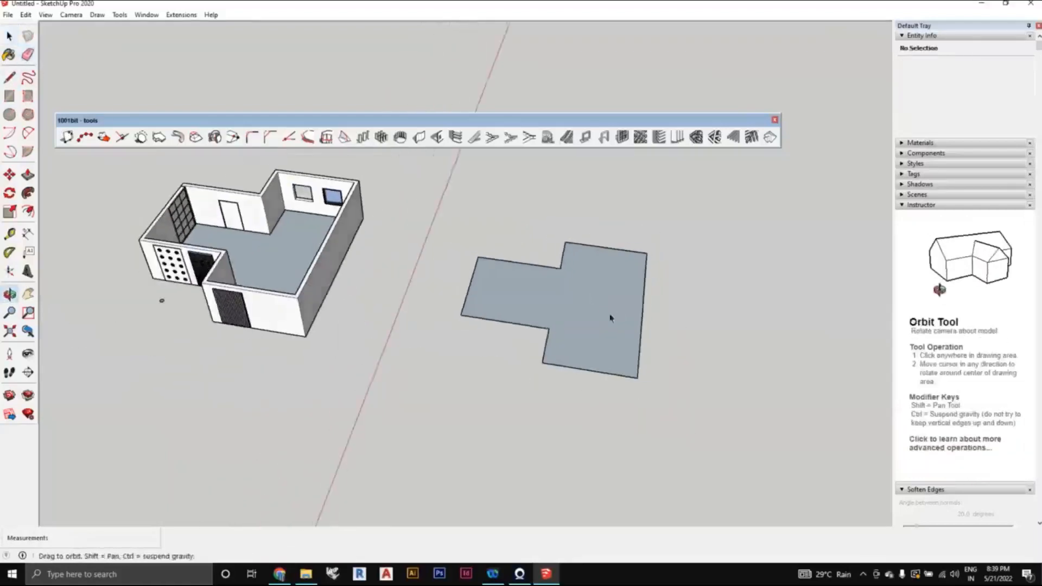
left_click(639, 298)
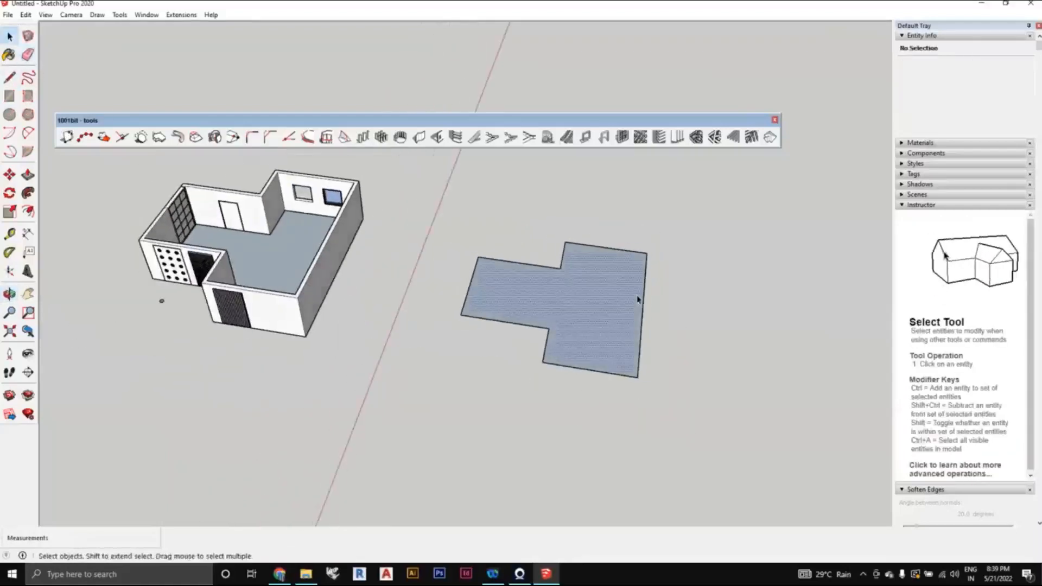
left_click(770, 137)
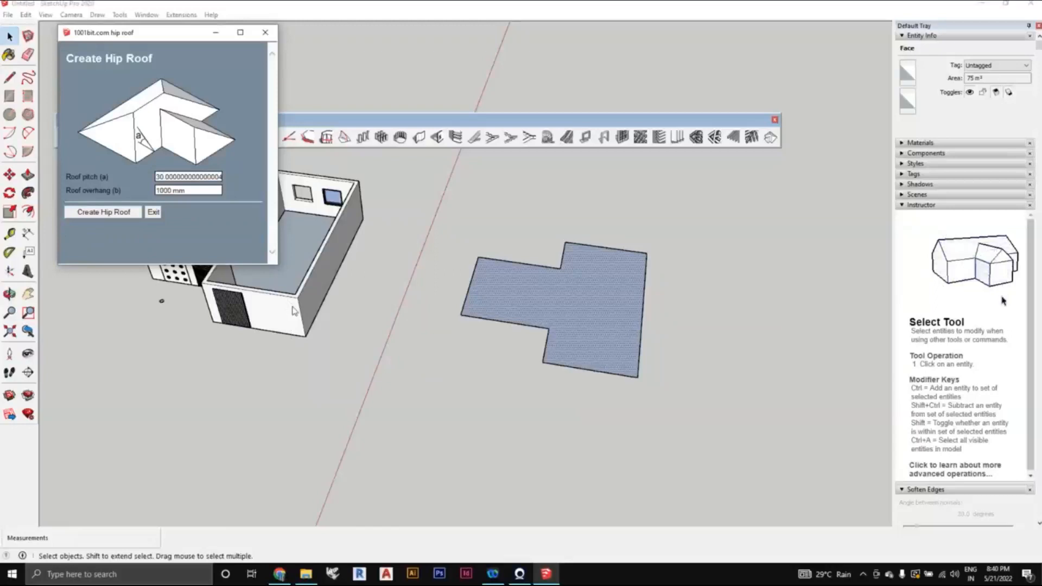
left_click(172, 191)
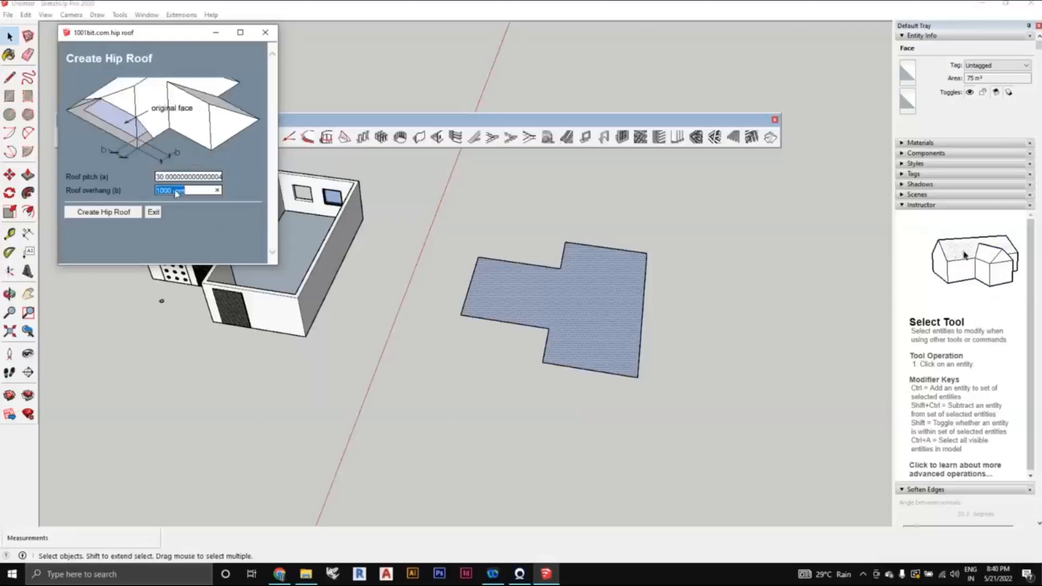
type("700")
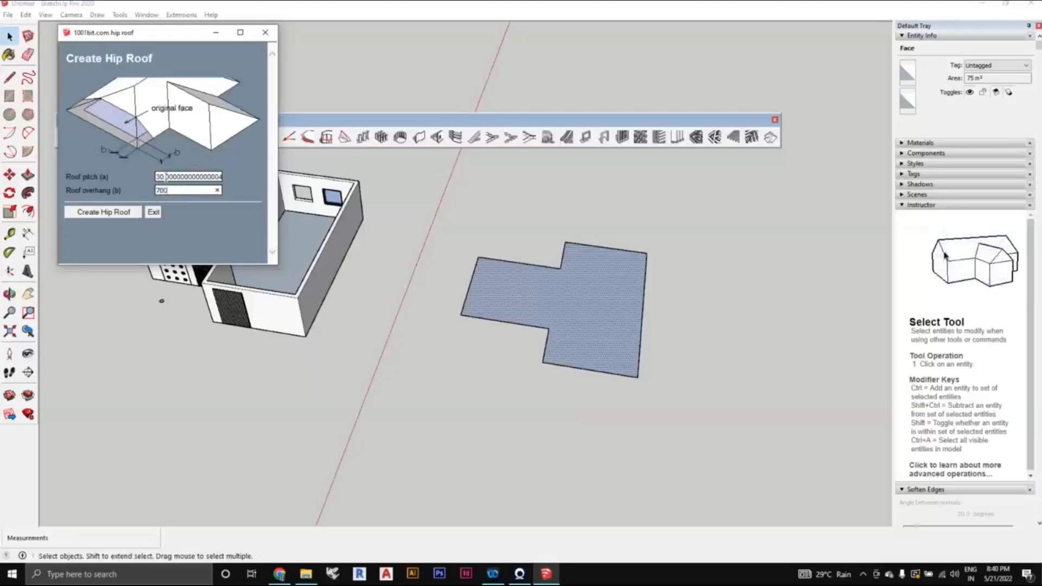
left_click(166, 177)
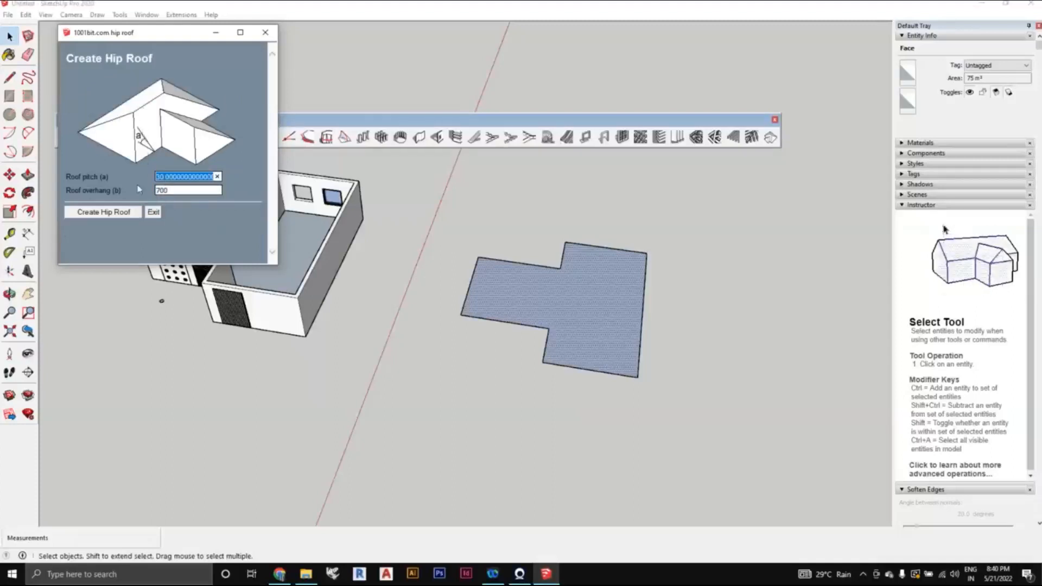
left_click(129, 213)
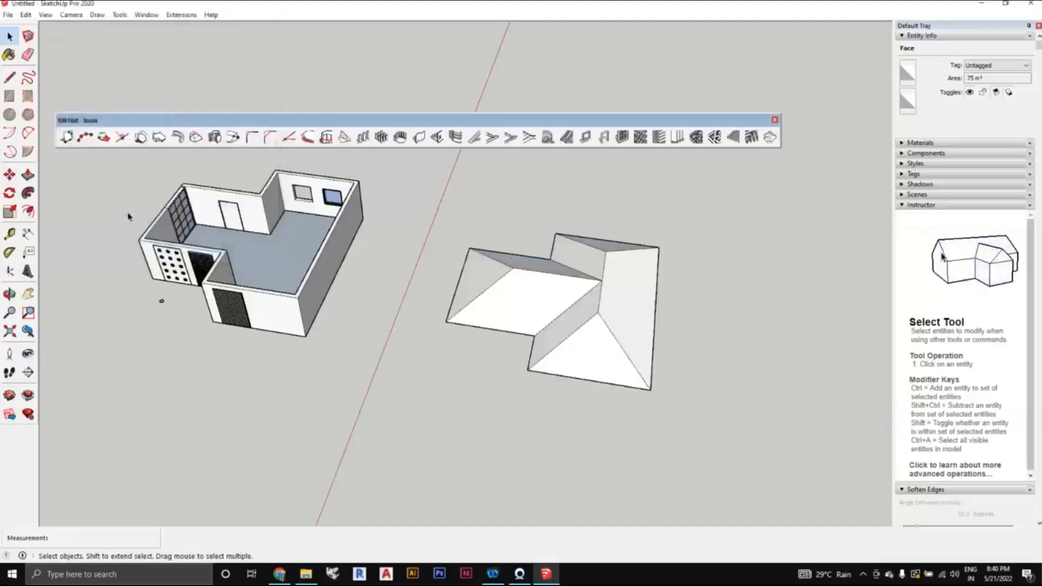
- Examine the hip roof's slopes, ridges and valleys from different angles
middle_click_drag(446, 353, 553, 298)
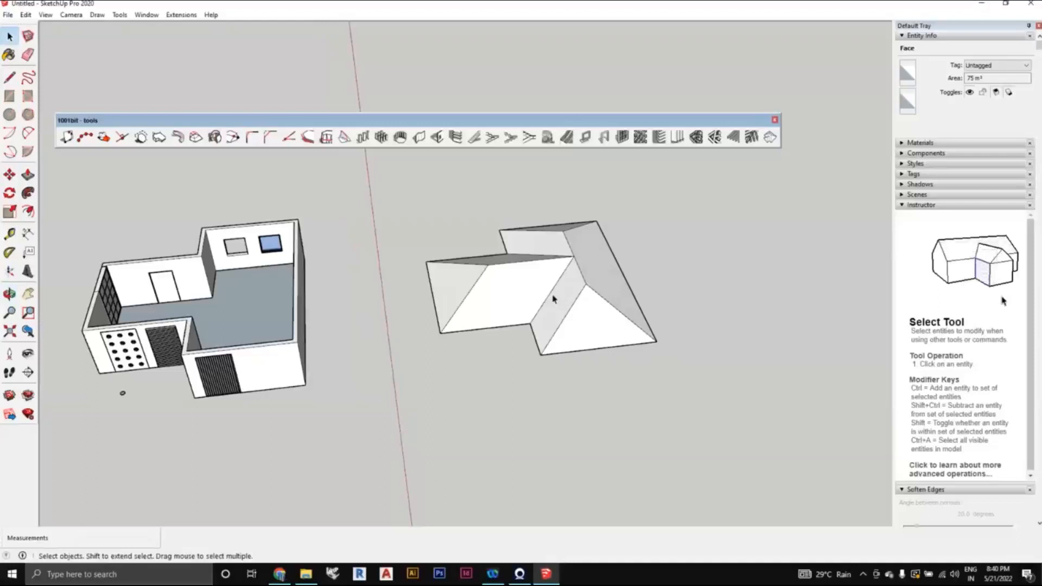
scroll(570, 298, "up", 3)
scroll(569, 297, "down", 4)
middle_click_drag(570, 297, 567, 291)
scroll(576, 262, "up", 2)
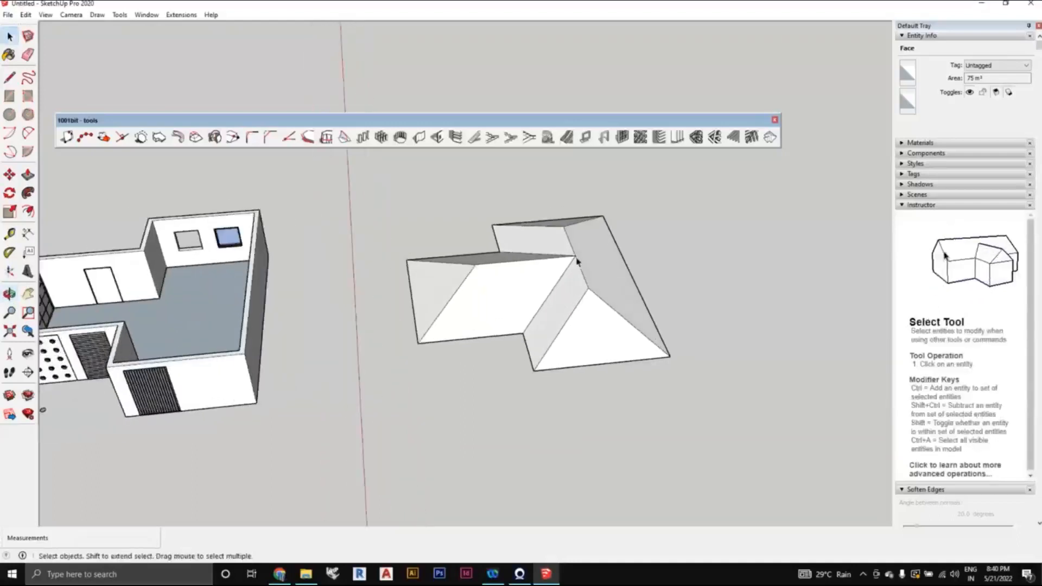
middle_click_drag(575, 255, 582, 277)
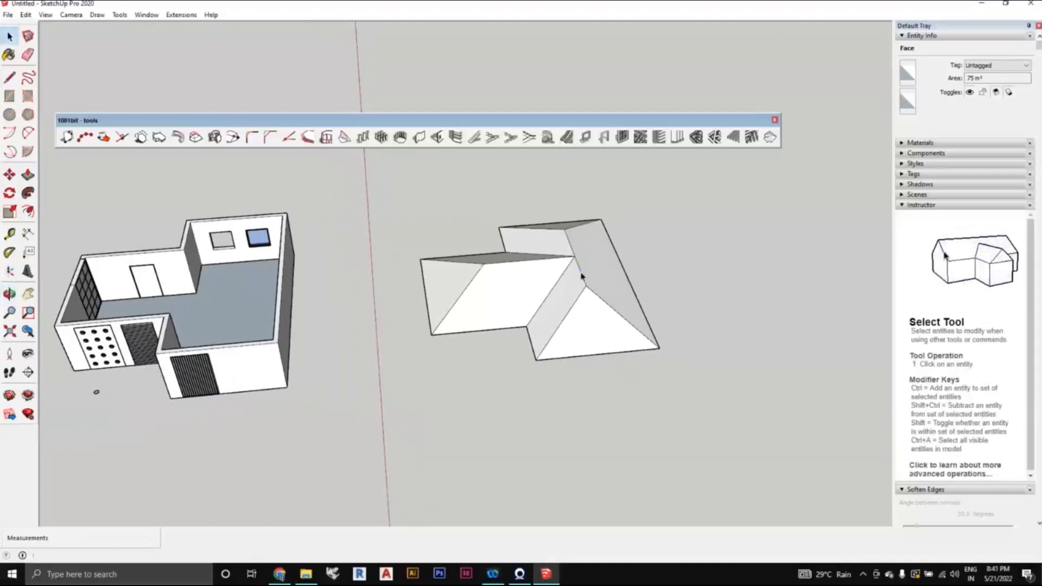
- Draw five adjoining, staggered rectangles of different sizes on the ground in front of the hip roof
middle_click_drag(771, 218, 564, 304)
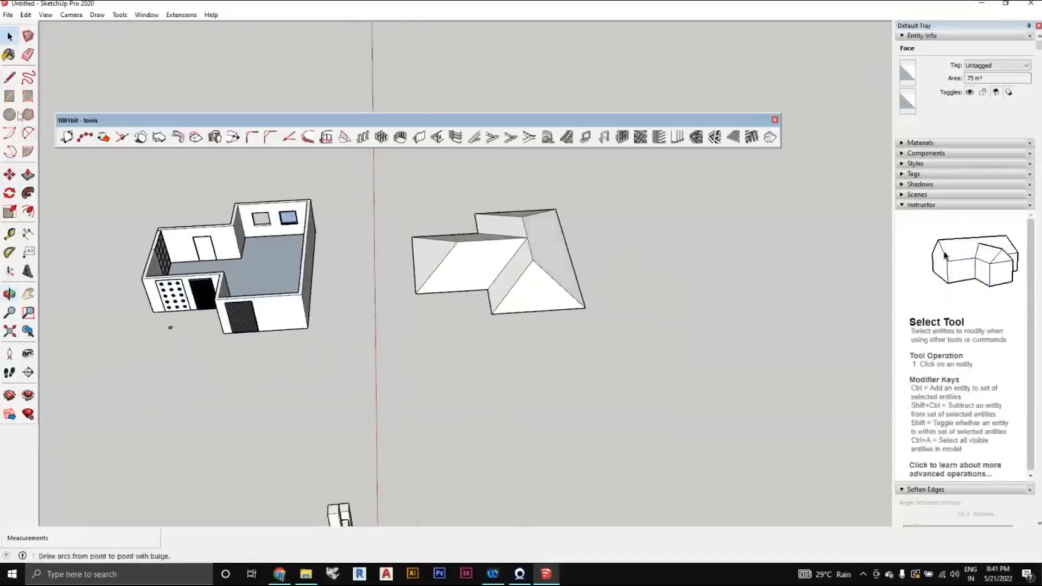
left_click(9, 97)
middle_click_drag(526, 361, 425, 329)
left_click(422, 323)
left_click(470, 363)
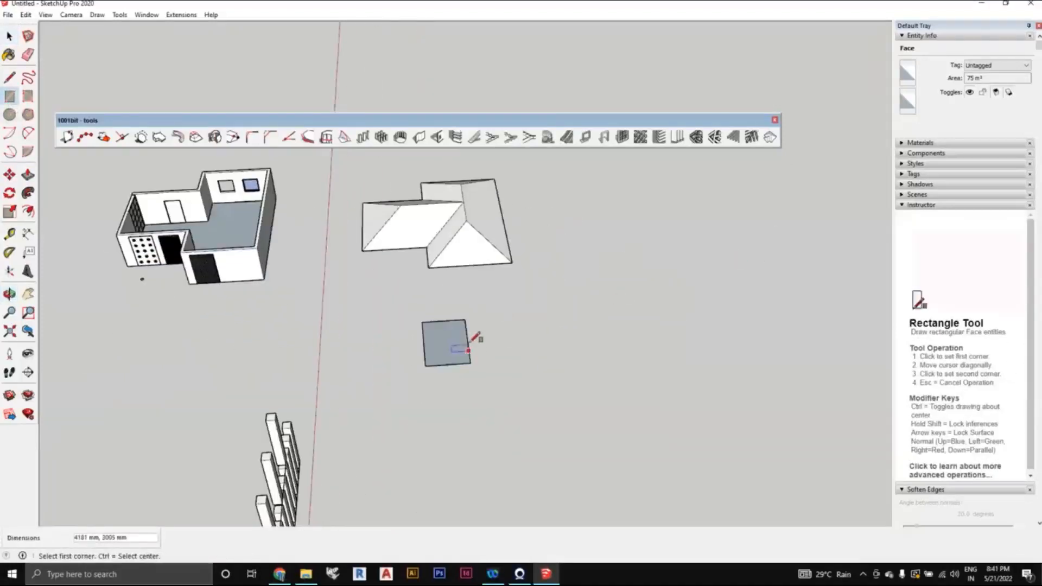
left_click(467, 341)
left_click(543, 401)
left_click(535, 367)
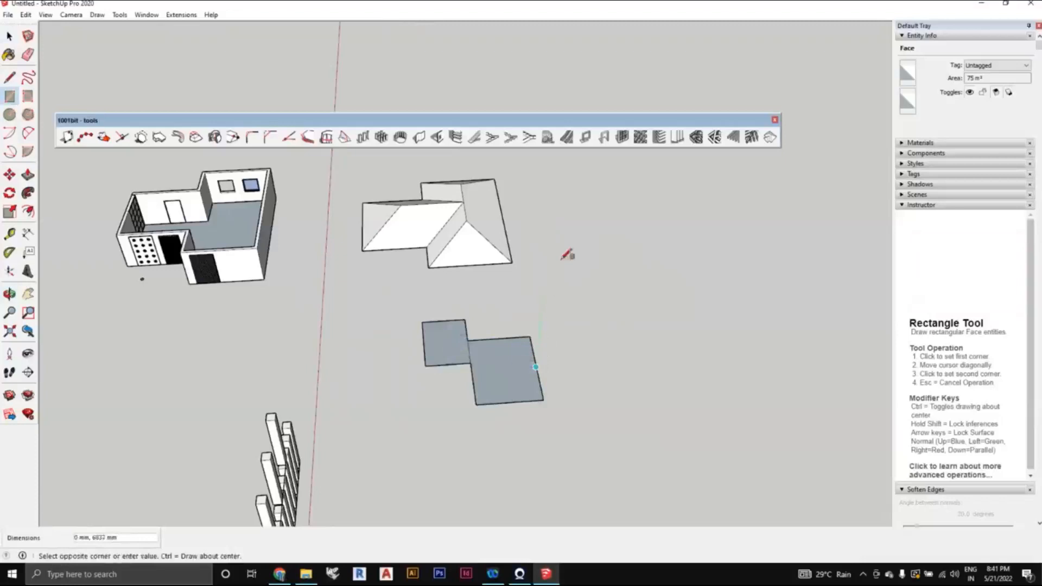
left_click(585, 275)
left_click(606, 346)
left_click(727, 417)
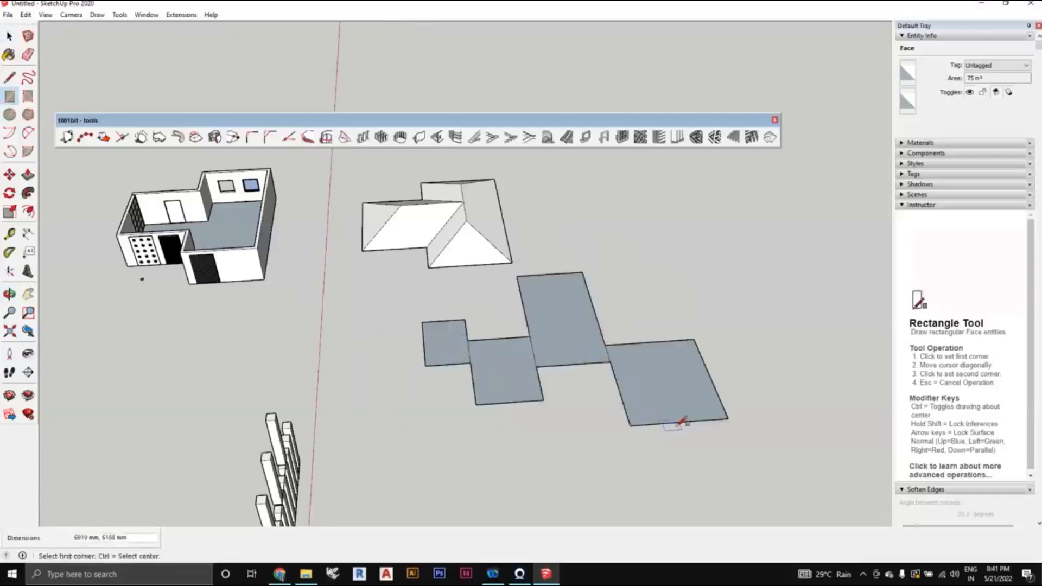
left_click(671, 424)
left_click(708, 449)
- Erase the shared edges between the five rectangles to merge them into one irregular stepped face
mouse_move(708, 450)
middle_mouse_down()
mouse_move(673, 462)
mouse_move(548, 396)
middle_mouse_up()
scroll(610, 271, "down", 2)
left_click(27, 55)
scroll(627, 392, "up", 2)
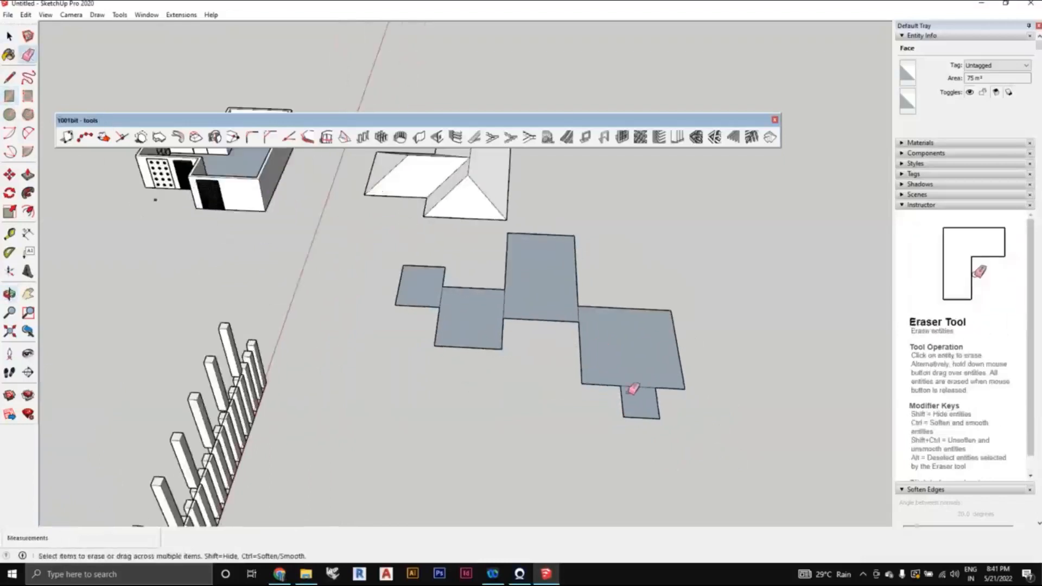
left_click(631, 387)
left_click(579, 314)
left_click(504, 306)
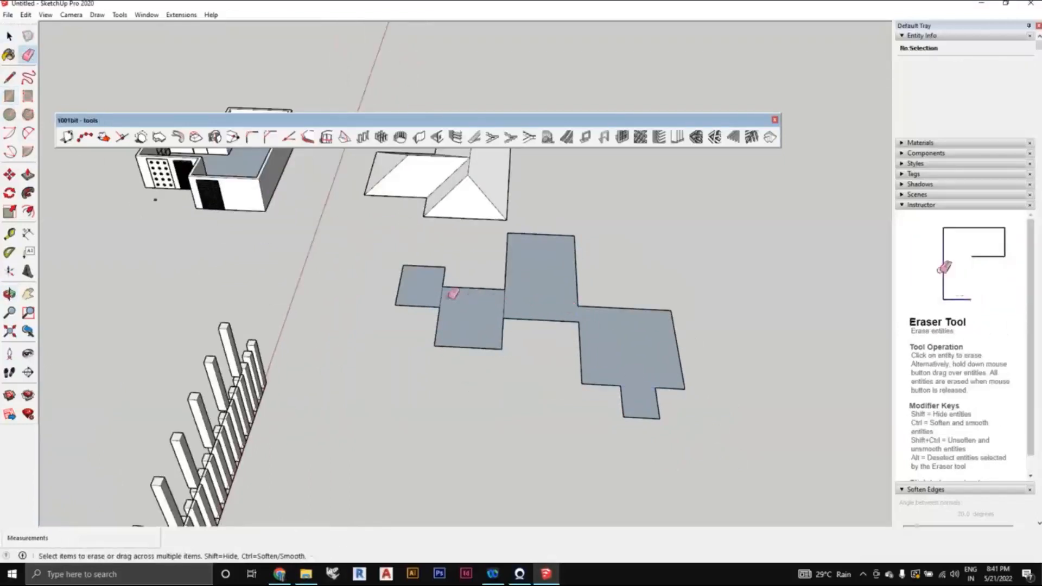
scroll(530, 309, "down", 2)
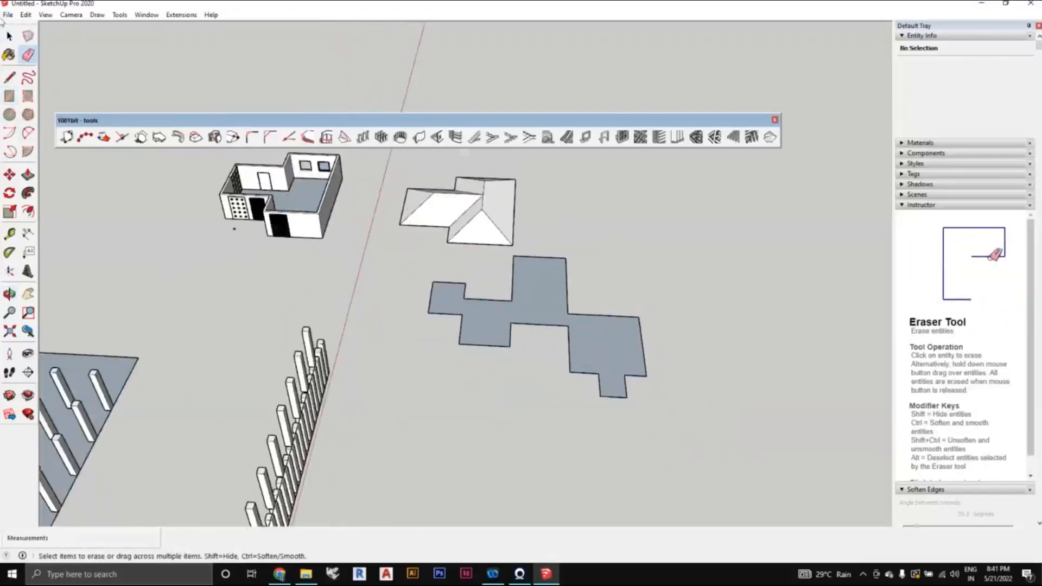
left_click(9, 36)
scroll(672, 398, "down", 1)
middle_click_drag(672, 397, 610, 388)
scroll(611, 388, "up", 2)
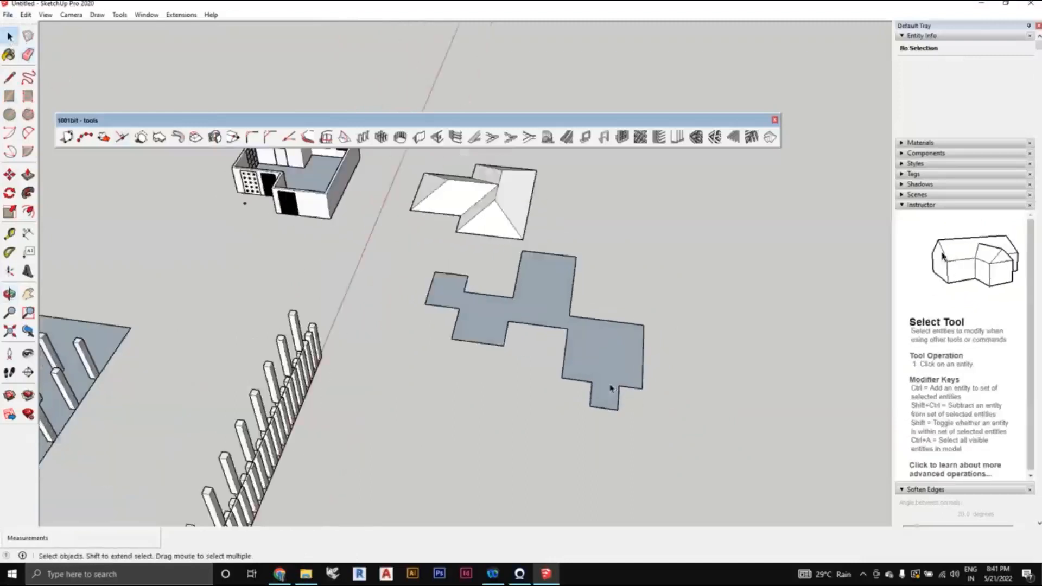
scroll(610, 388, "up", 1)
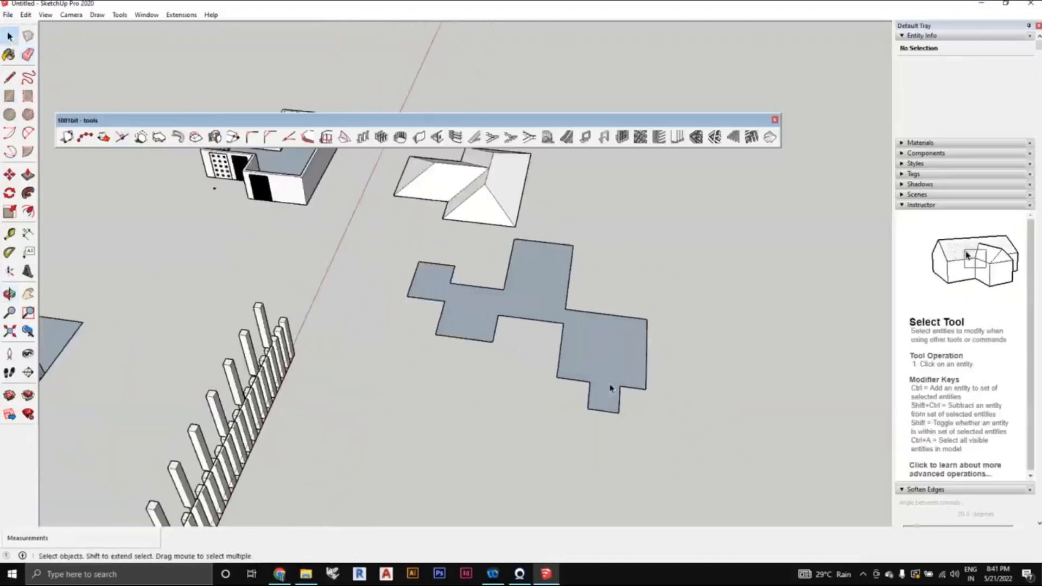
- Create a hip roof from the irregular stepped face with a 30-degree pitch and a 700 mm overhang
middle_click_drag(611, 387, 625, 360)
left_click(625, 360)
left_click(770, 138)
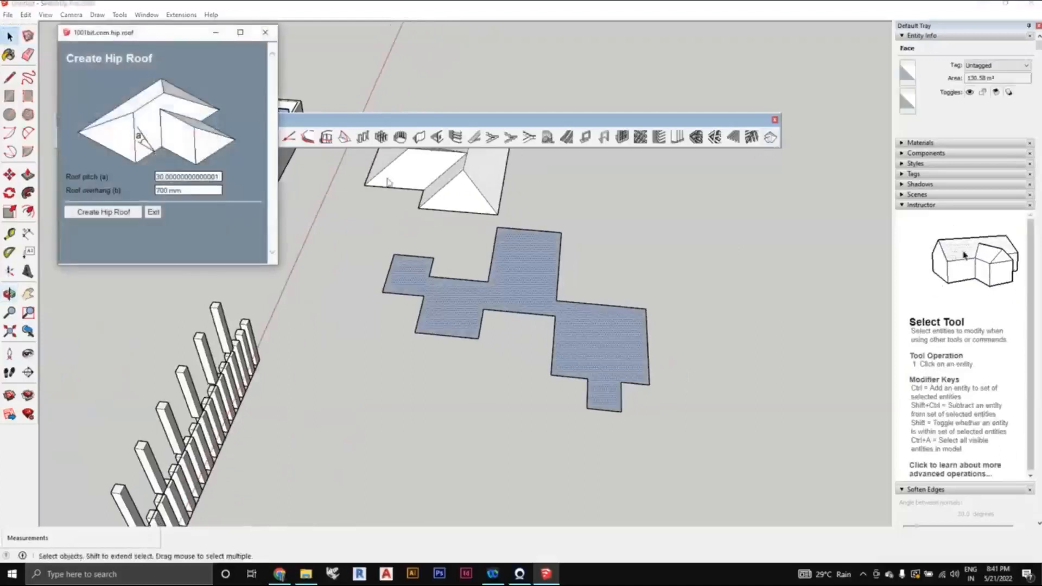
left_click(132, 215)
middle_click_drag(570, 425, 622, 421)
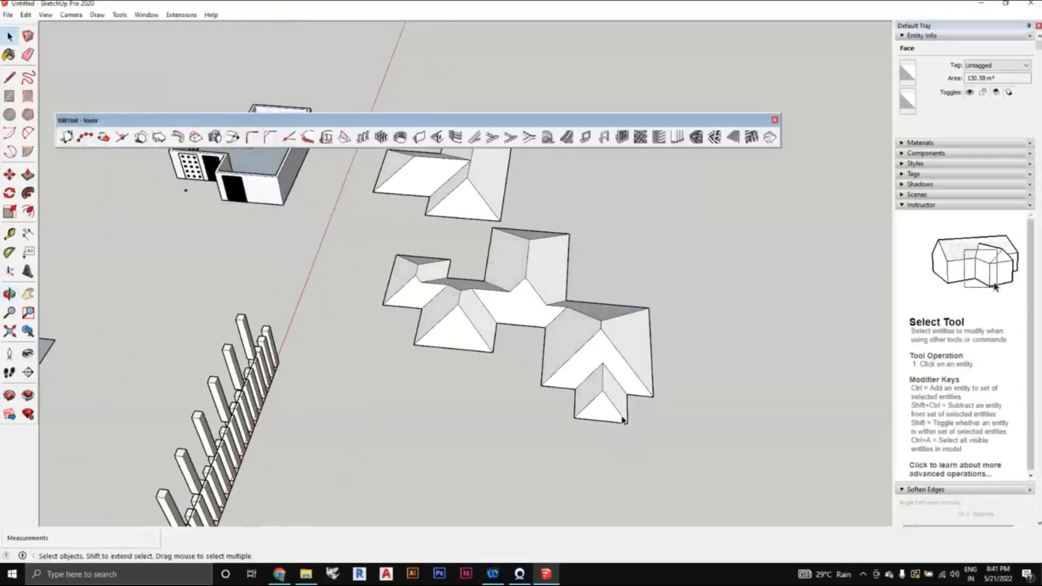
middle_click_drag(608, 424, 649, 387)
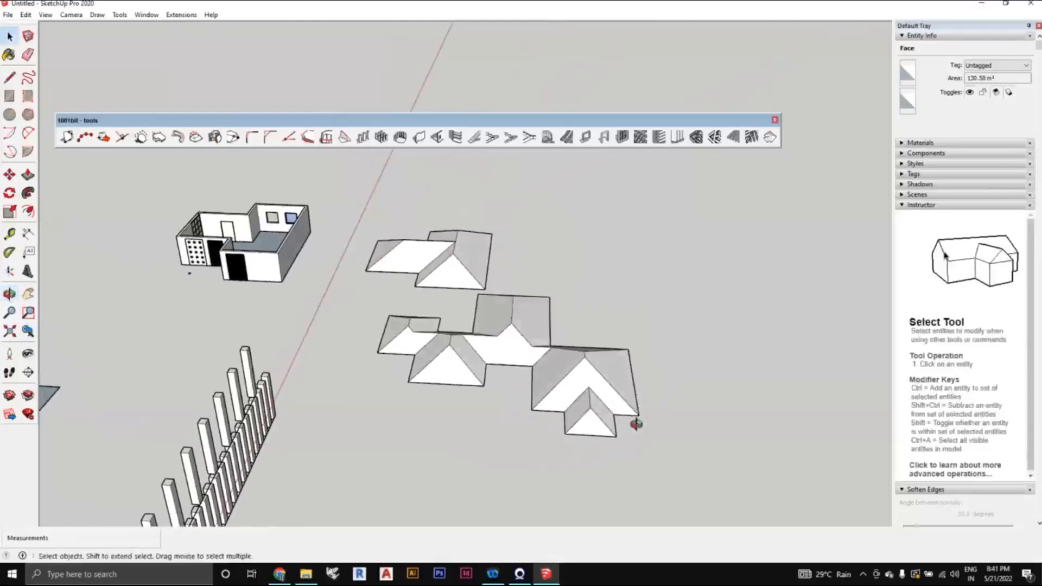
middle_click_drag(636, 423, 675, 251)
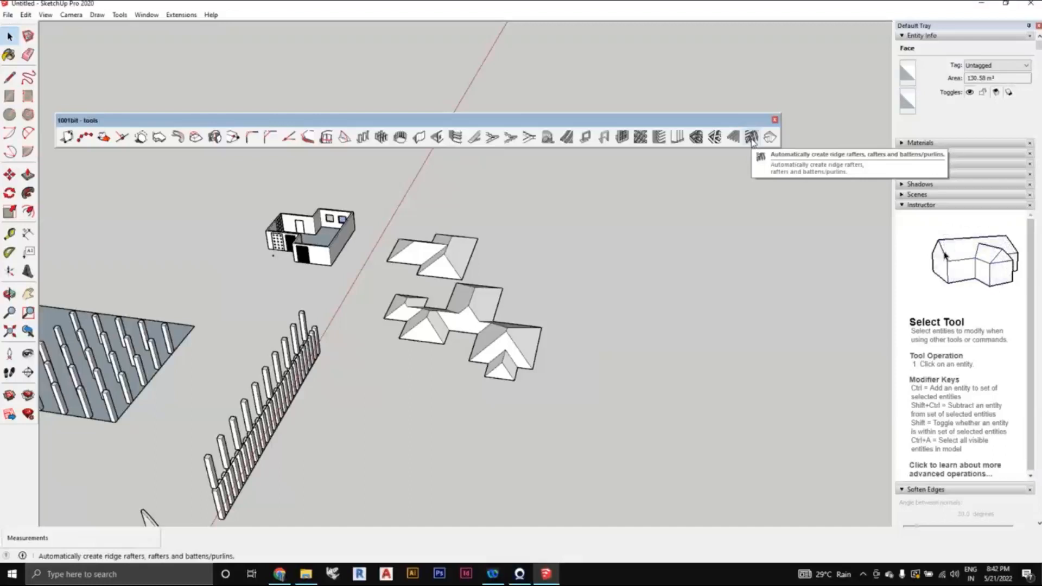
- Copy the irregular hip roof group onto the empty ground across the red axis
middle_click_drag(682, 302, 530, 344)
scroll(530, 344, "up", 1)
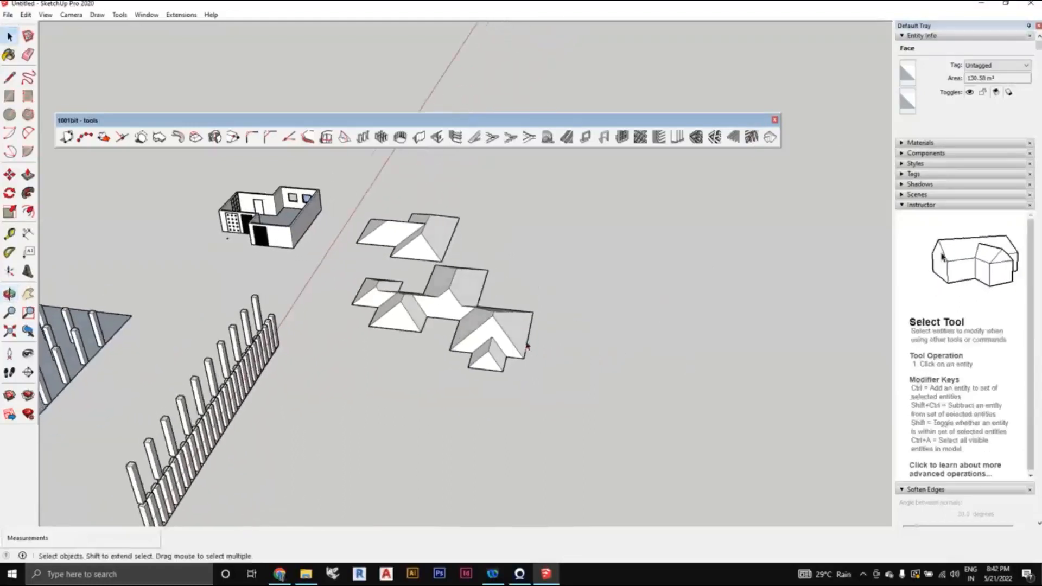
scroll(526, 343, "up", 1)
left_click(514, 341)
left_click(10, 174)
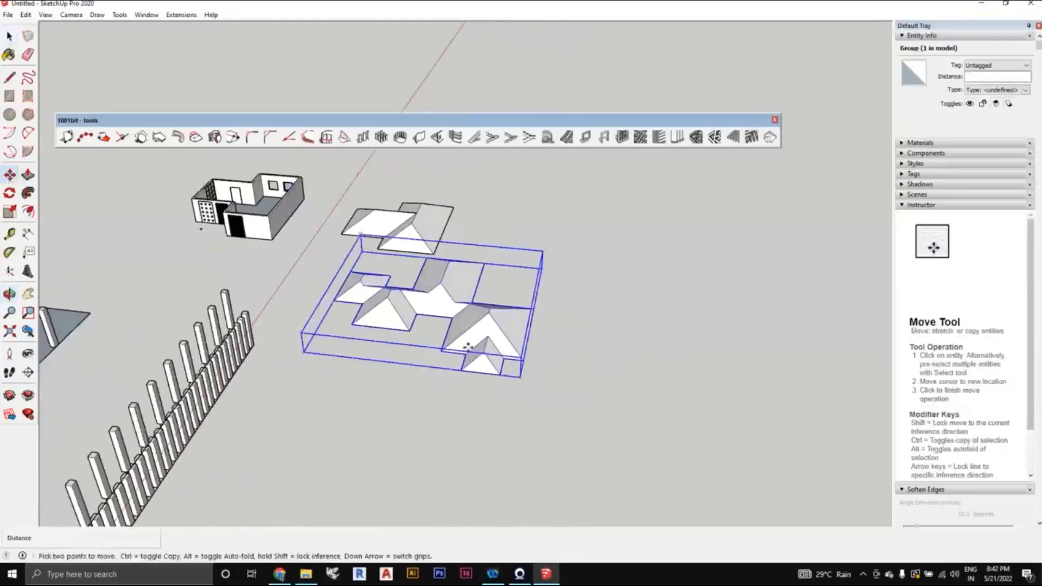
key("ctrl")
left_click(556, 362)
middle_click_drag(622, 370, 549, 322)
left_click(708, 390)
- Open the copied roof group for editing and explode its nested roof group into loose faces and edges
key("space")
double_click(686, 354)
left_click(649, 295)
key("Delete")
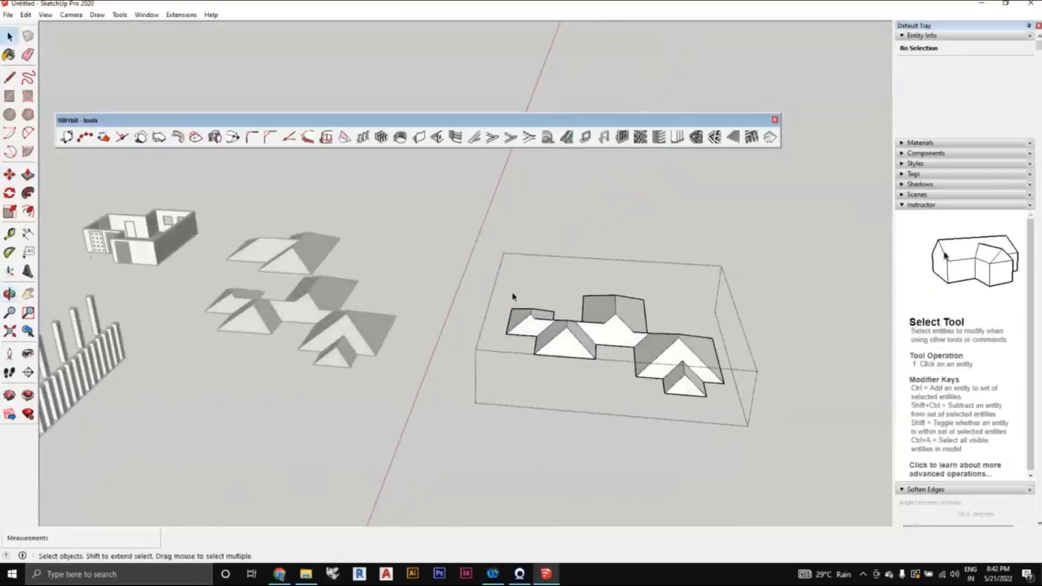
left_click_drag(512, 297, 734, 426)
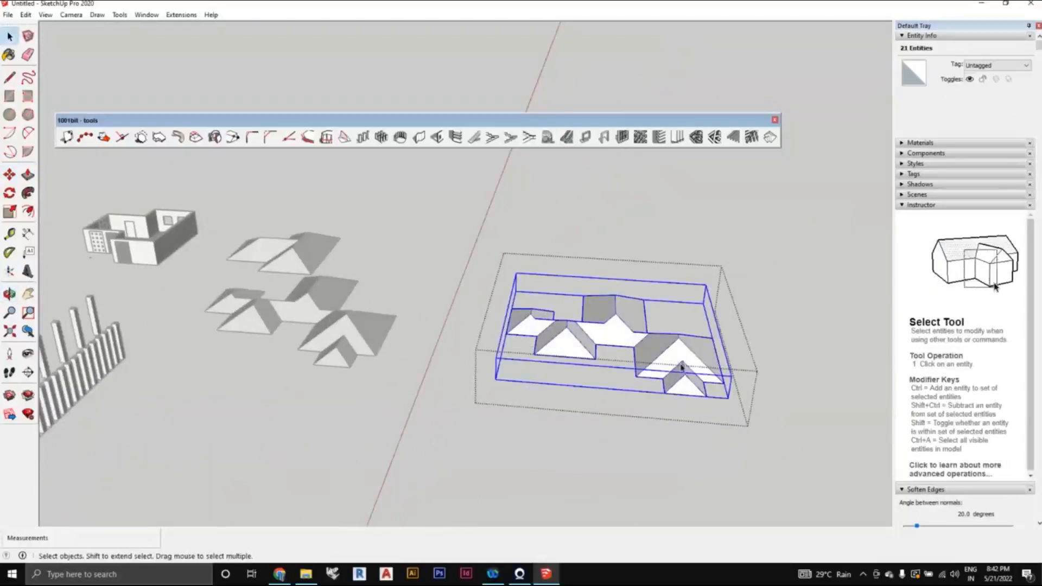
key("Delete")
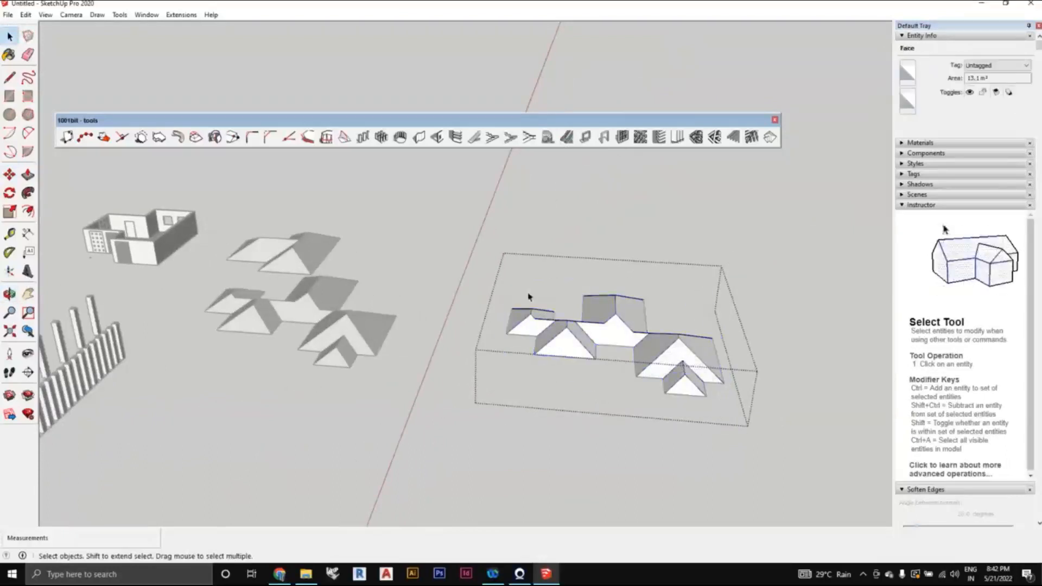
- Create rafters and battens from all the copied roof's faces: 50 x 150 mm rafters at 600 mm, 50 x 50 mm battens at 300 mm
left_click_drag(490, 267, 718, 399)
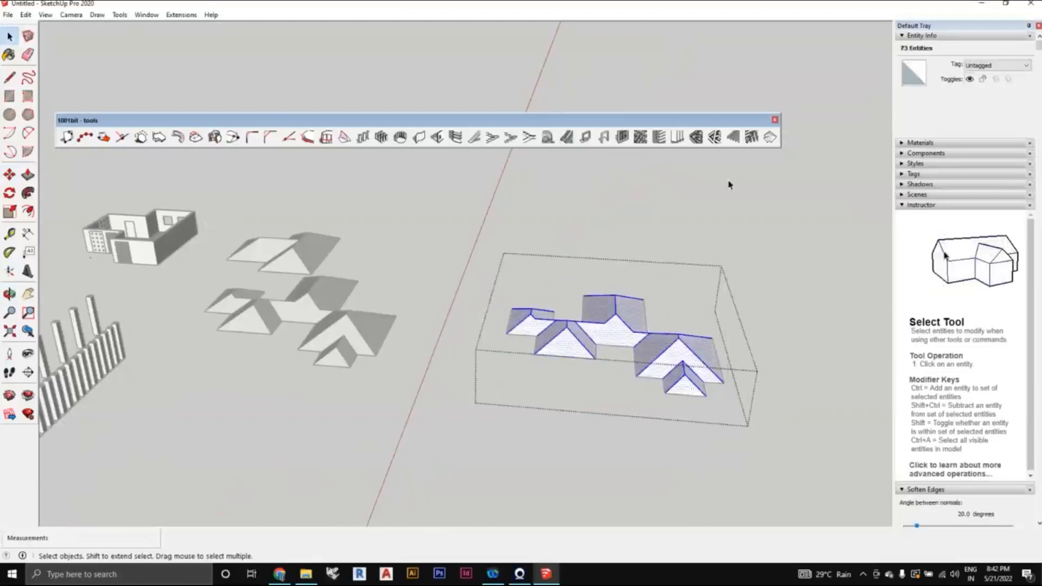
left_click(751, 138)
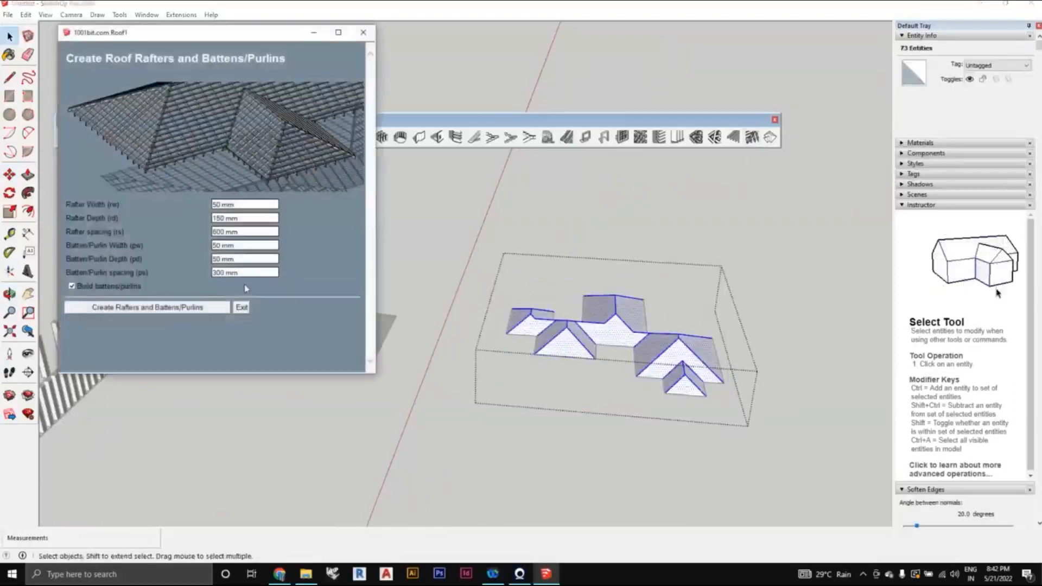
left_click(226, 307)
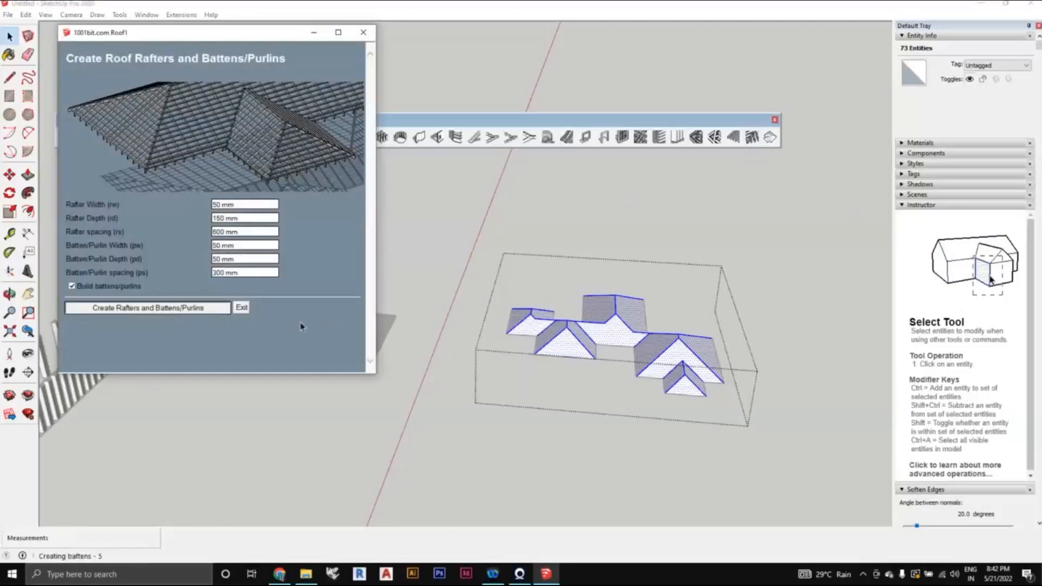
middle_click_drag(630, 400, 647, 461)
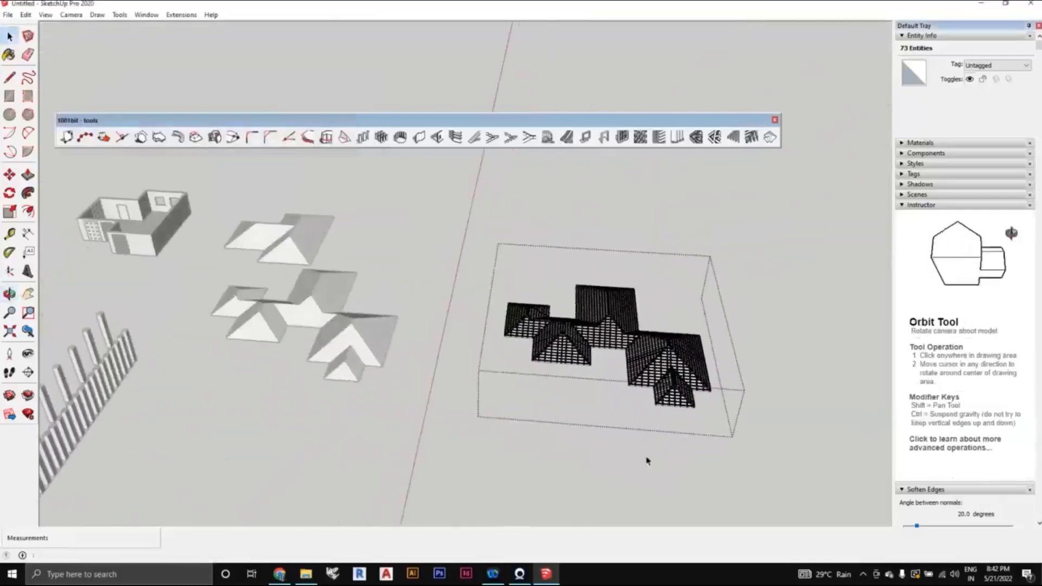
scroll(652, 456, "up", 1)
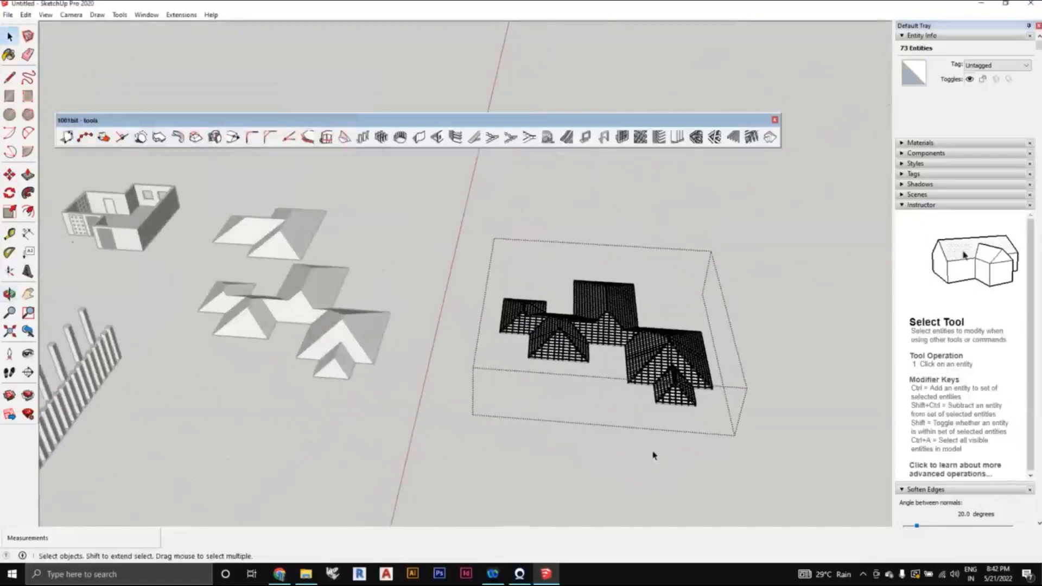
- Examine the rafter and batten framing up close and from different angles, and leave the copied roof group
middle_click_drag(623, 445, 404, 242)
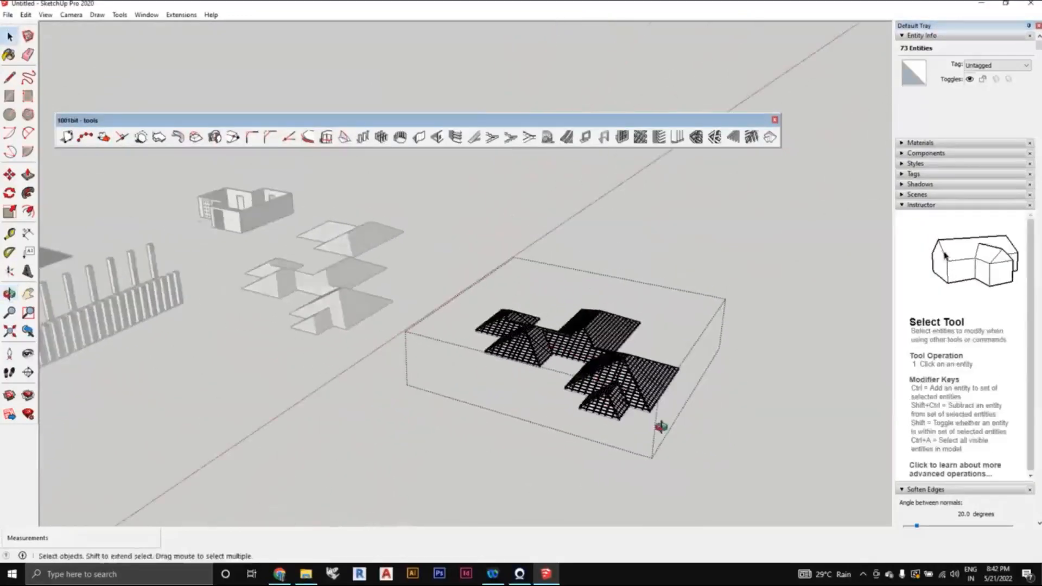
middle_click_drag(662, 423, 444, 223)
middle_click_drag(586, 262, 678, 407)
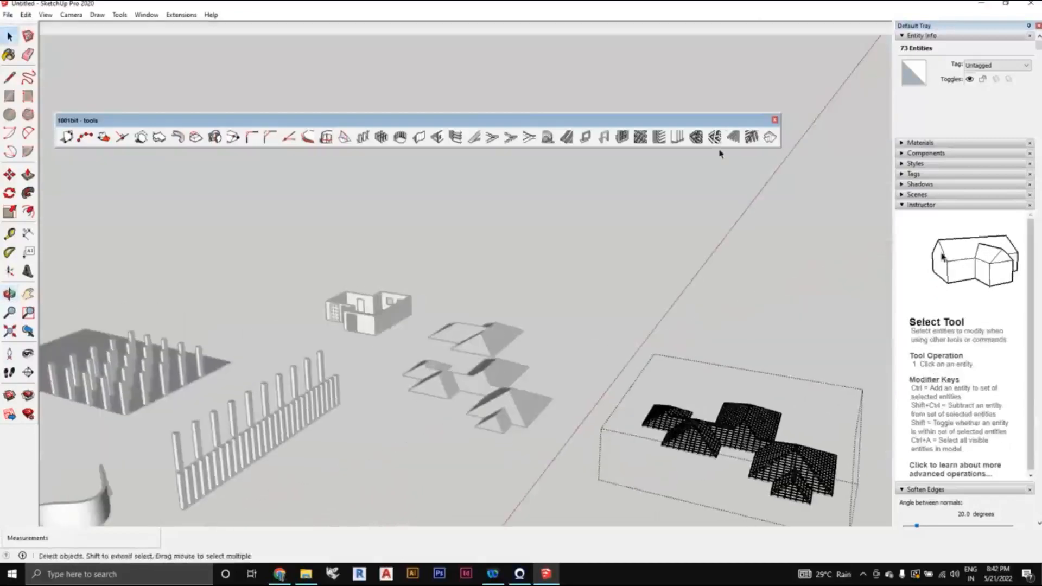
middle_click_drag(678, 347, 671, 418)
scroll(622, 411, "up", 3)
scroll(496, 410, "up", 3)
scroll(484, 421, "up", 1)
scroll(484, 422, "down", 1)
scroll(487, 400, "up", 1)
scroll(487, 400, "down", 1)
scroll(602, 415, "down", 2)
left_click(768, 426)
left_click(663, 336)
left_click(672, 385)
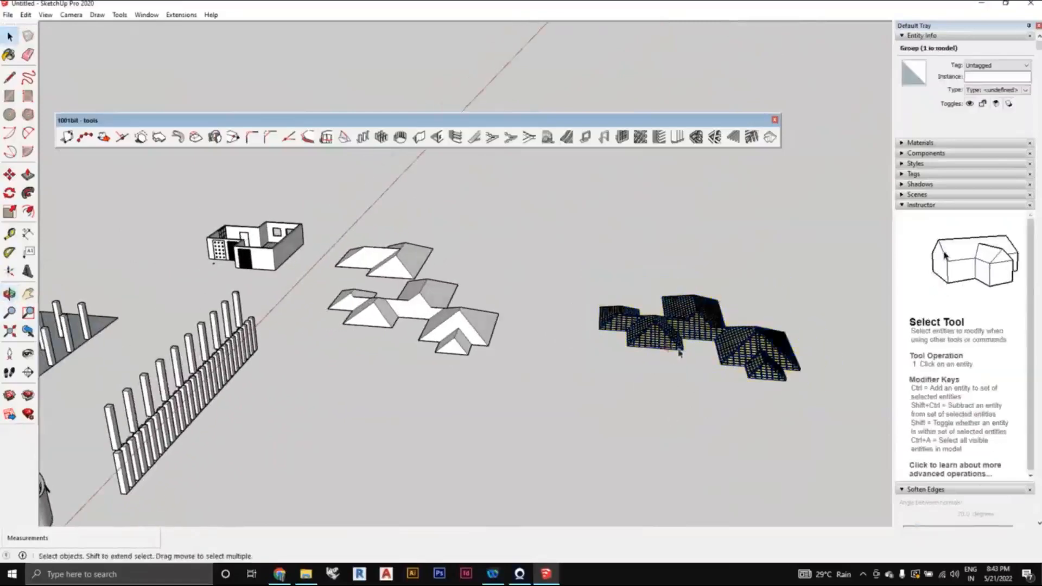
mouse_move(680, 353)
middle_mouse_down()
mouse_move(696, 360)
mouse_move(669, 363)
middle_mouse_up()
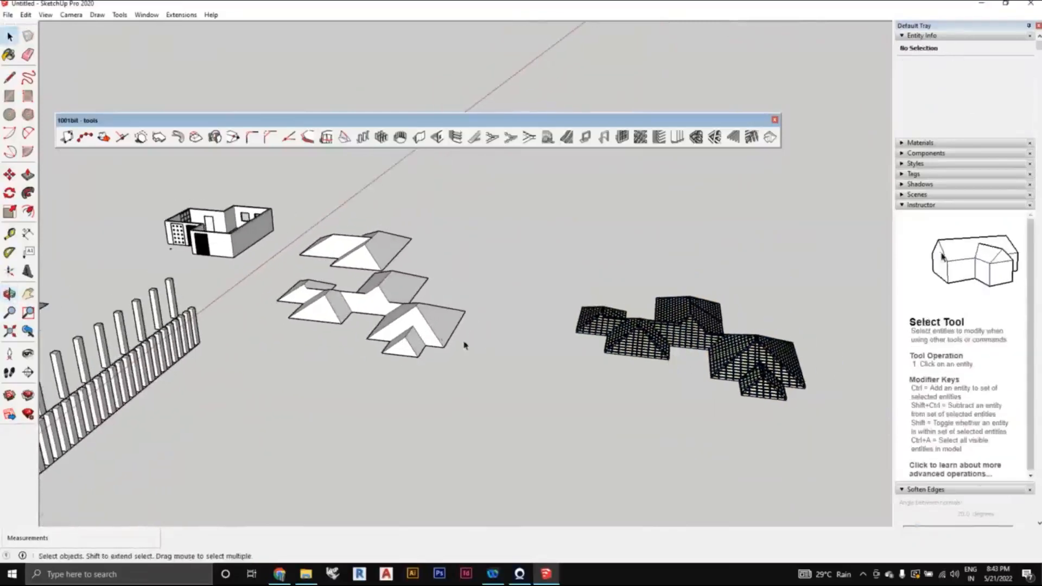
left_click(437, 333)
scroll(438, 334, "down", 1)
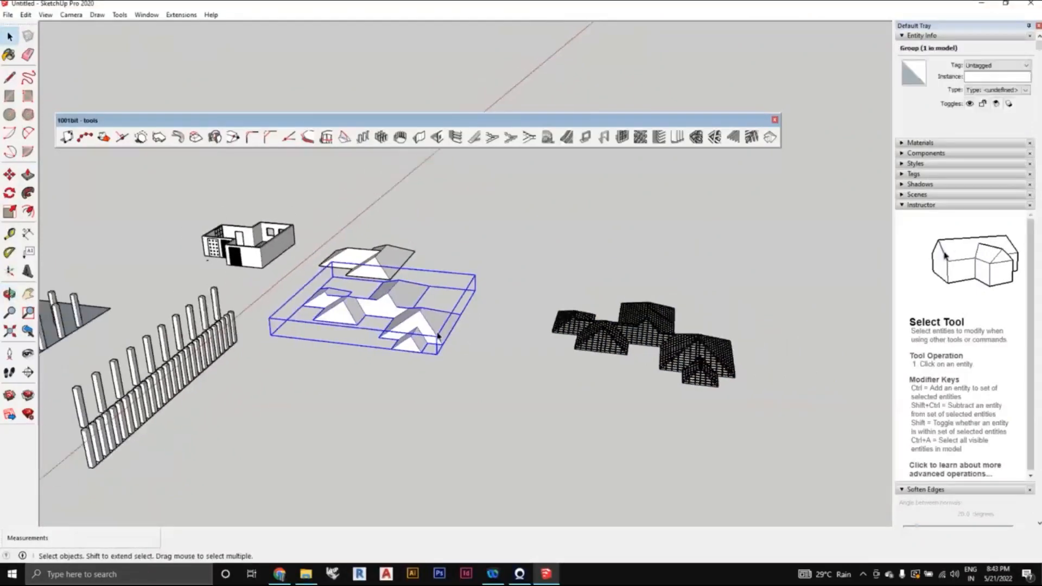
left_click(271, 239)
middle_click_drag(302, 252, 595, 384)
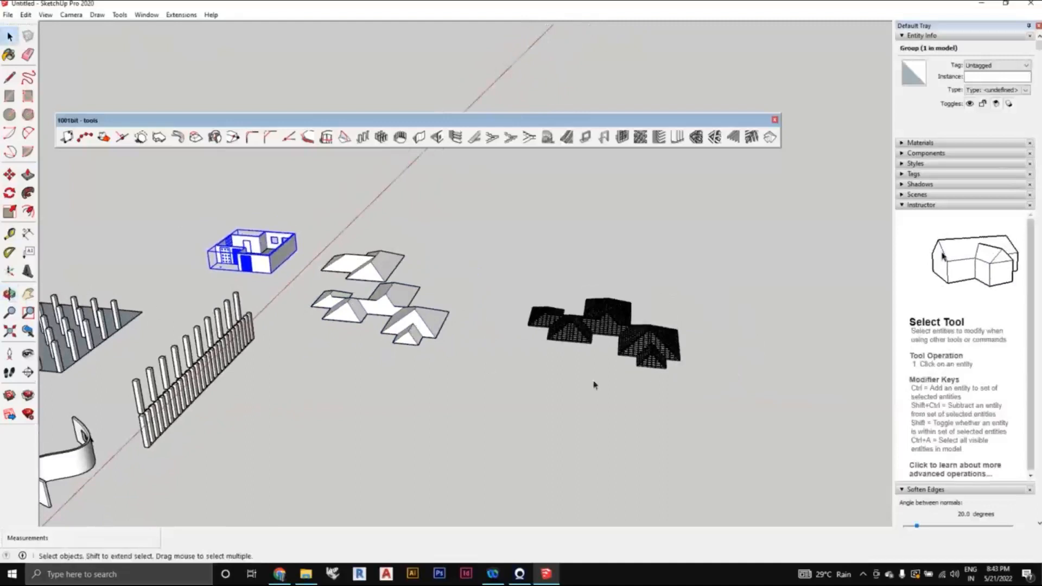
left_click(626, 400)
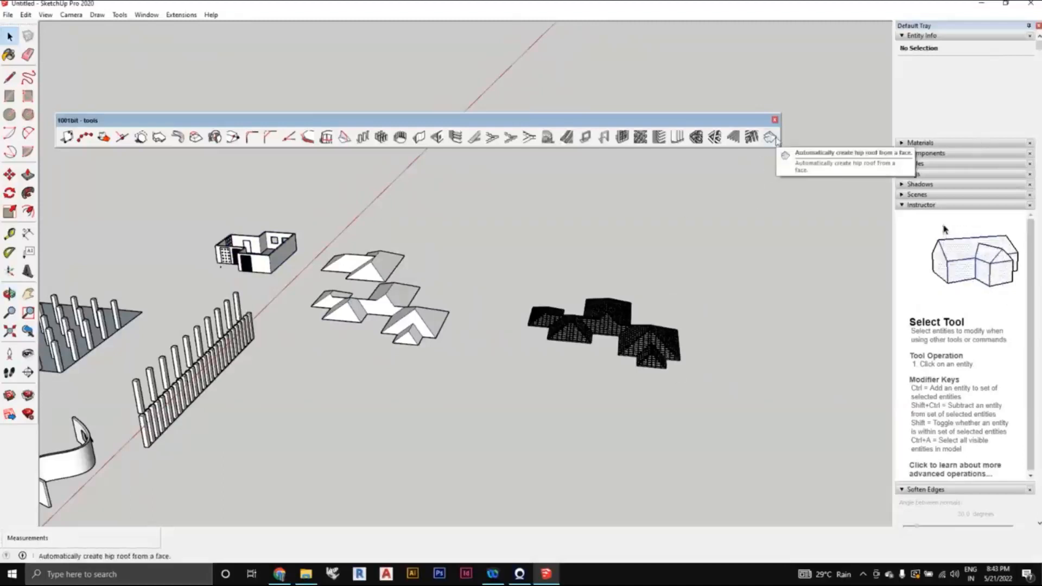
middle_click_drag(697, 363, 700, 393)
scroll(749, 346, "up", 5)
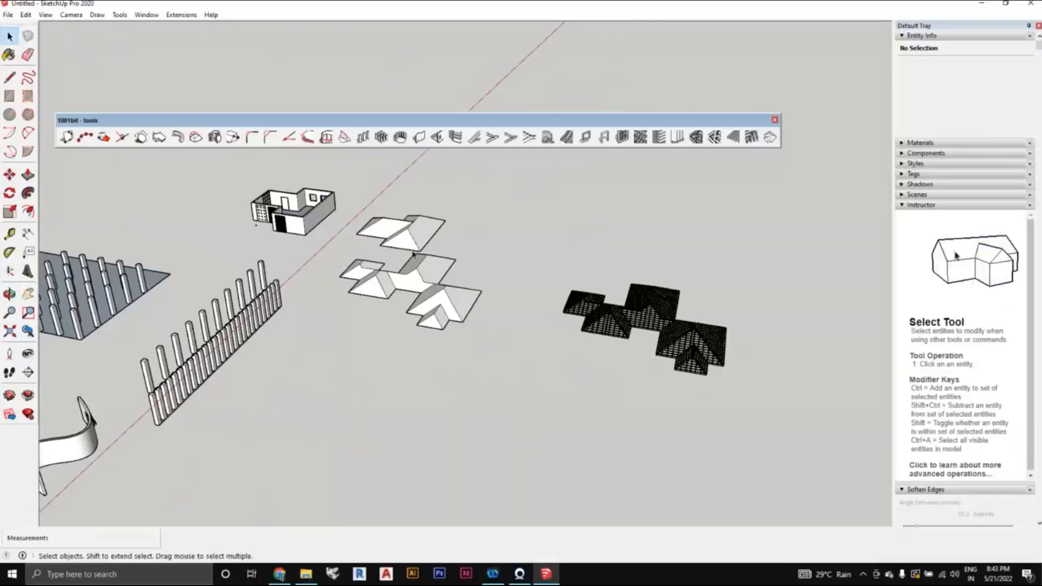
left_click(581, 16)
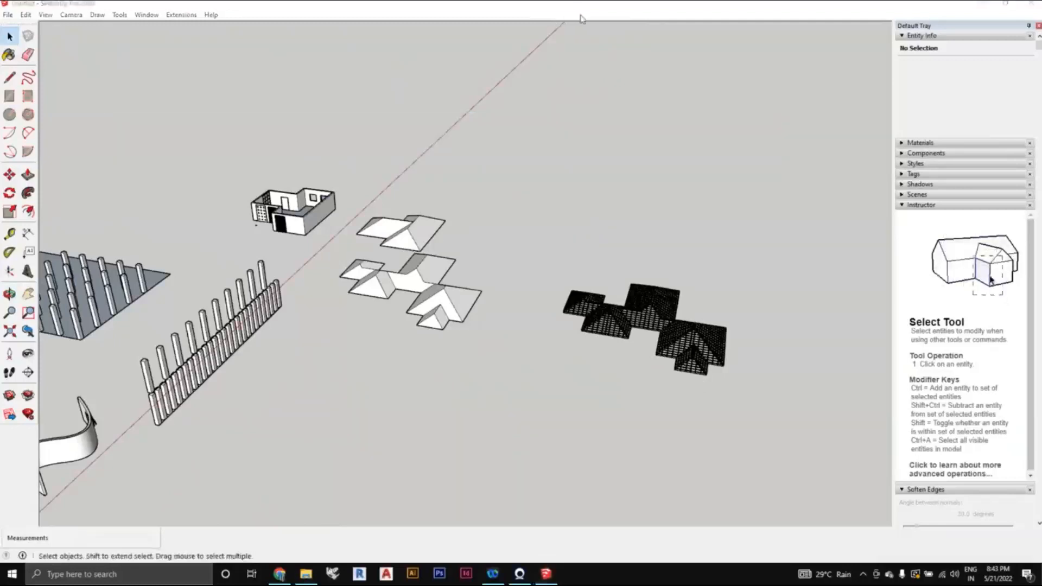
left_click(627, 206)
scroll(608, 333, "down", 5)
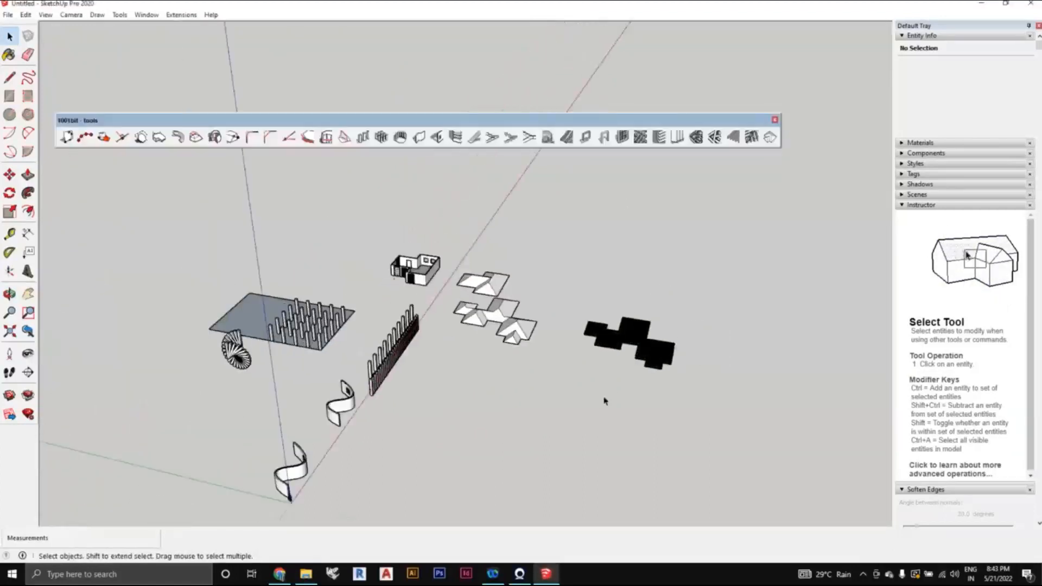
mouse_move(604, 400)
middle_mouse_down()
mouse_move(623, 344)
mouse_move(619, 380)
middle_mouse_up()
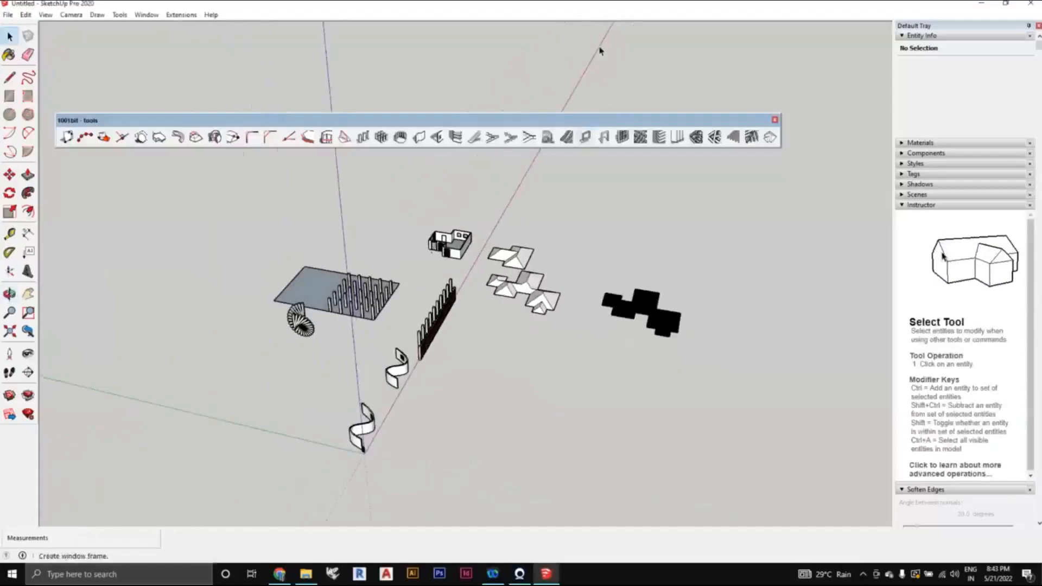
left_click(586, 18)
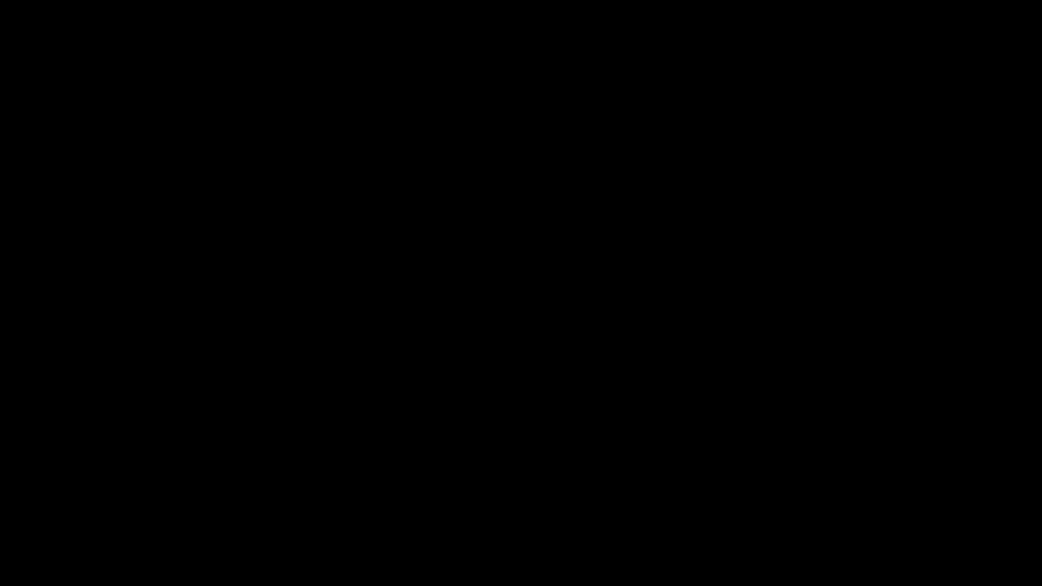